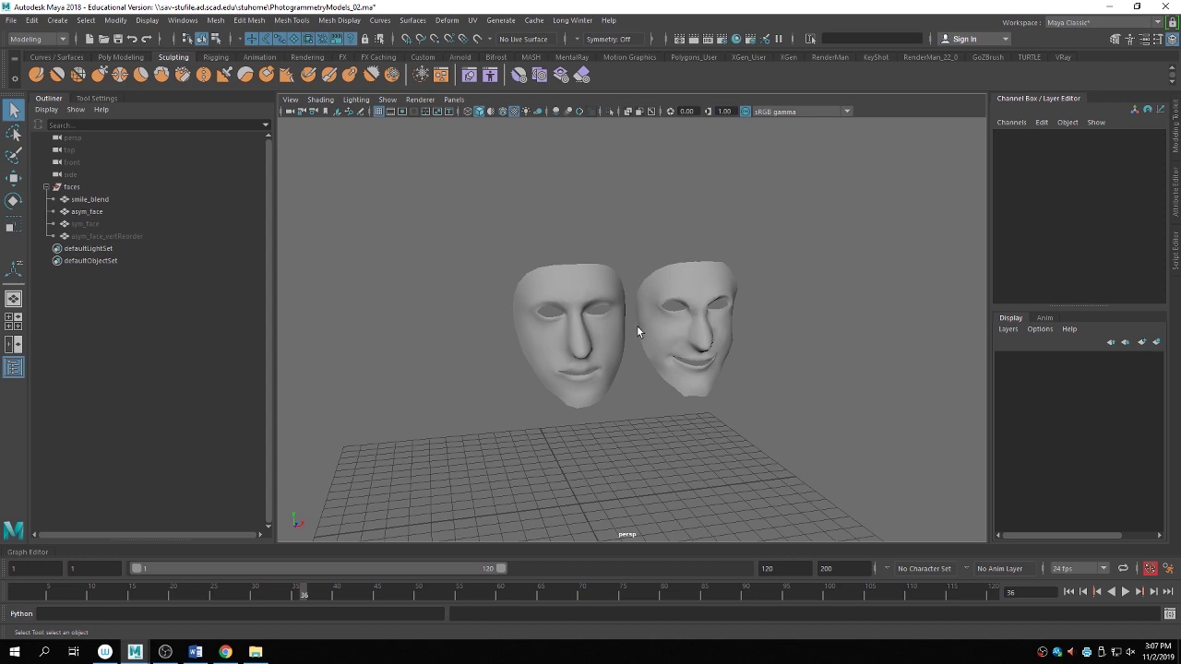
Orbit around the faces, selecting asym_face and then smile_blend.
left_click_drag(770, 364, 688, 373, "alt")
scroll(637, 390, "up", 5)
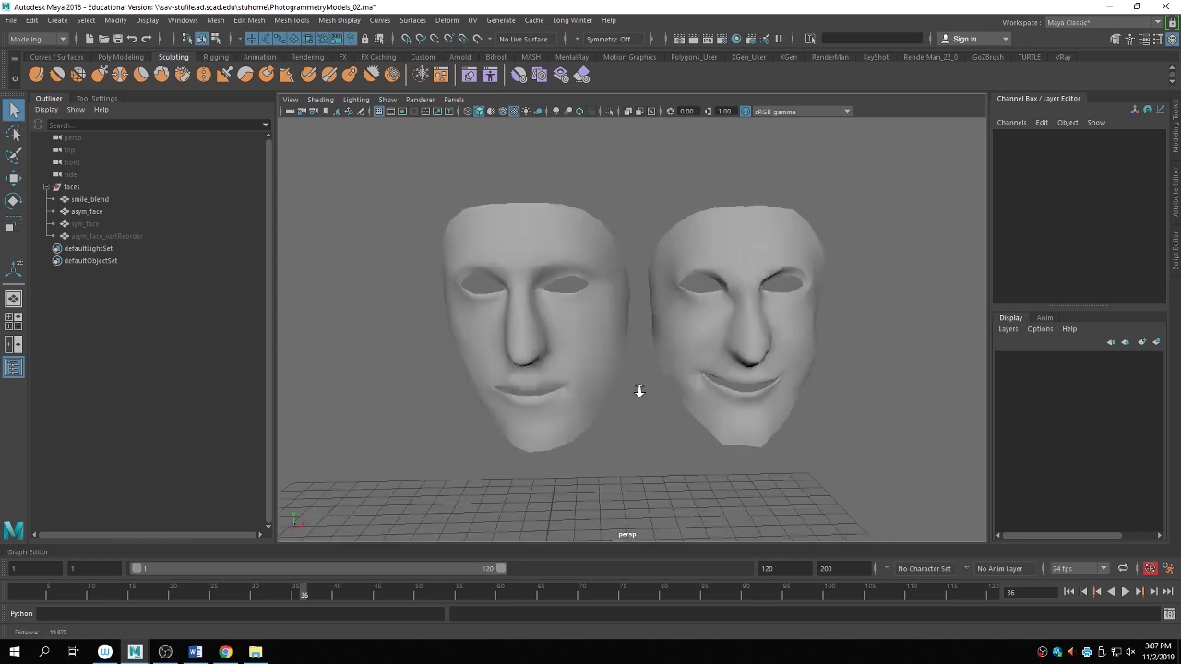
left_click(527, 364)
left_click_drag(528, 364, 707, 356, "alt")
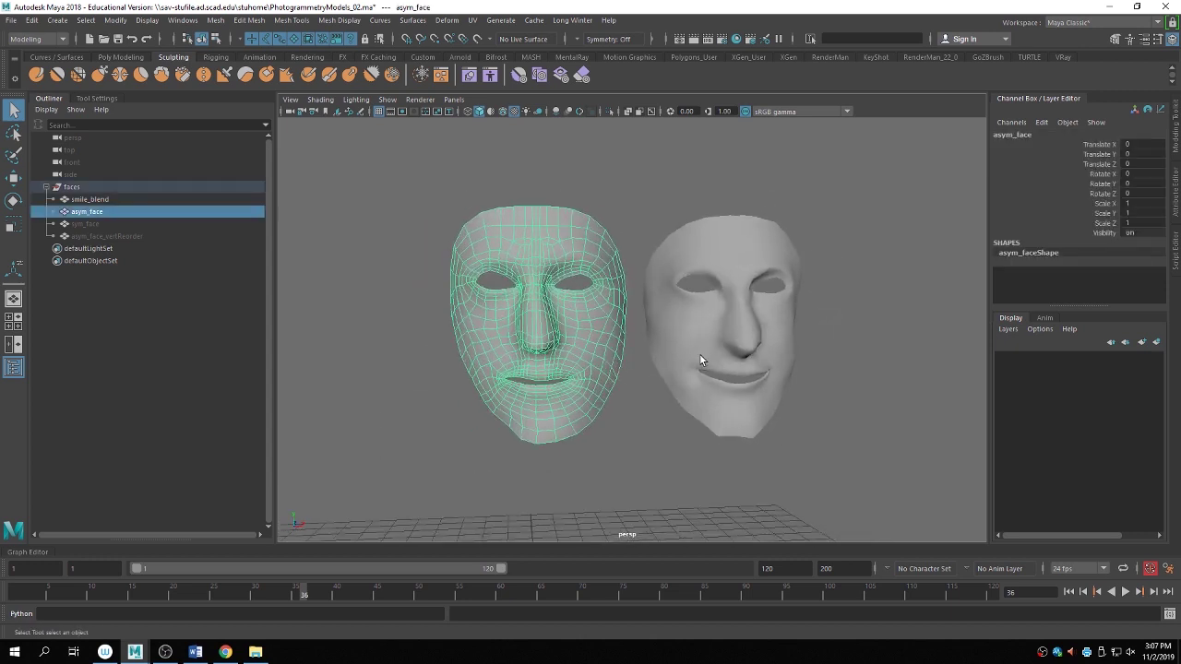
left_click(699, 347)
Deselect smile_blend and frame both faces in a level front view.
scroll(697, 346, "down", 3)
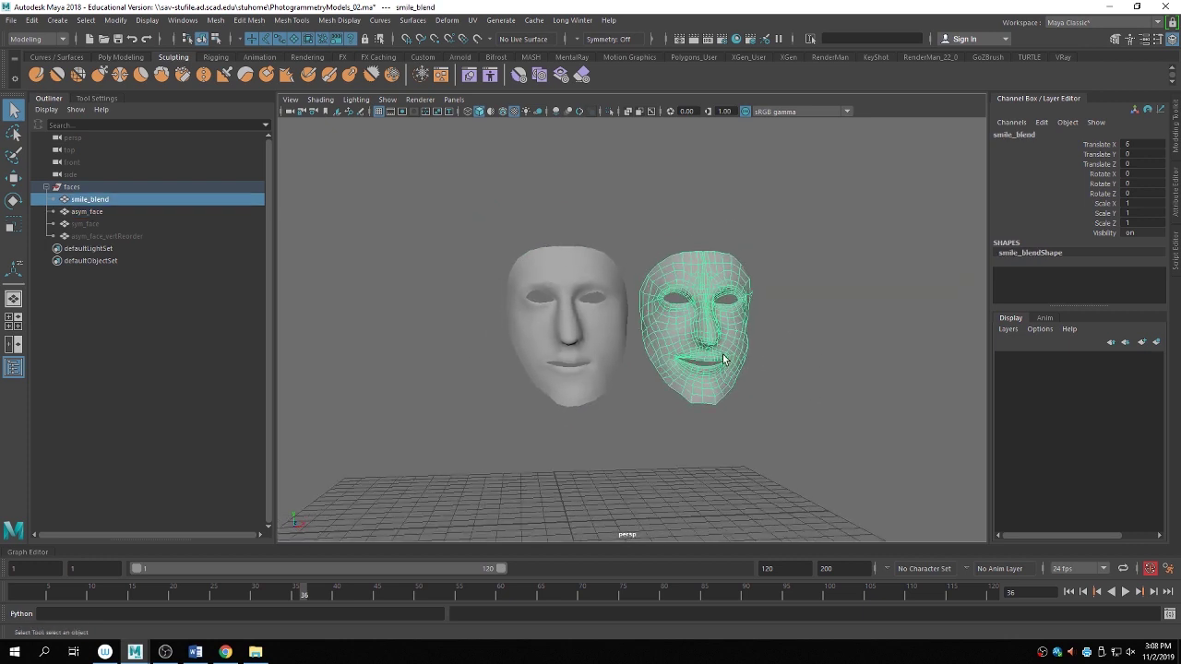
left_click_drag(787, 437, 786, 454, "alt")
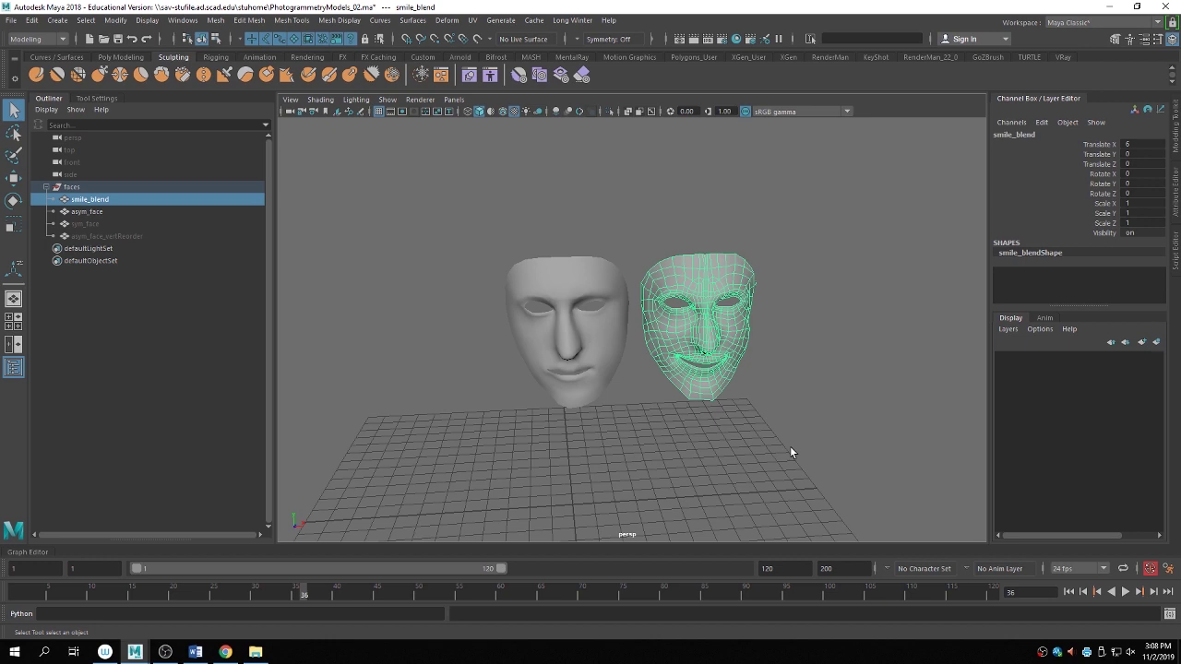
left_click(788, 440)
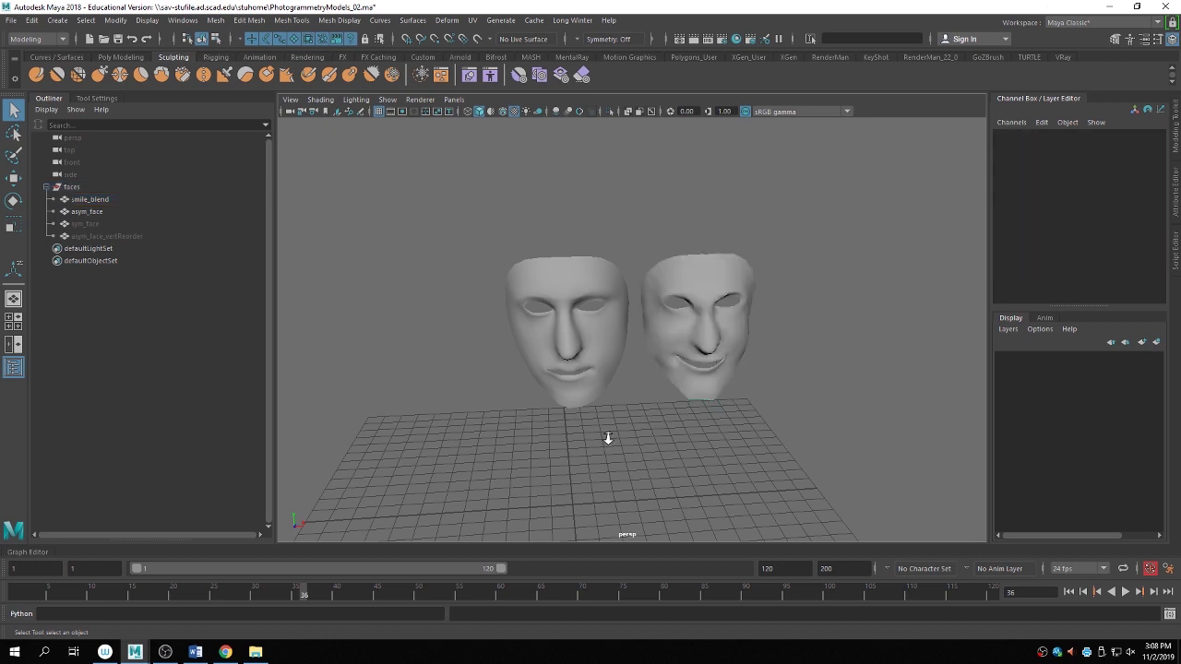
left_click_drag(606, 435, 783, 403, "alt")
right_click_drag(783, 403, 637, 392, "alt")
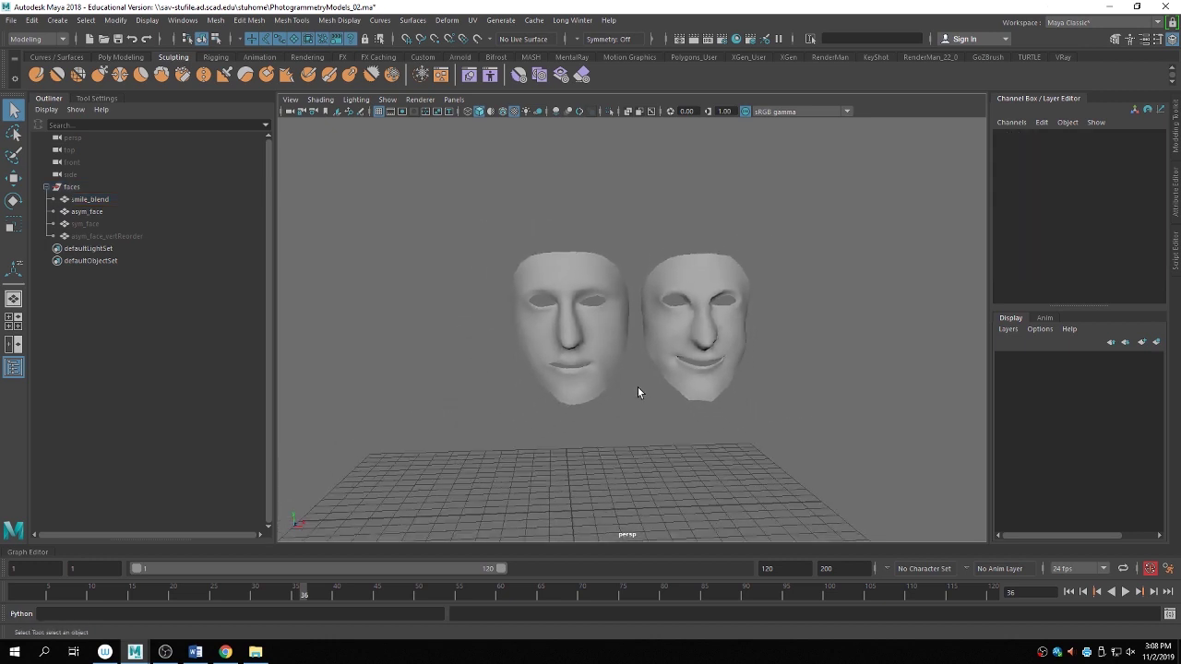
right_click_drag(496, 359, 623, 357, "alt")
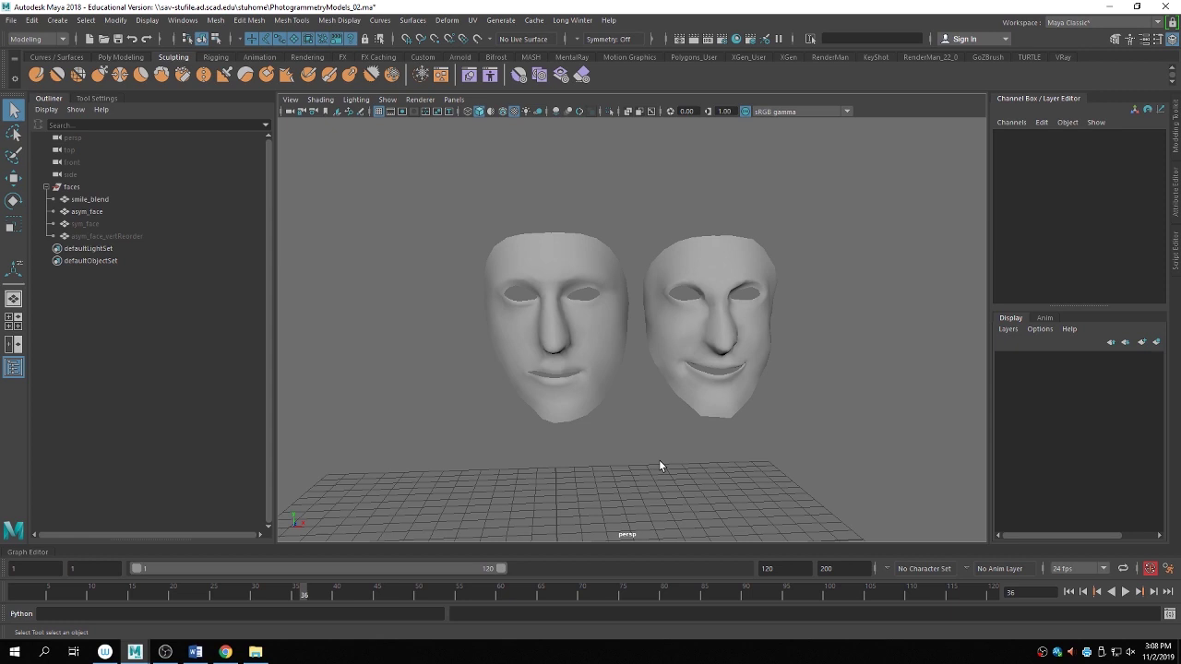
Dock the Script Editor, frame asym_face and select its vertex 589 on the right cheek.
left_click(1169, 613)
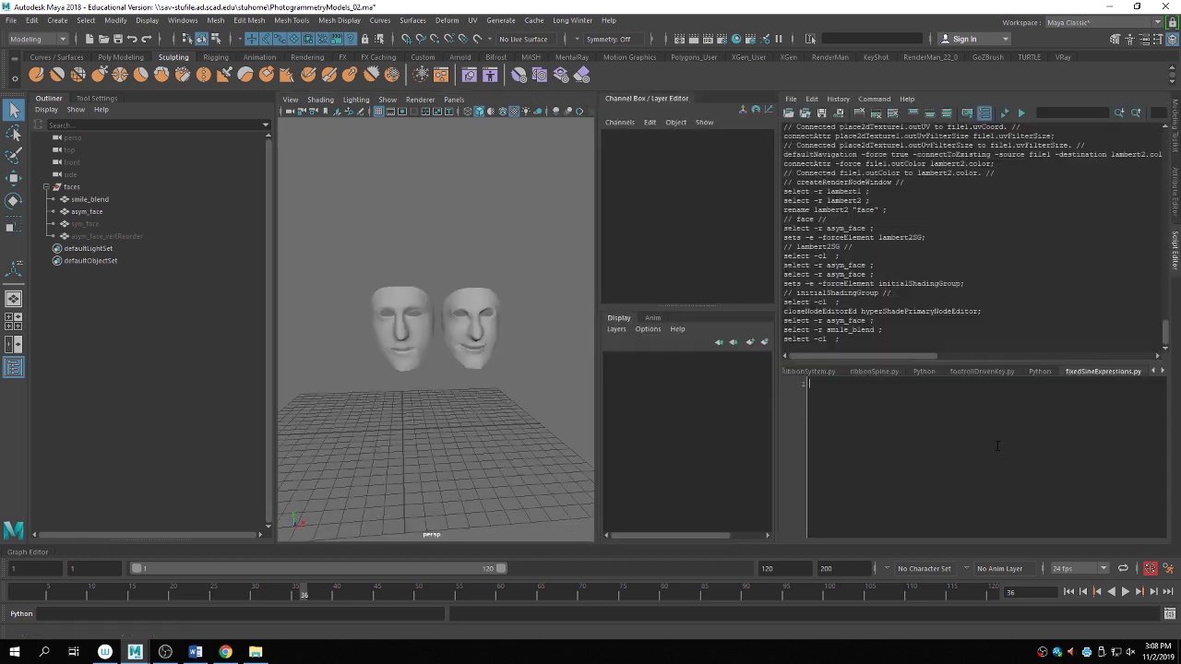
left_click(403, 322)
scroll(364, 341, "up", 5)
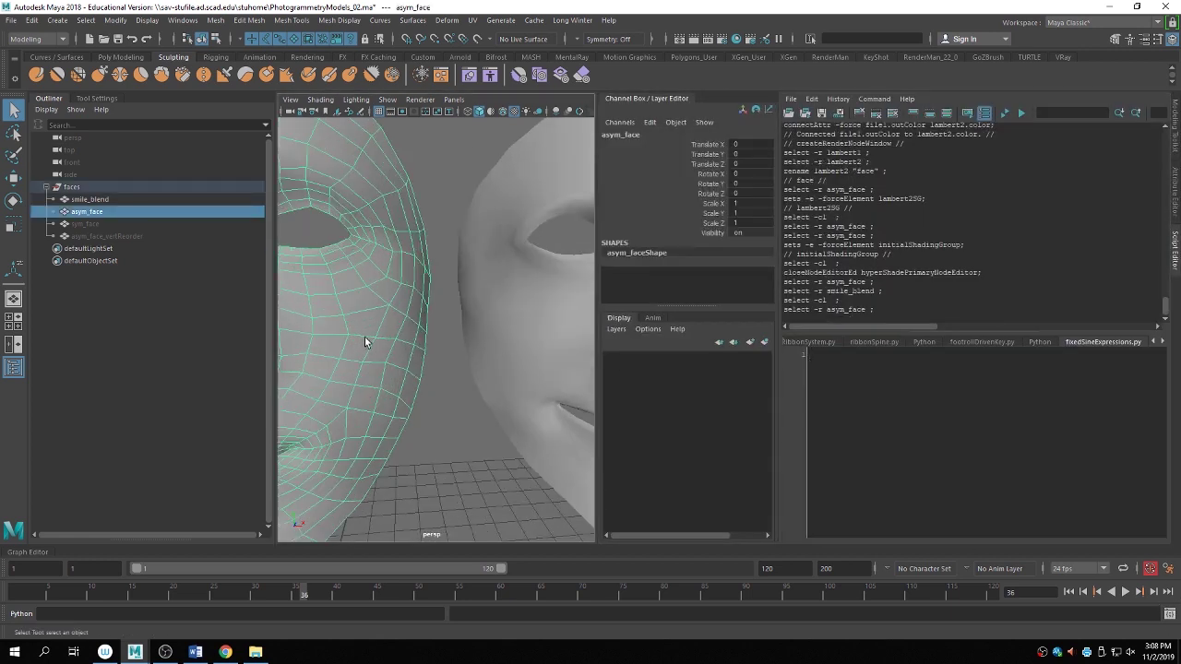
key("f")
right_click_drag(424, 318, 398, 318)
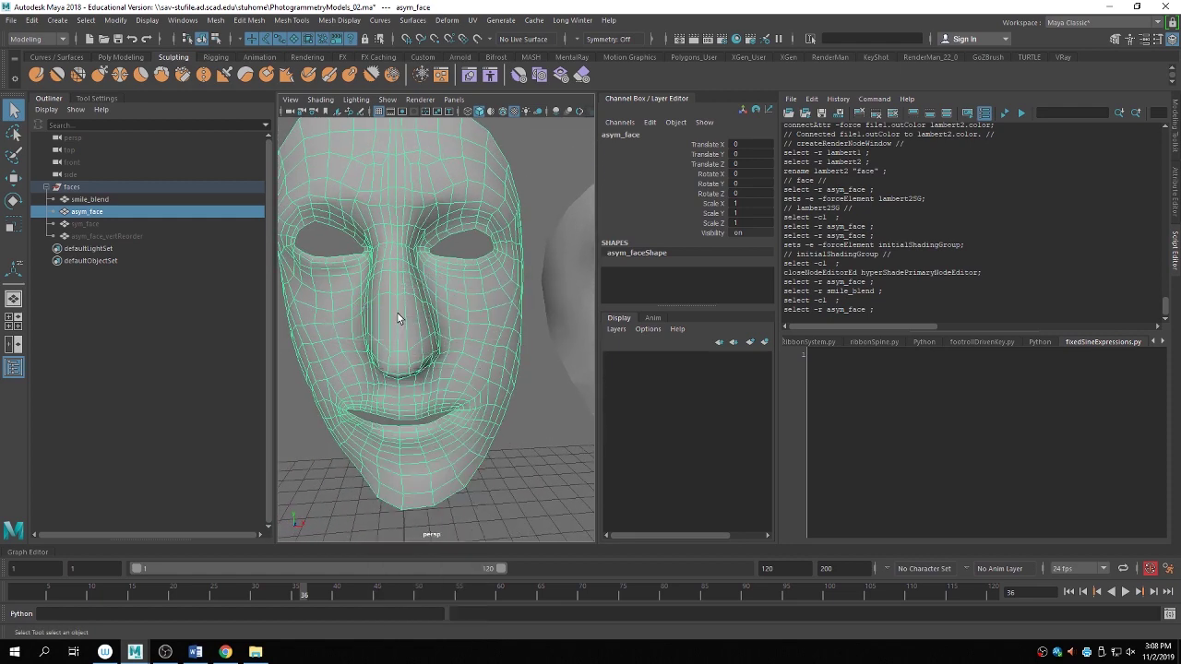
left_click(482, 344)
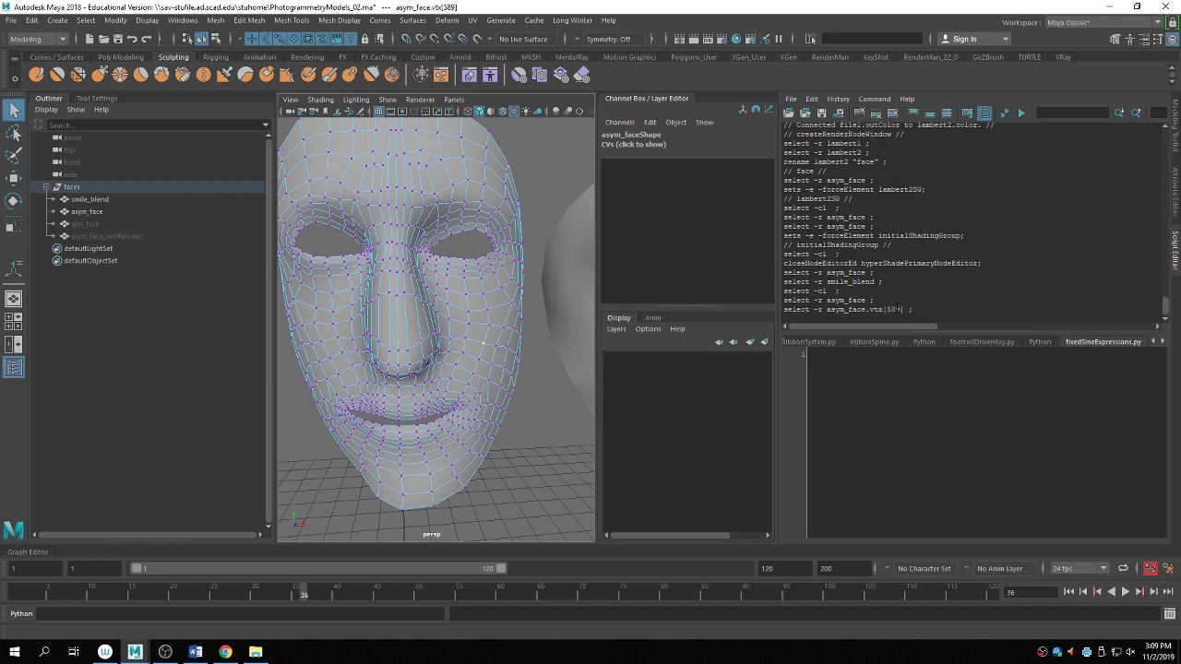
Close the Script Editor and return asym_face to object mode with both faces visible.
left_click(1176, 249)
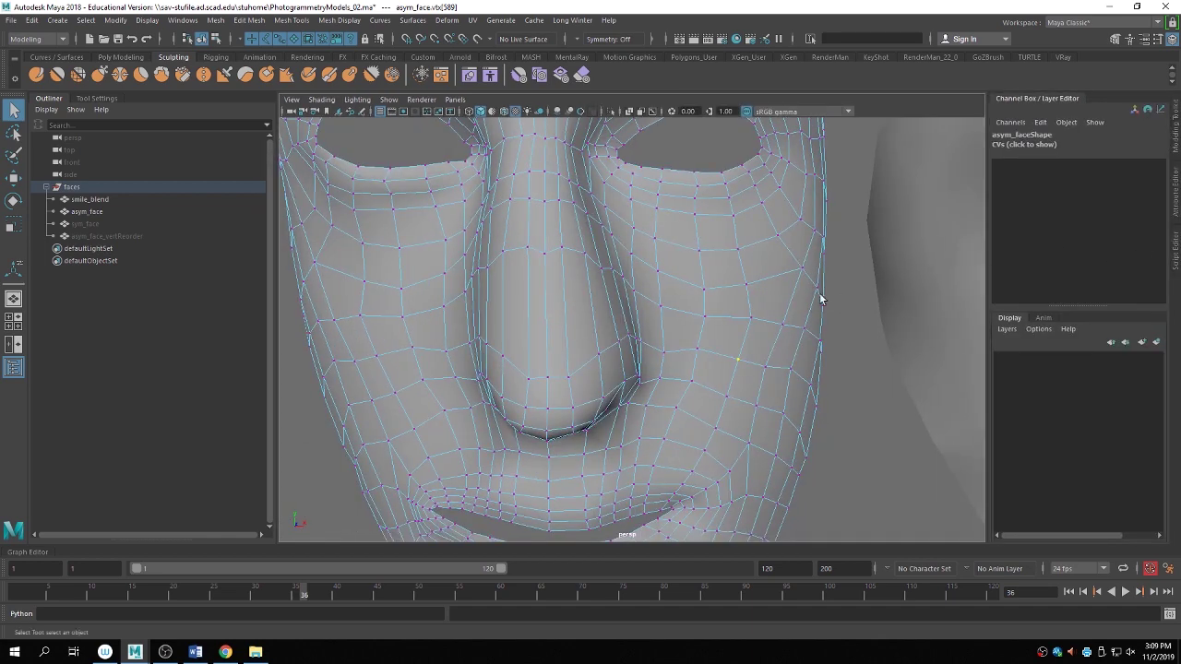
right_click_drag(865, 321, 558, 281, "alt")
right_click_drag(651, 260, 710, 238)
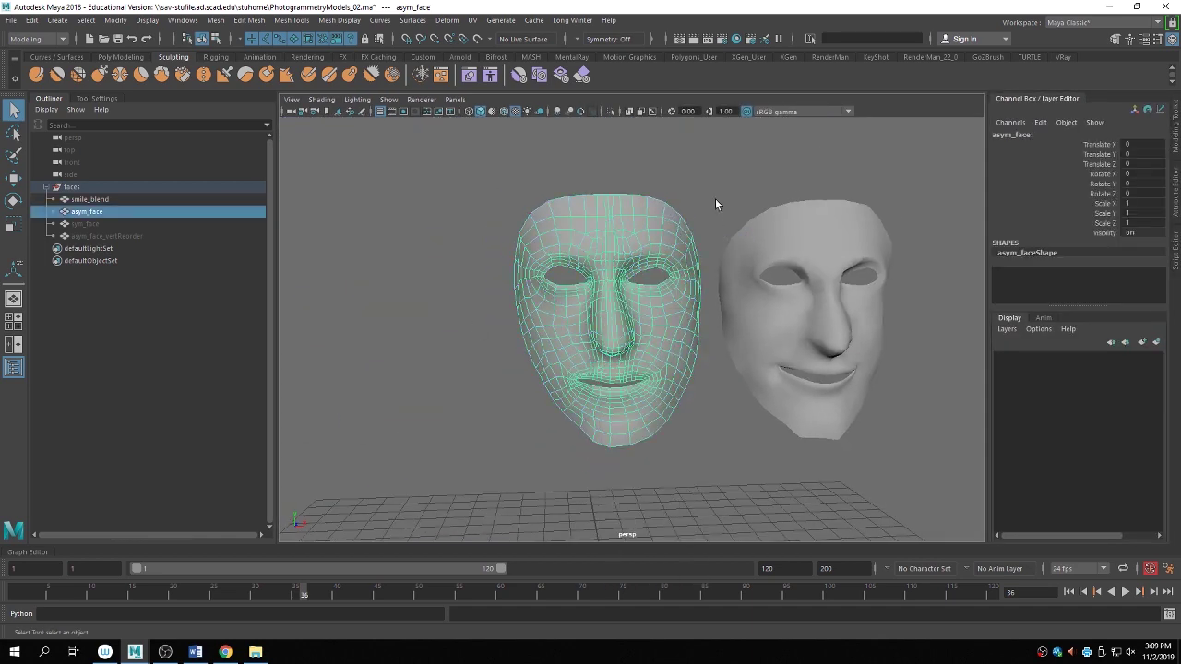
Hide asym_face and unhide asym_face_vertReorder.
left_click(715, 198)
left_click(104, 237)
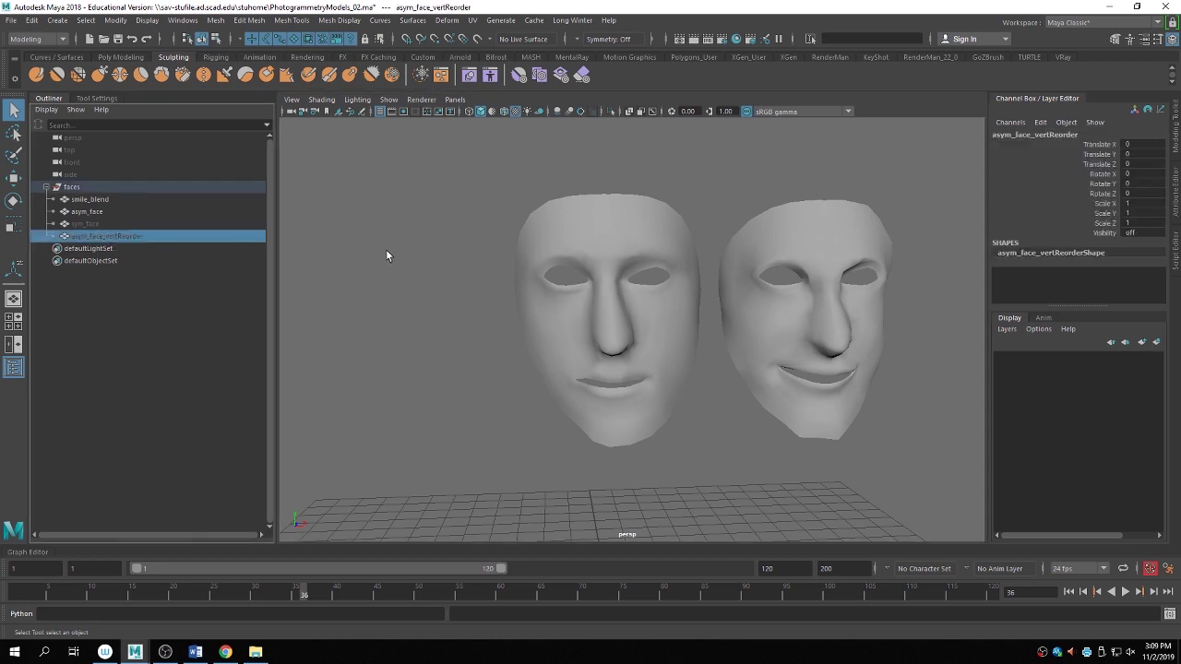
key("ctrl+h")
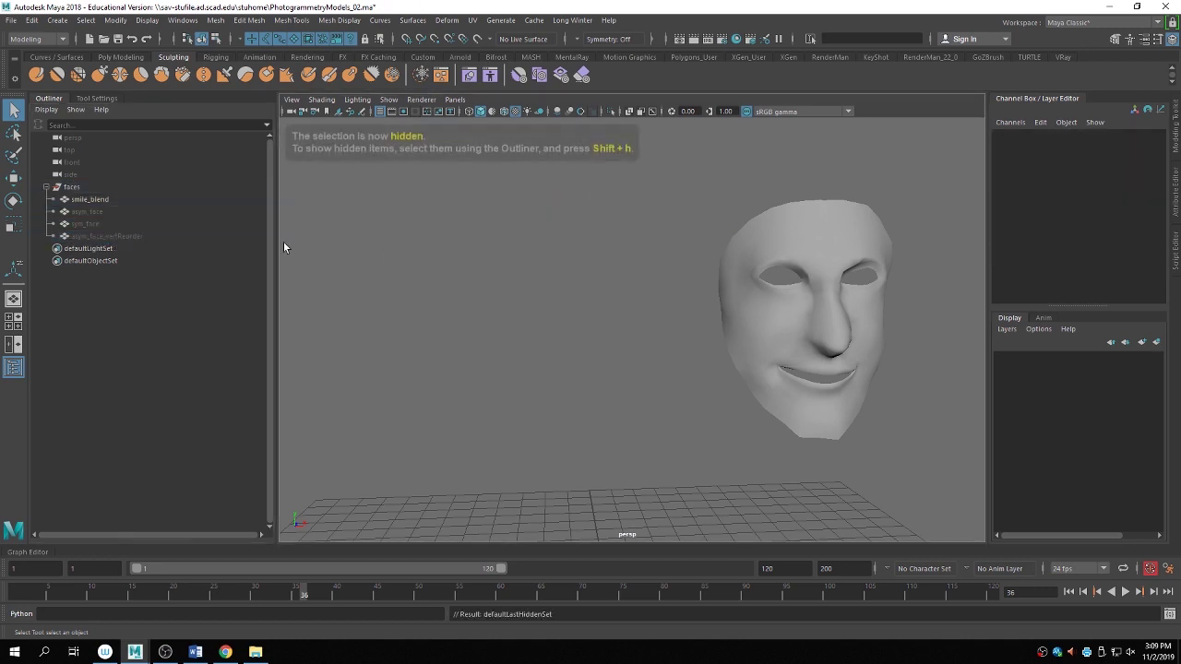
left_click(101, 236)
key("shift+h")
Create a blend shape on asym_face_vertReorder with smile_blend as its target.
left_click(842, 227)
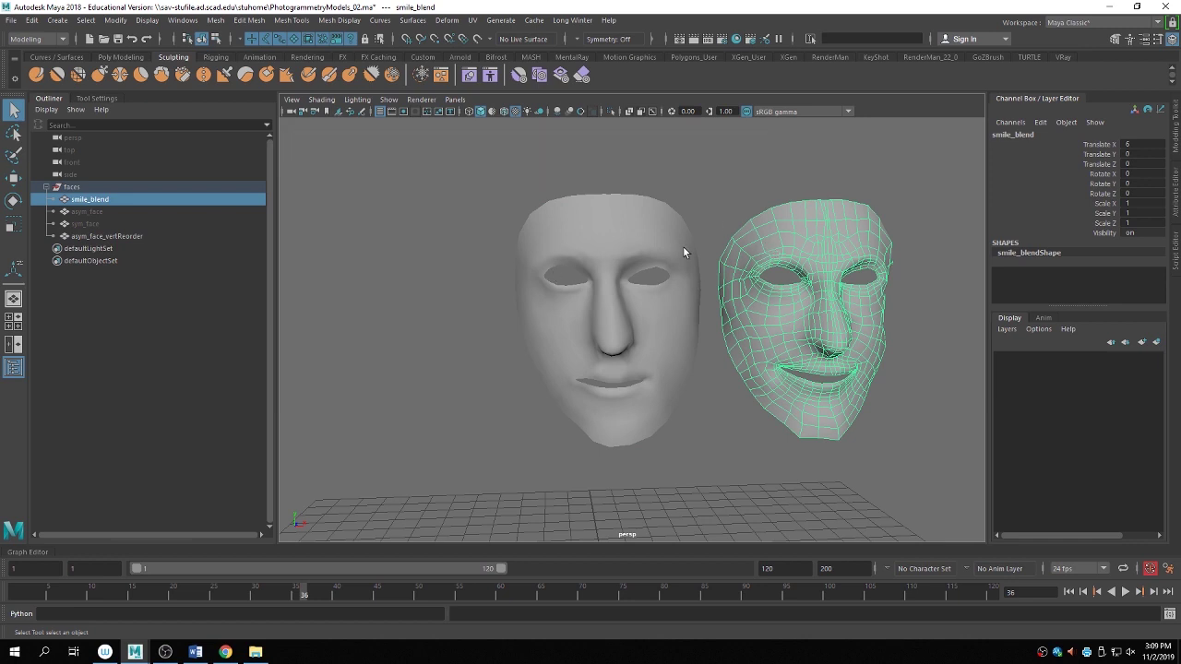
middle_click_drag(683, 253, 640, 285, "alt")
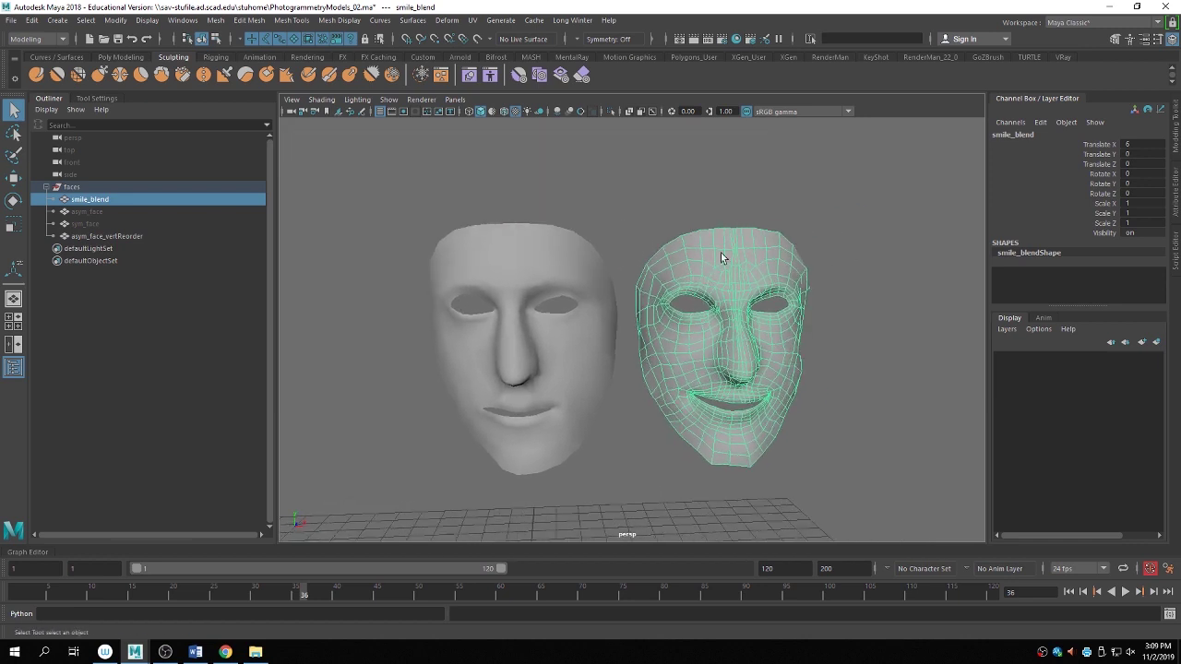
left_click(624, 209)
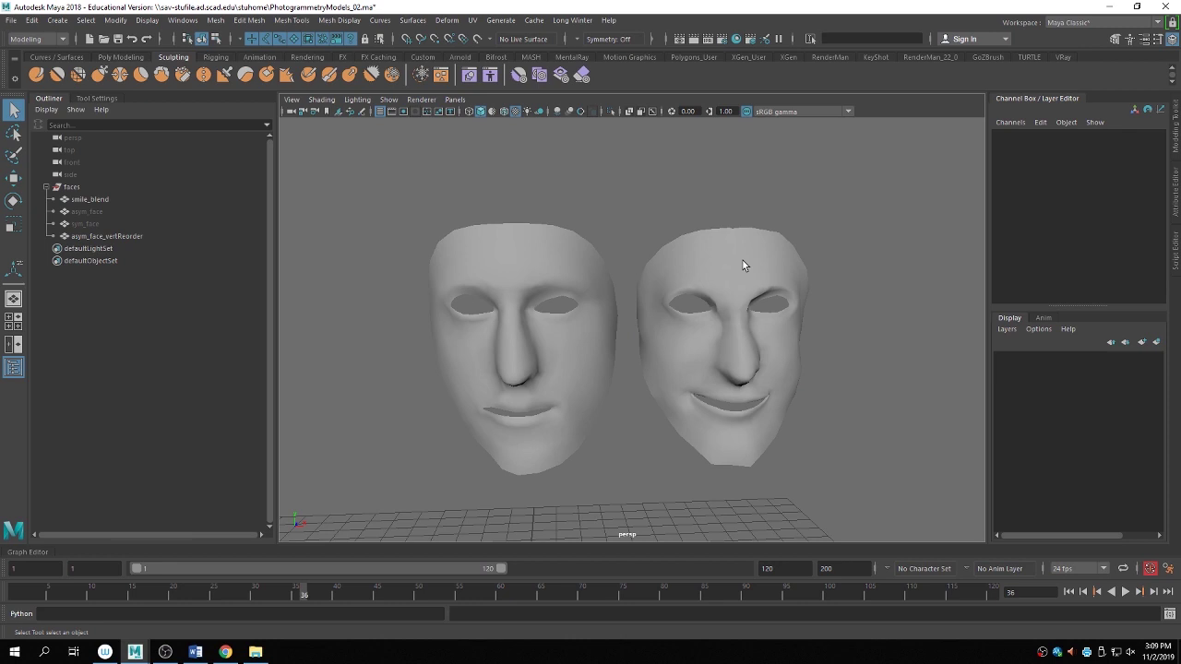
left_click(742, 260)
left_click(508, 268, "shift")
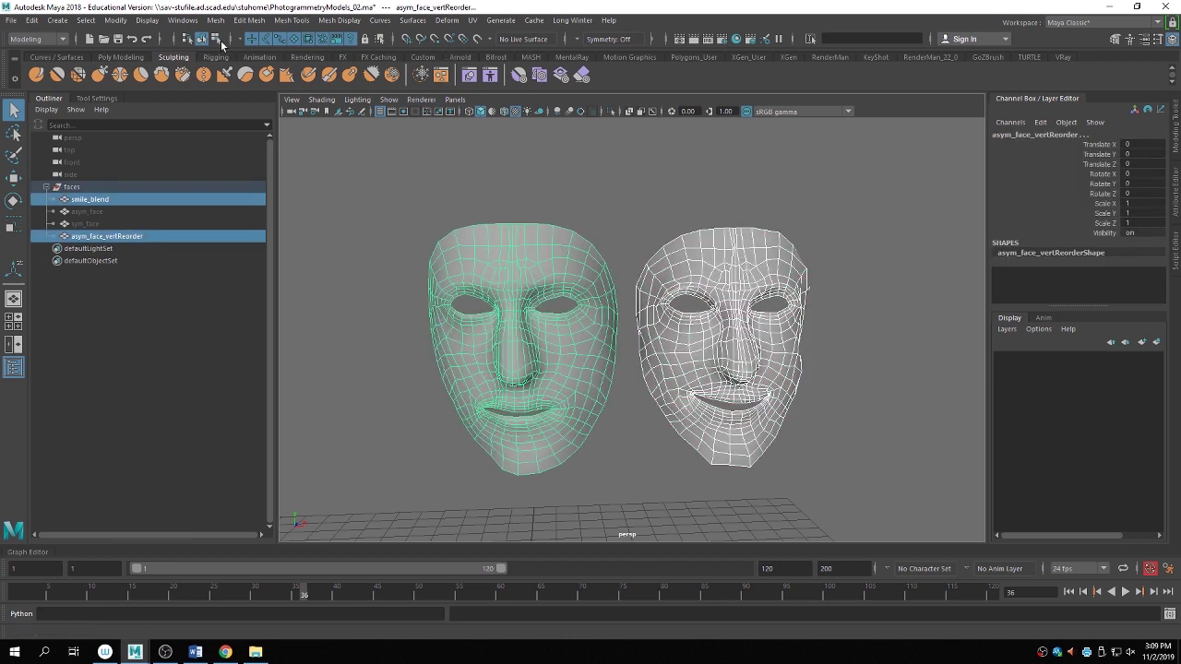
left_click(461, 21)
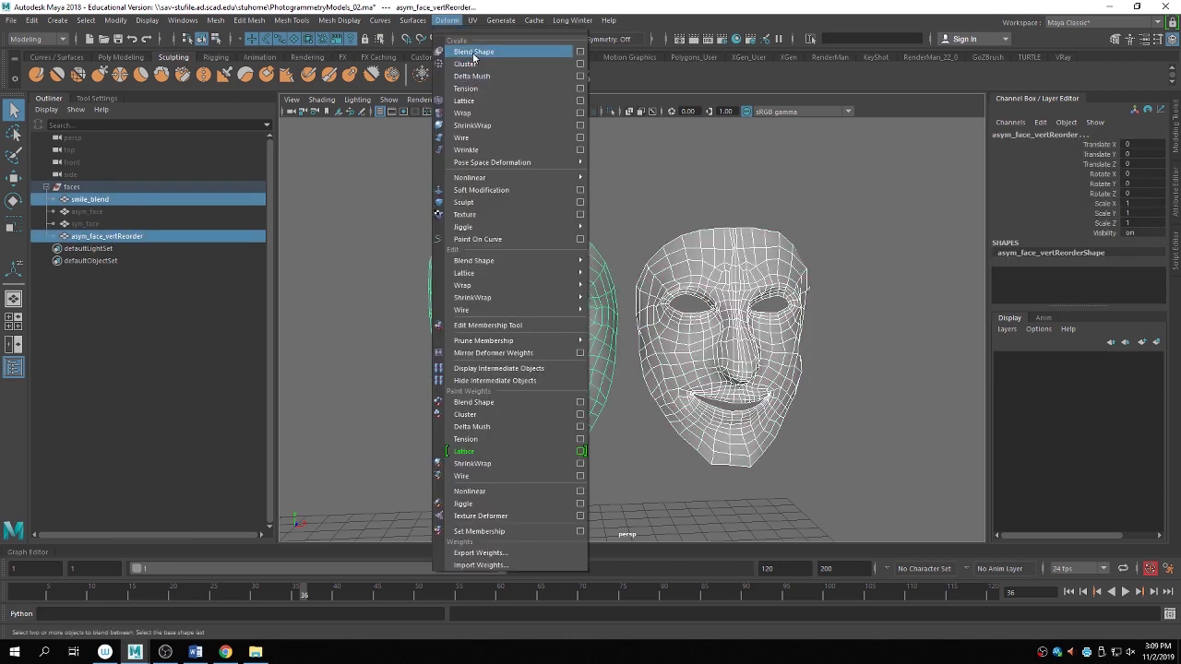
left_click(476, 51)
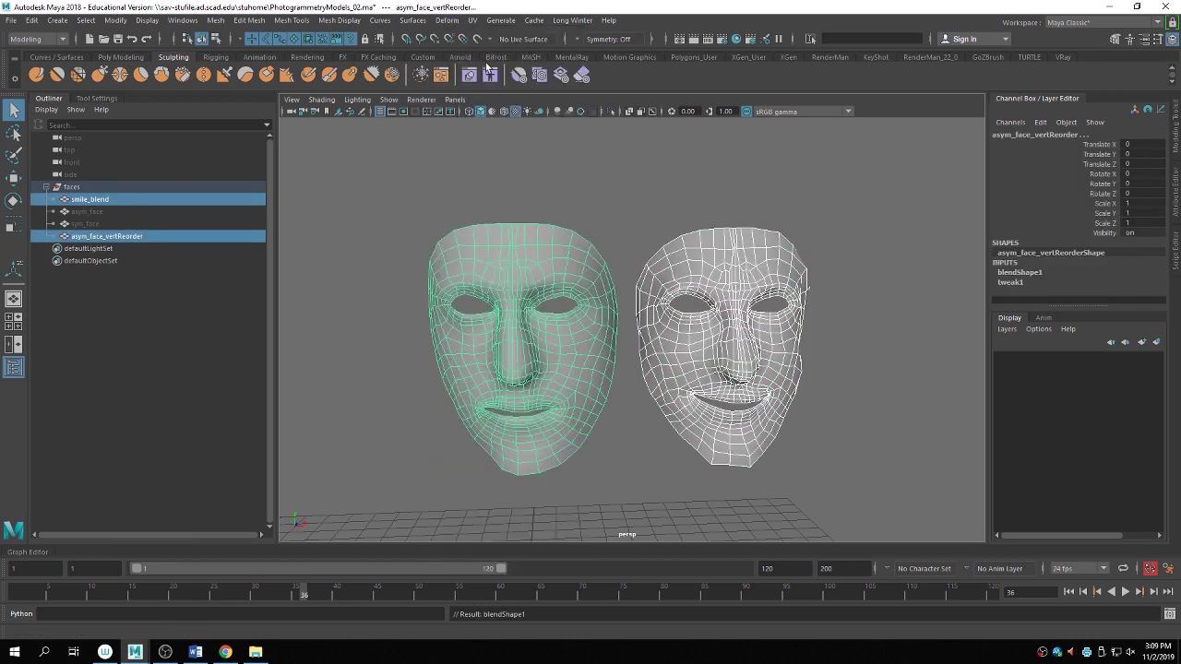
Preview blendShape1 by raising the smile_blend weight to 0.86 in smooth shading.
left_click(1025, 273)
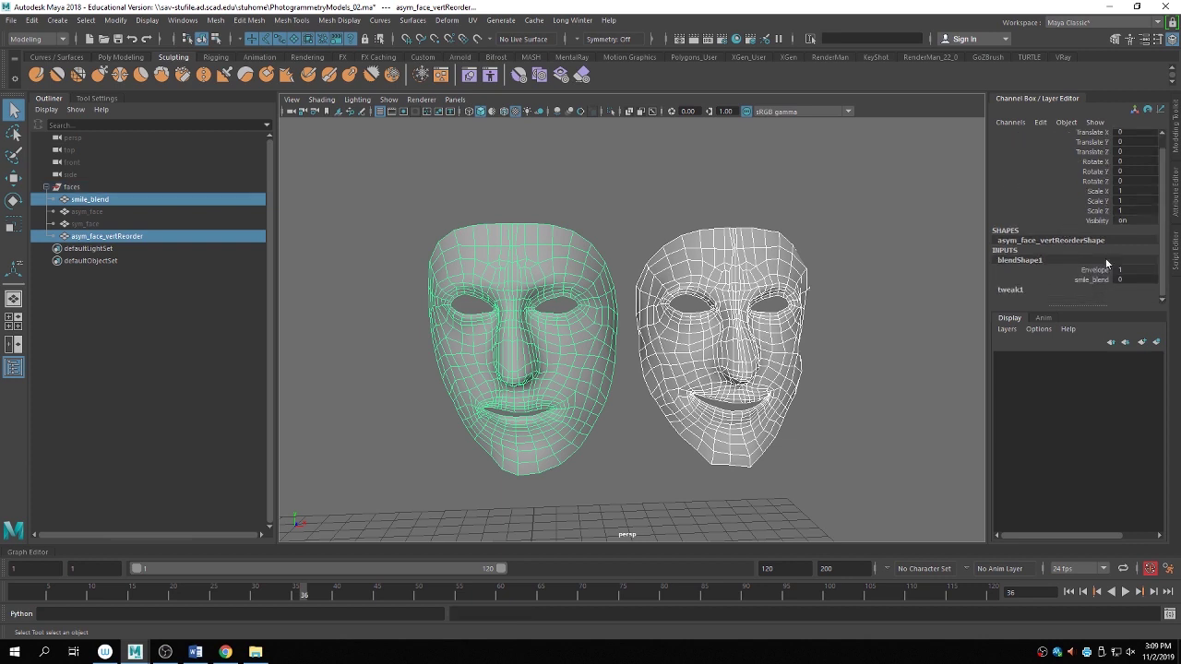
left_click(637, 219)
key("5")
left_click(529, 231)
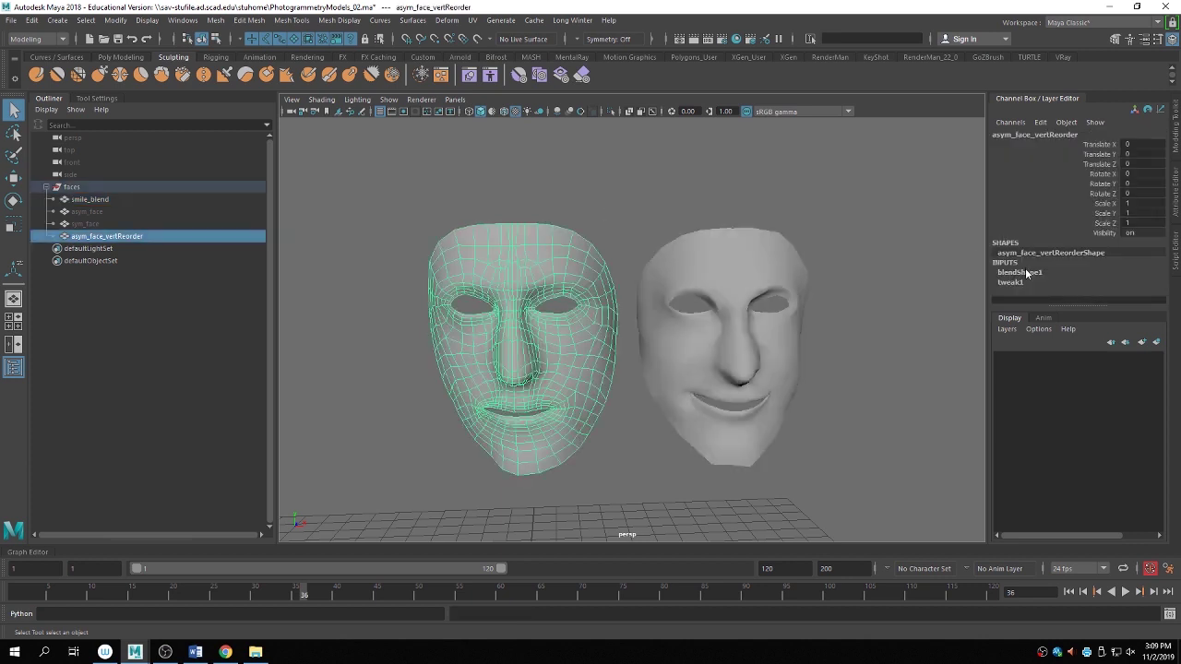
left_click(1026, 273)
left_click(1088, 279)
scroll(930, 258, "down", 3)
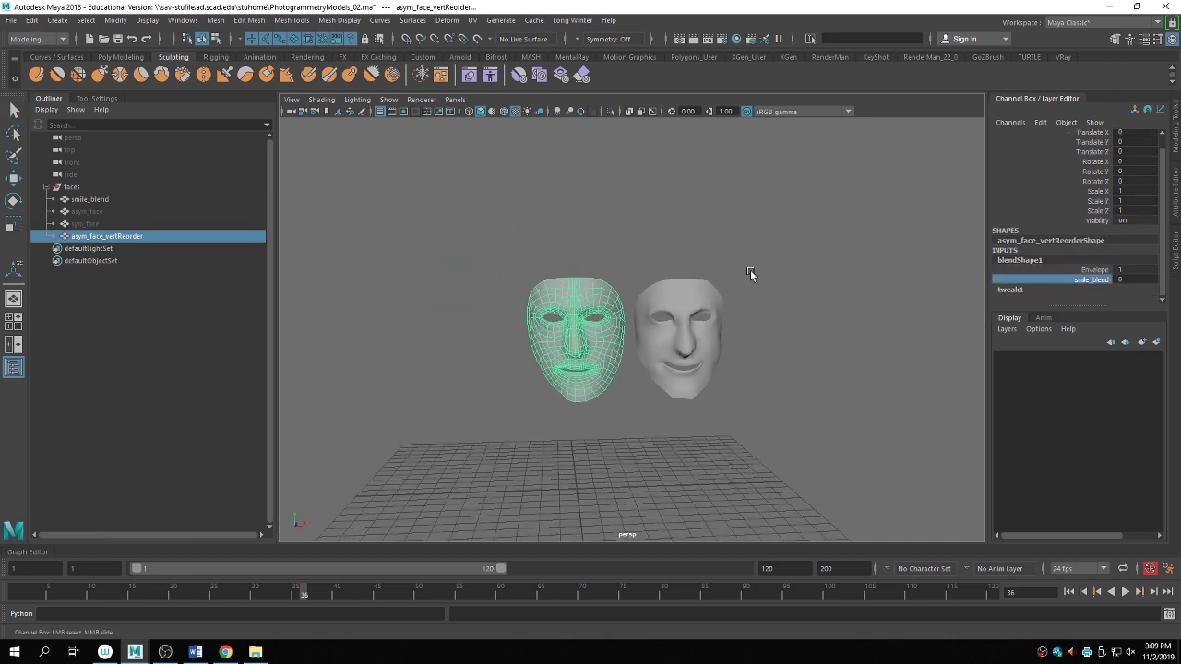
scroll(750, 270, "up", 3)
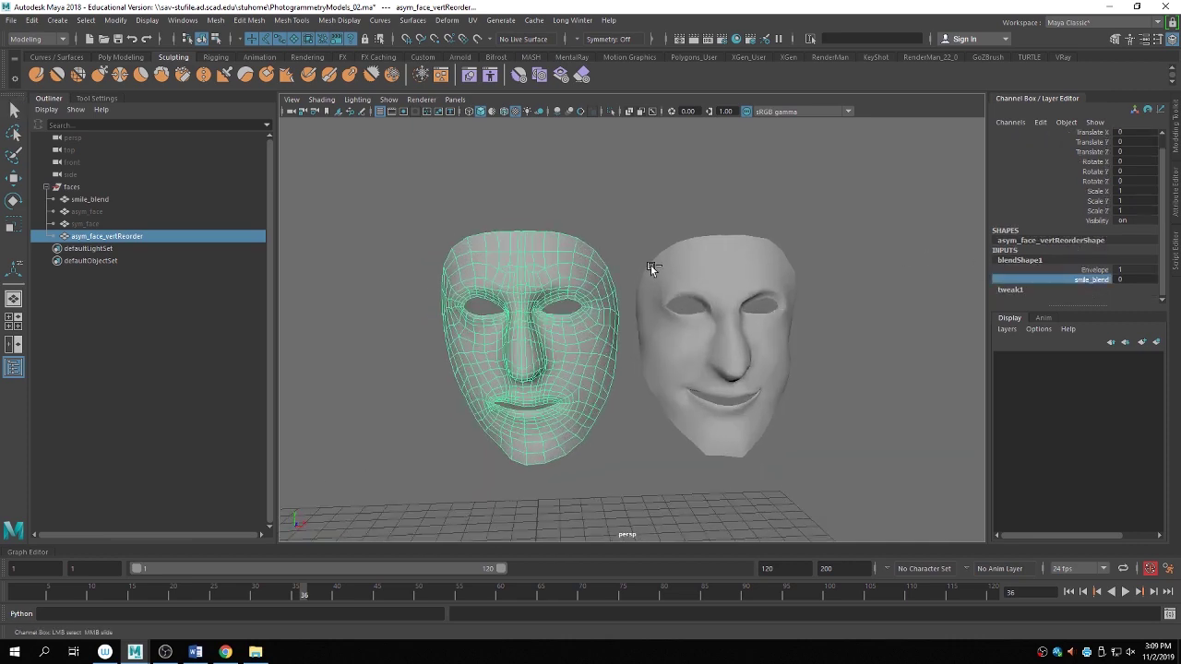
mouse_move(650, 266)
middle_mouse_down()
mouse_move(729, 268)
mouse_move(645, 277)
middle_mouse_up()
Dock the Script Editor beside the viewport.
right_click(526, 253)
right_click(530, 268)
left_click(1173, 256)
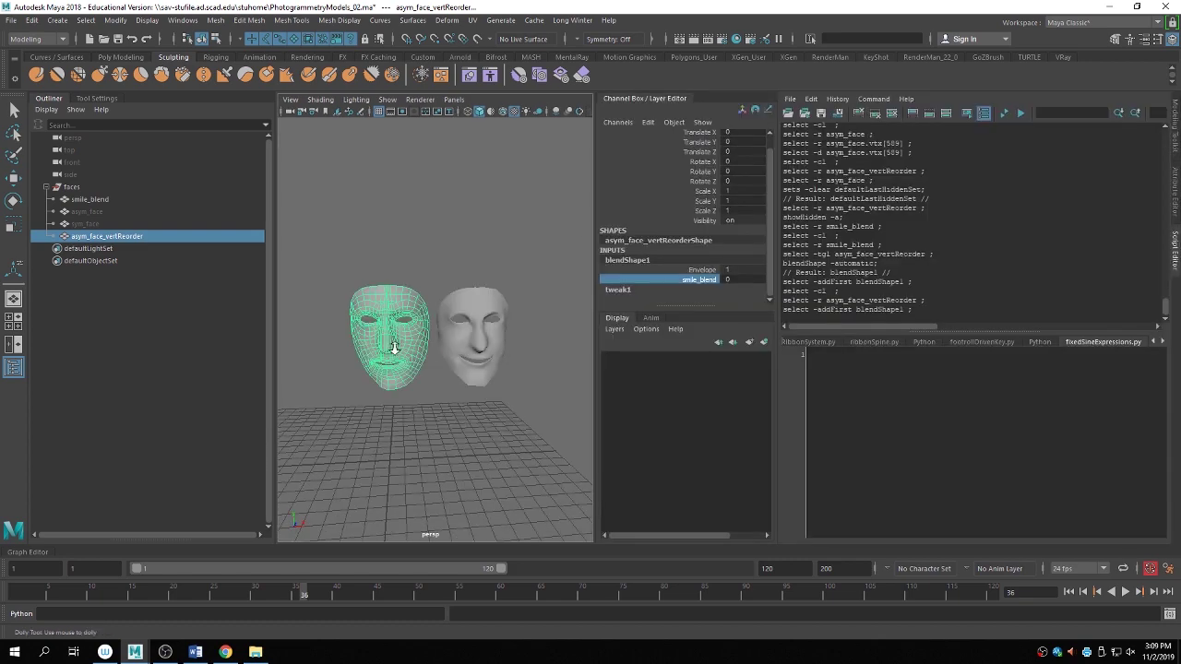
Frame asym_face_vertReorder and select its nose-tip vertex vtx[1].
right_click_drag(394, 349, 535, 382, "alt")
key("f")
right_click(435, 327)
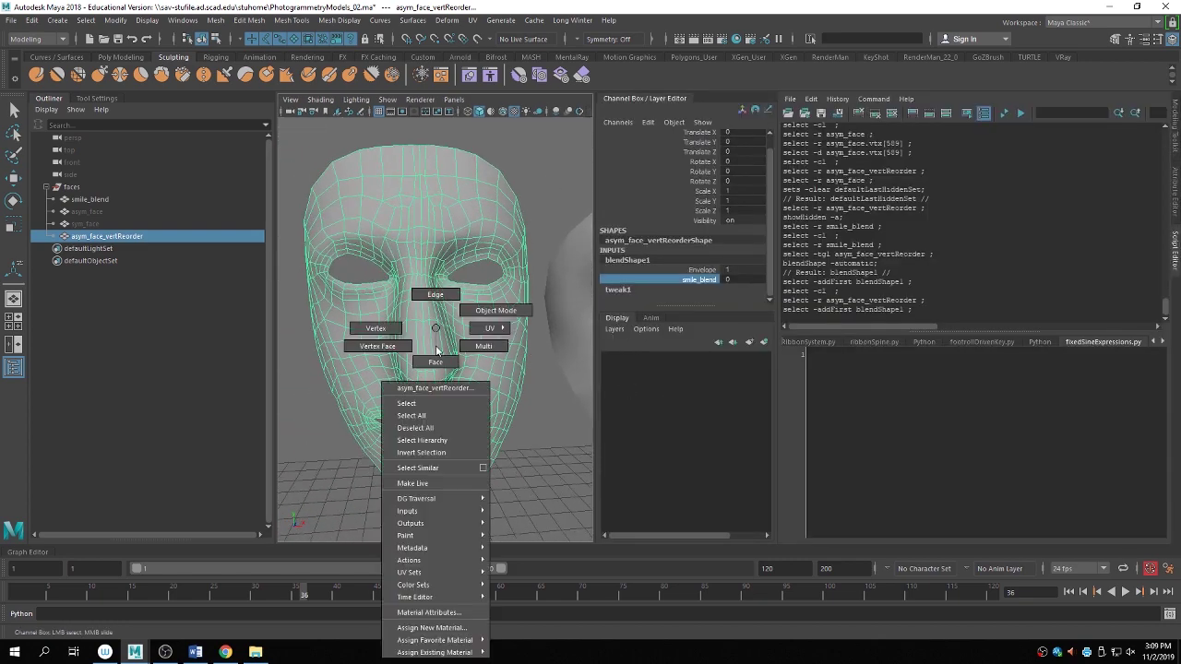
left_click(392, 329)
left_click(424, 372)
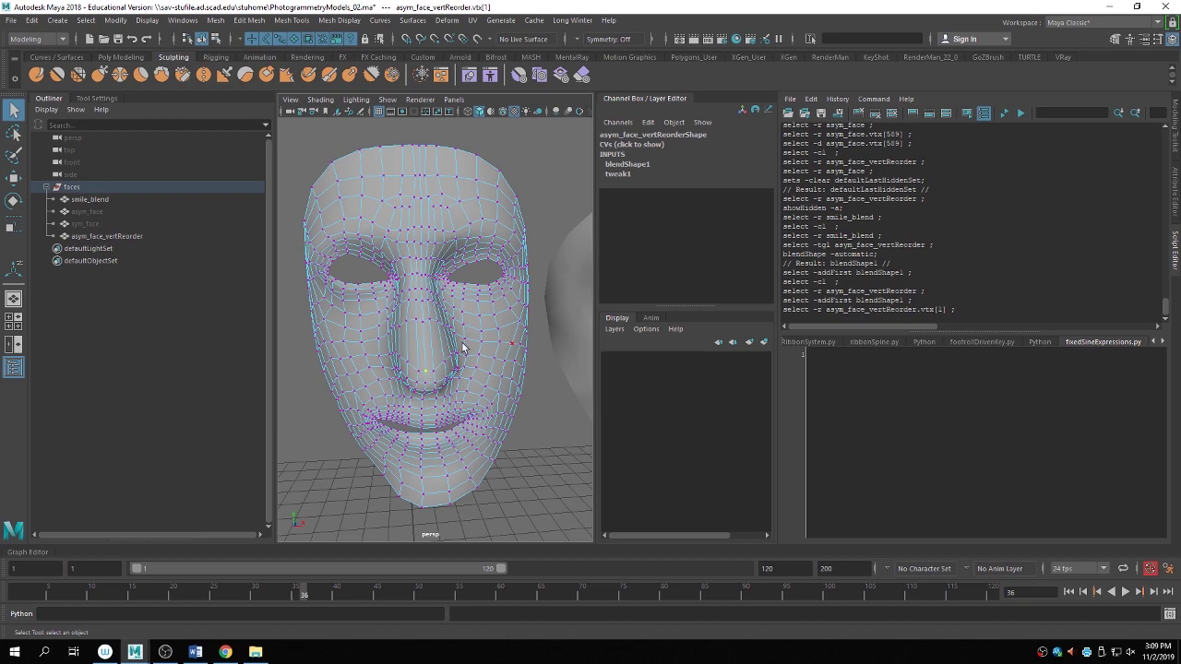
Select smile_blend in vertex mode and pick the vertex near its mouth.
left_click_drag(461, 341, 514, 307, "alt")
left_click(552, 303)
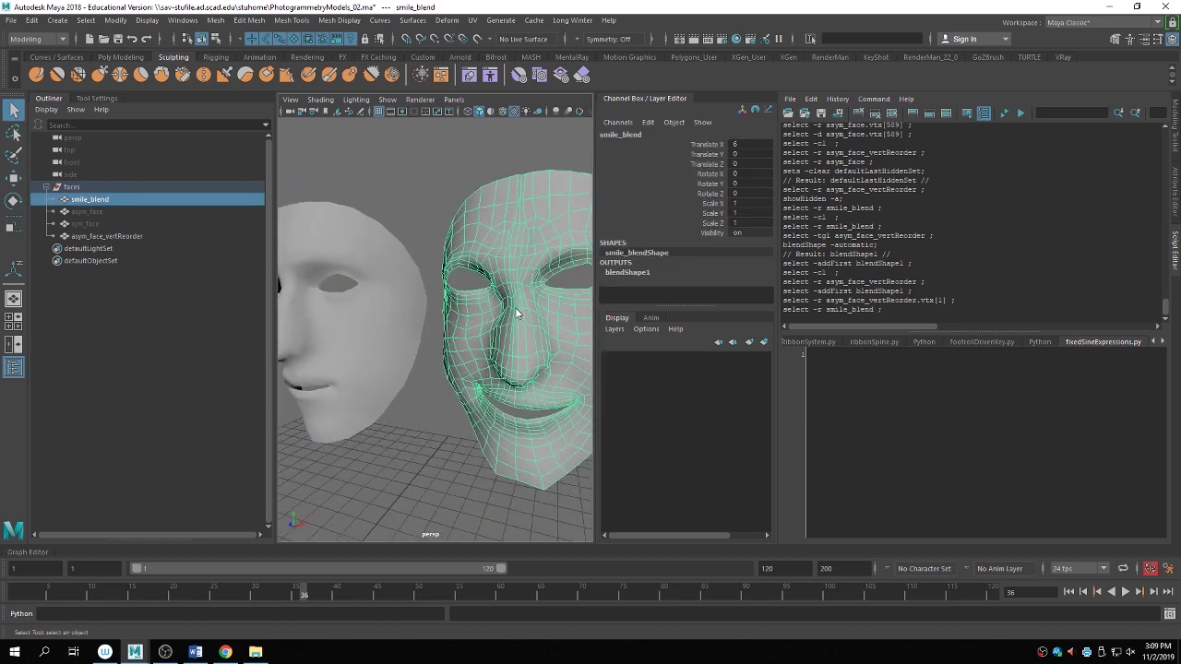
right_click(515, 307)
left_click(461, 309)
left_click(514, 372)
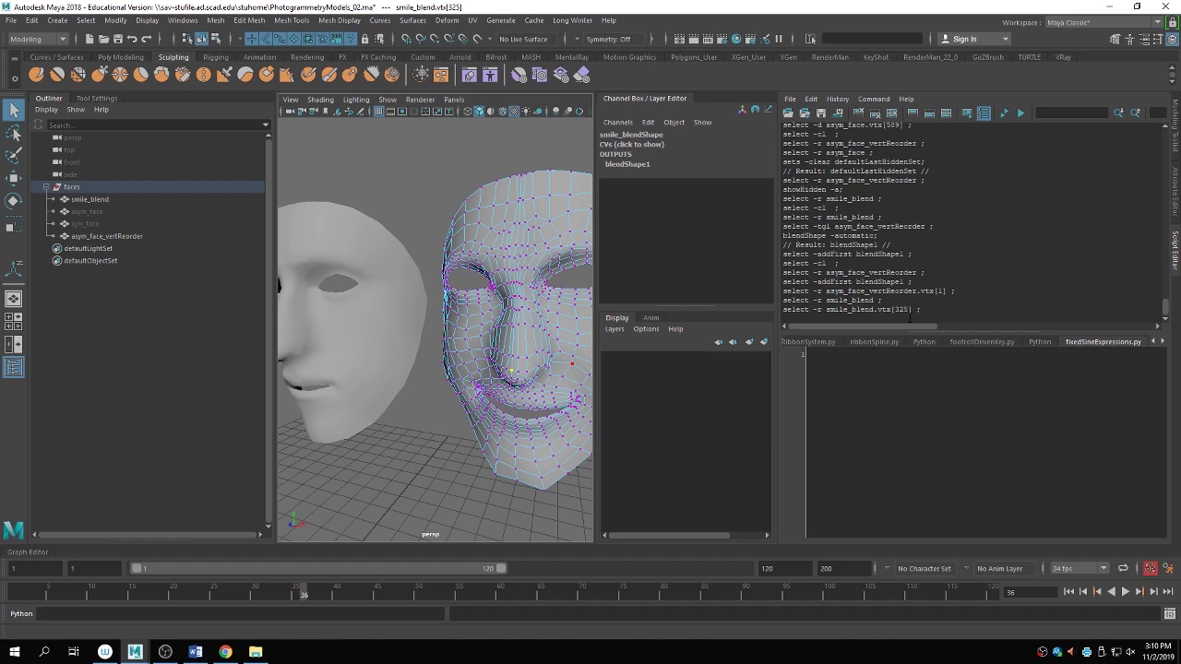
left_click_drag(498, 276, 445, 283, "alt")
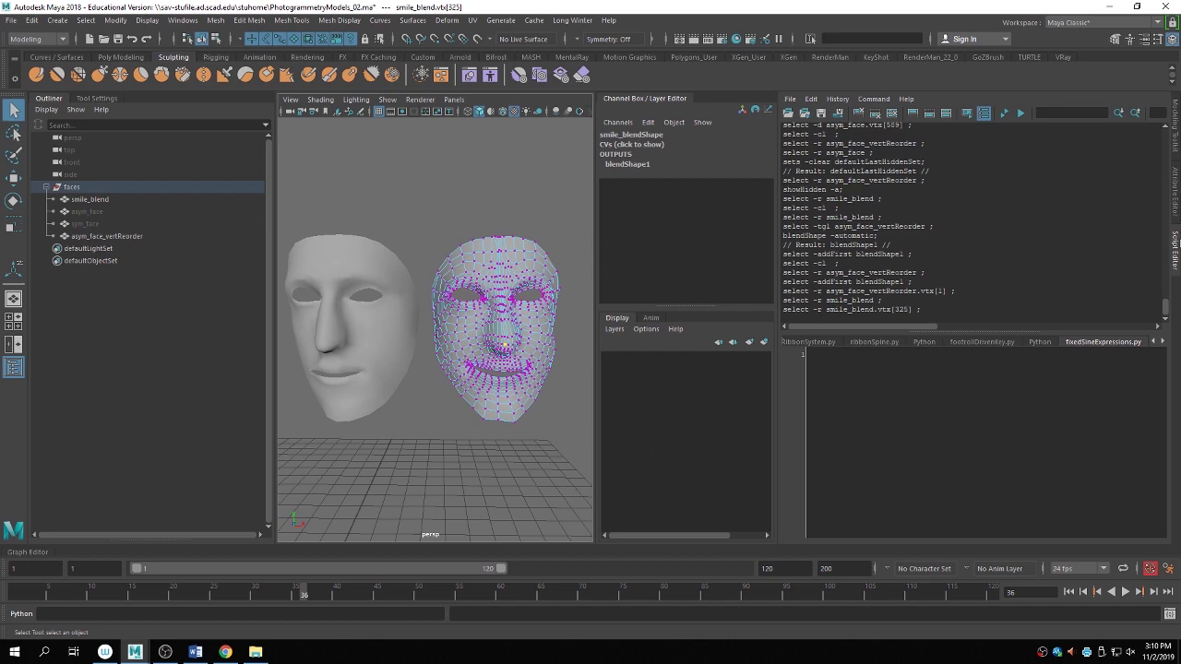
Close the Script Editor, zoom out and select asym_face_vertReorder.
left_click(1175, 247)
scroll(487, 297, "down", 5)
left_click(487, 297)
right_click(517, 265)
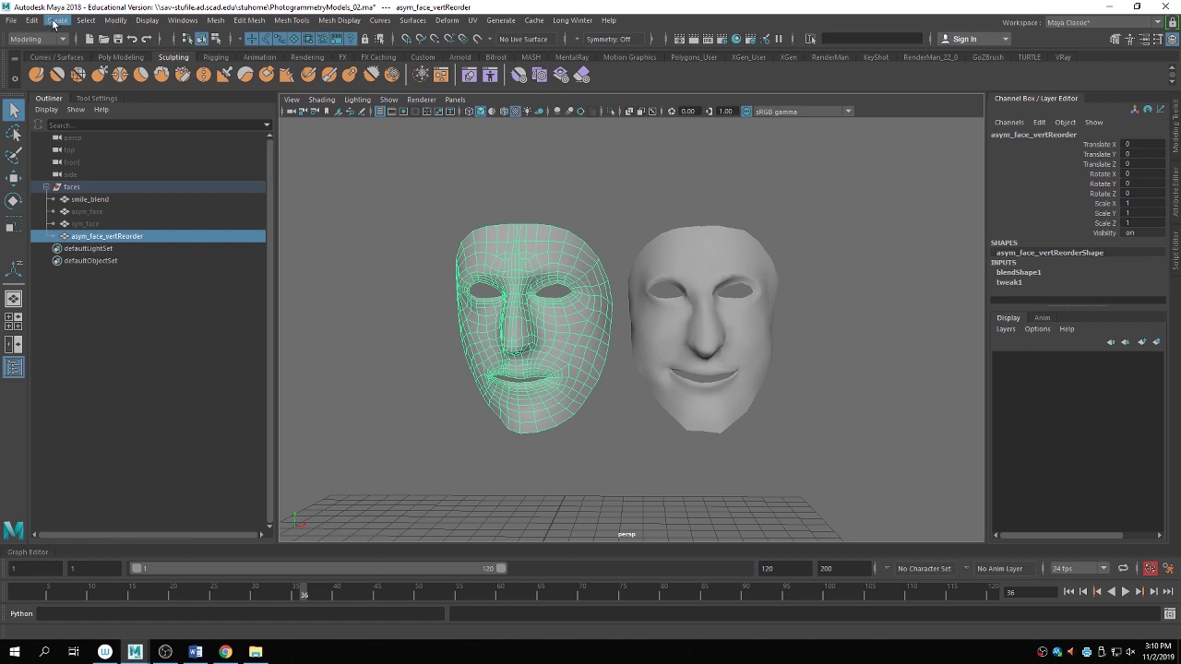
Undo the earlier blend shape and hide asym_face_vertReorder.
key("ctrl+z")
key("ctrl+z")
key("ctrl+z")
key("ctrl+z")
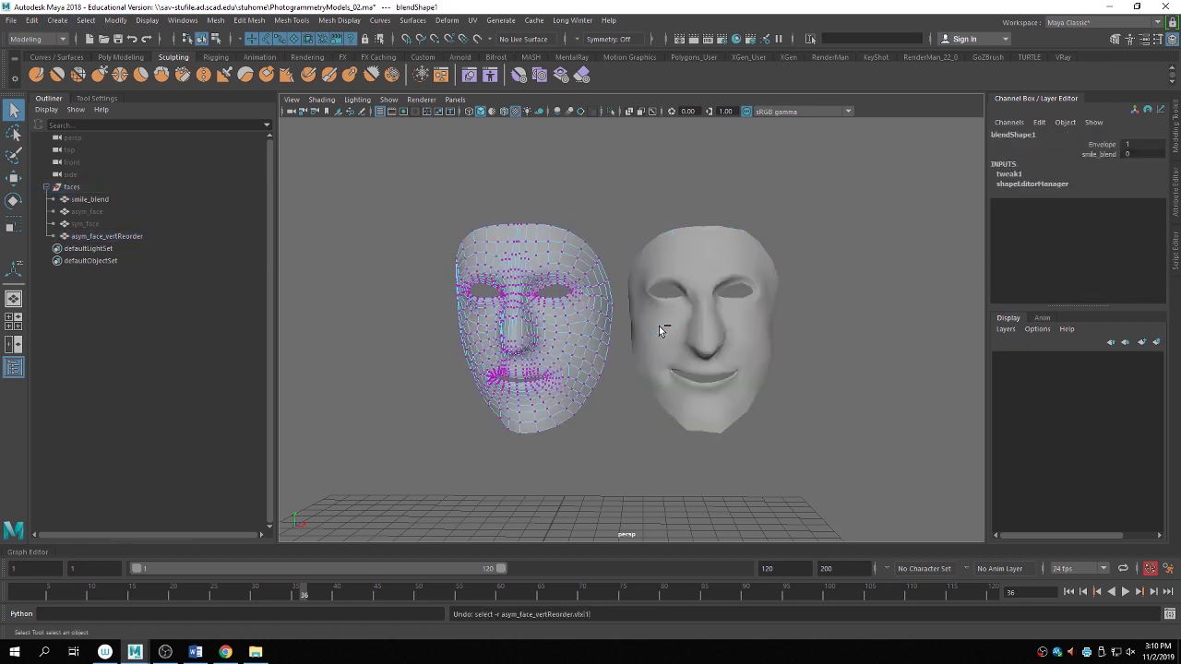
key("ctrl+z")
key("ctrl+z")
key("ctrl+z")
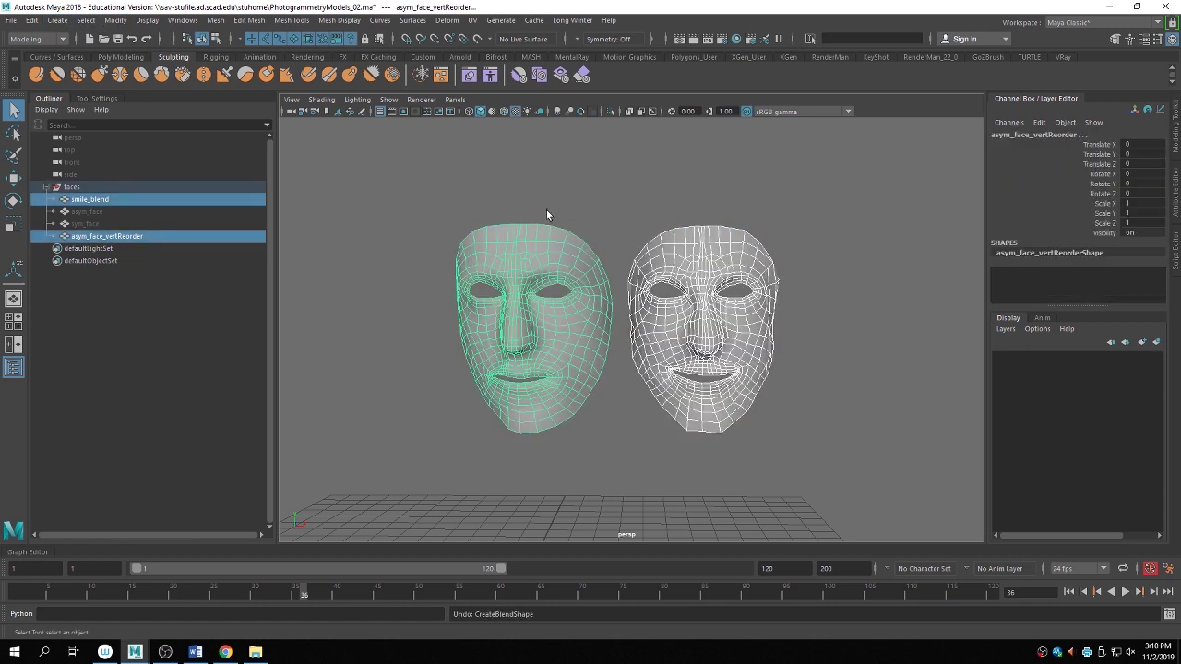
key("ctrl+z")
left_click(88, 212)
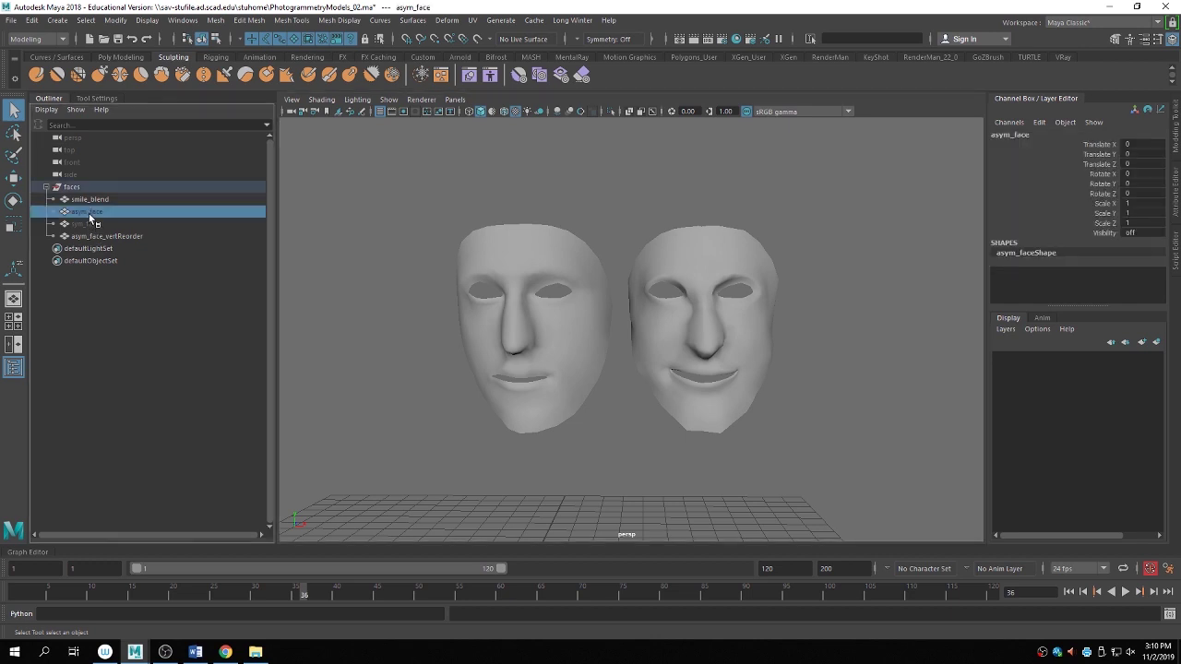
left_click(107, 236)
key("ctrl+h")
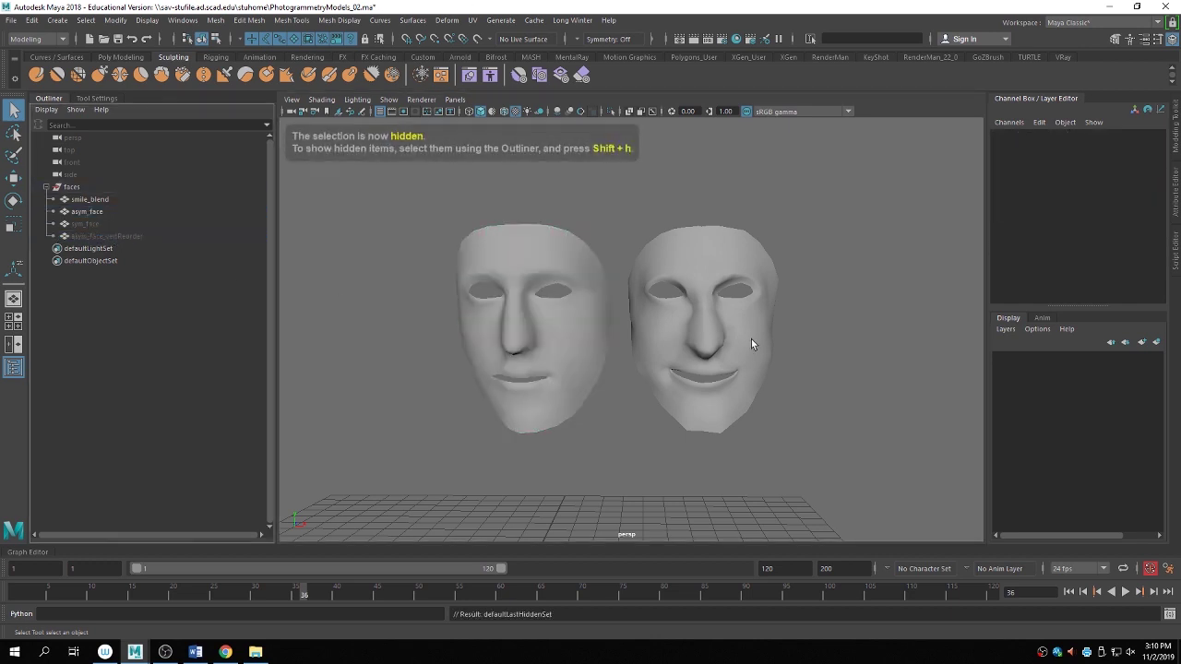
Create a blend shape on asym_face with smile_blend as its target.
left_click(650, 272)
left_click_drag(567, 286, 591, 285, "alt")
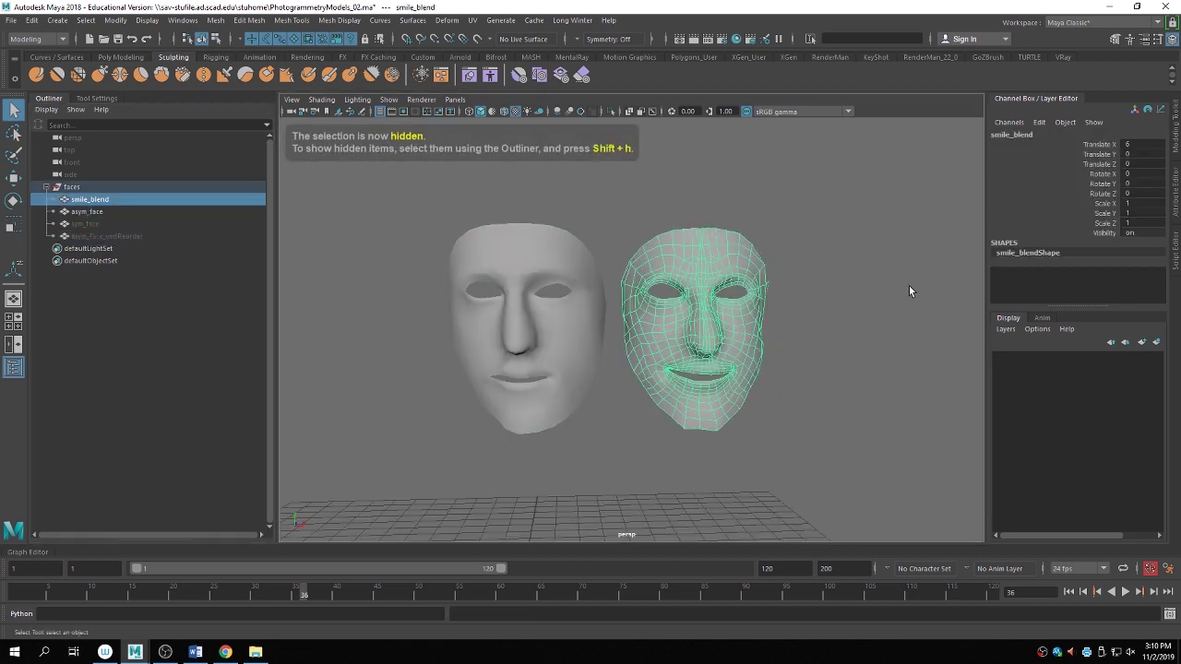
left_click(502, 257, "shift")
left_click(447, 19)
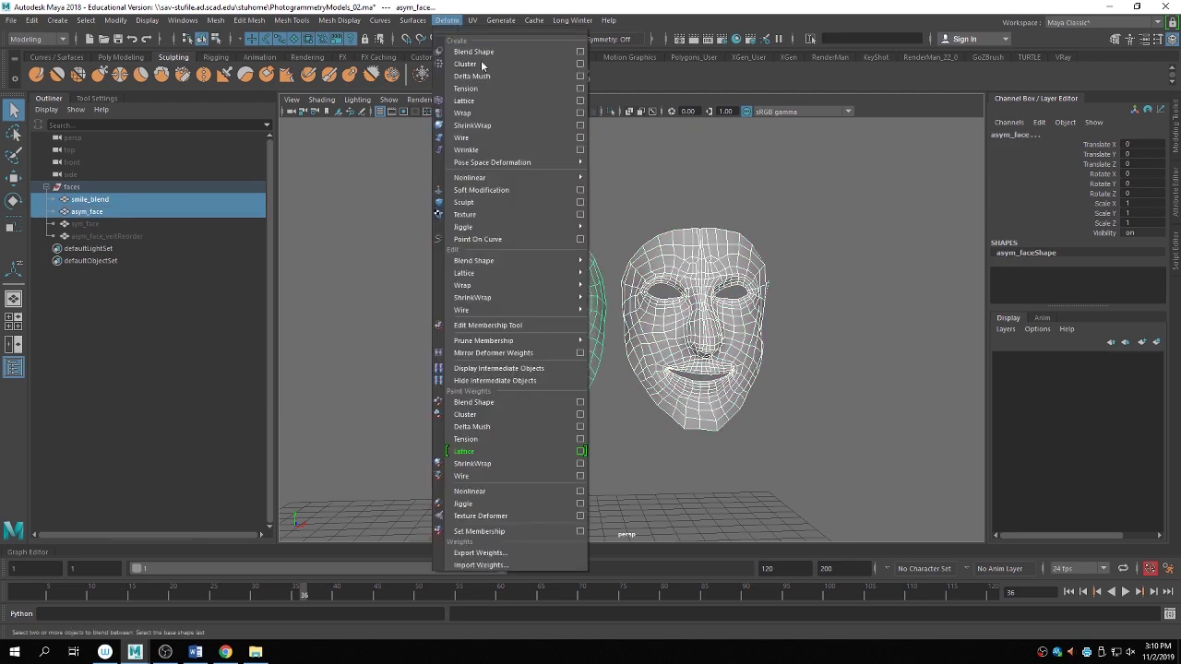
left_click(483, 51)
Raise asym_face's smile_blend weight to test the new blend shape.
left_click(1020, 272)
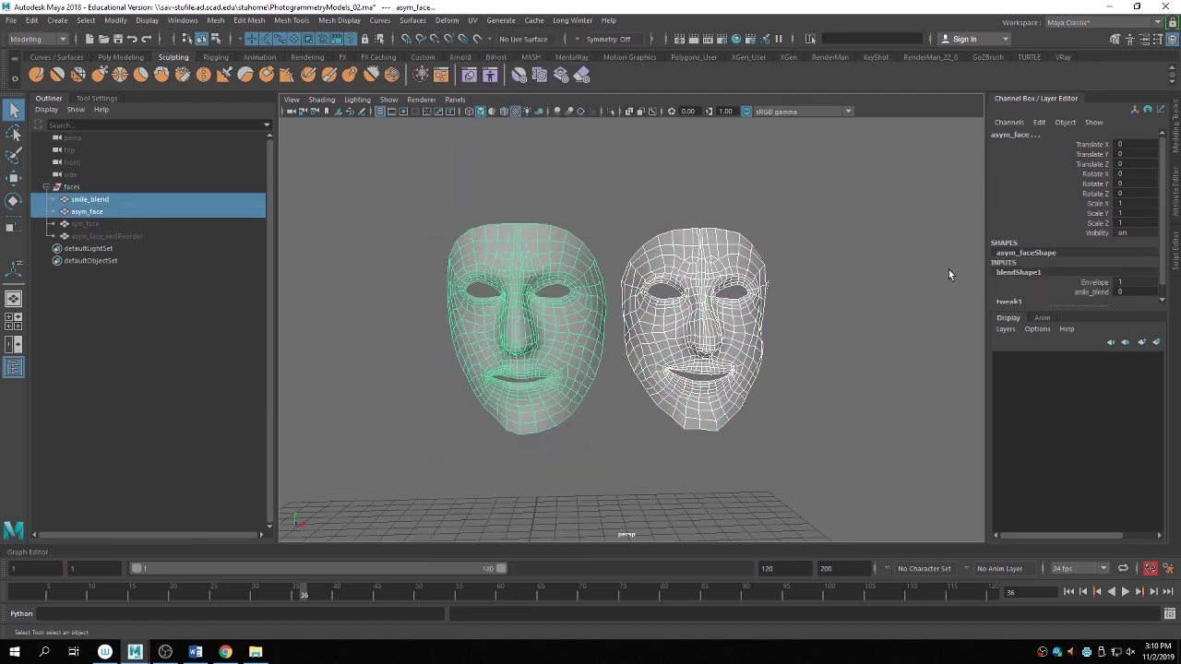
left_click_drag(951, 271, 870, 305, "alt")
left_click(1091, 292)
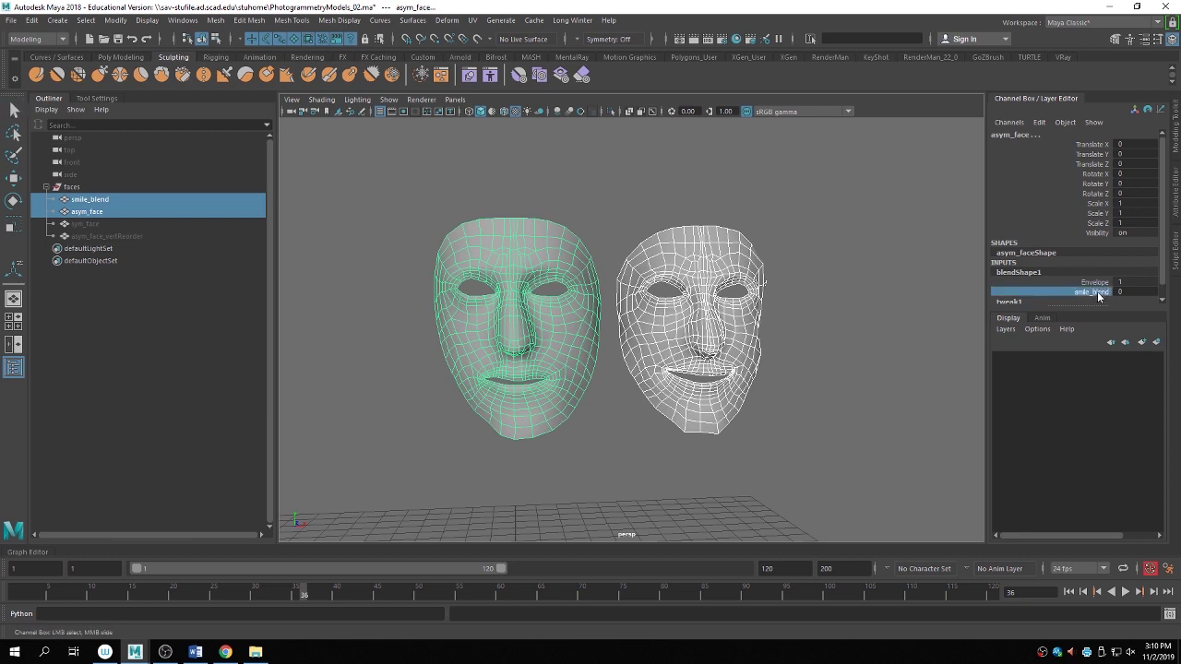
mouse_move(601, 434)
middle_mouse_down()
mouse_move(767, 430)
mouse_move(603, 453)
mouse_move(675, 452)
mouse_move(546, 458)
mouse_move(710, 452)
mouse_move(522, 448)
mouse_move(538, 461)
mouse_move(620, 444)
middle_mouse_up()
scroll(539, 461, "up", 2)
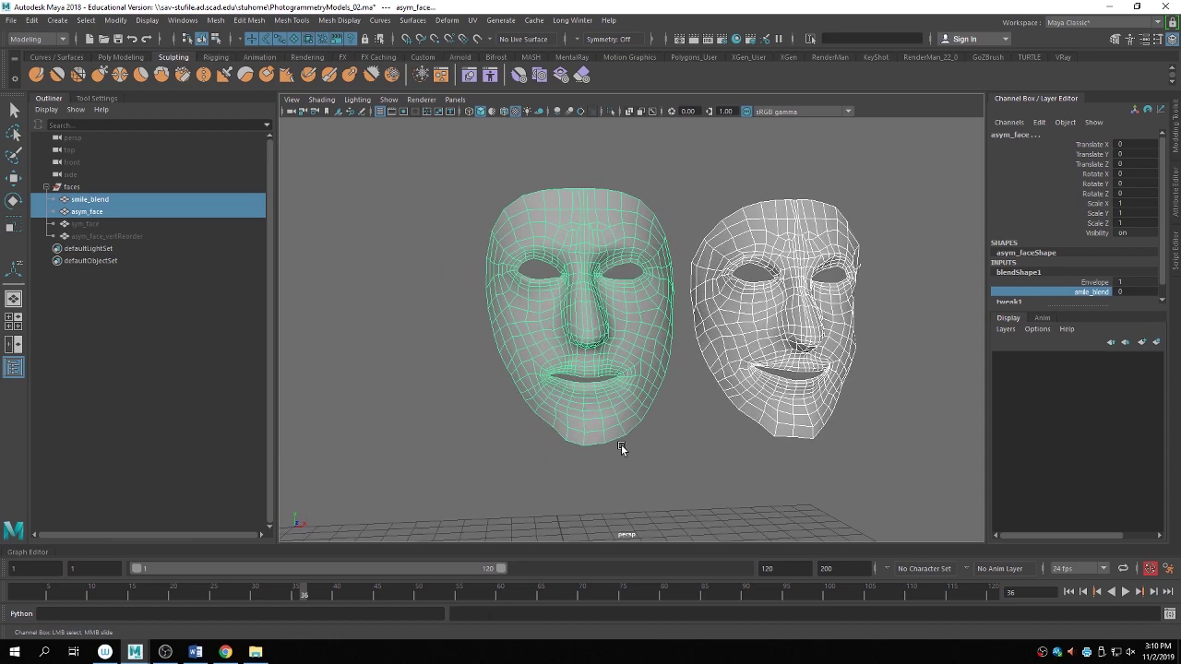
Reselect asym_face and set its smile_blend weight to 1 so the face smiles.
key("q")
left_click(878, 350)
left_click(776, 316)
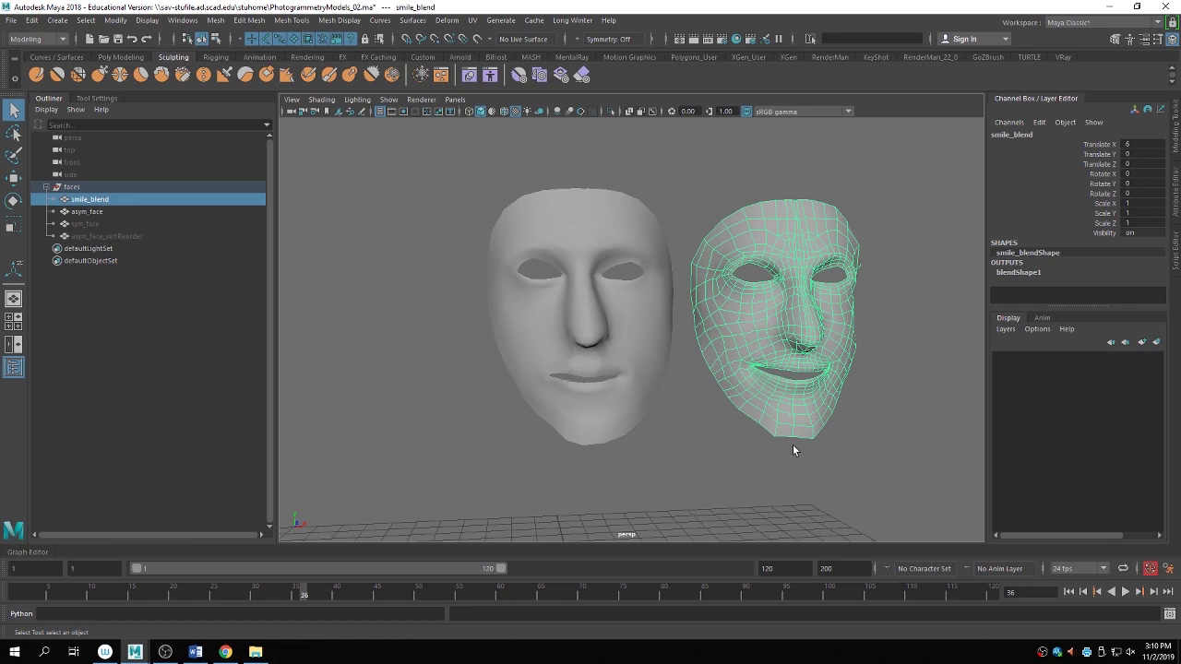
left_click_drag(750, 280, 709, 288, "alt")
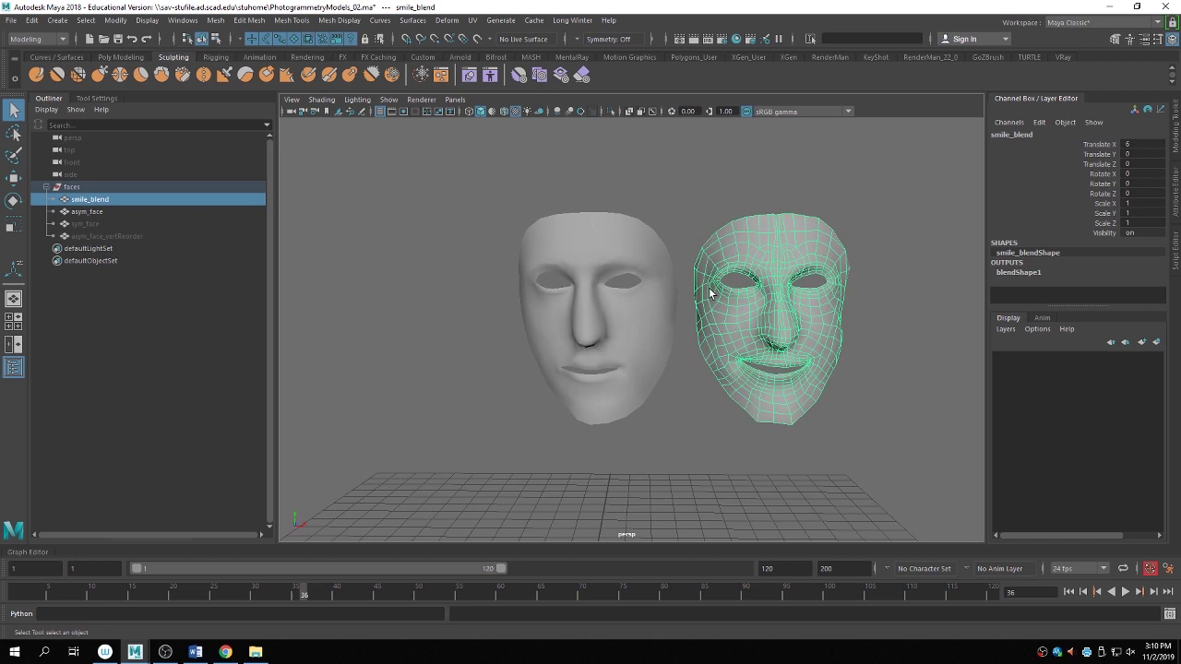
left_click(610, 333)
left_click(1018, 274)
scroll(1068, 261, "down", 1)
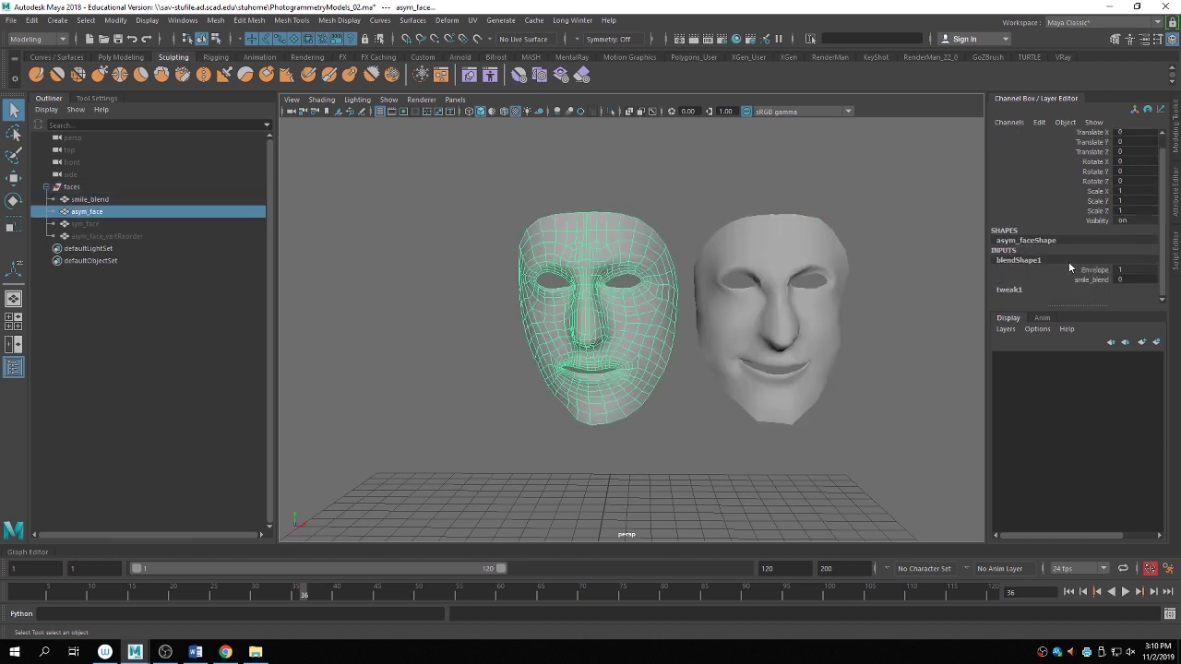
left_click(1091, 279)
right_click_drag(513, 381, 641, 391, "alt")
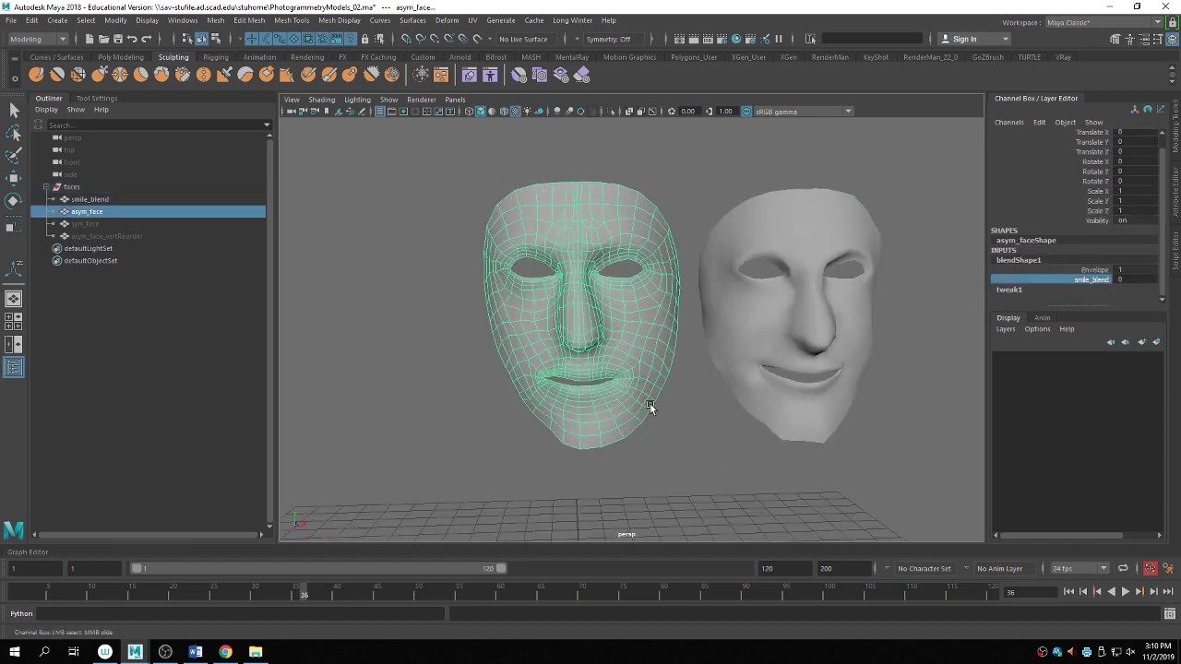
middle_click_drag(650, 404, 778, 410)
Hide the smile_blend face and select asym_face.
scroll(653, 337, "down", 2)
left_click(727, 324)
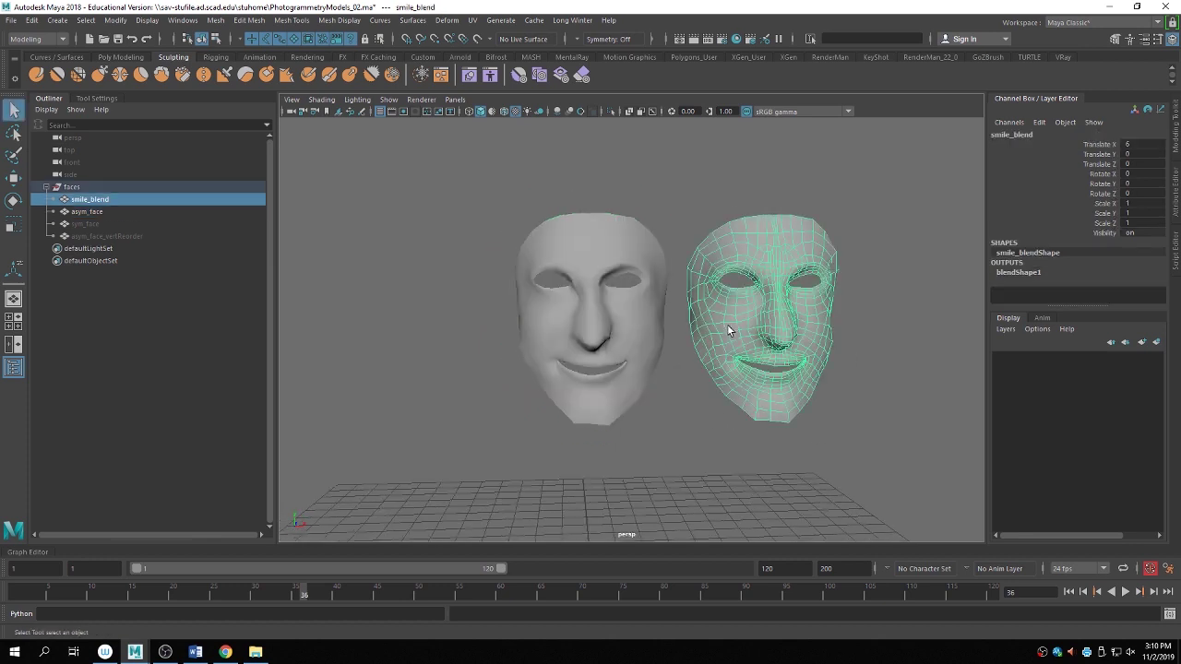
key("ctrl+h")
left_click(626, 326)
Start blendShape1 paintTargetWeights on asym_face and show the paint tool settings.
right_click(633, 317)
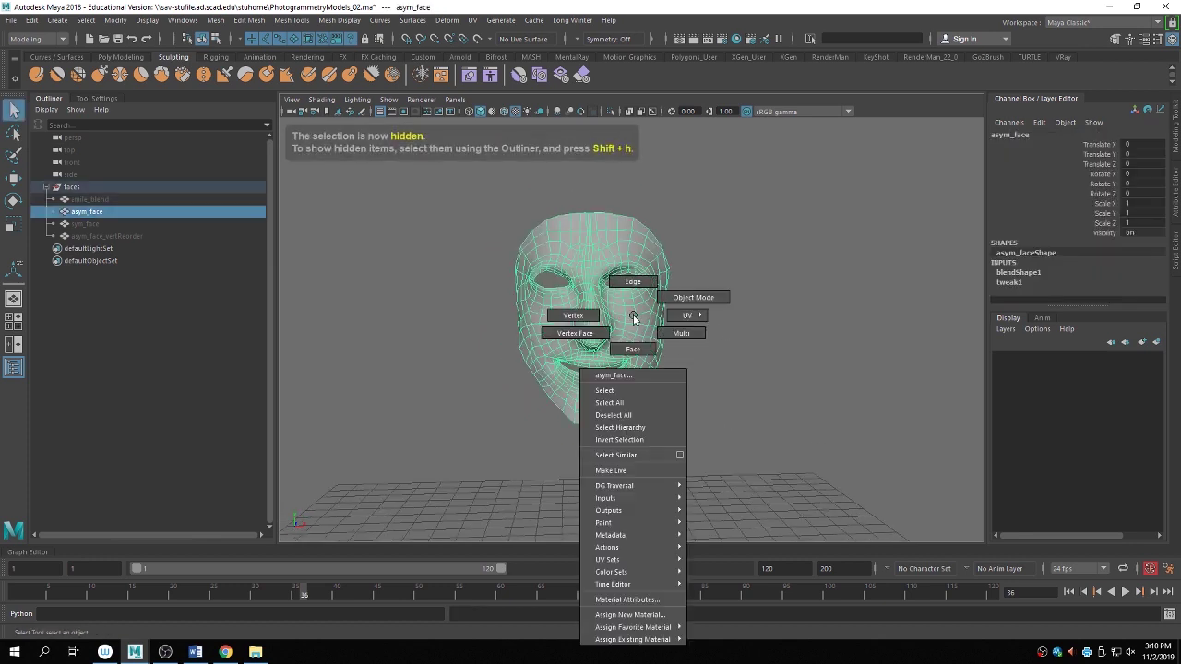
mouse_move(658, 526)
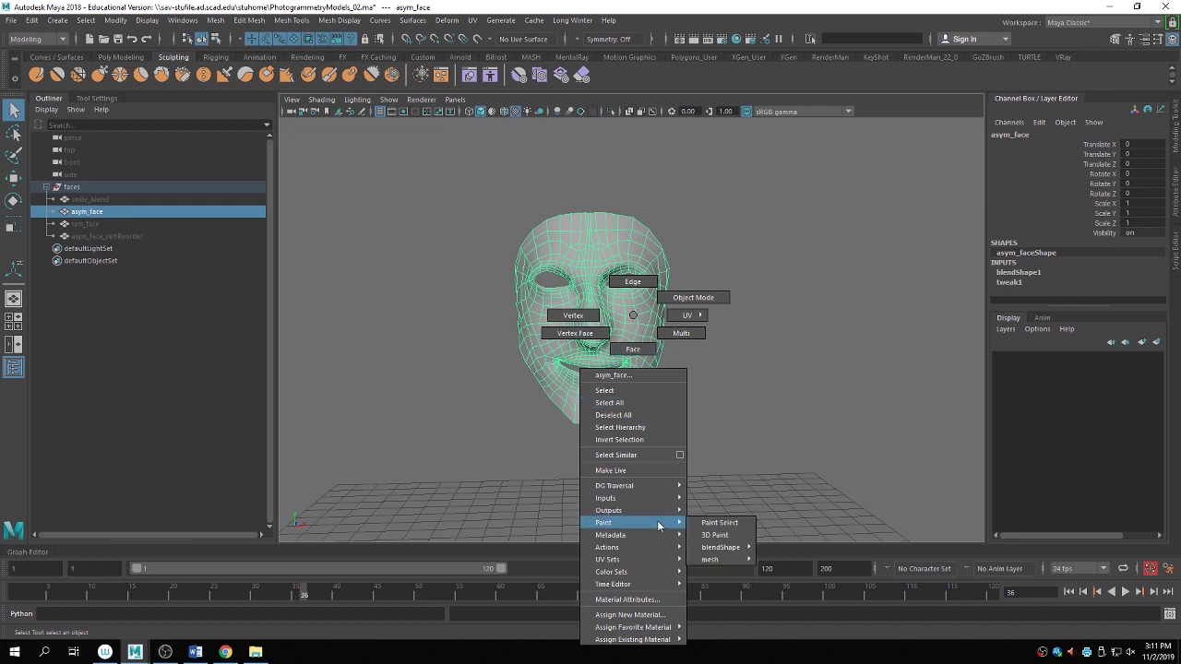
mouse_move(729, 547)
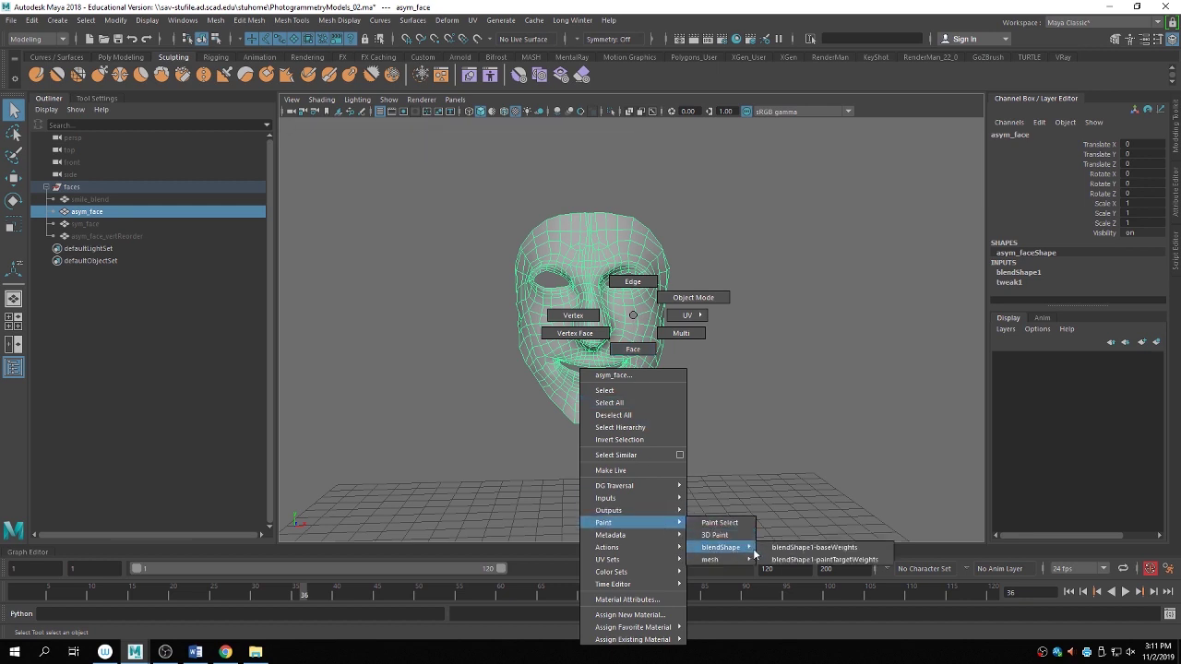
left_click(824, 559)
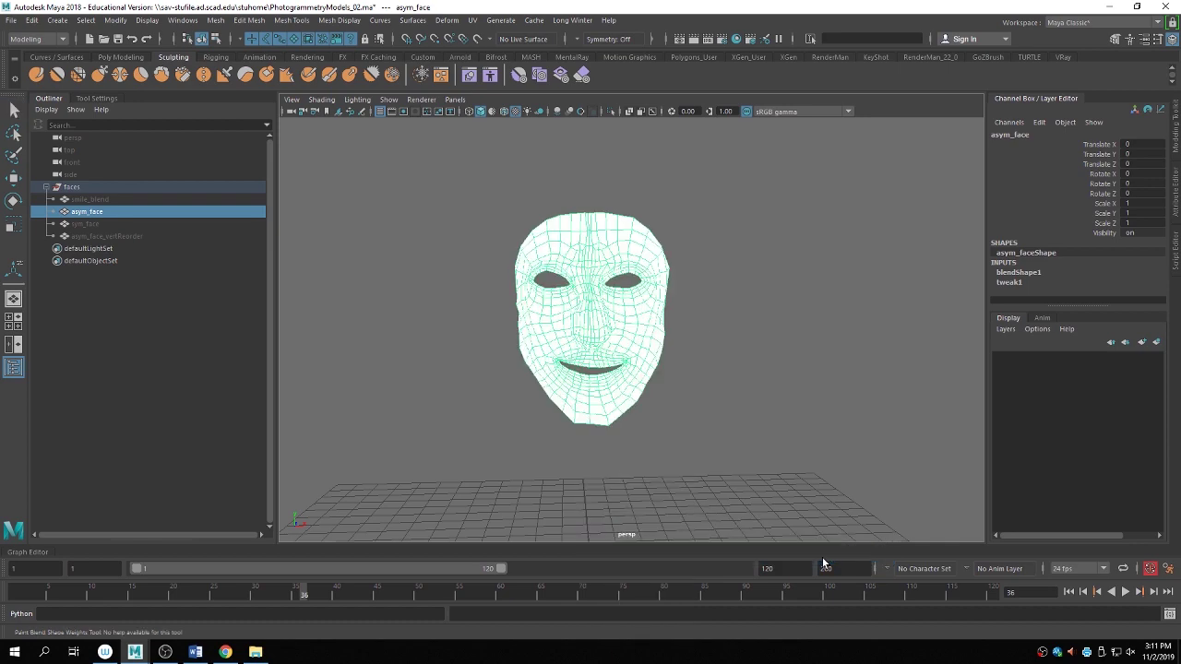
left_click(99, 99)
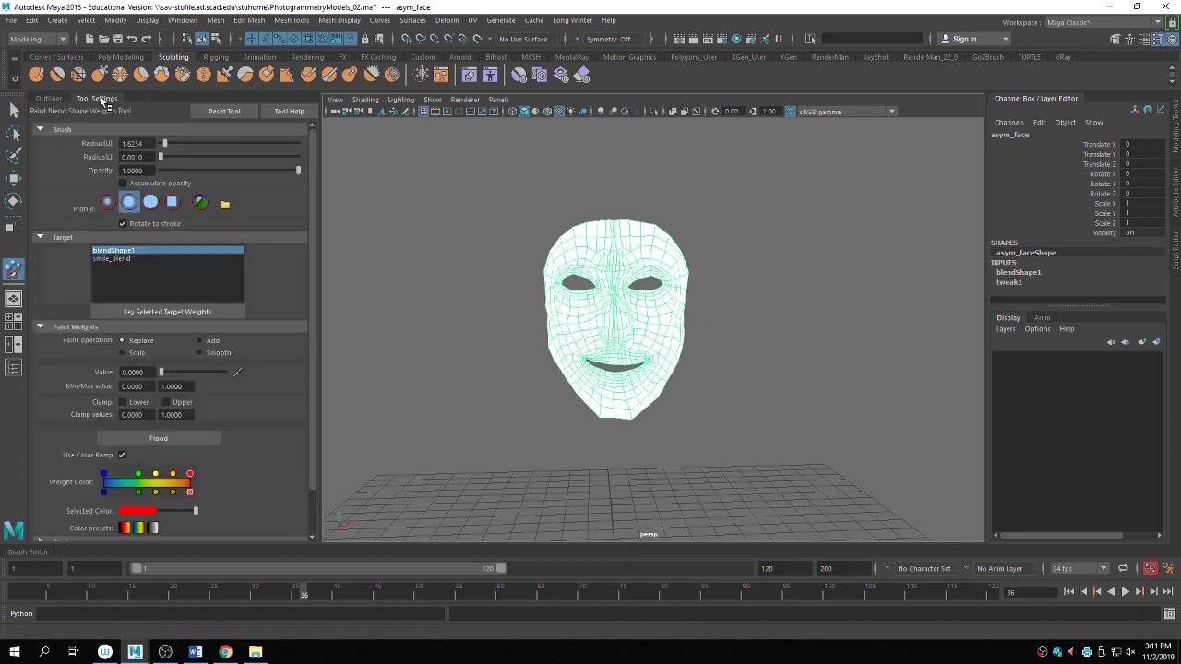
Paint smile_blend weight 0 over asym_face's forehead, then smooth the painted weights.
left_click(110, 258)
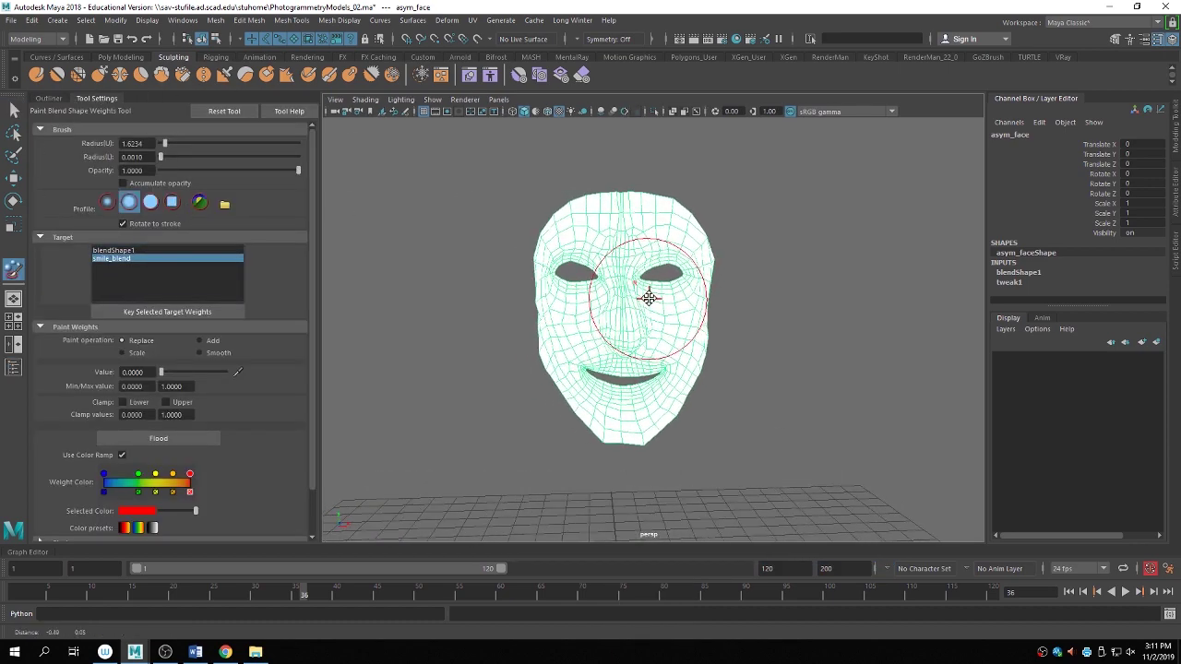
mouse_move(633, 296)
right_mouse_down("alt")
mouse_move(782, 317)
mouse_move(672, 211)
mouse_move(698, 215)
mouse_move(627, 198)
right_mouse_up("alt")
mouse_move(628, 198)
left_mouse_down()
mouse_move(520, 235)
mouse_move(583, 194)
mouse_move(650, 201)
mouse_move(706, 244)
mouse_move(578, 227)
mouse_move(643, 195)
mouse_move(692, 193)
mouse_move(576, 179)
mouse_move(523, 235)
mouse_move(519, 262)
mouse_move(523, 186)
mouse_move(545, 170)
mouse_move(504, 272)
mouse_move(611, 282)
mouse_move(707, 266)
mouse_move(705, 199)
mouse_move(723, 255)
mouse_move(636, 186)
mouse_move(573, 198)
mouse_move(587, 217)
mouse_move(558, 169)
mouse_move(669, 178)
mouse_move(731, 241)
mouse_move(678, 230)
mouse_move(677, 184)
left_mouse_up()
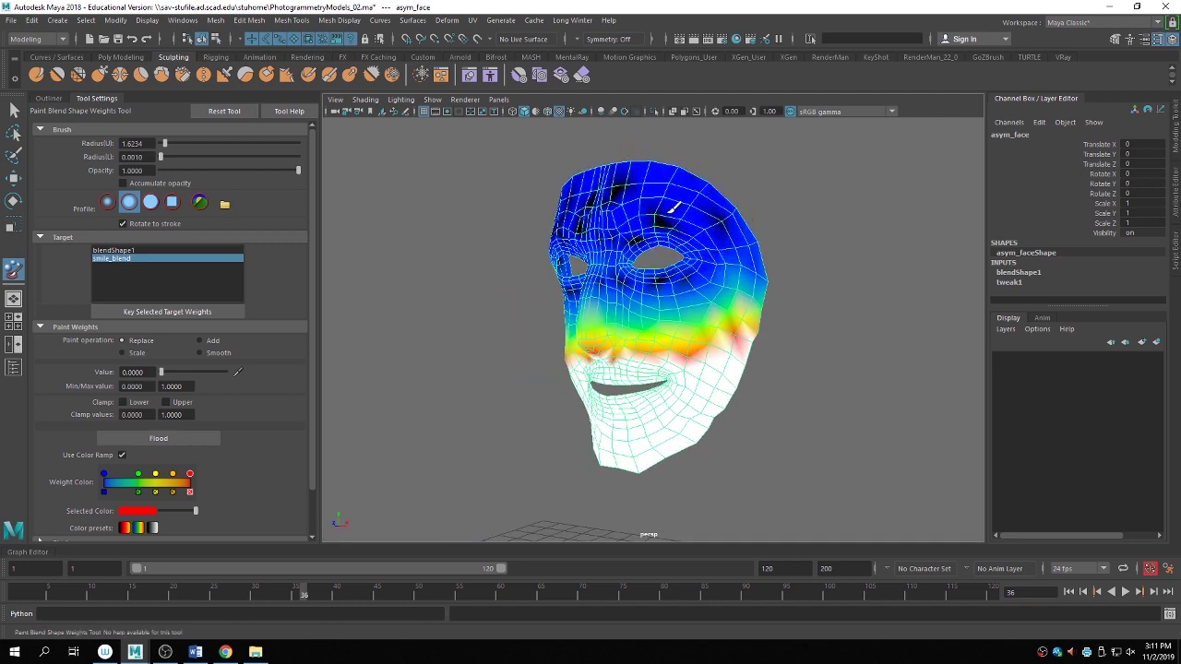
left_click(199, 353)
mouse_move(637, 318)
left_mouse_down("alt")
mouse_move(715, 316)
mouse_move(517, 290)
mouse_move(558, 236)
mouse_move(553, 184)
mouse_move(688, 205)
left_mouse_up("alt")
key("q")
left_click(812, 222)
Lower asym_face's smile_blend weight to 0.29, then clear the selection.
left_click(694, 330)
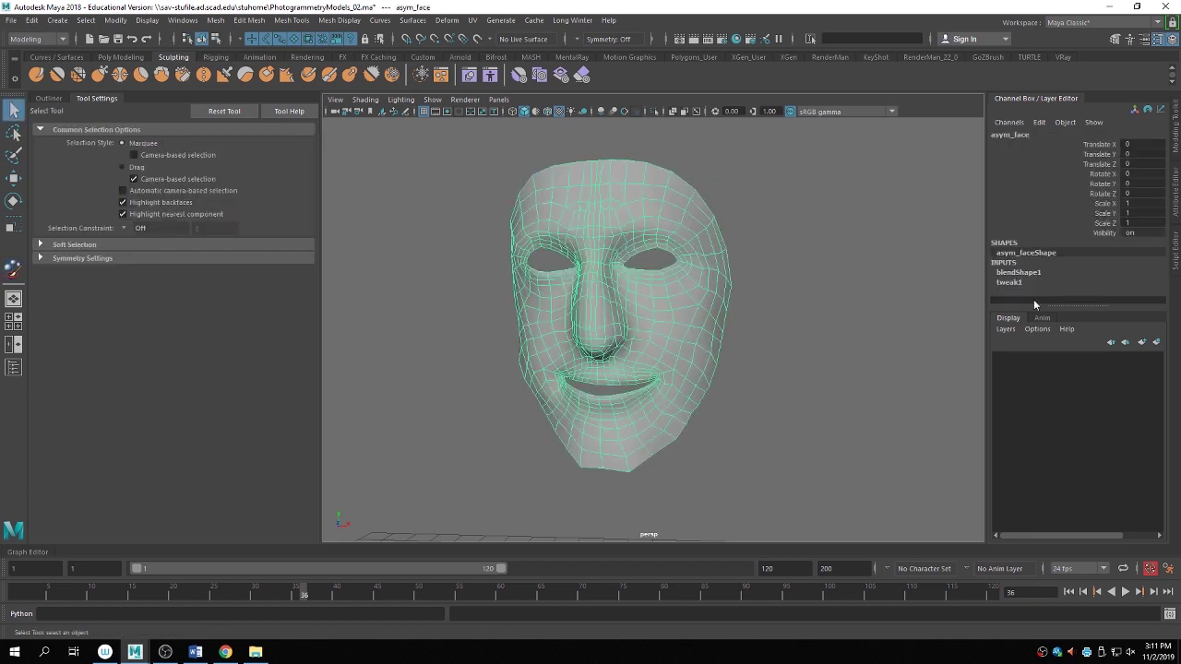
left_click(1018, 272)
left_click(1088, 291)
left_click_drag(822, 338, 751, 360, "alt")
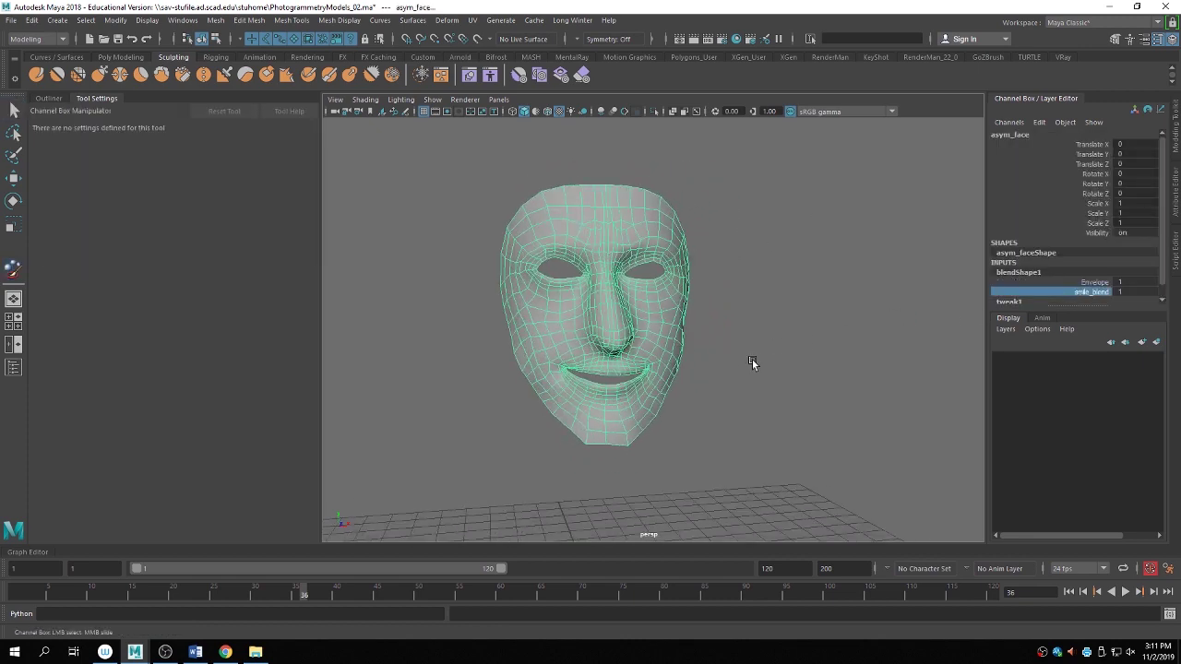
middle_click_drag(751, 360, 816, 350)
key("q")
left_click(791, 347)
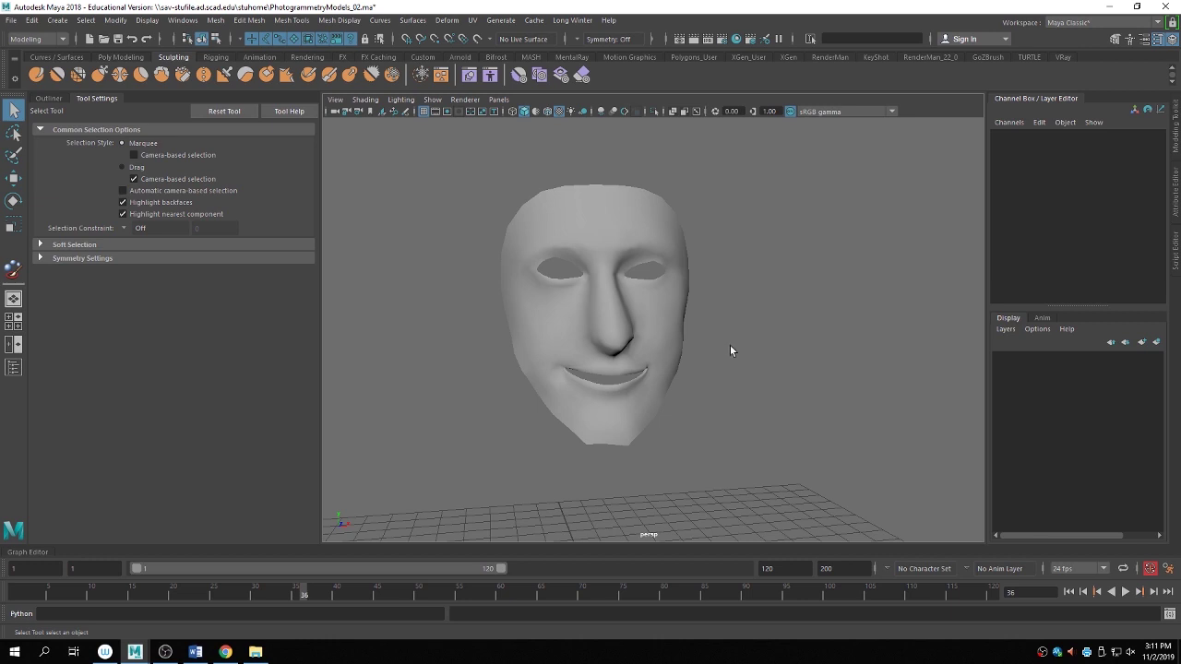
Open the Shape Editor from Animation Editors, then move and narrow its window.
left_click(183, 21)
mouse_move(241, 89)
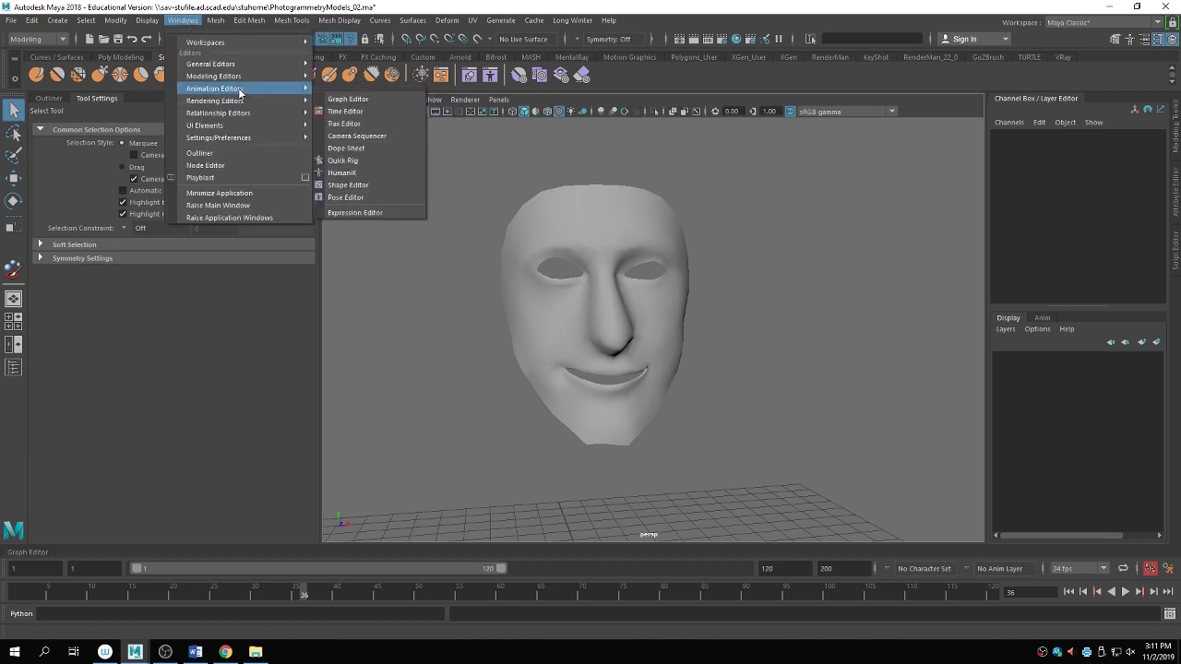
left_click(349, 184)
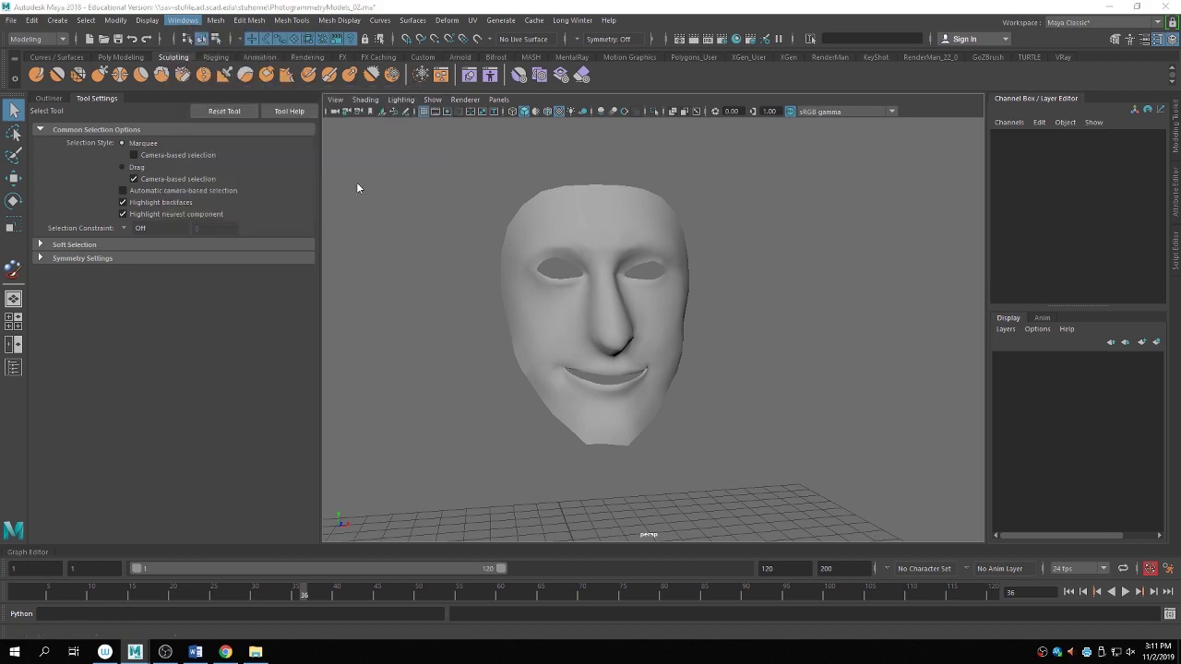
left_click_drag(213, 145, 263, 131)
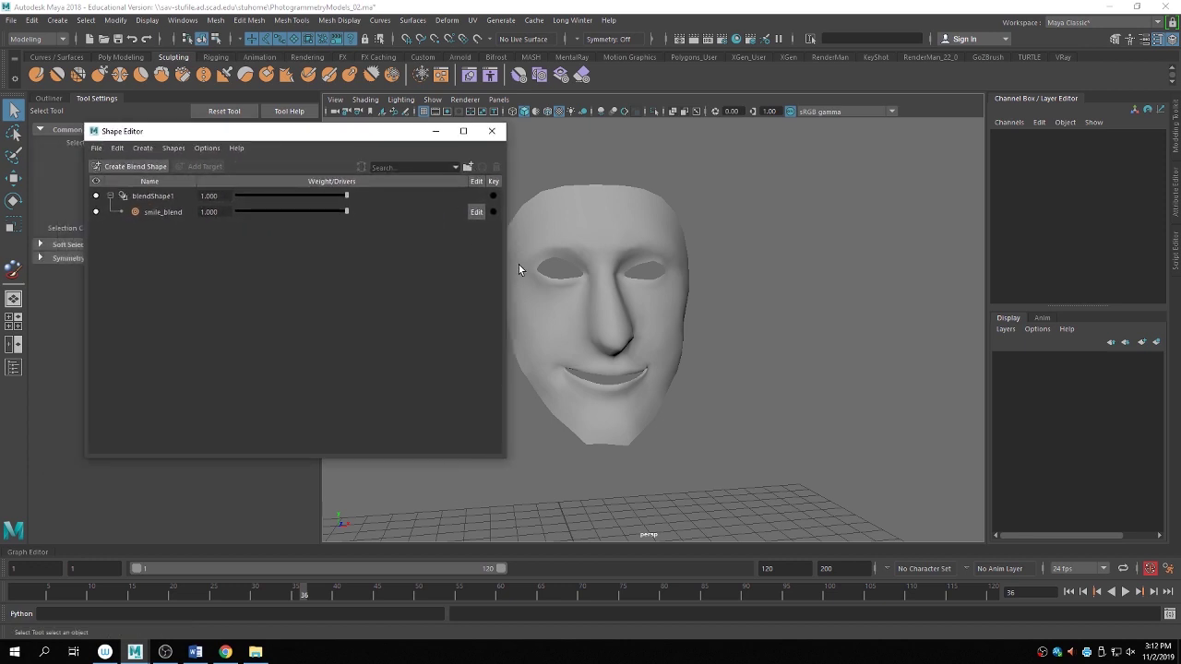
left_click_drag(506, 268, 430, 264)
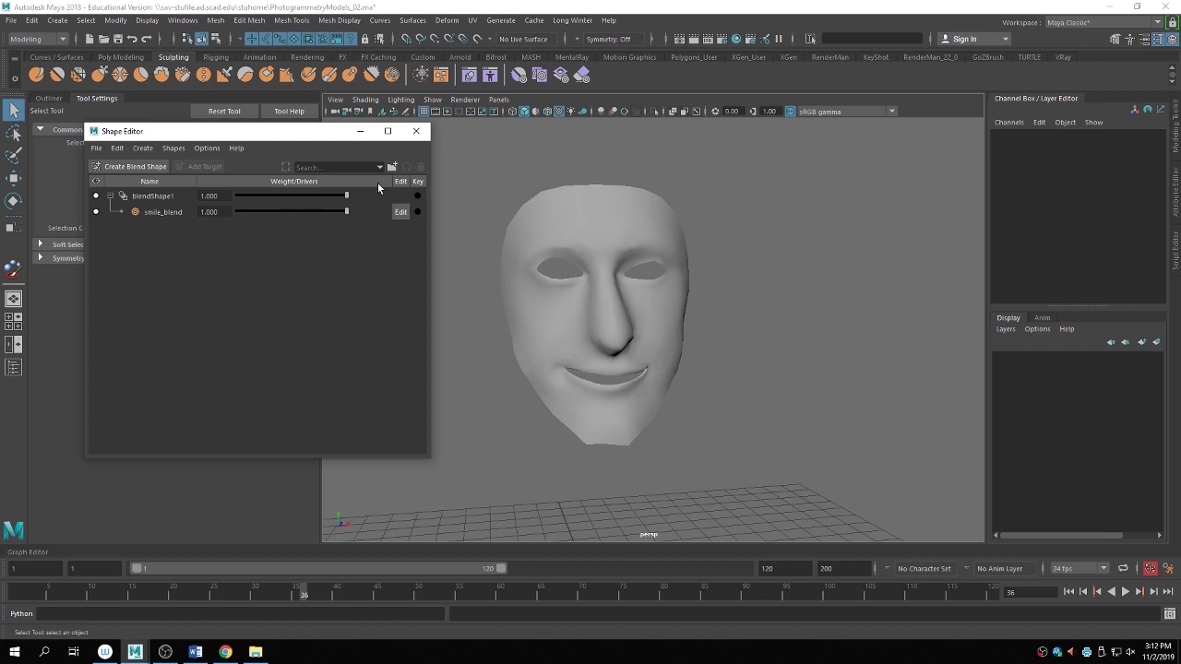
Test the smile_blend slider in the Shape Editor and select its weight field.
left_click_drag(346, 212, 373, 231)
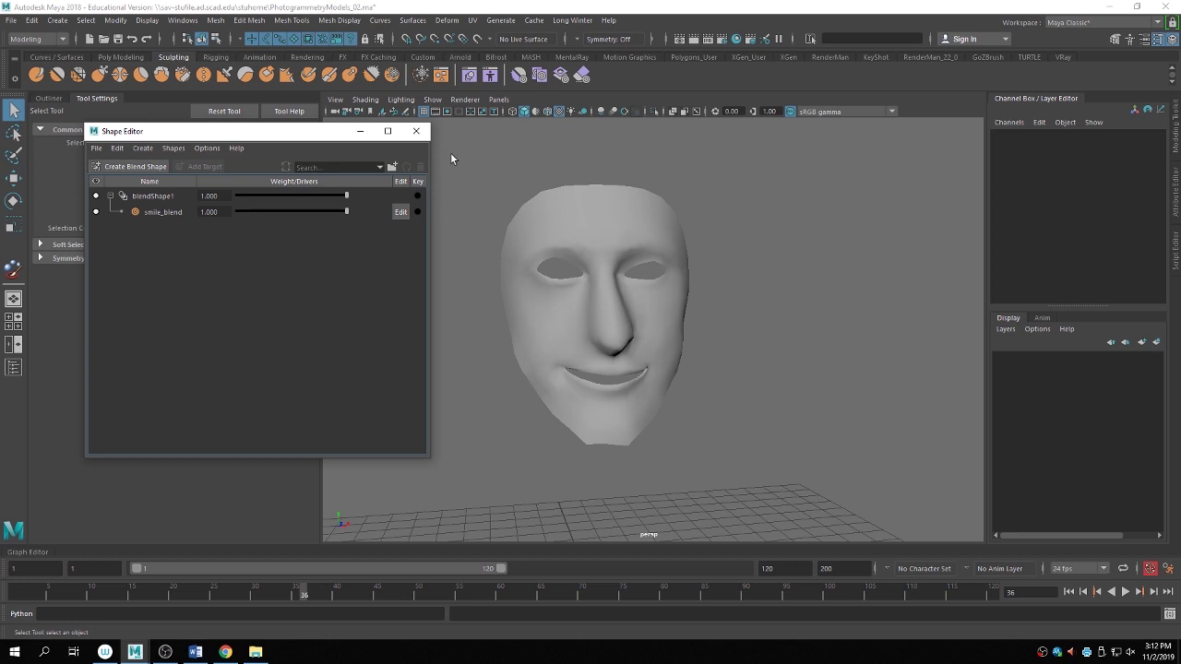
mouse_move(346, 212)
left_mouse_down()
mouse_move(208, 224)
mouse_move(365, 223)
left_mouse_up()
left_click_drag(282, 211, 366, 215)
left_click(210, 212)
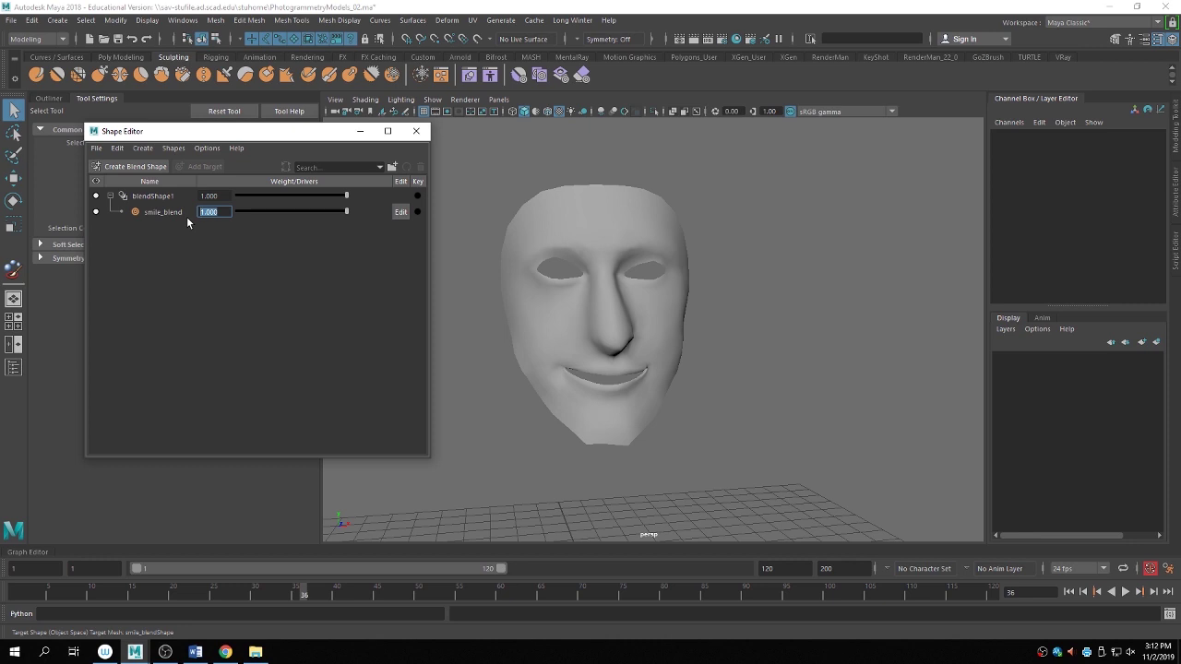
Set smile_blend weight to 2, inspect the exaggerated smile, then lower it to about 0.626.
type("2")
key("Return")
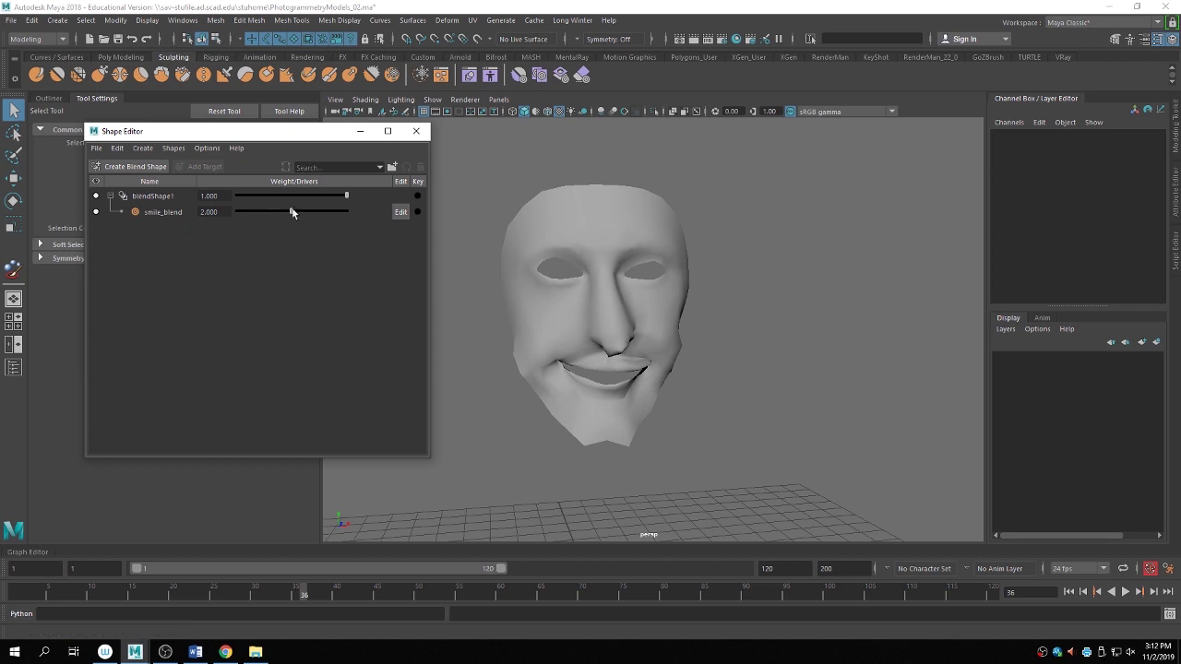
left_click_drag(510, 281, 710, 382, "alt")
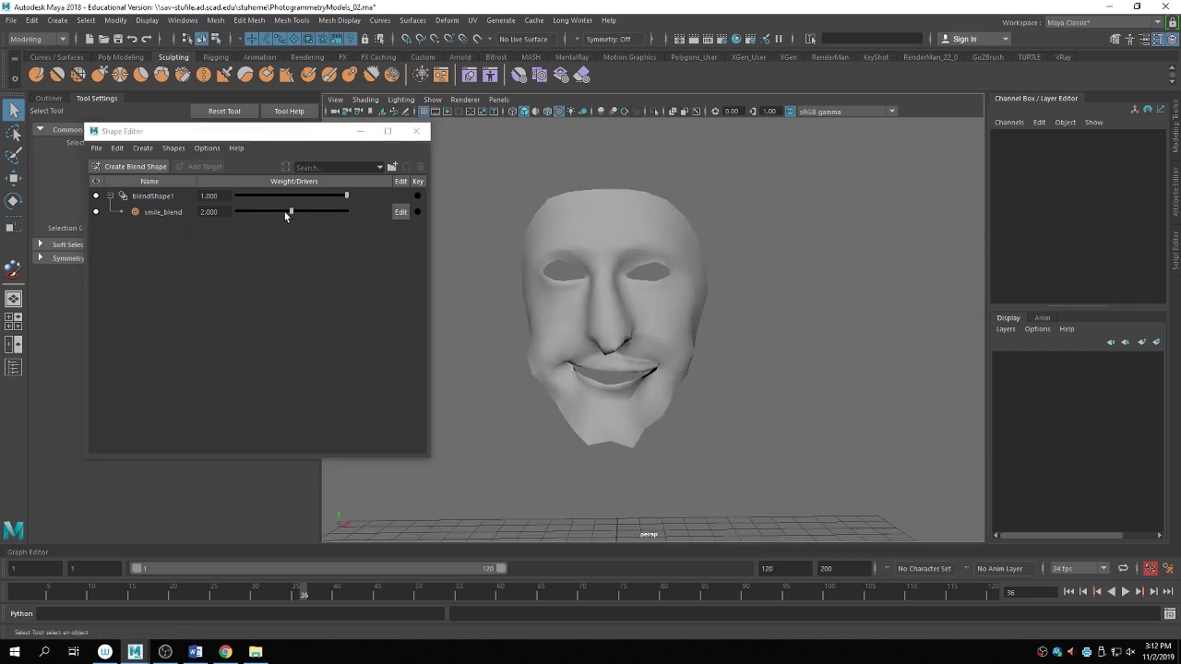
left_click_drag(288, 209, 349, 221)
left_click_drag(645, 342, 731, 387, "alt")
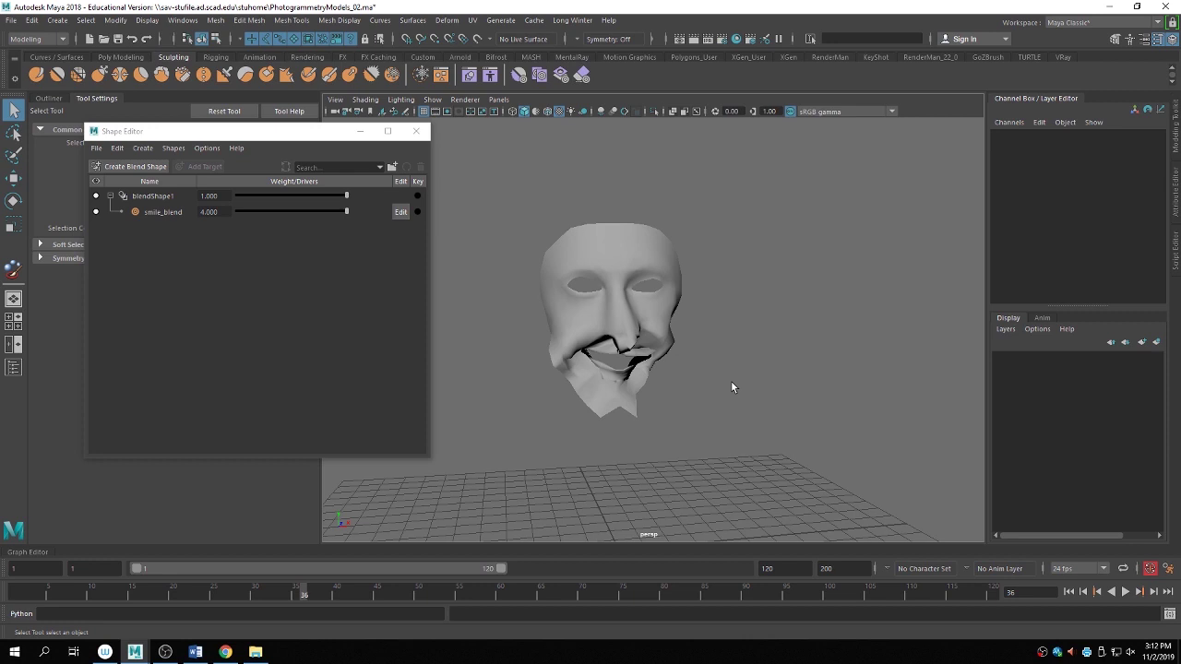
Pull smile_blend down from 4 and reset its weight to 0.
scroll(698, 318, "up", 3)
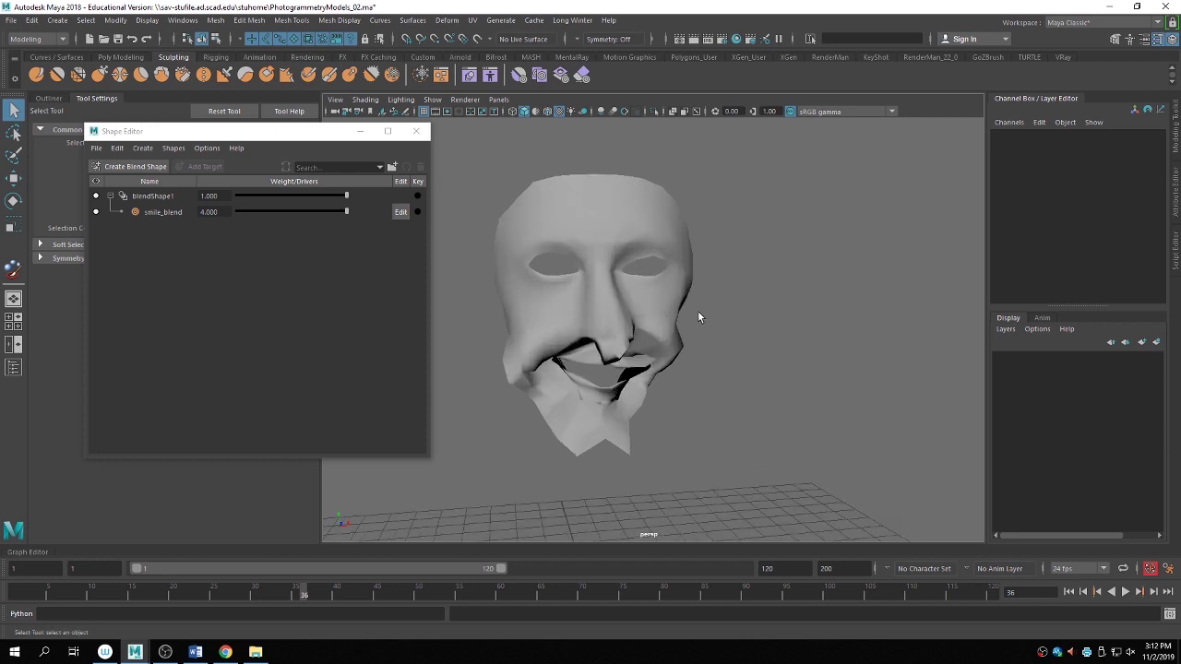
left_click_drag(266, 220, 271, 211)
left_click(221, 213)
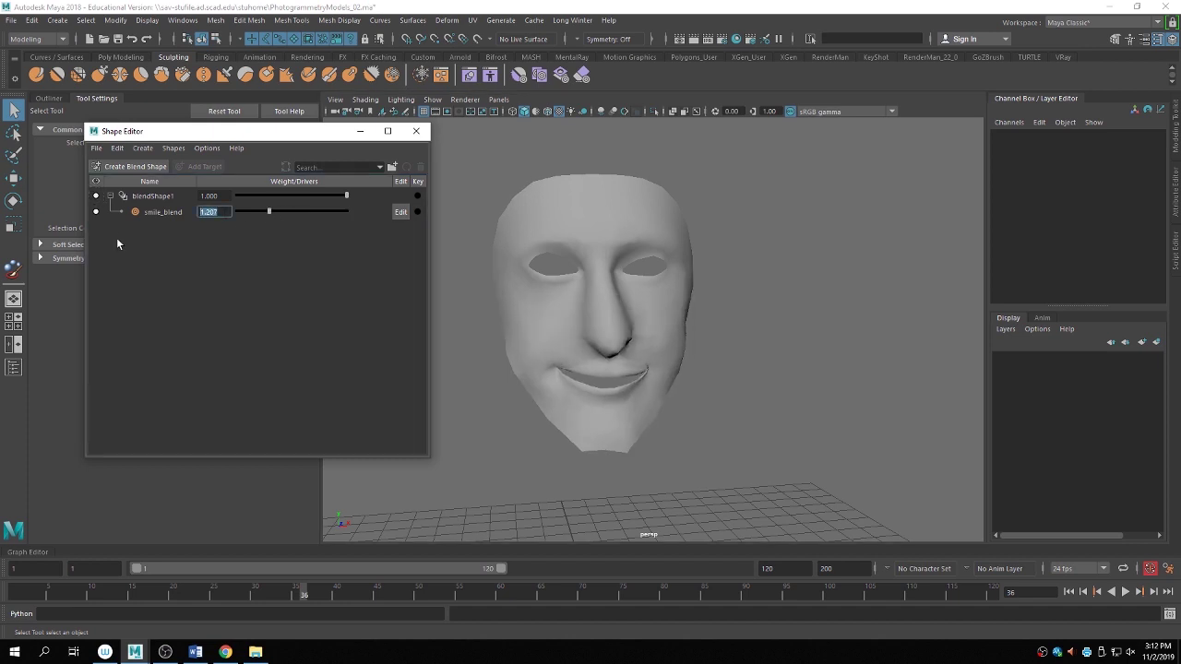
type("0")
key("Return")
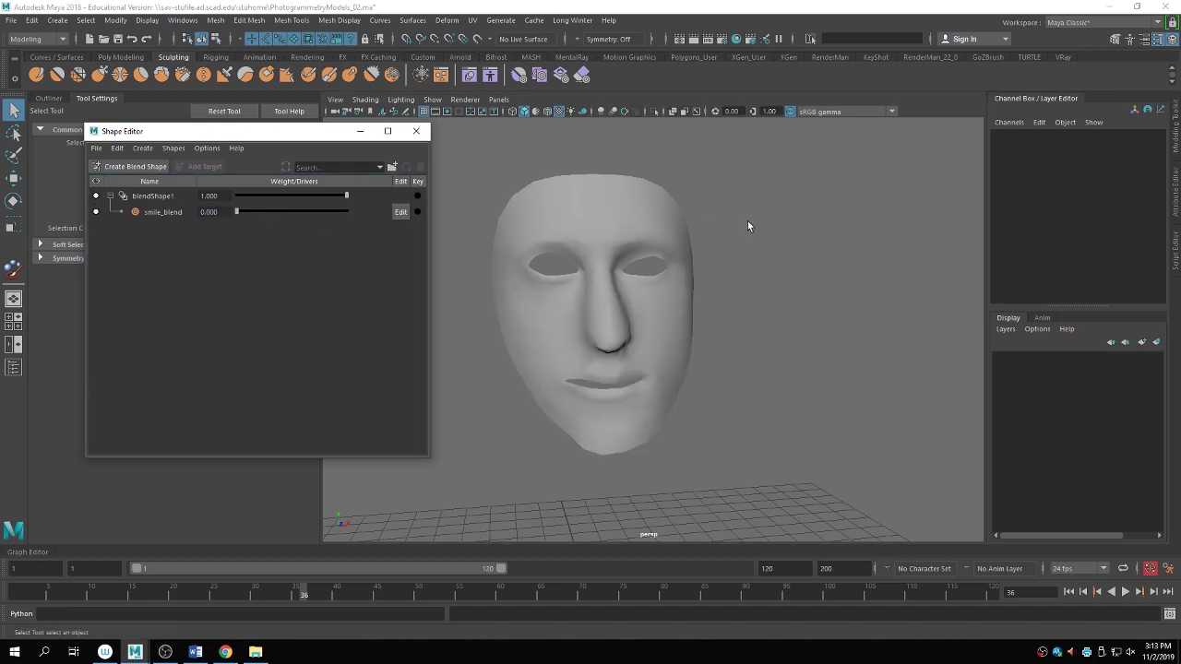
Inspect the neutral face from side and front, then close the Shape Editor.
left_click_drag(748, 222, 646, 232, "alt")
scroll(646, 261, "up", 2)
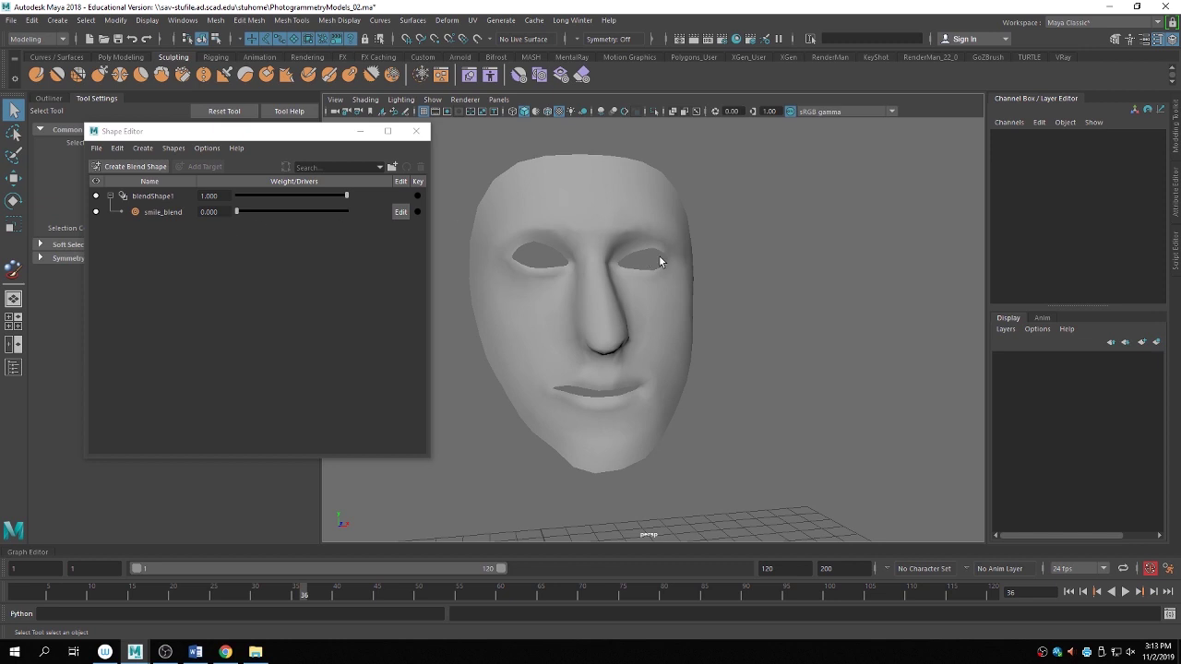
scroll(674, 286, "down", 2)
left_click_drag(691, 313, 554, 295, "alt")
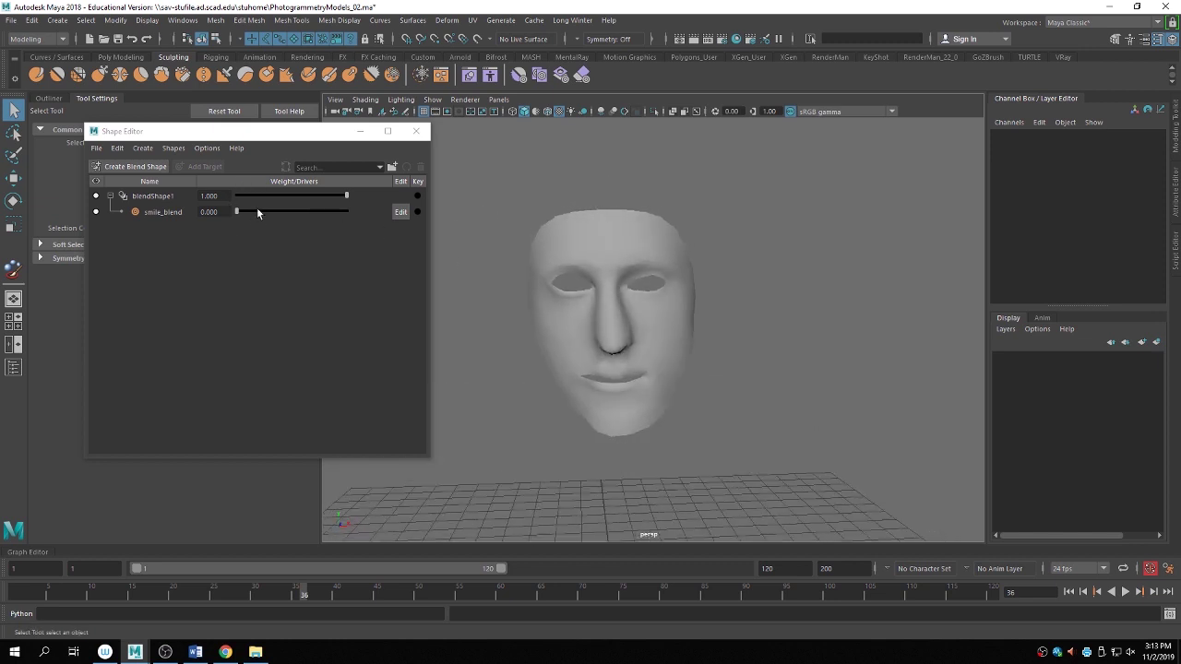
mouse_move(243, 211)
left_mouse_down()
mouse_move(266, 212)
mouse_move(233, 212)
left_mouse_up()
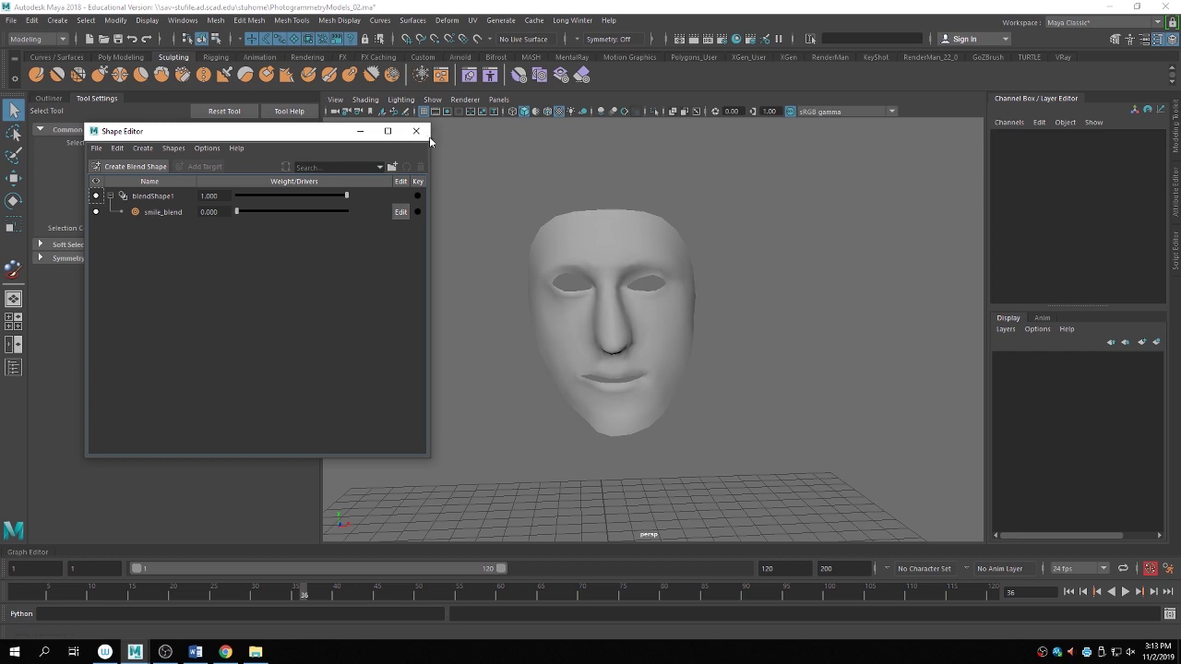
left_click(416, 132)
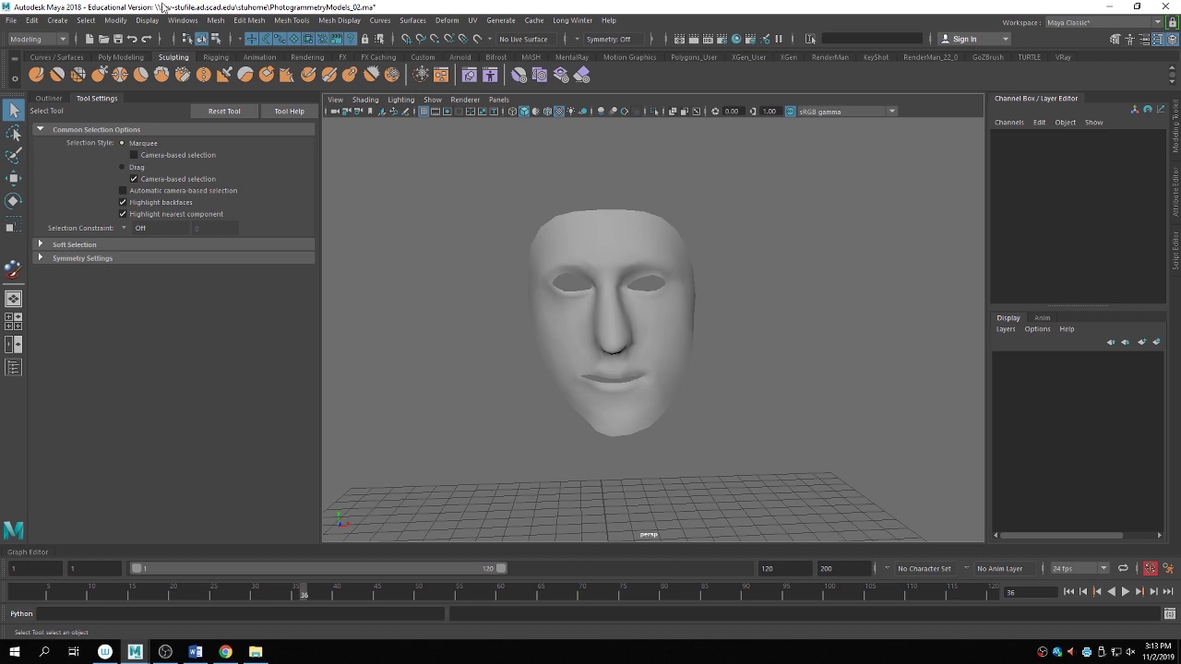
Create a NURBS circle and move it up to face height beside the face.
left_click(58, 56)
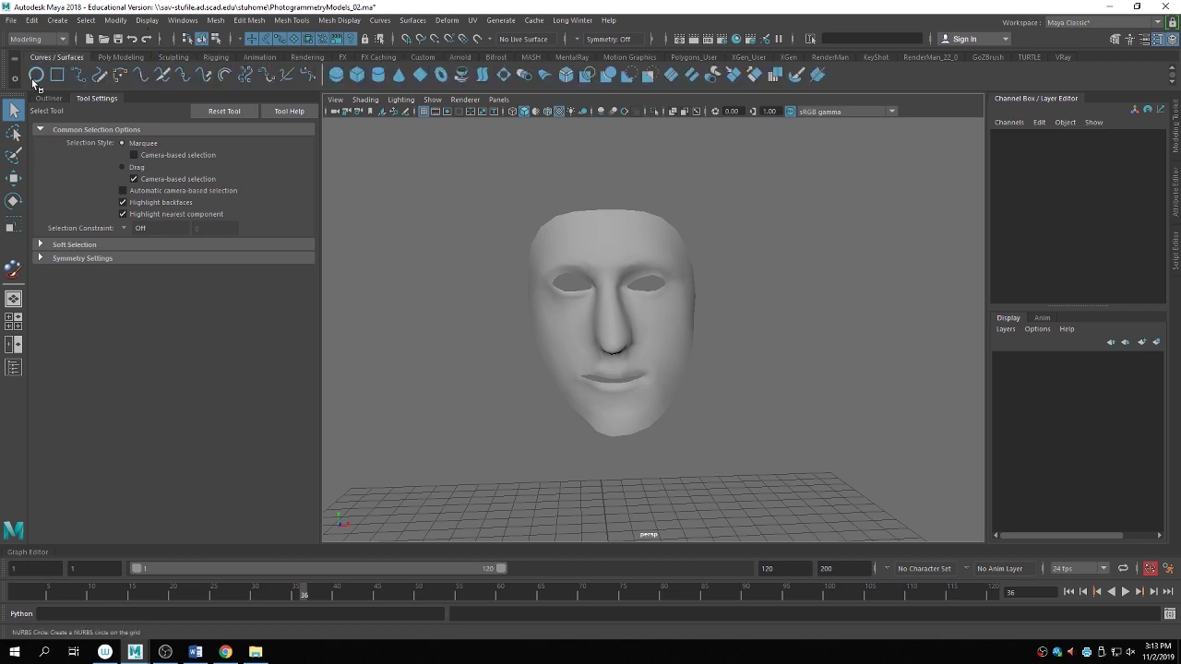
left_click(33, 79)
right_click_drag(789, 394, 633, 422, "alt")
key("w")
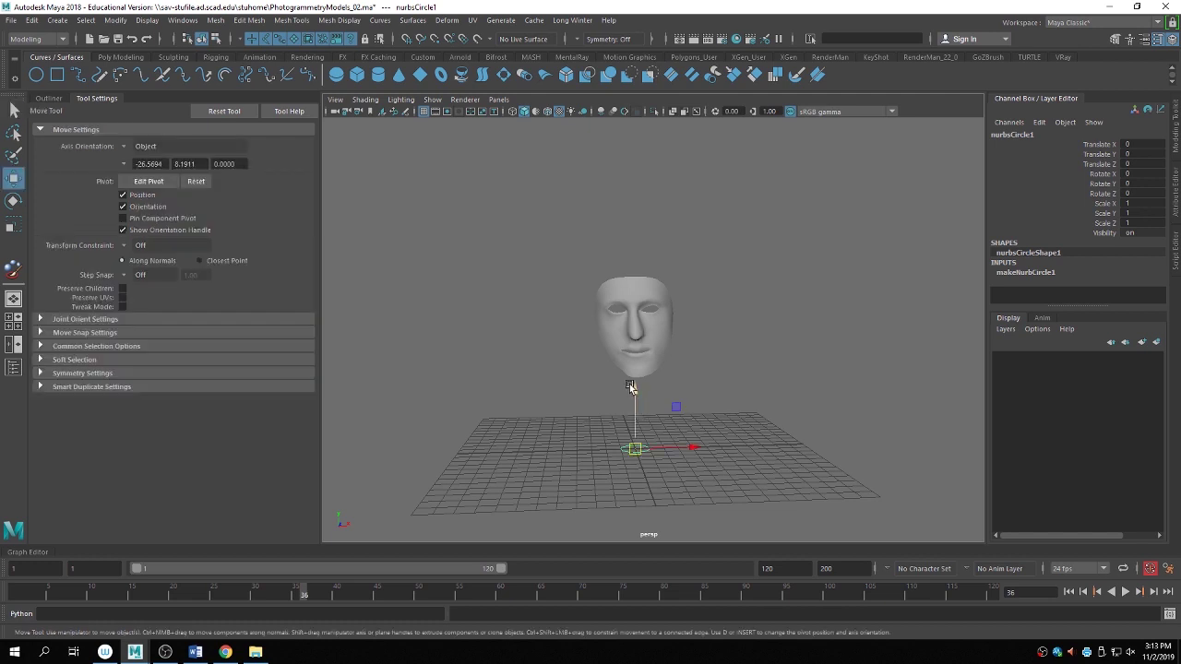
left_click_drag(631, 387, 634, 283)
left_click_drag(693, 344, 751, 343)
Set the circle's Rotate X to 90 so it stands upright.
key("e")
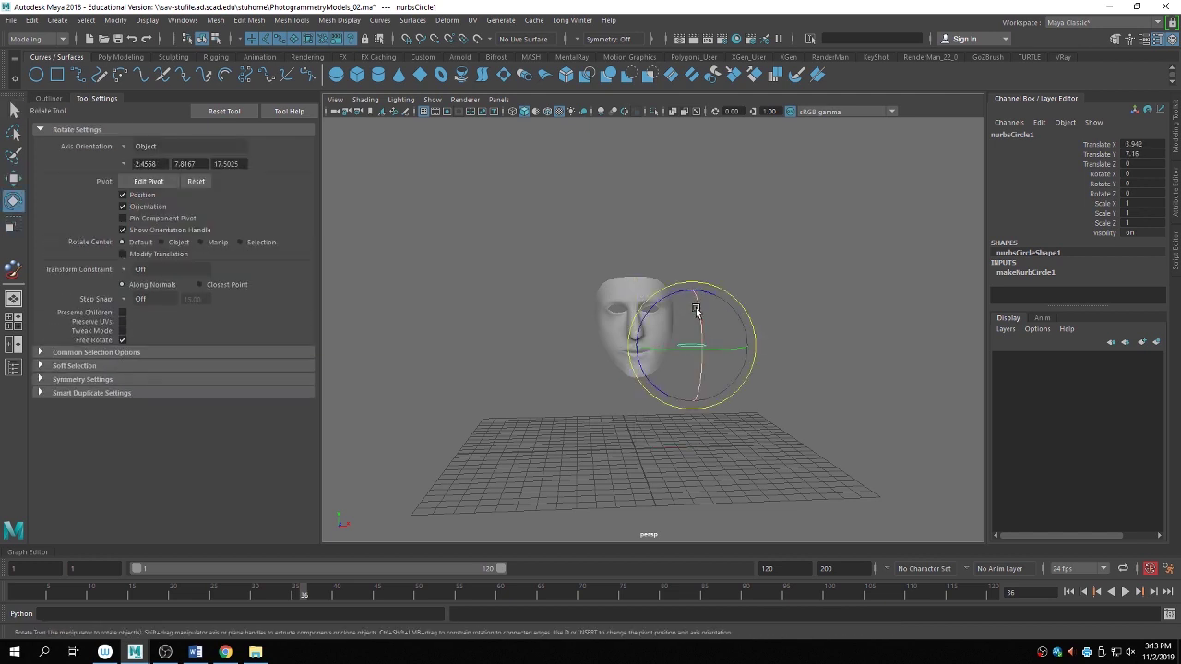
left_click_drag(696, 310, 637, 363)
left_click(1145, 174)
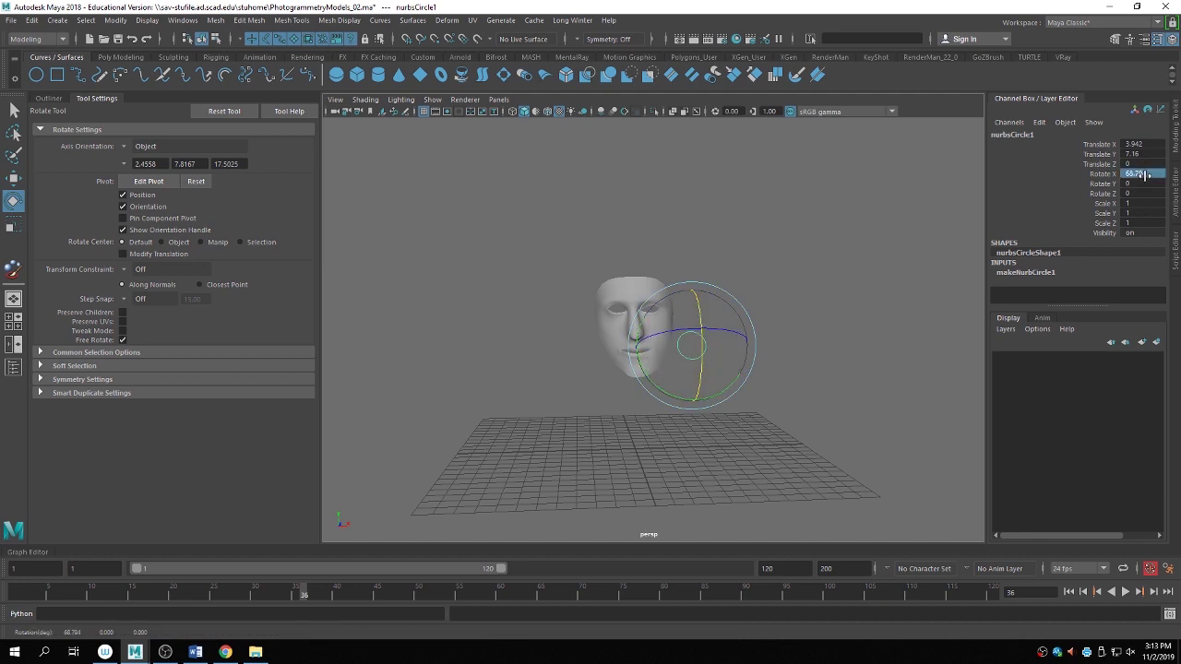
type("90")
key("Return")
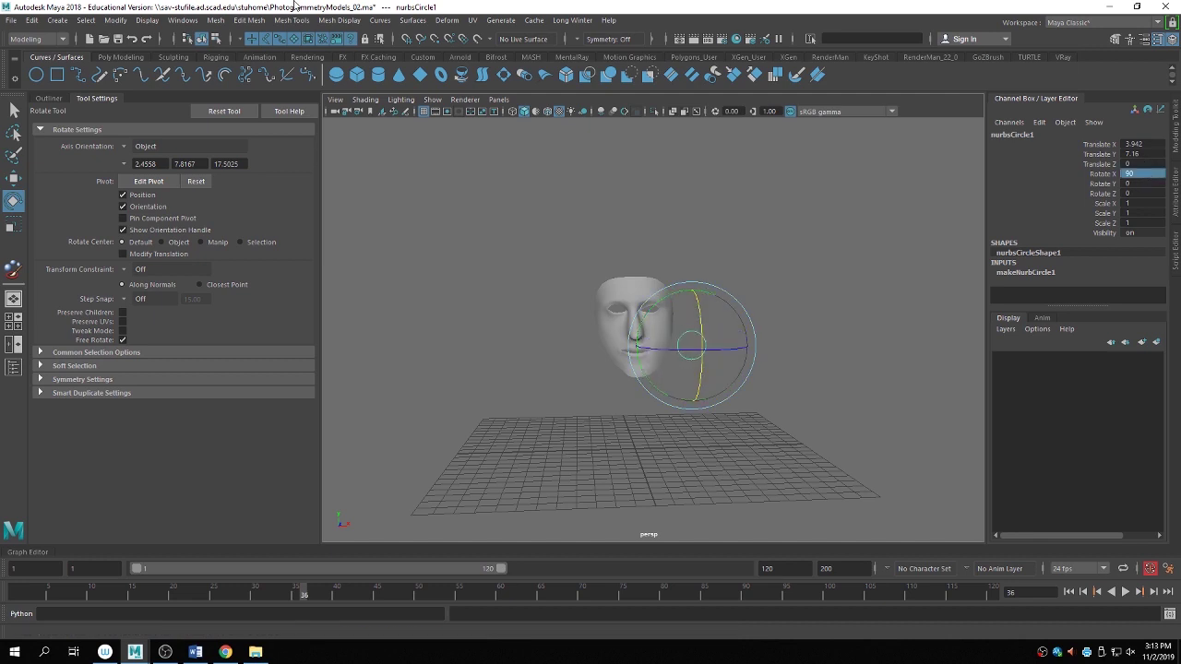
Freeze the circle's transformations to zero and select all its transform channels.
left_click(115, 20)
left_click(154, 83)
scroll(783, 252, "up", 4)
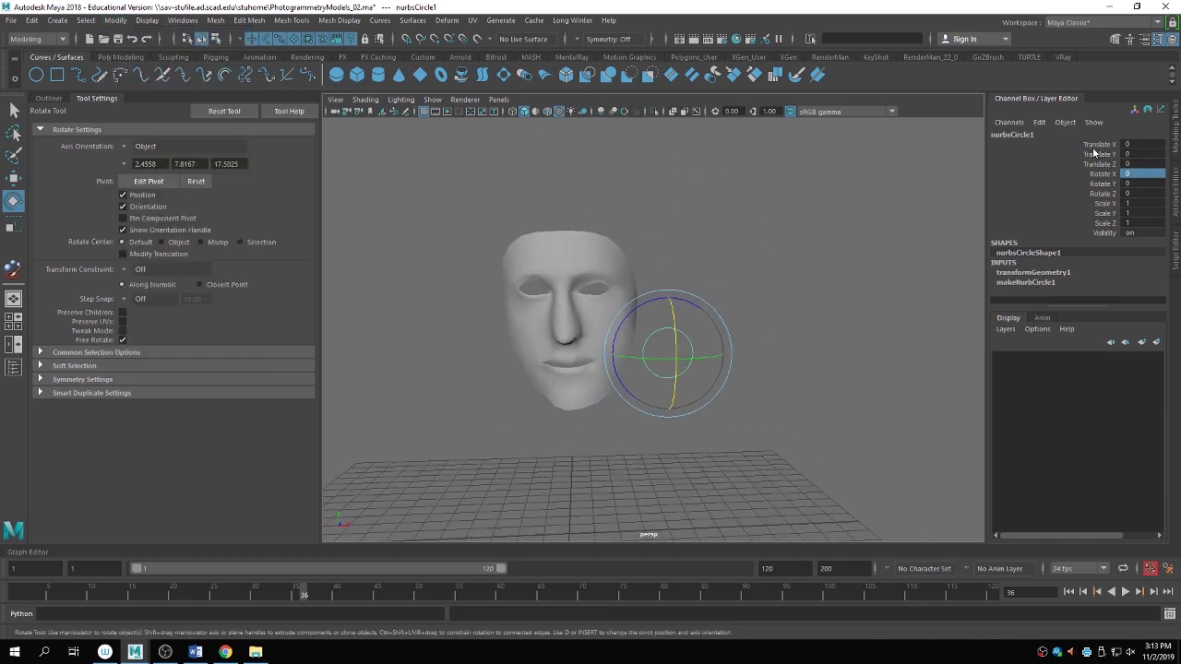
left_click_drag(1093, 150, 1111, 230)
right_click(1108, 236)
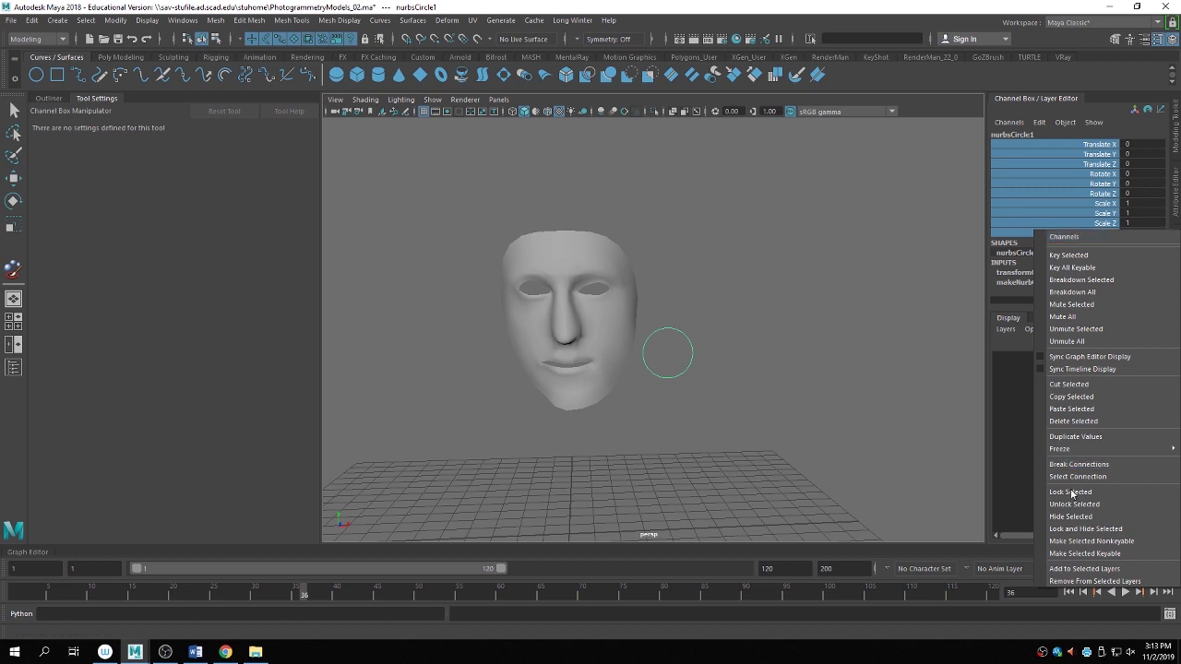
Lock and hide the circle's transform channels and rename it blendShape_ctrl.
left_click(1085, 529)
left_click(1015, 135)
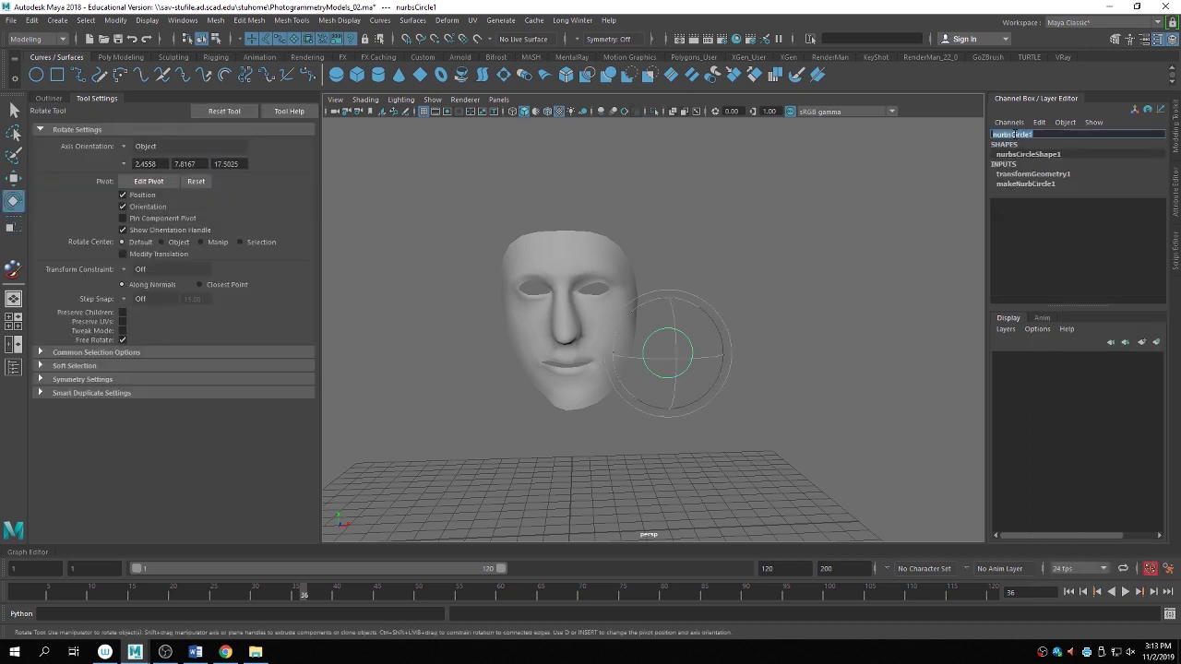
type("blendShape_ctrl")
key("Return")
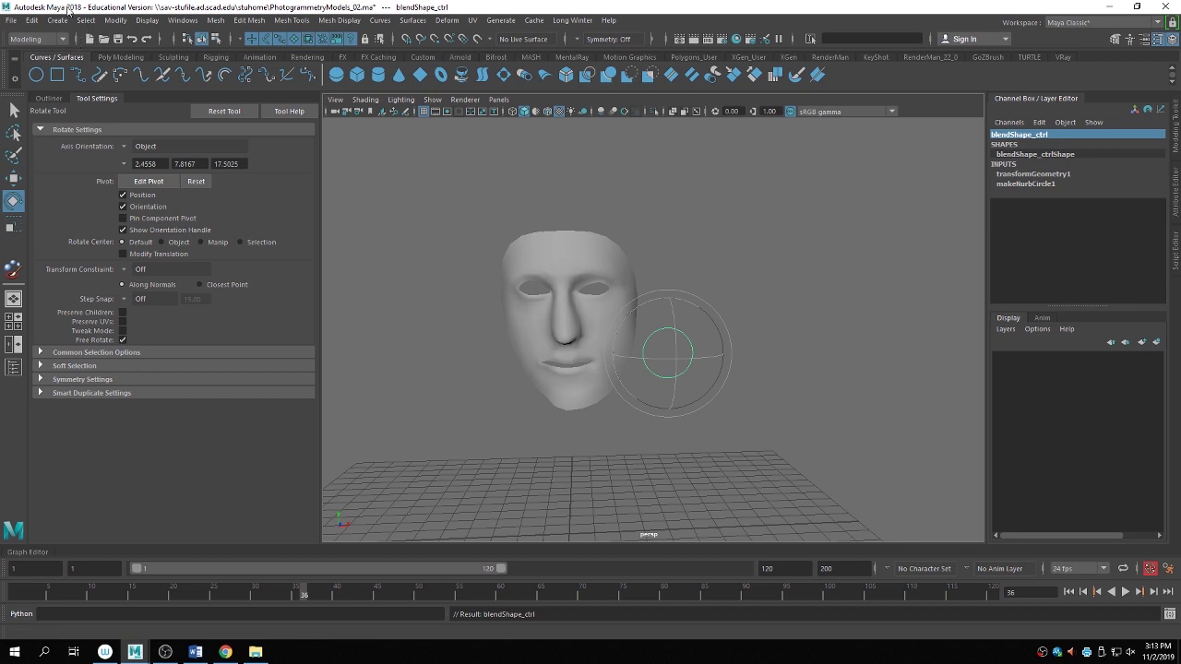
Delete blendShape_ctrl's construction history with Delete by Type > History.
left_click(31, 19)
mouse_move(117, 165)
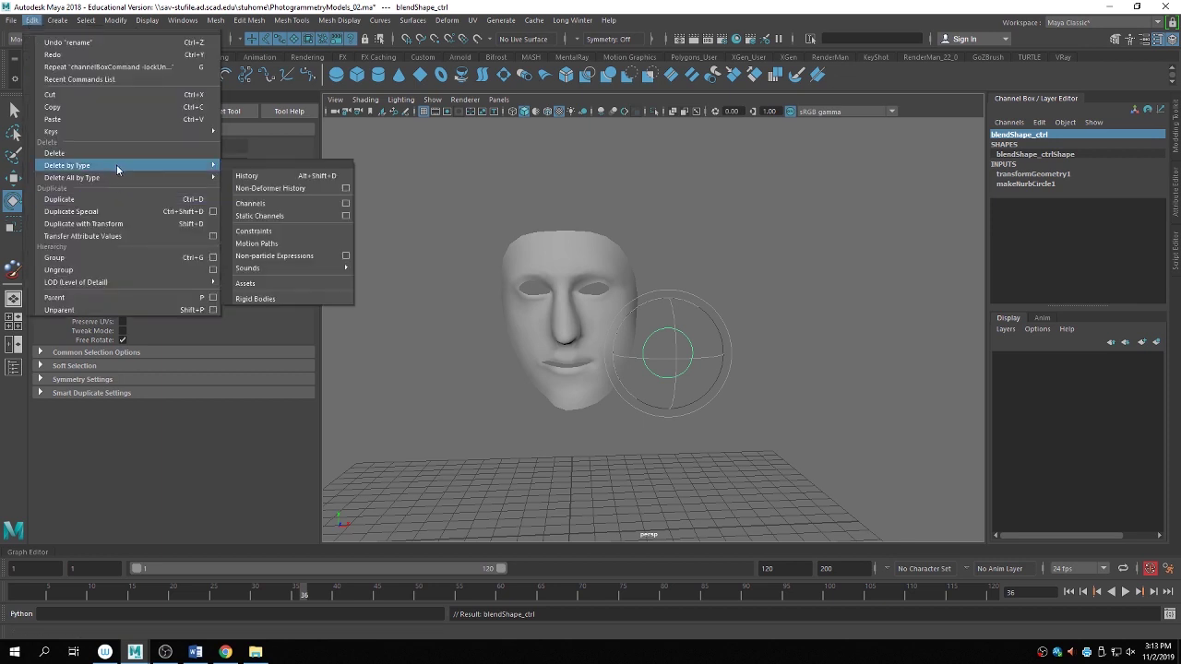
left_click(269, 177)
left_click(1040, 122)
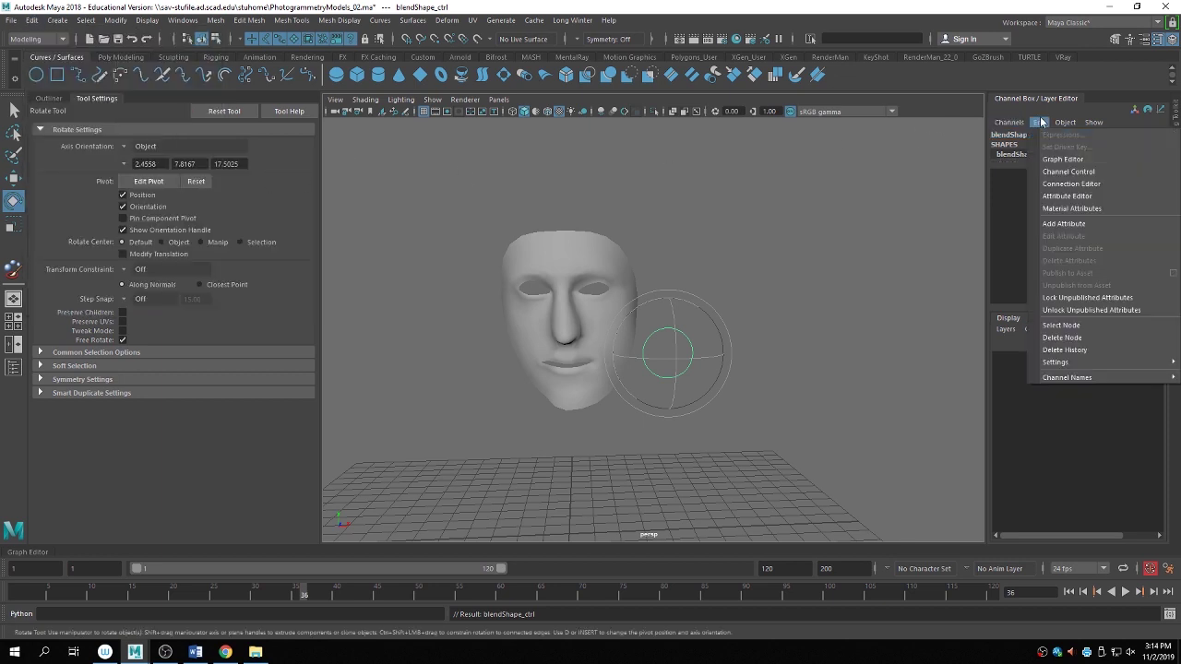
Add a float attribute testBlend to blendShape_ctrl with min 0, max 1, default 0.
left_click(1073, 226)
left_click_drag(373, 174, 261, 173)
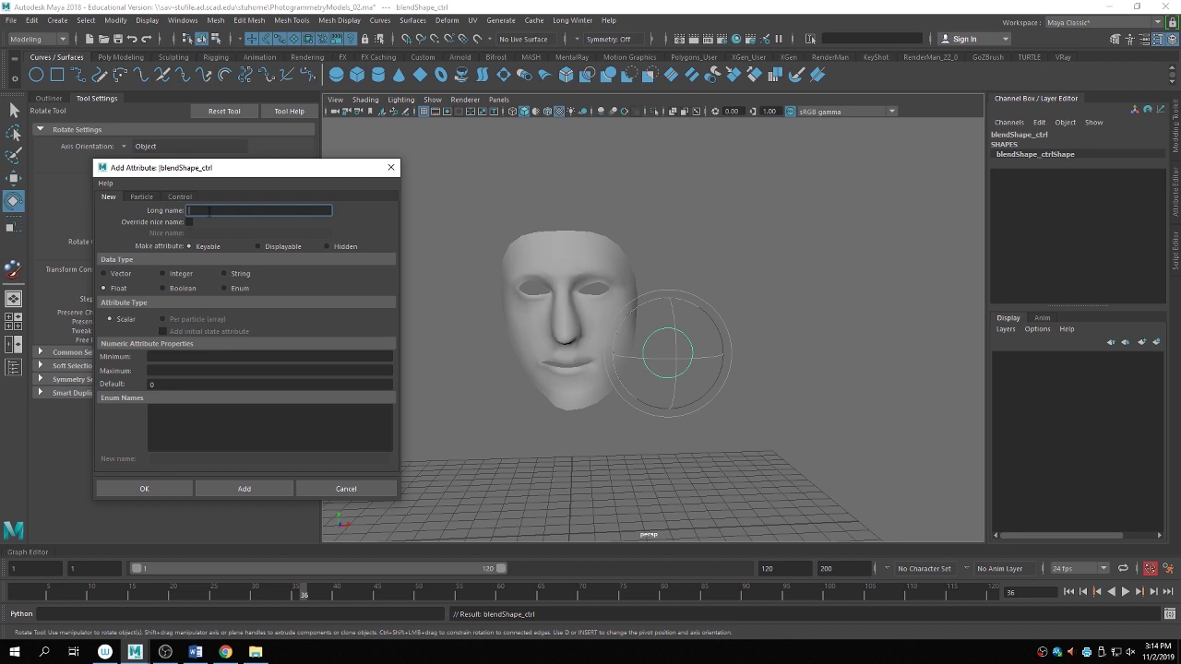
type("testBlend")
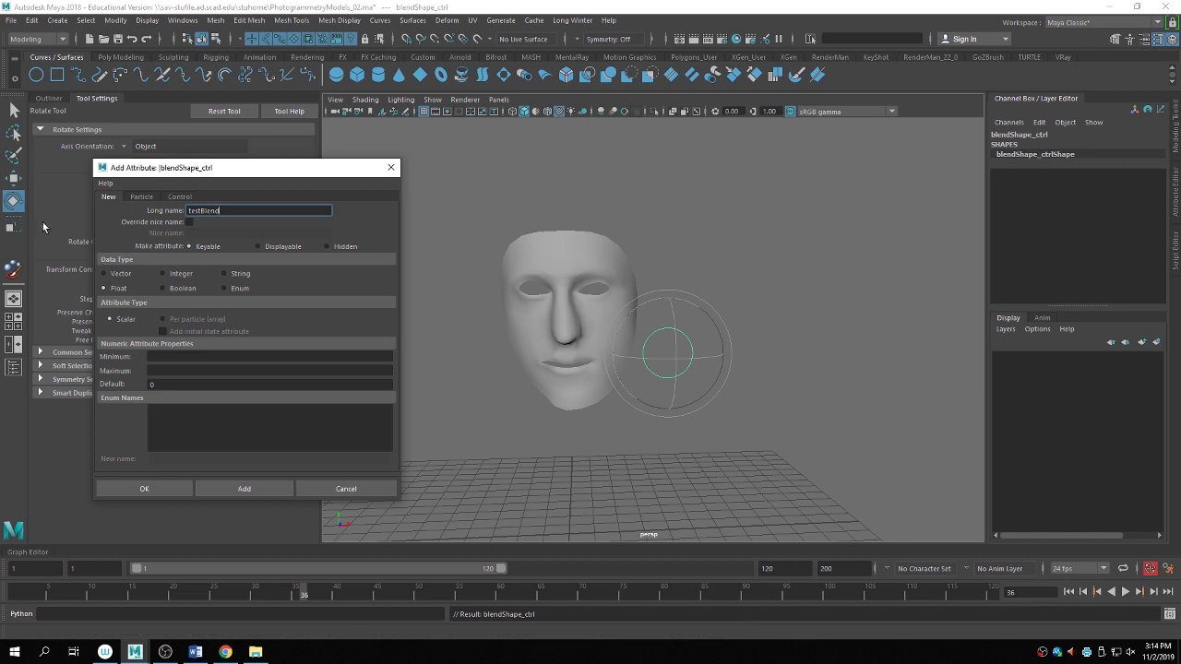
left_click(163, 356)
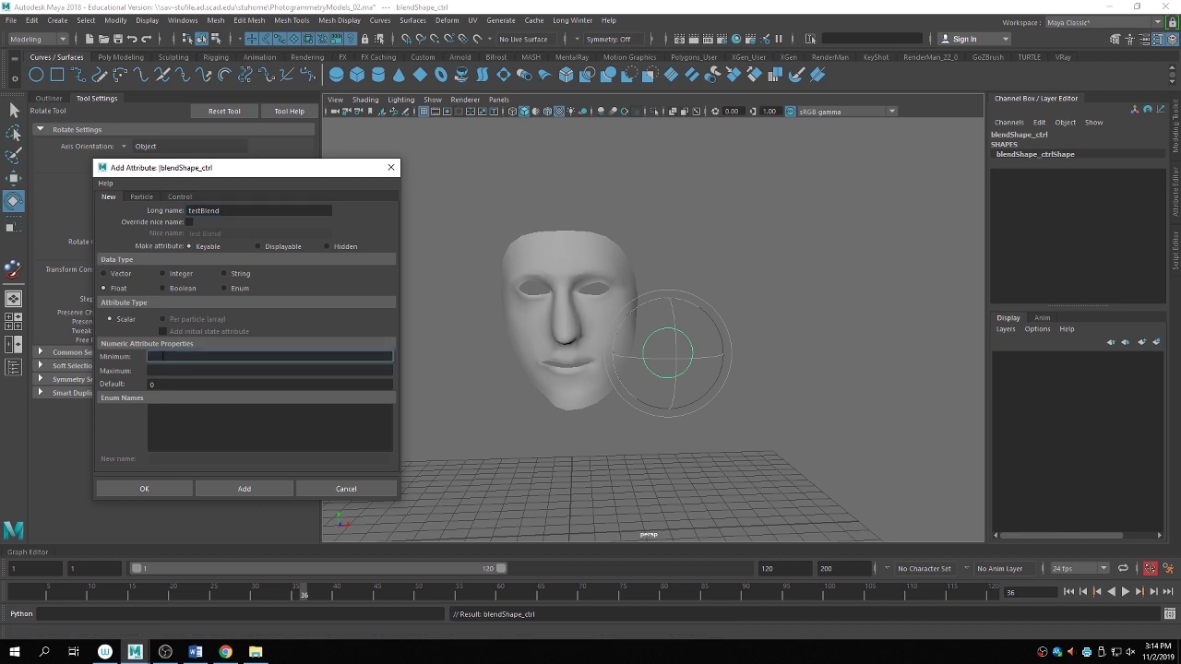
left_click(165, 371)
type("1")
left_click(171, 385)
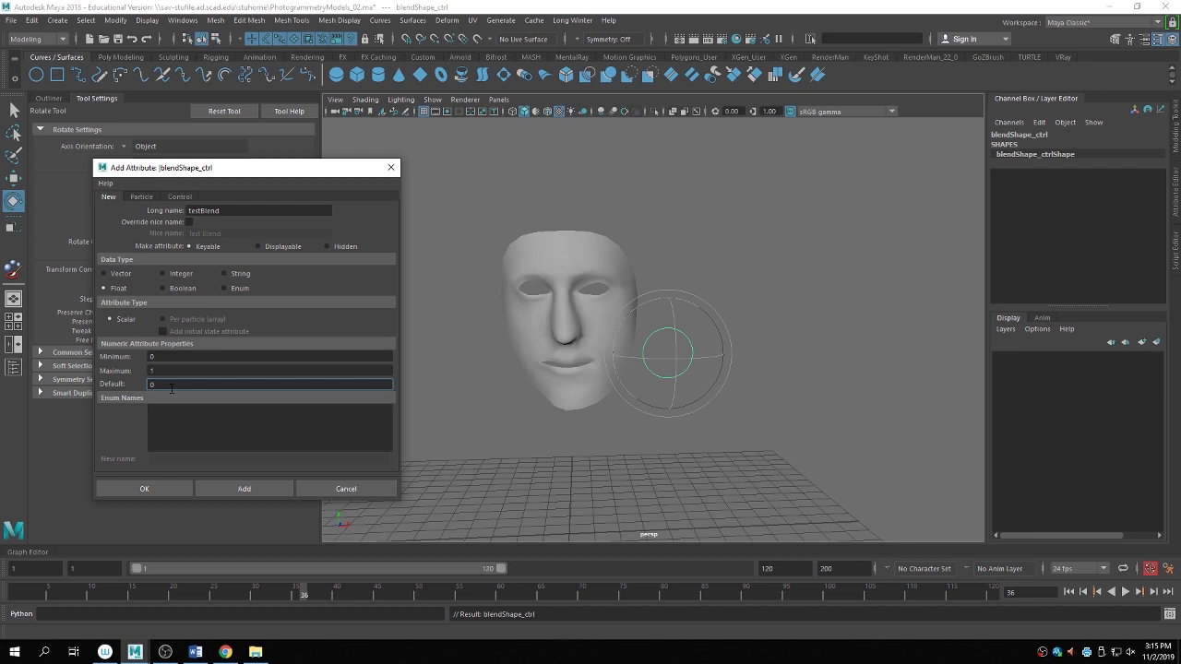
left_click(231, 492)
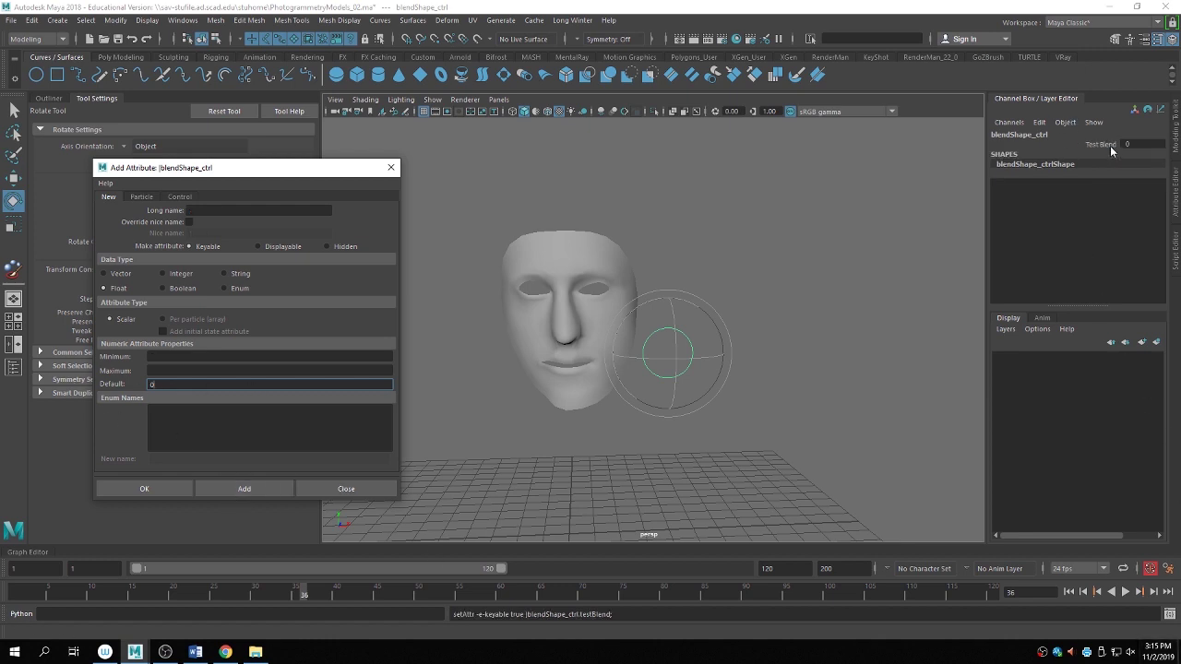
Test-slide the Test Blend channel and close the Add Attribute dialog.
left_click(1110, 146)
middle_click_drag(594, 447, 486, 503)
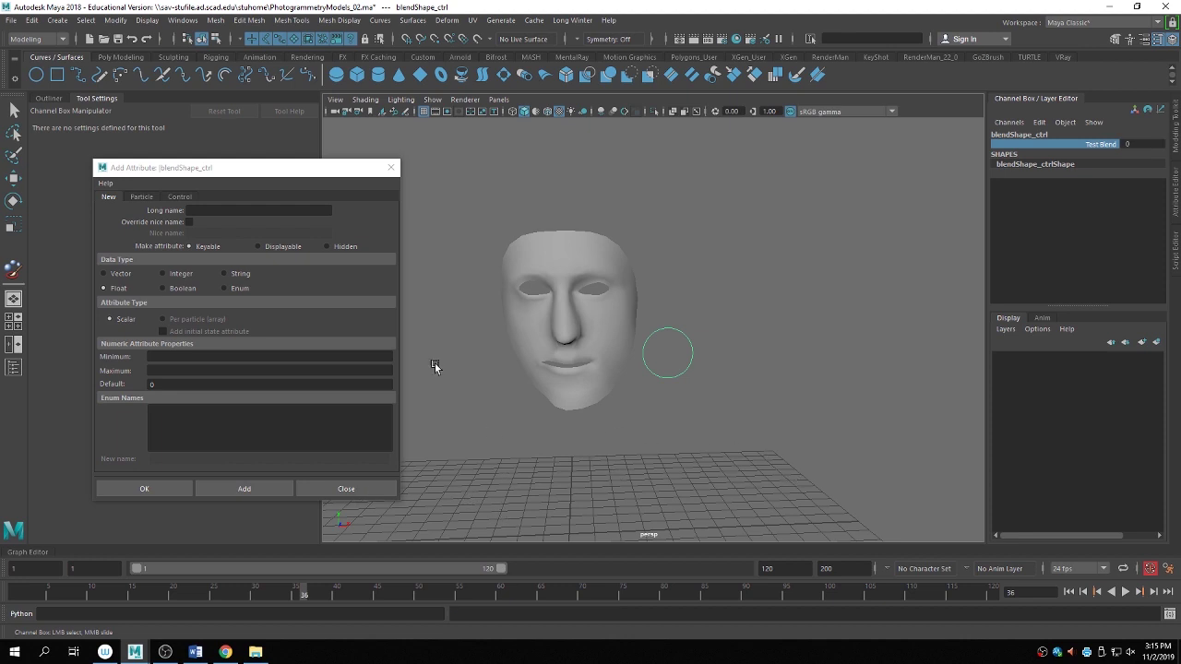
left_click(391, 167)
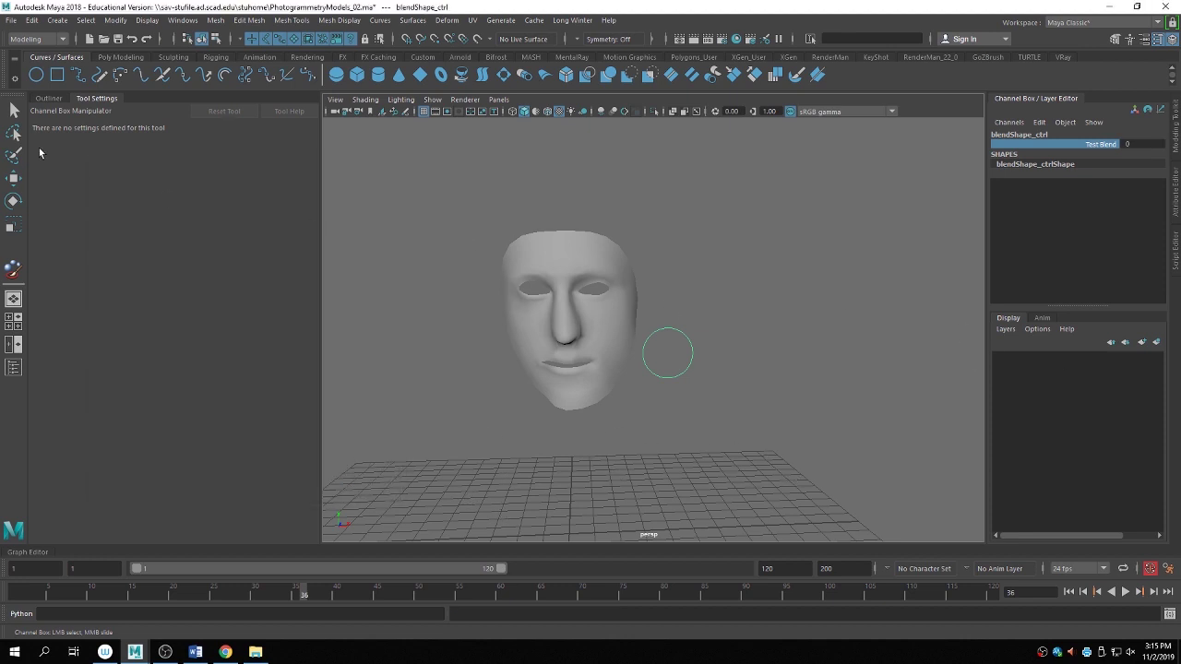
left_click(52, 99)
Open the Connection Editor and load asym_face as the target.
left_click(1043, 124)
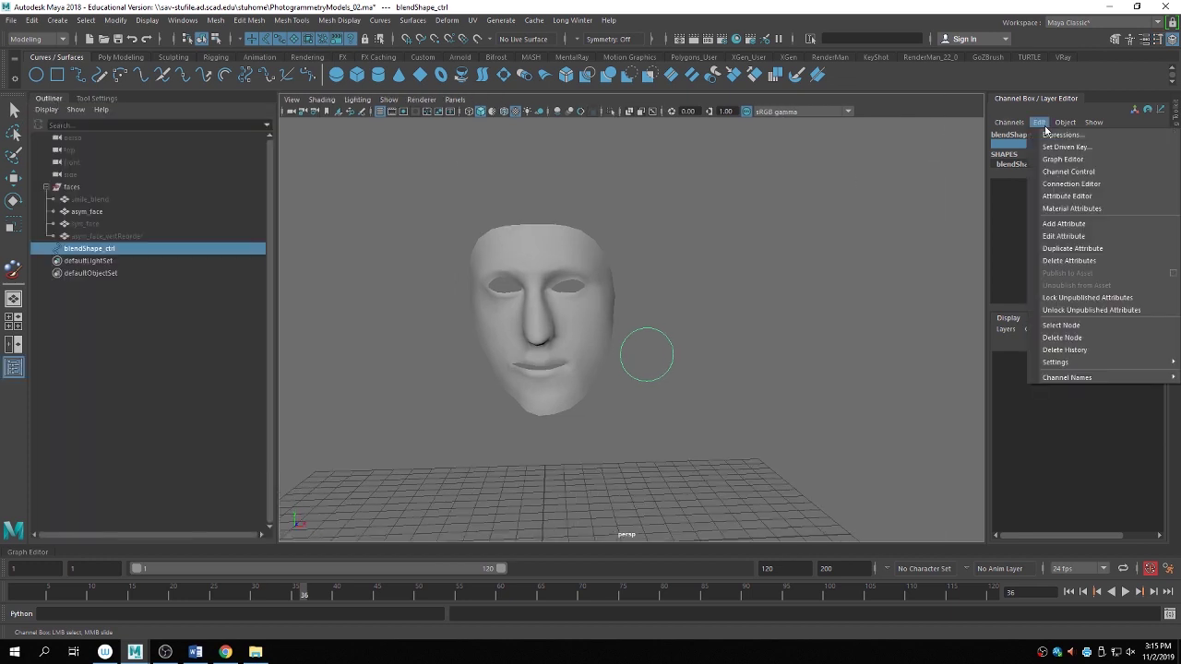
left_click(1081, 183)
left_click_drag(801, 161, 319, 116)
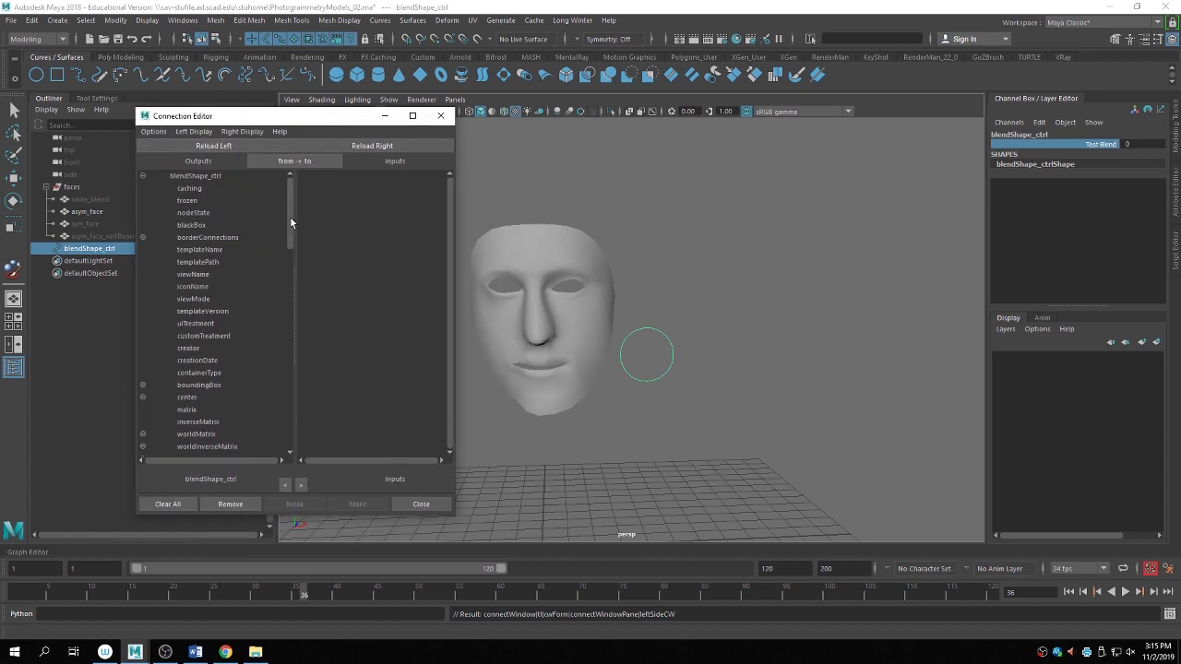
left_click_drag(289, 216, 290, 452)
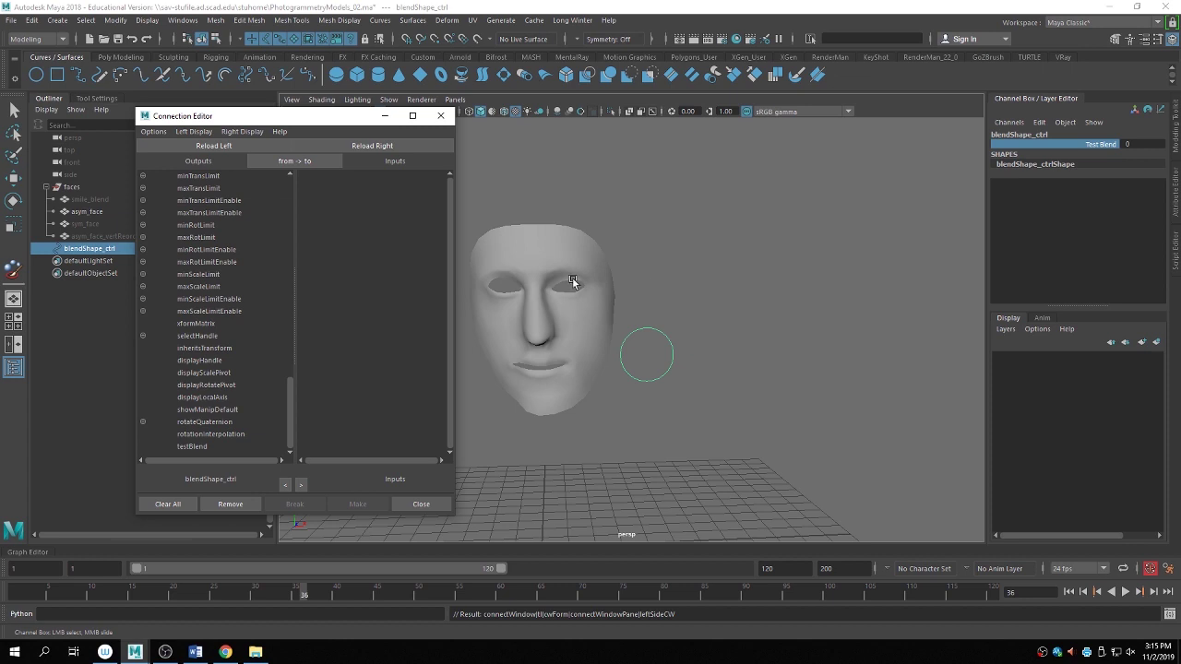
middle_click_drag(551, 267, 618, 256, "alt")
left_click(619, 255)
key("e")
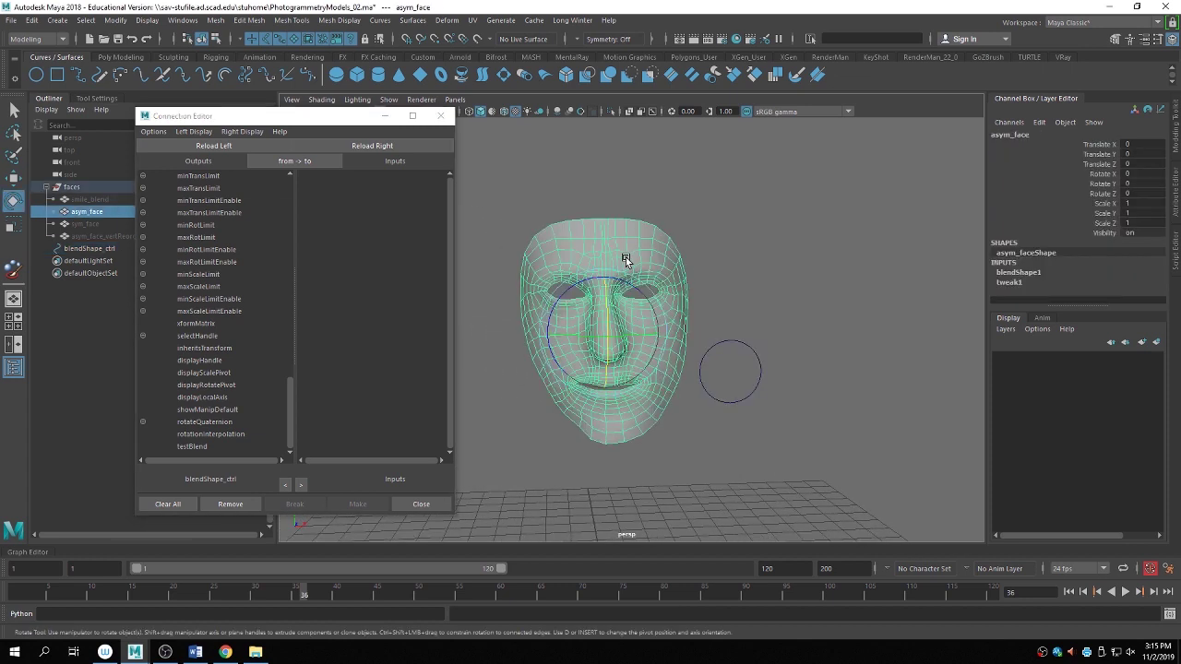
left_click(1034, 272)
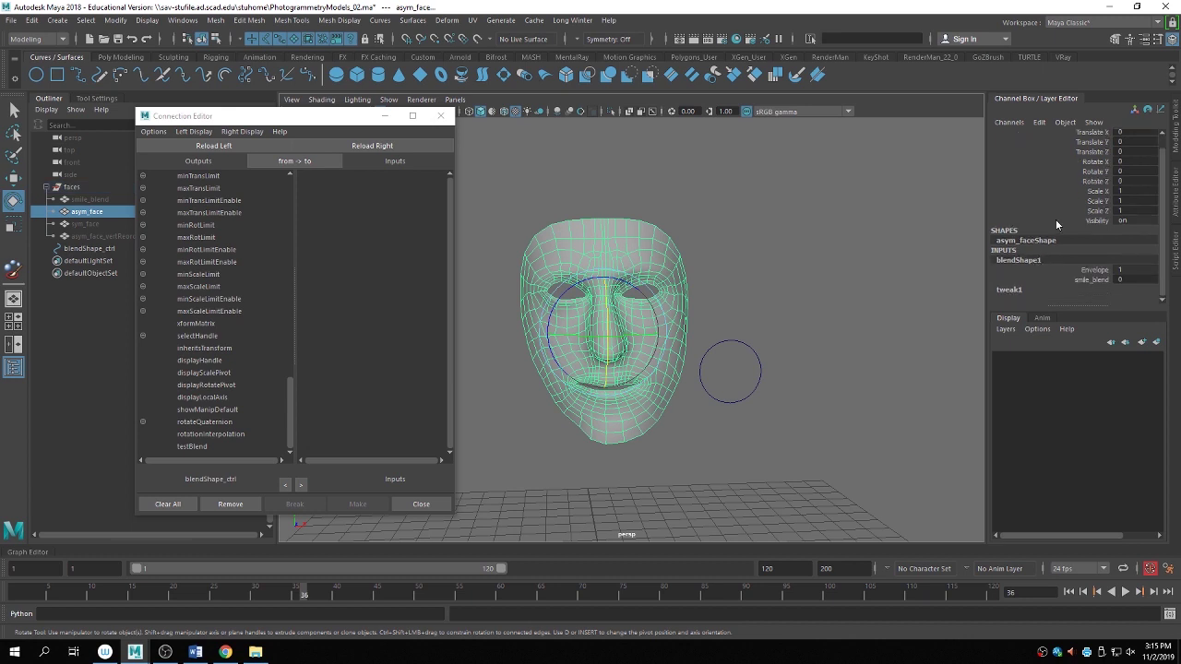
left_click(411, 145)
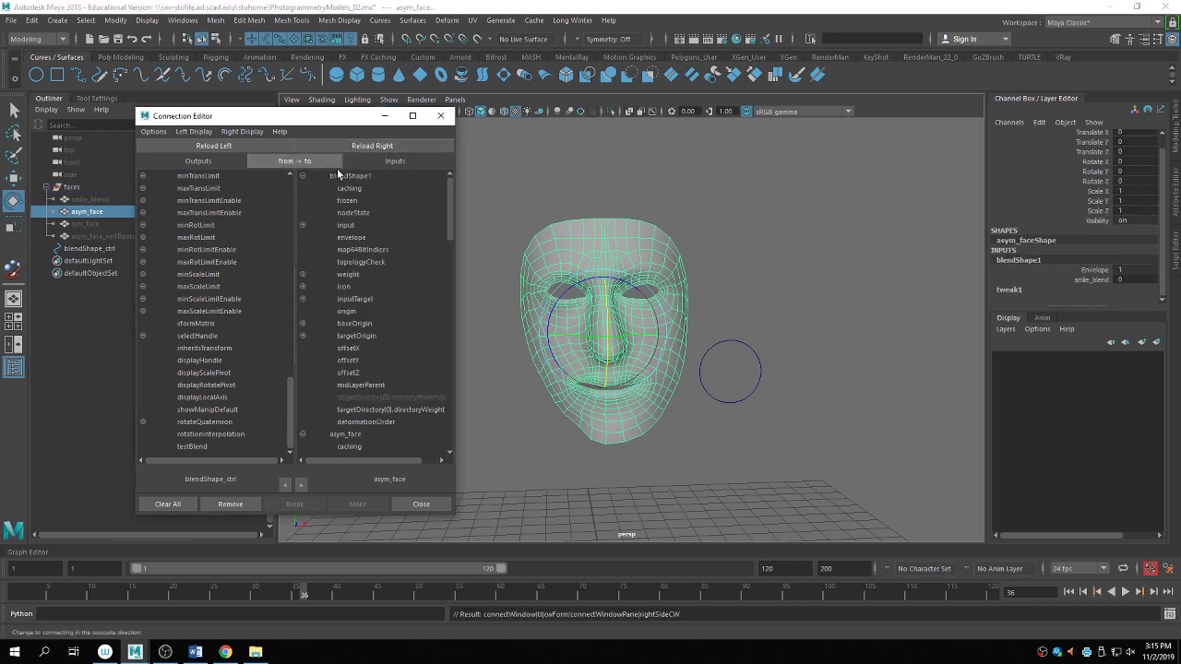
Connect testBlend to blendShape1's weight.smile_blend.
left_click(302, 273)
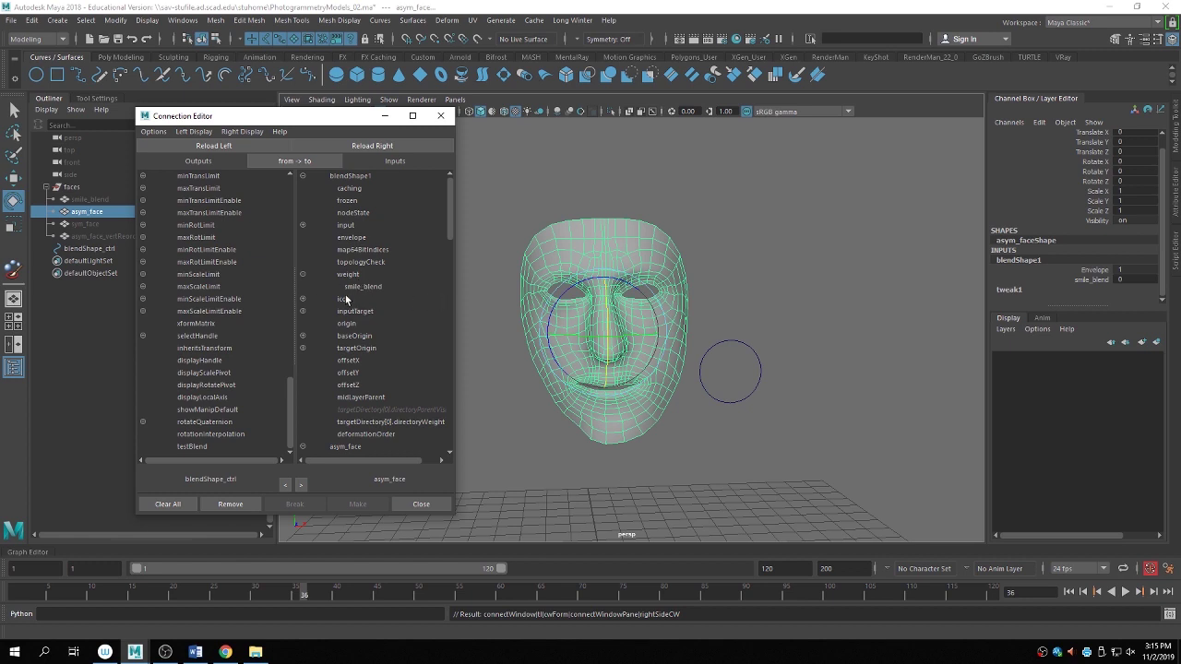
left_click(193, 447)
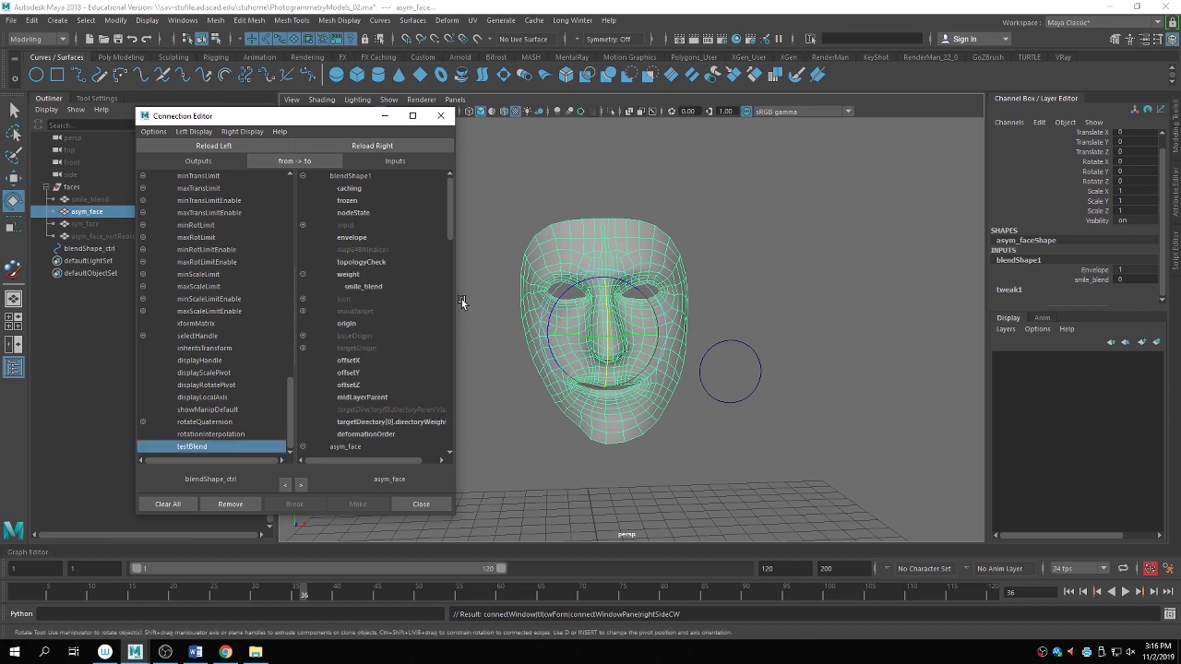
left_click(366, 287)
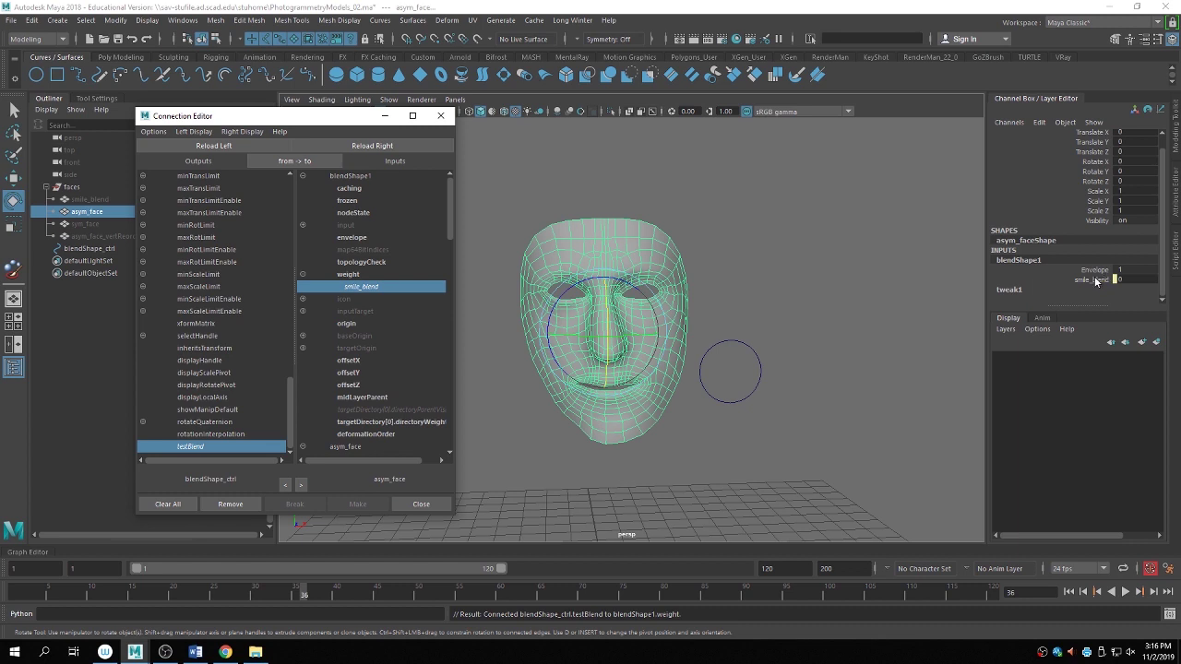
left_click(743, 344)
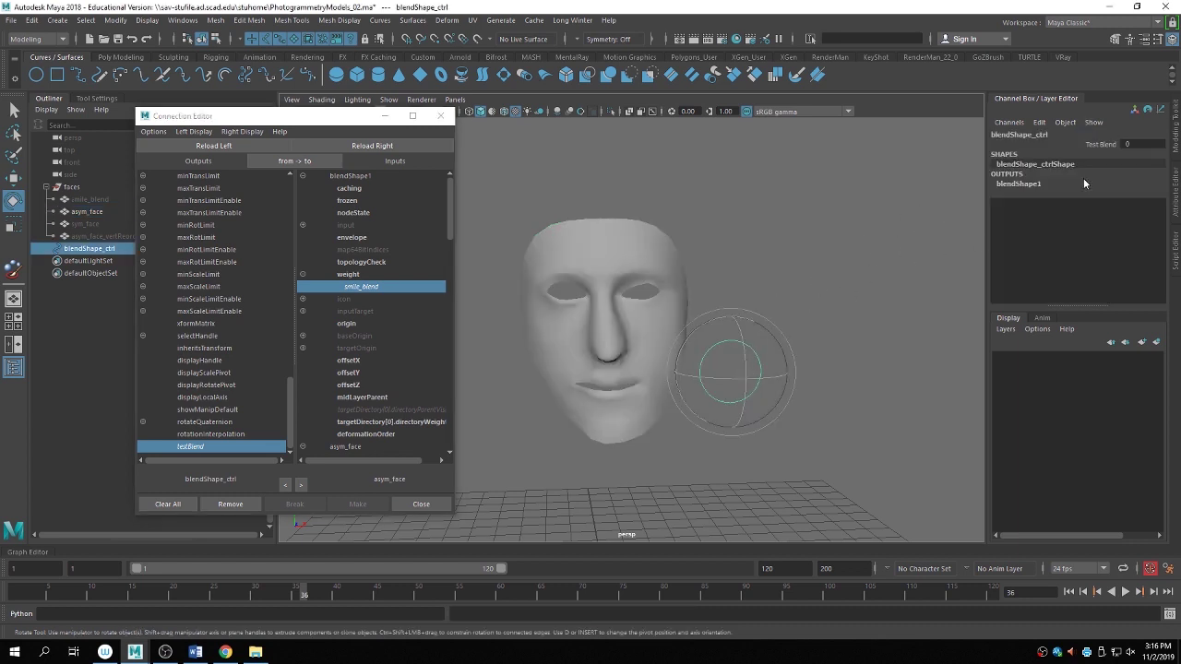
Slide blendShape_ctrl's Test Blend up to 0.53 for a partial smile.
left_click(1107, 145)
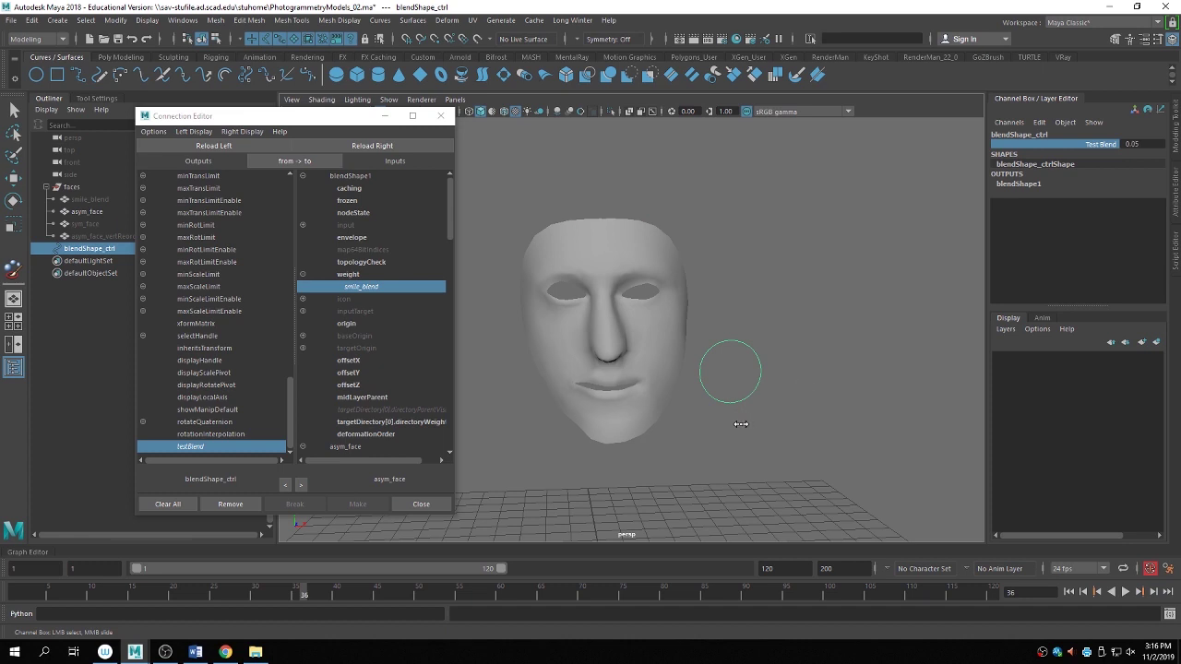
middle_click_drag(735, 428, 769, 443)
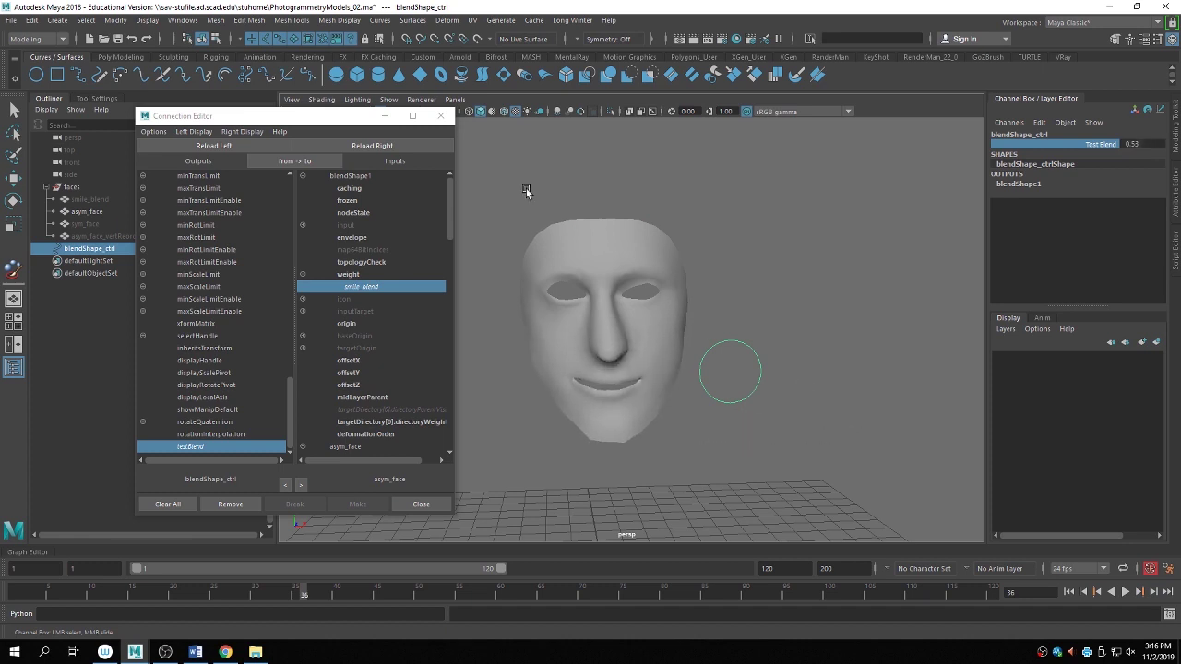
In the Shape Editor, slide Test Blend to 1 and back to 0, then close it.
left_click(182, 20)
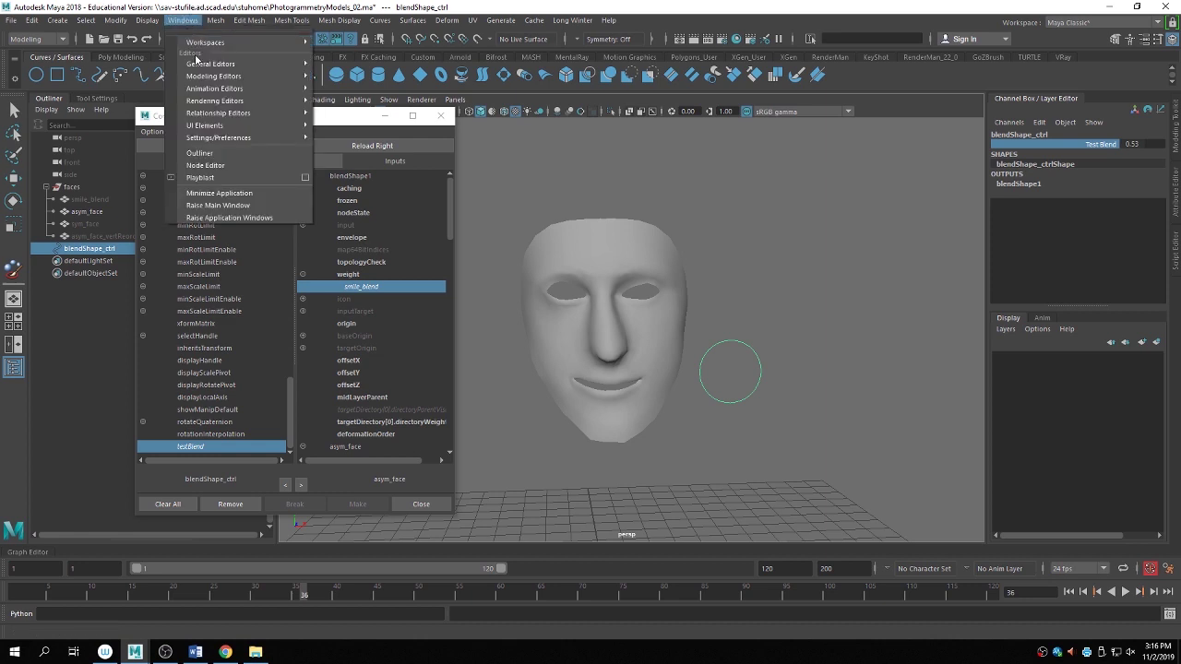
mouse_move(219, 79)
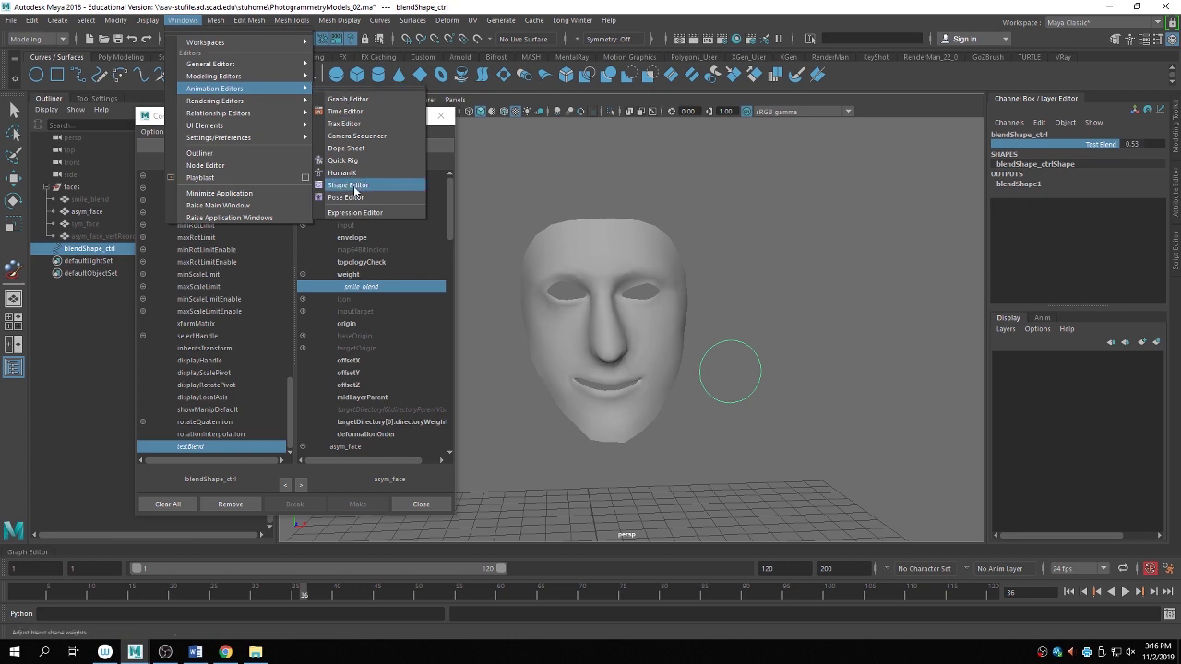
left_click(349, 185)
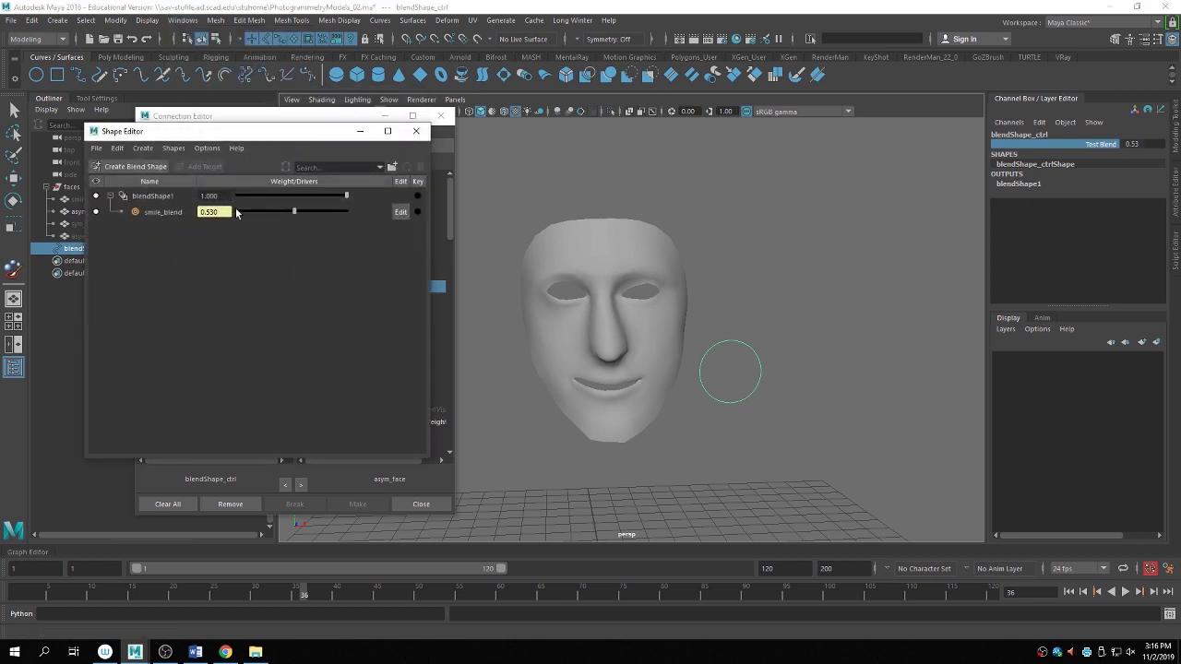
left_click(1107, 149)
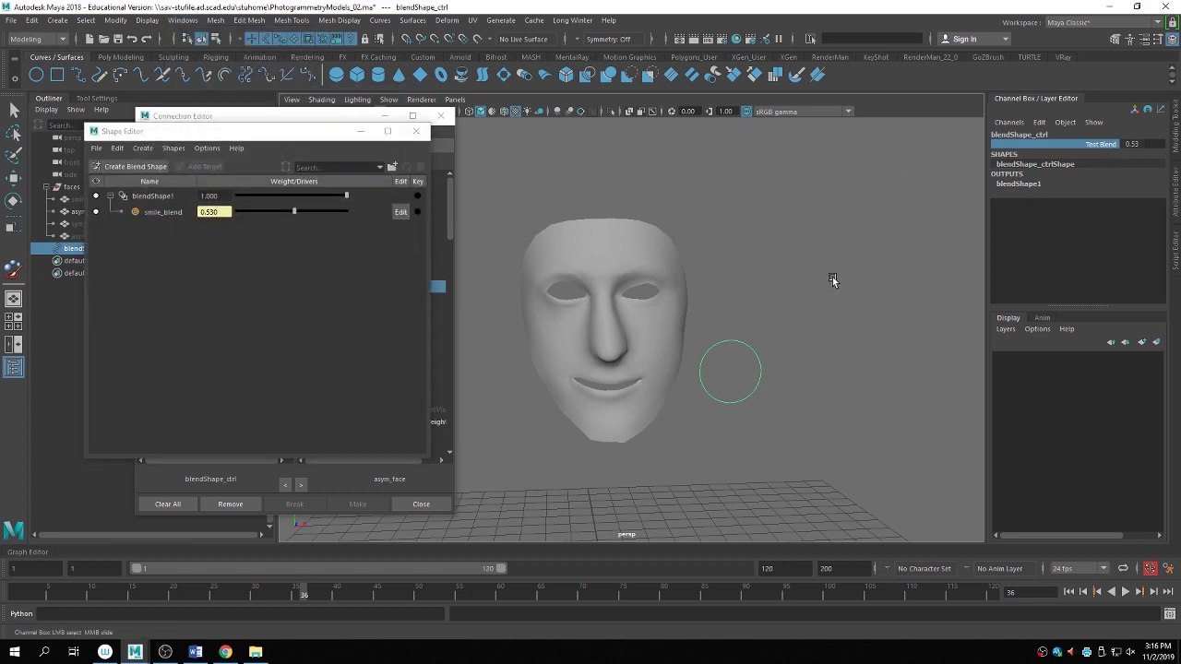
middle_click_drag(718, 263, 640, 269)
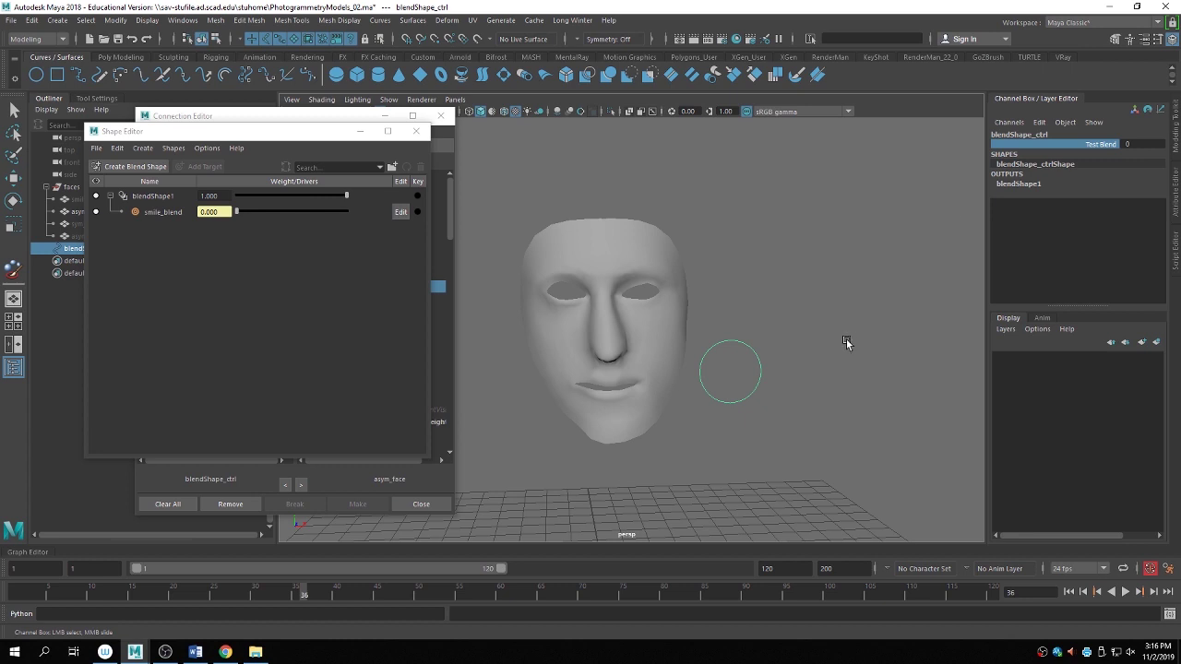
mouse_move(843, 342)
middle_mouse_down()
mouse_move(856, 342)
mouse_move(822, 351)
middle_mouse_up()
left_click(414, 130)
Close the Connection Editor, hide asym_face and unhide sym_face.
left_click(441, 116)
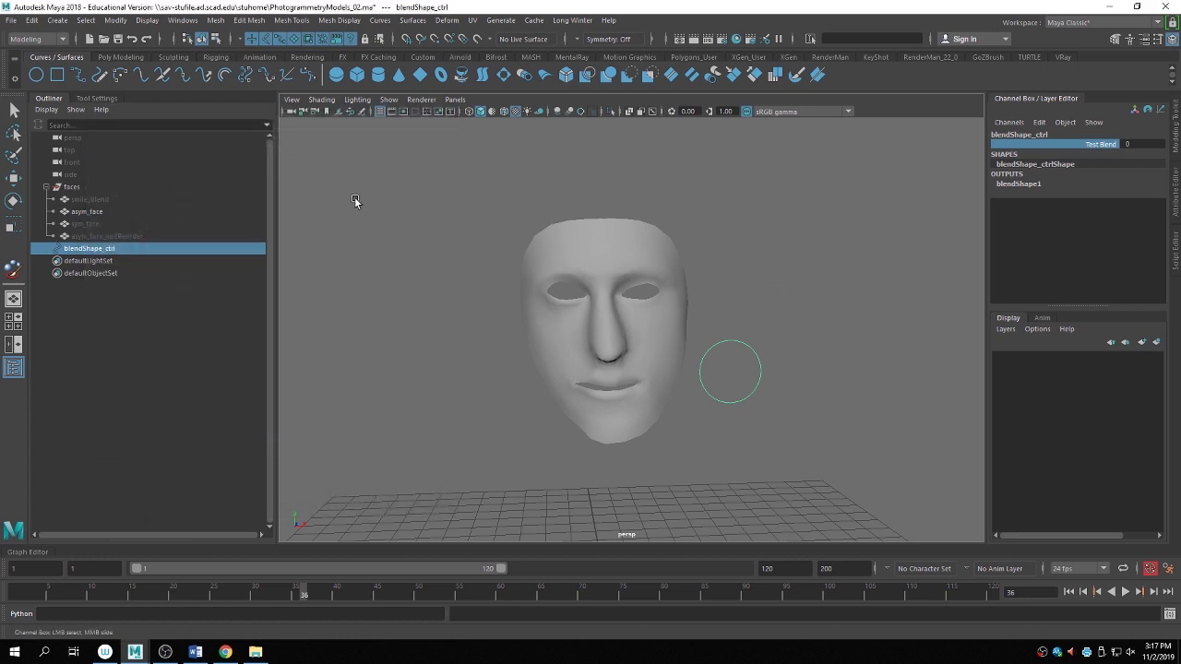
left_click(97, 208)
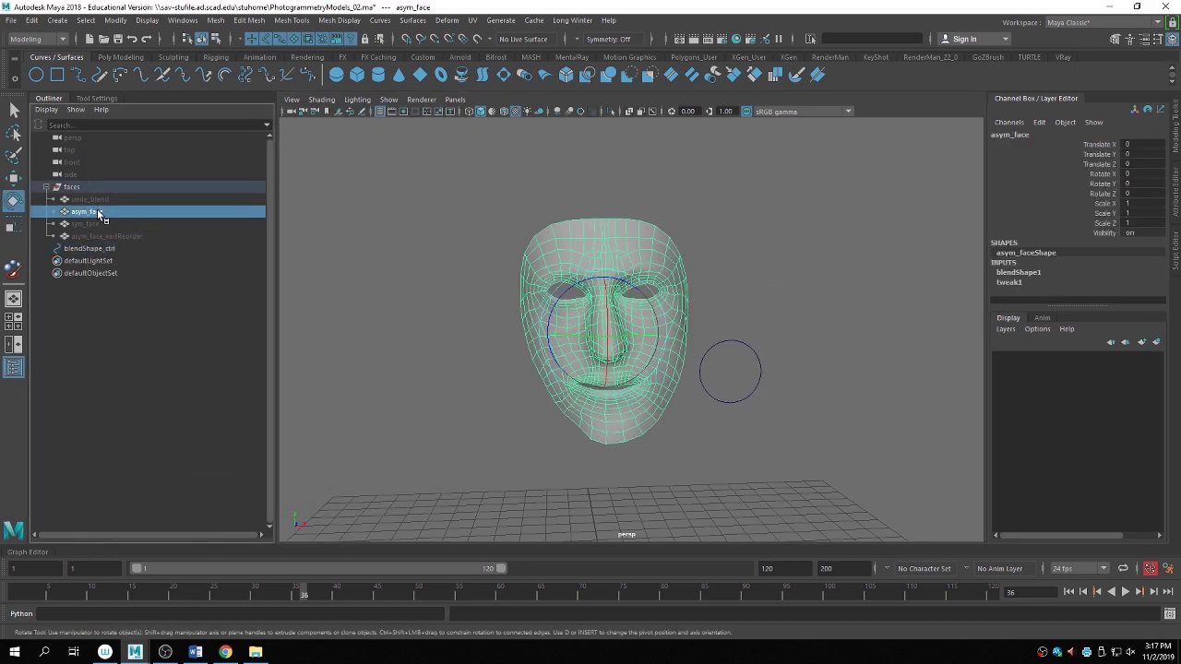
key("ctrl+h")
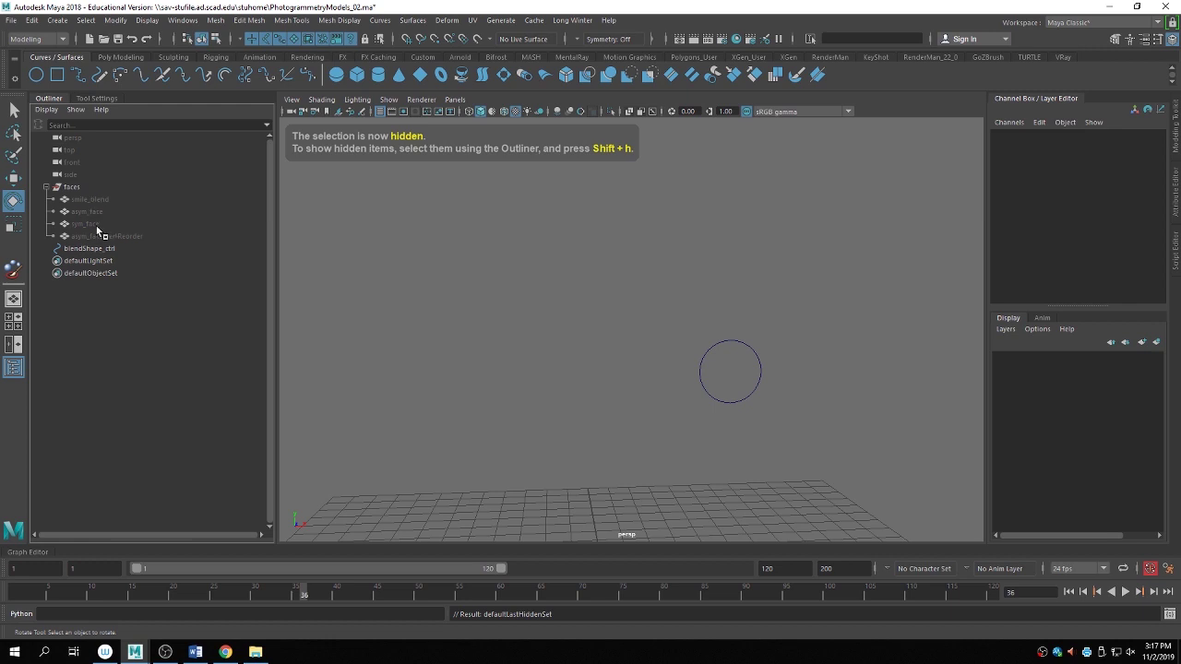
left_click(98, 224)
key("shift+h")
left_click(734, 244)
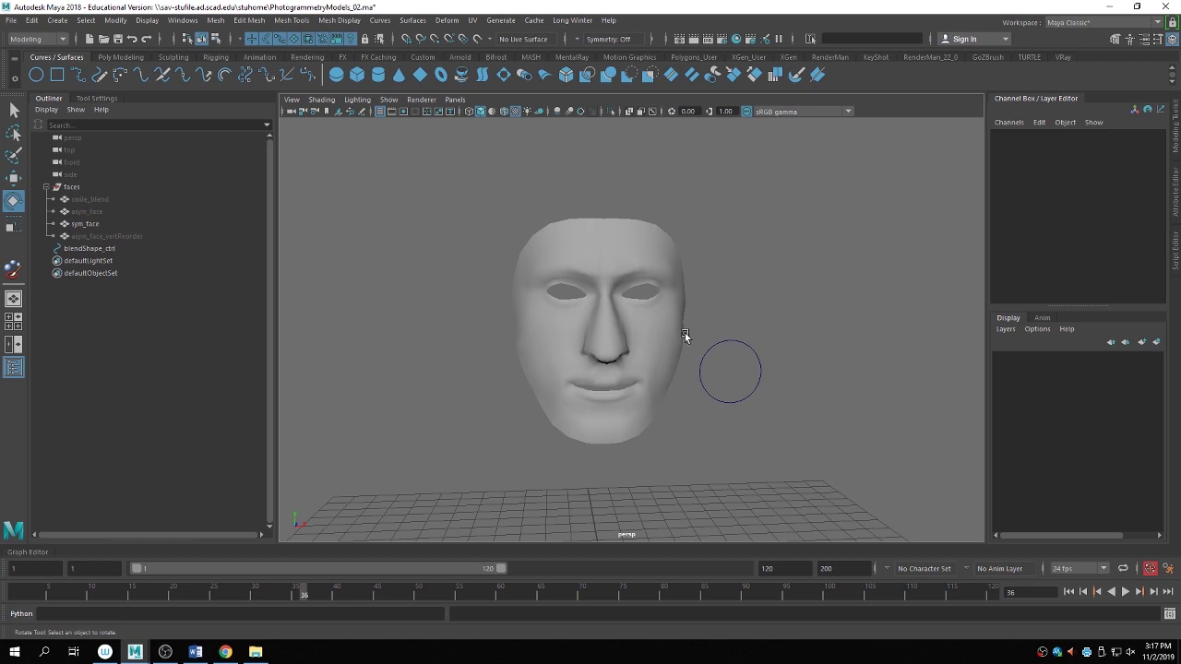
Select sym_face and dolly in to view it frontally.
left_click(665, 348)
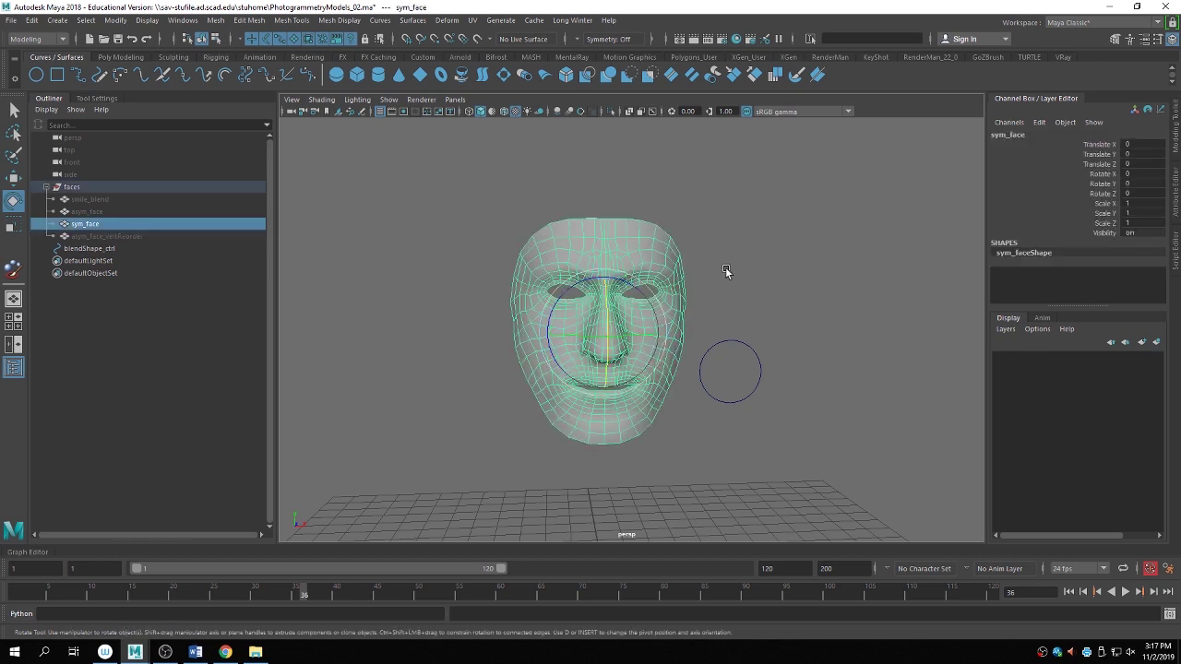
right_click_drag(725, 270, 782, 289, "alt")
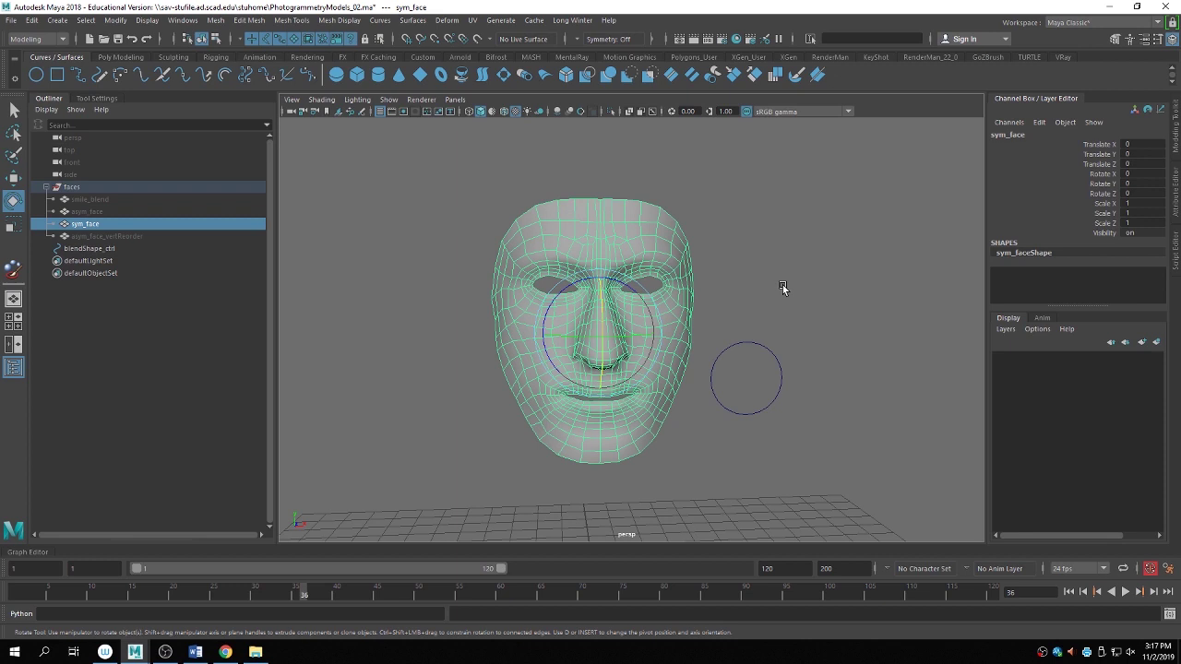
left_click_drag(825, 303, 769, 224, "alt")
scroll(725, 227, "up", 5)
left_click_drag(586, 199, 600, 204, "alt")
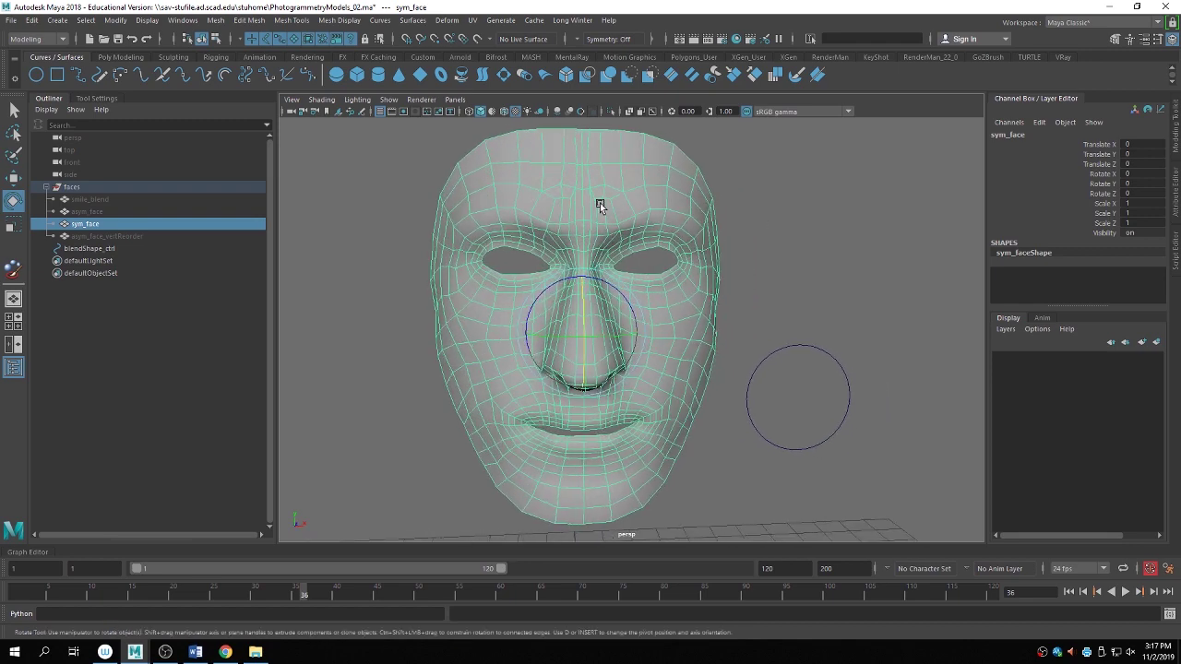
Create a new blend shape deformer on sym_face from the Shape Editor.
left_click(183, 20)
mouse_move(218, 89)
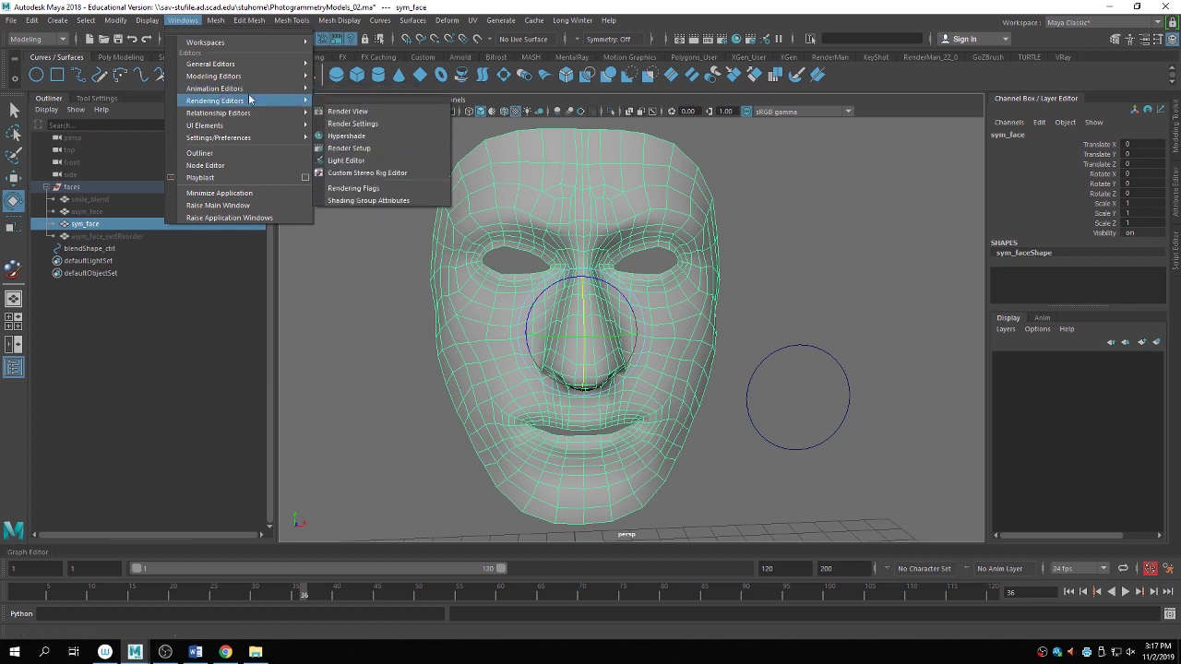
left_click(349, 184)
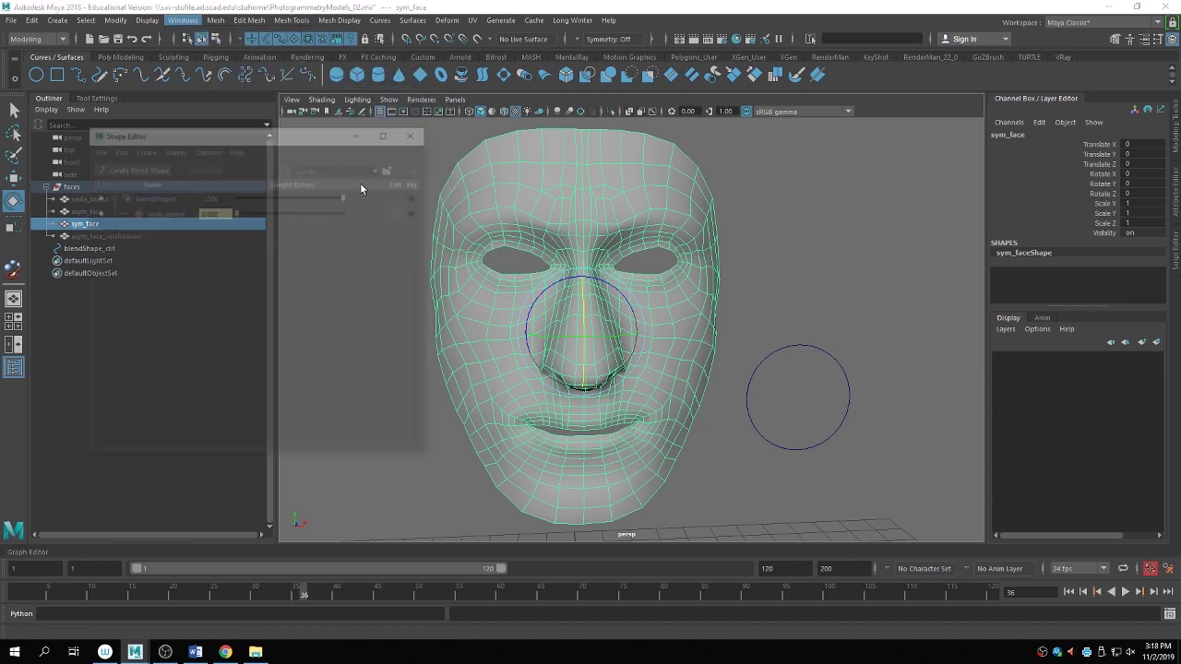
left_click_drag(293, 140, 236, 131)
right_click_drag(769, 218, 708, 226, "alt")
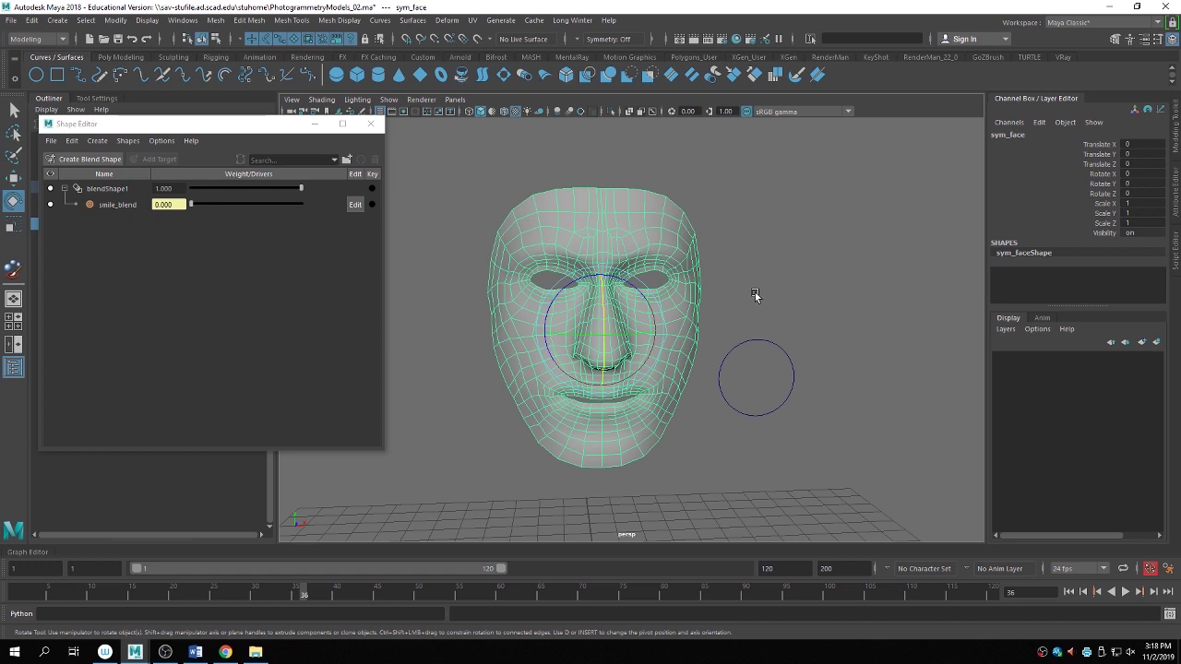
left_click(82, 163)
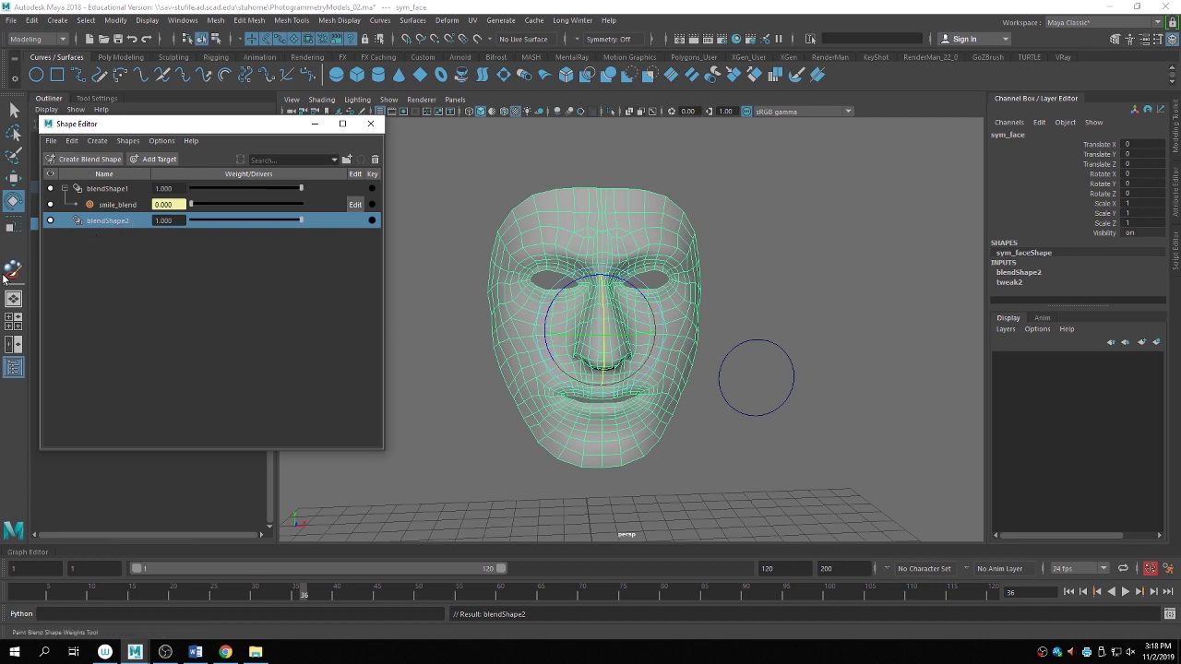
Rename the new blend shape to brows.
double_click(102, 220)
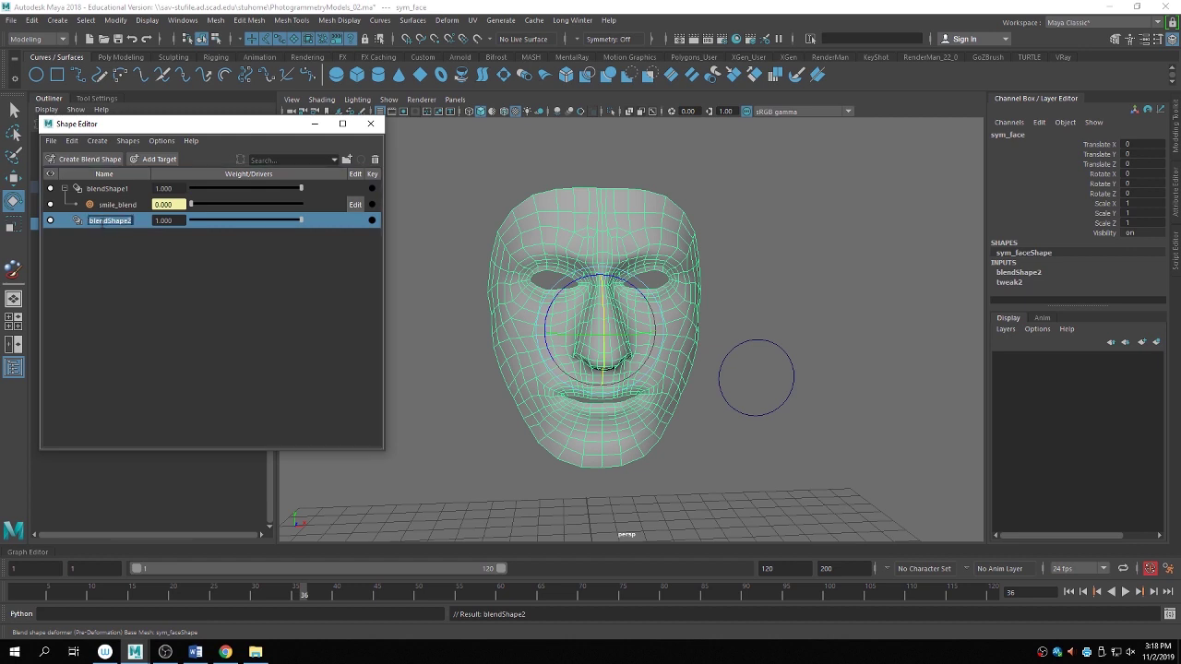
type("brows")
key("Return")
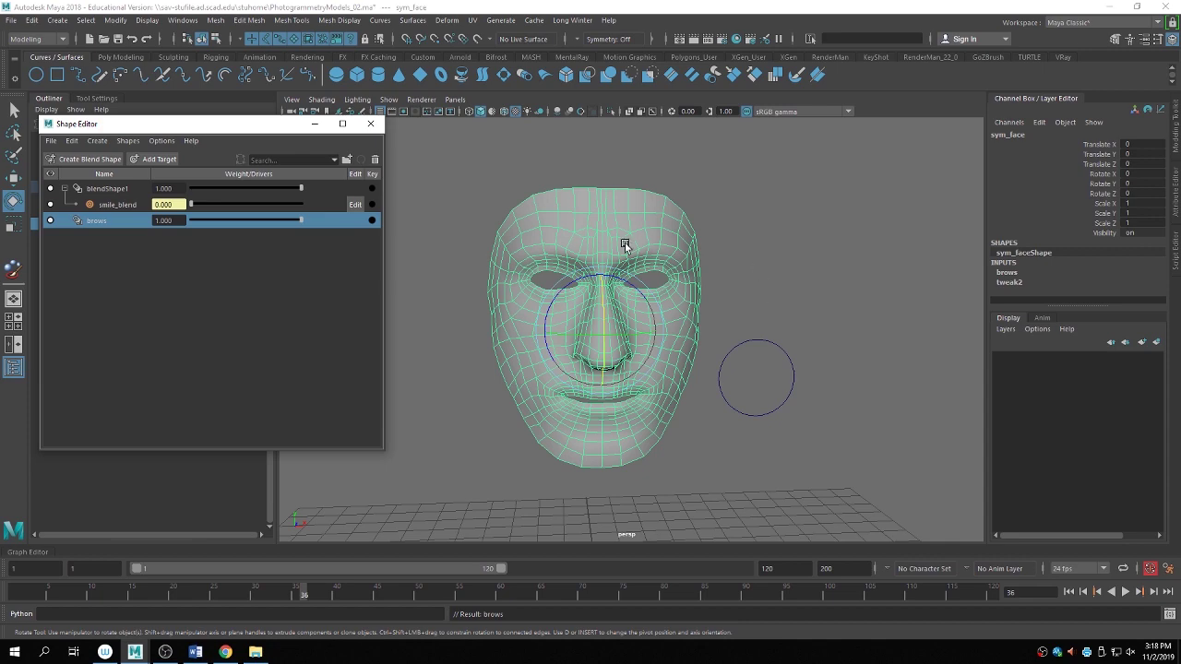
left_click_drag(625, 246, 760, 251, "alt")
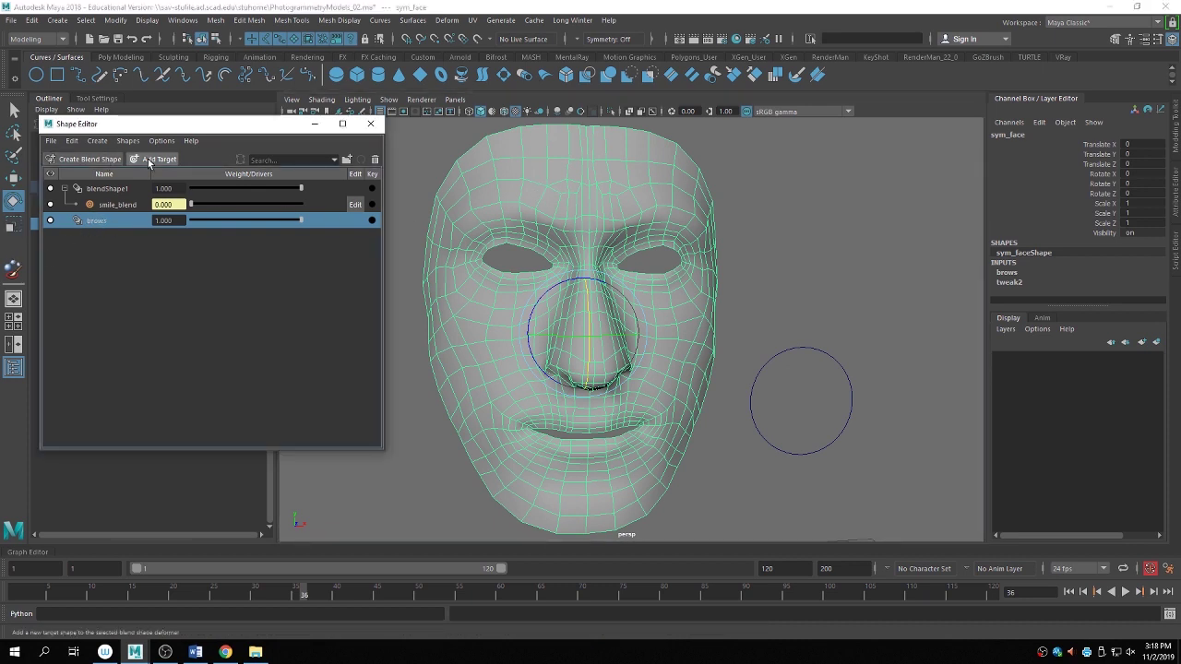
Add target sym_face1 to brows, enable its Edit mode, and enter vertex mode.
left_click(149, 160)
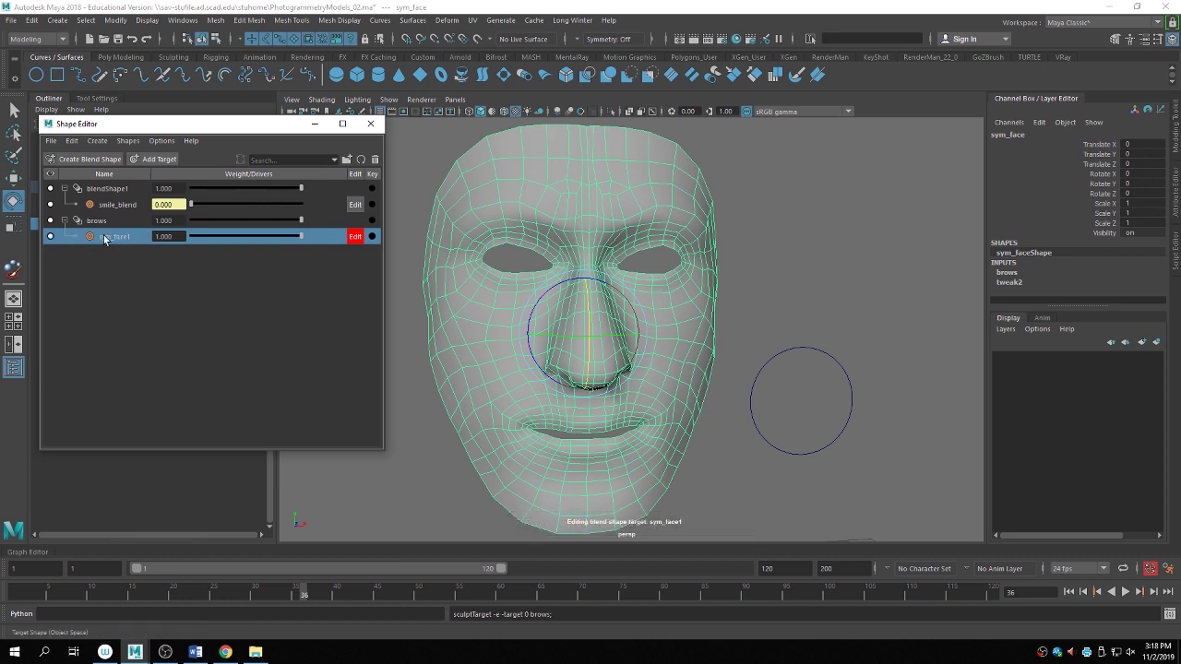
left_click(355, 235)
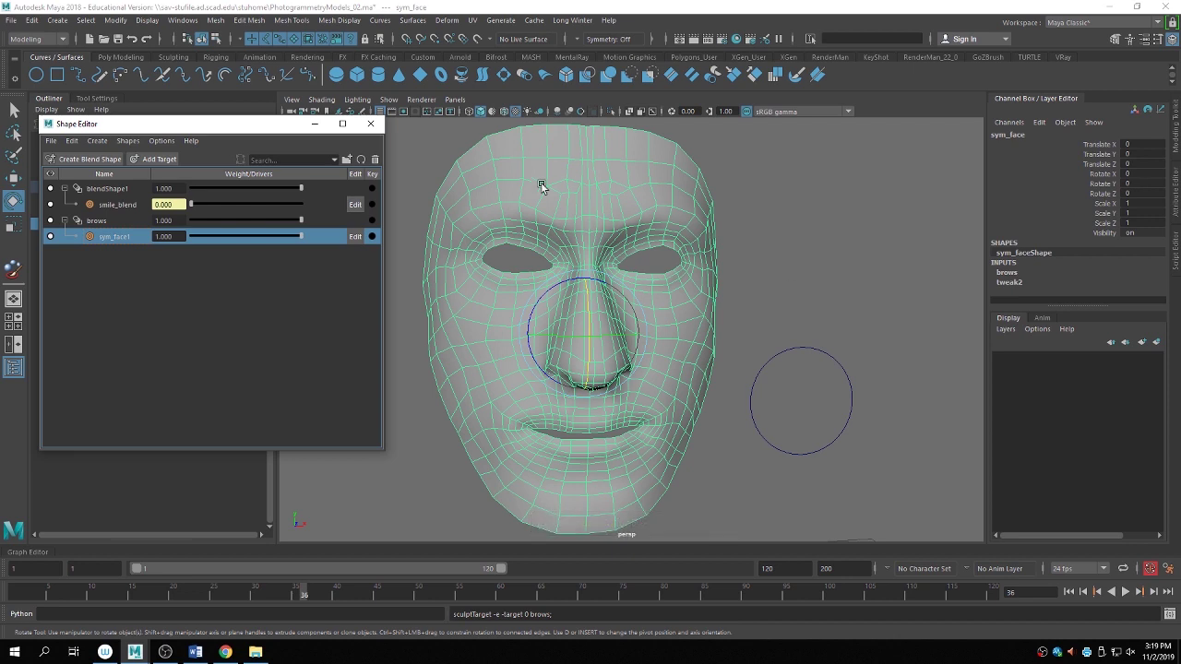
left_click(356, 236)
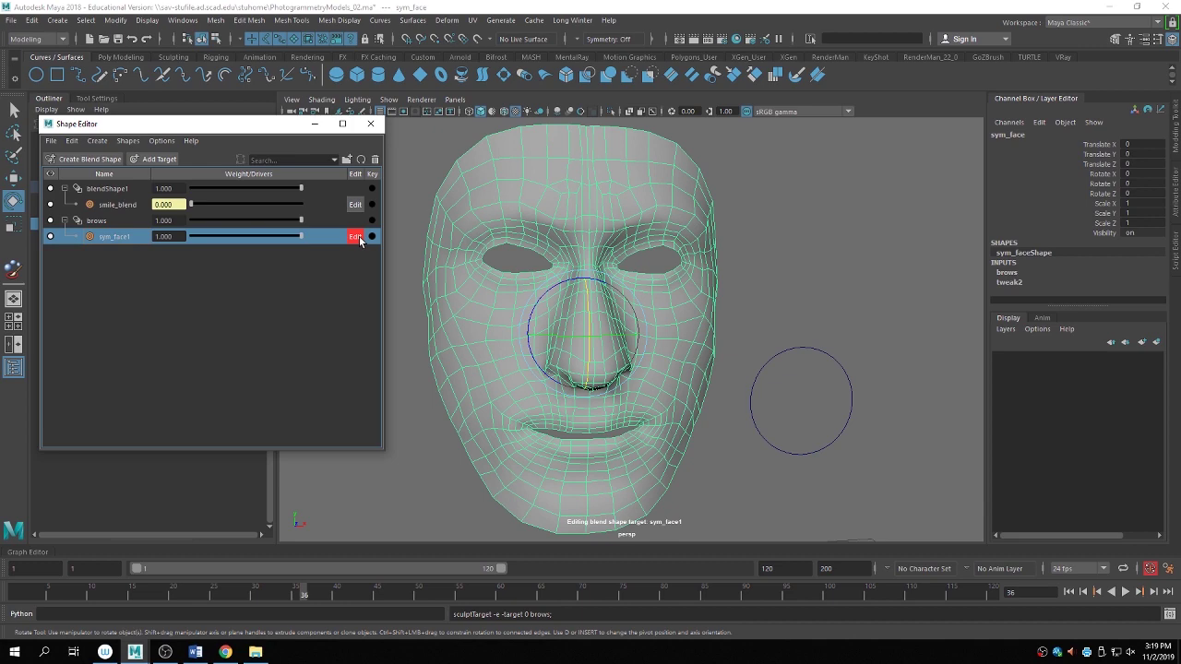
left_click_drag(527, 245, 627, 273, "alt")
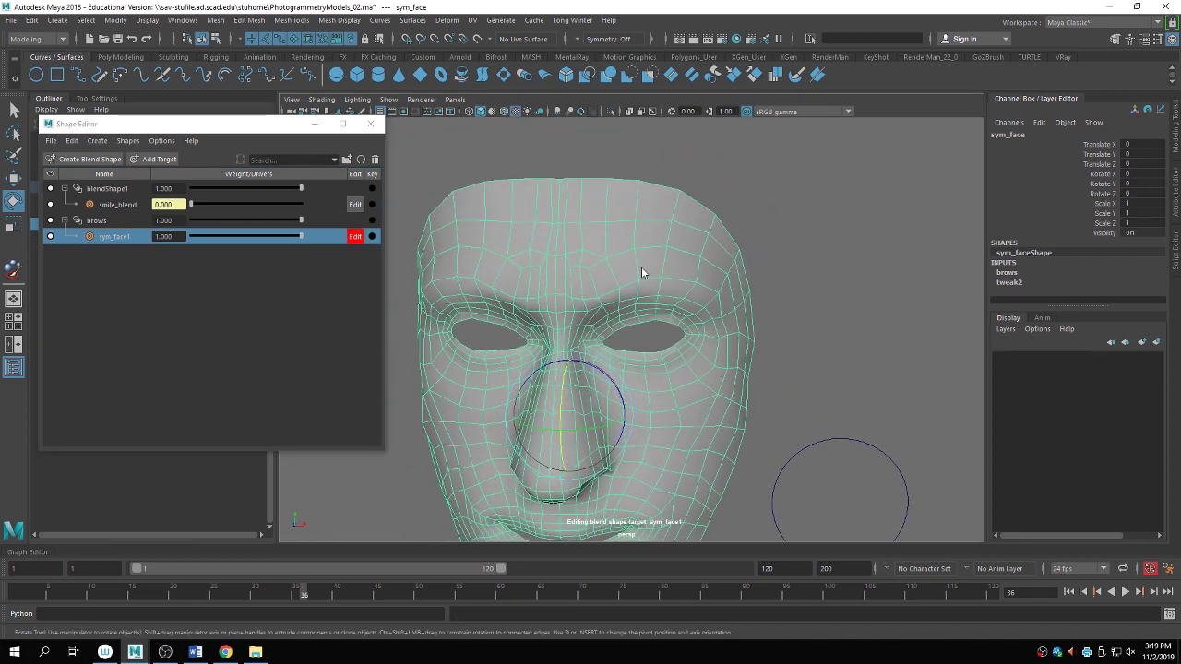
right_click_drag(641, 267, 585, 267)
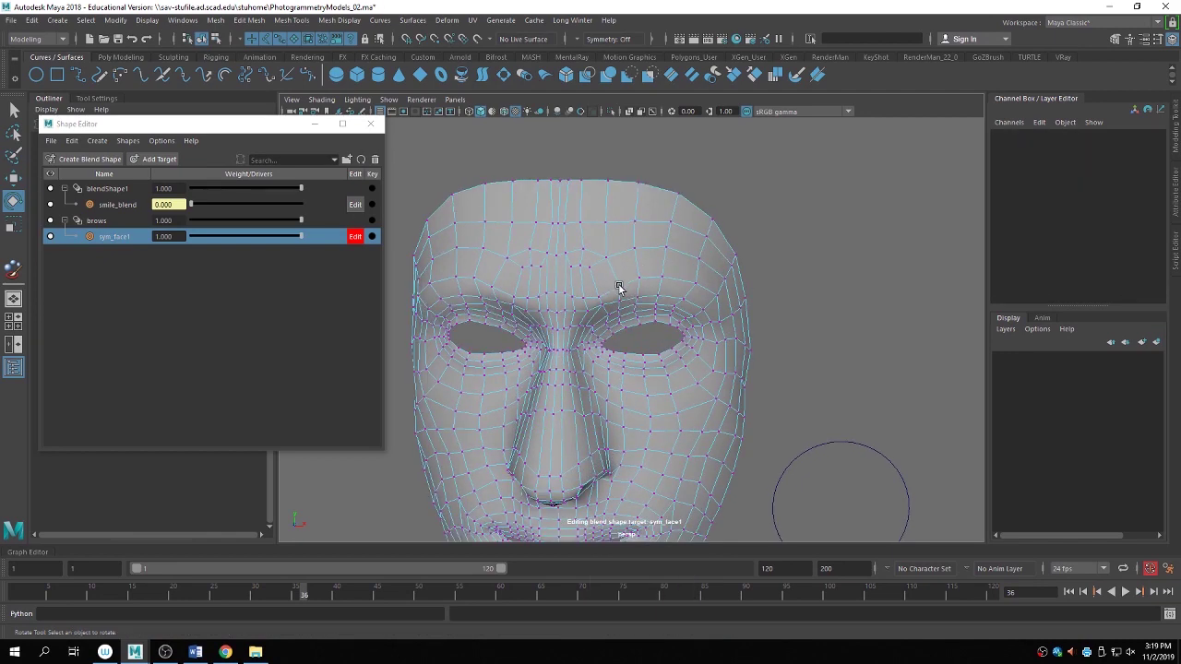
Select brow vertices with soft selection on and raise them.
left_click(619, 287)
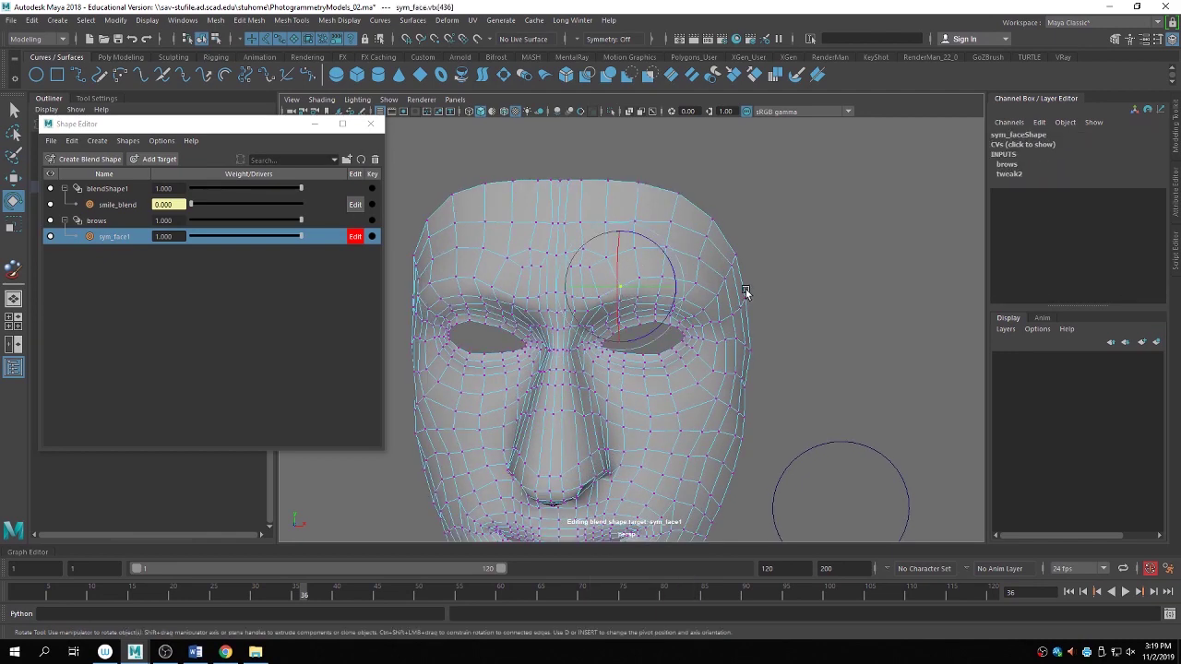
key("q")
left_click(639, 278)
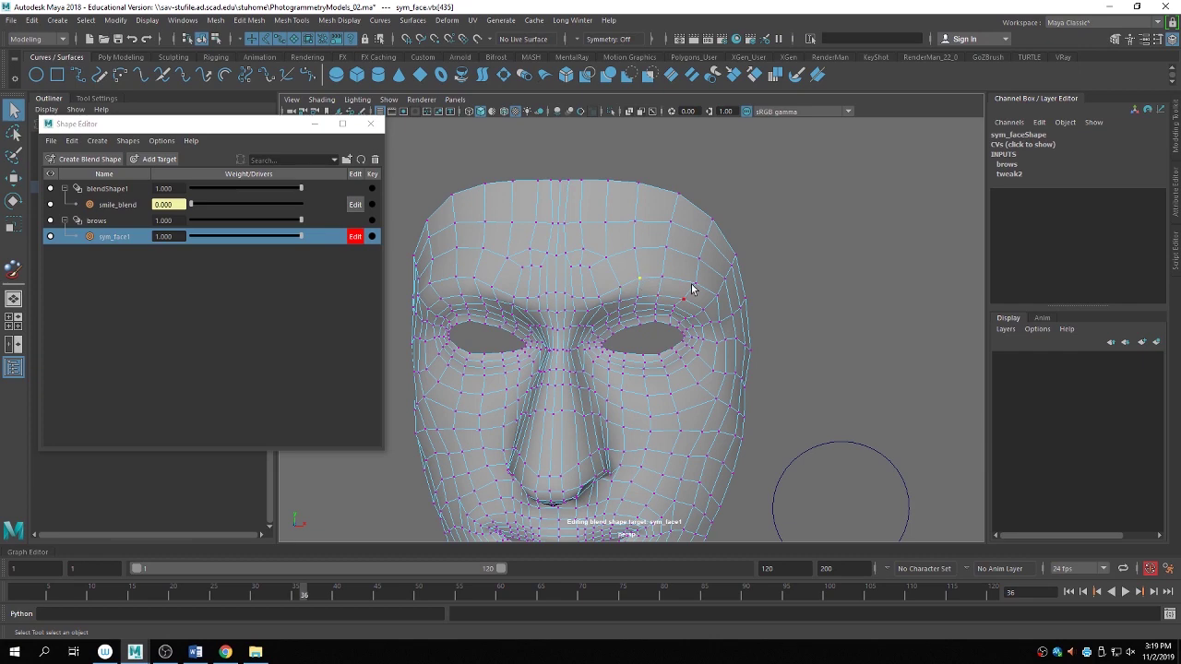
left_click_drag(680, 316, 706, 298, "alt")
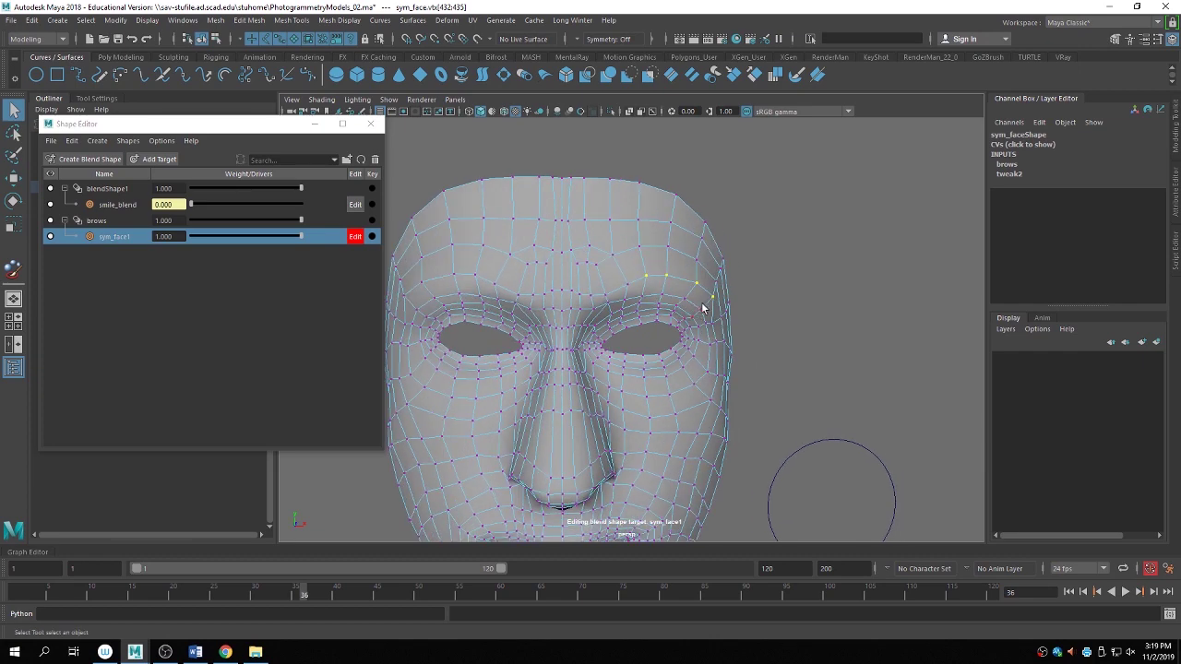
double_click(693, 284, "shift")
key("w")
key("b")
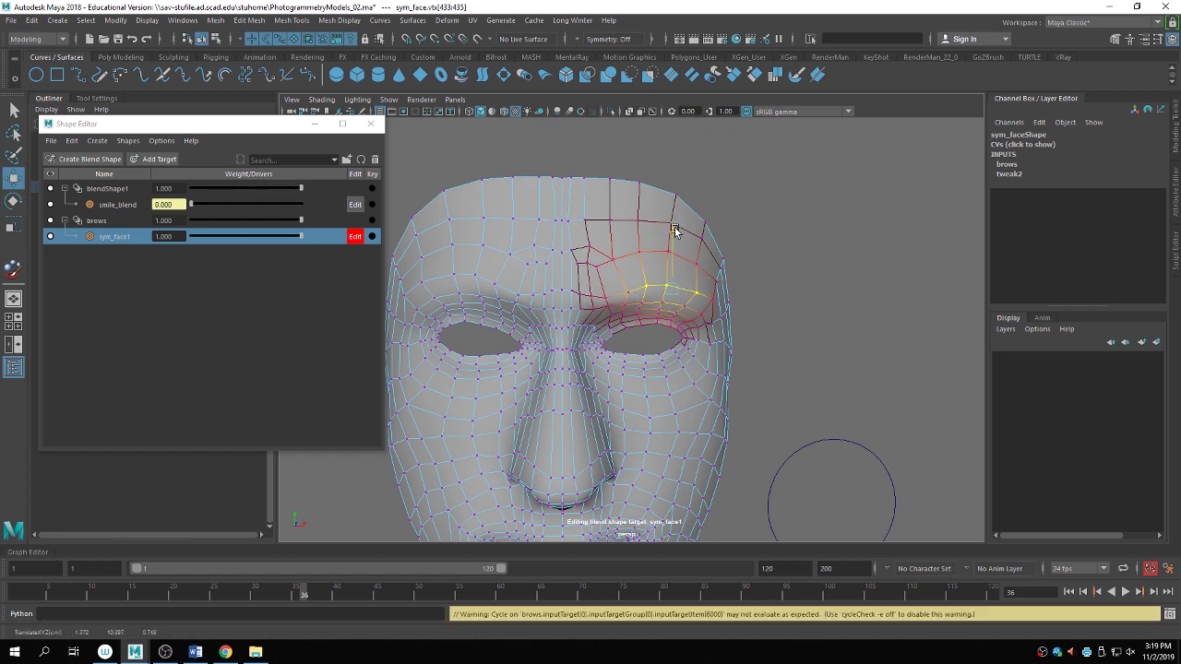
left_click(673, 231)
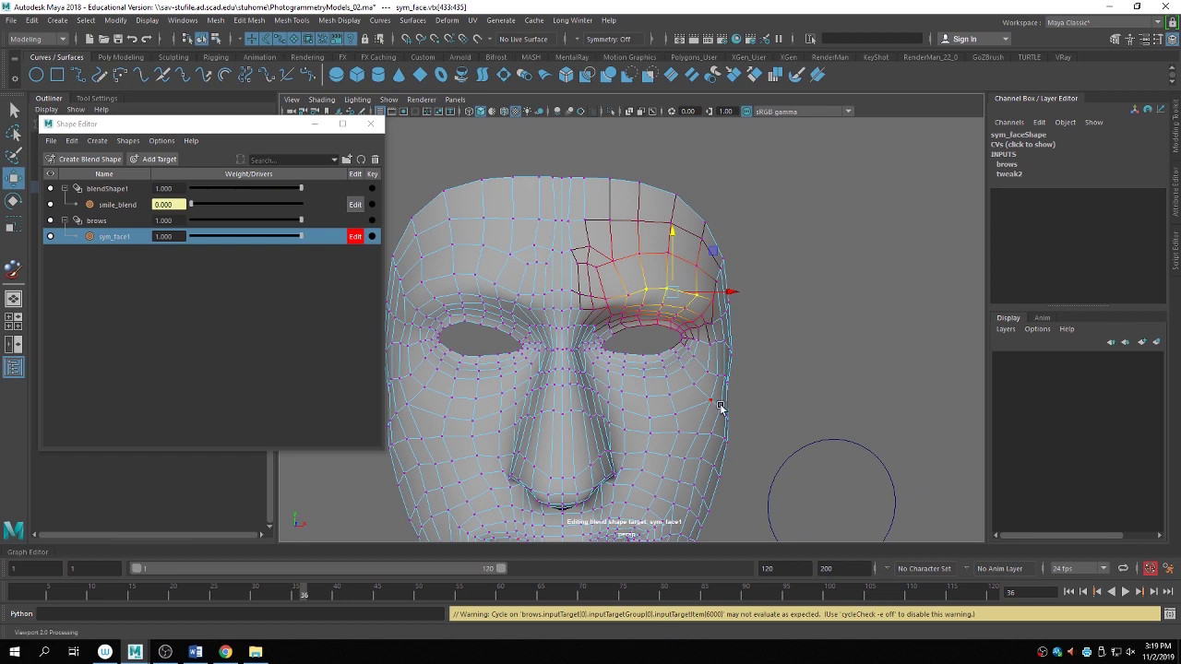
Lift individual brow vertices, including the outer one, then return to object mode.
key("q")
left_click(671, 289)
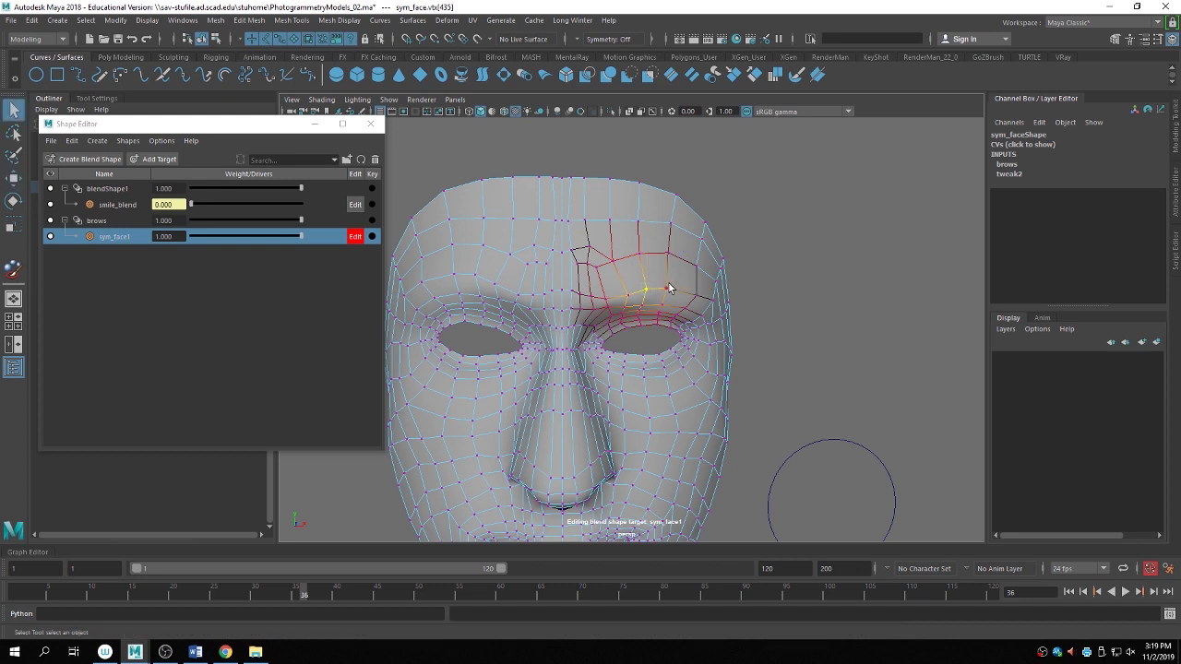
left_click(666, 289)
key("w")
left_click(667, 230)
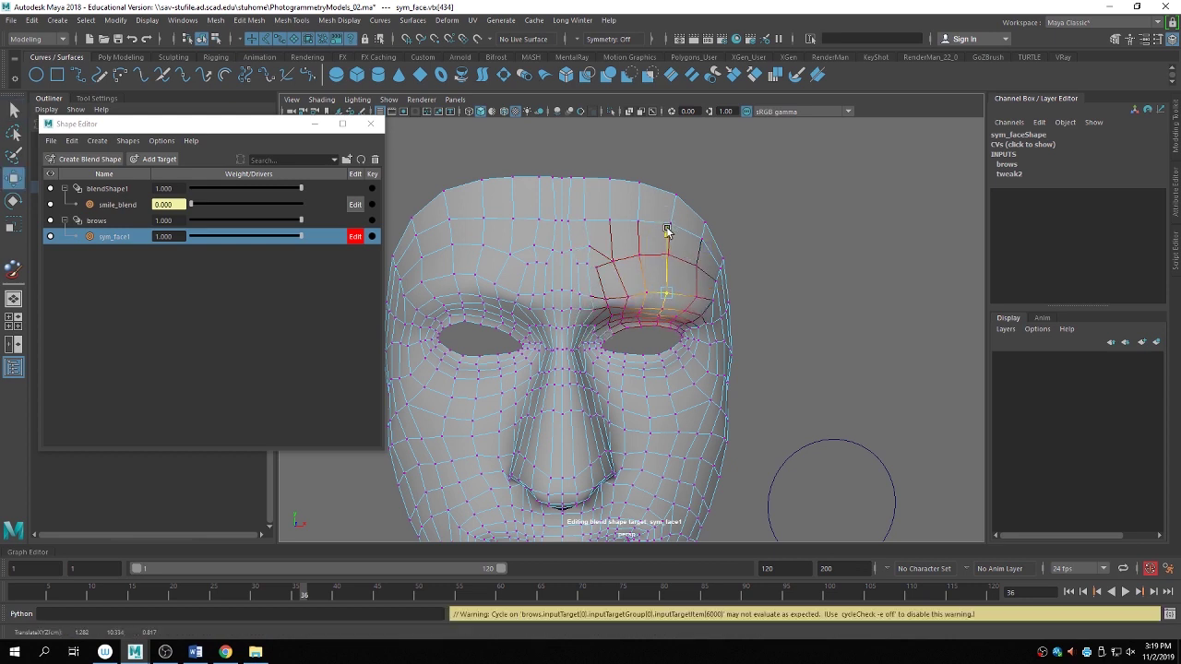
left_click(645, 288)
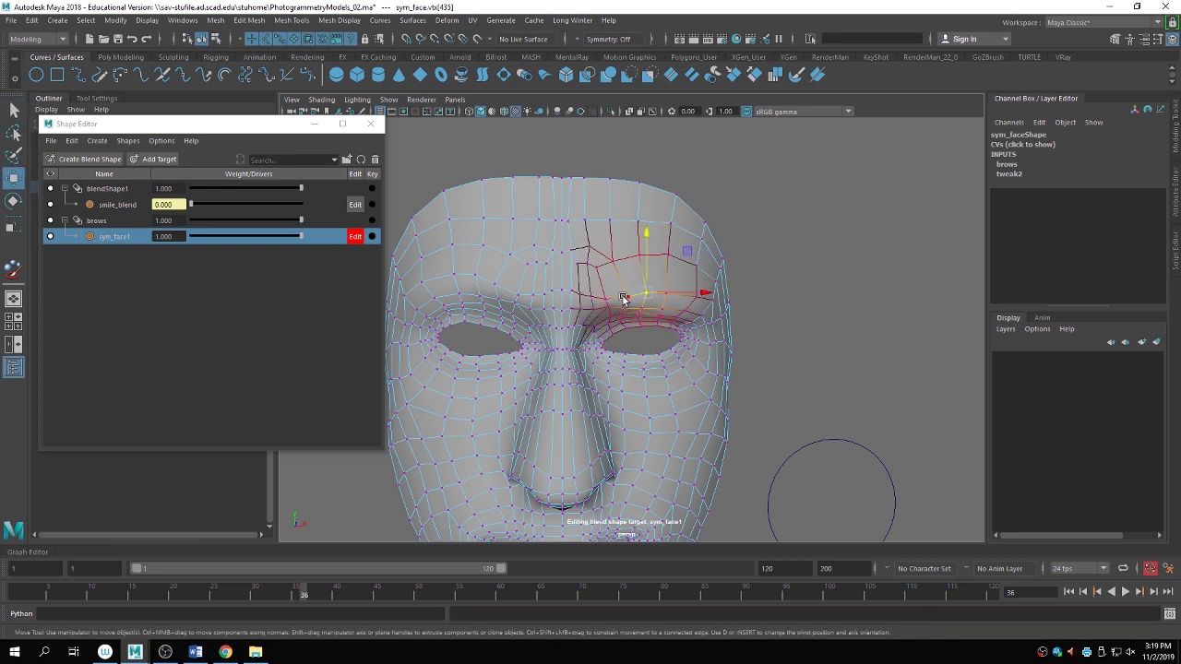
left_click(623, 298)
left_click(626, 241)
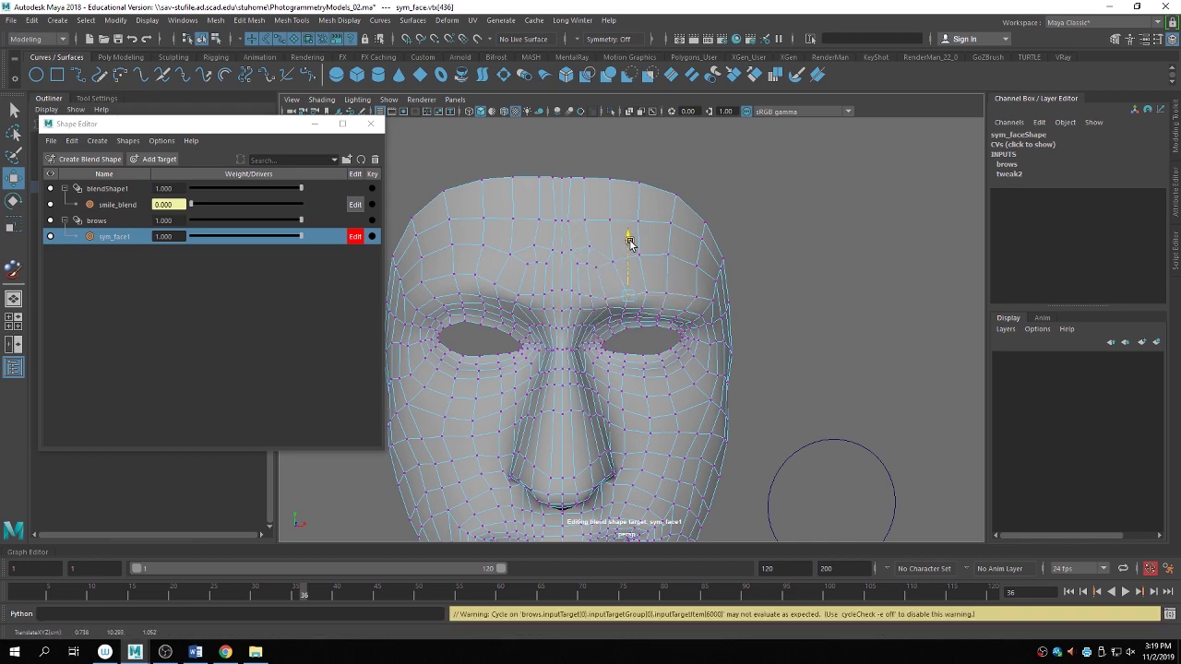
right_click_drag(640, 247, 742, 238)
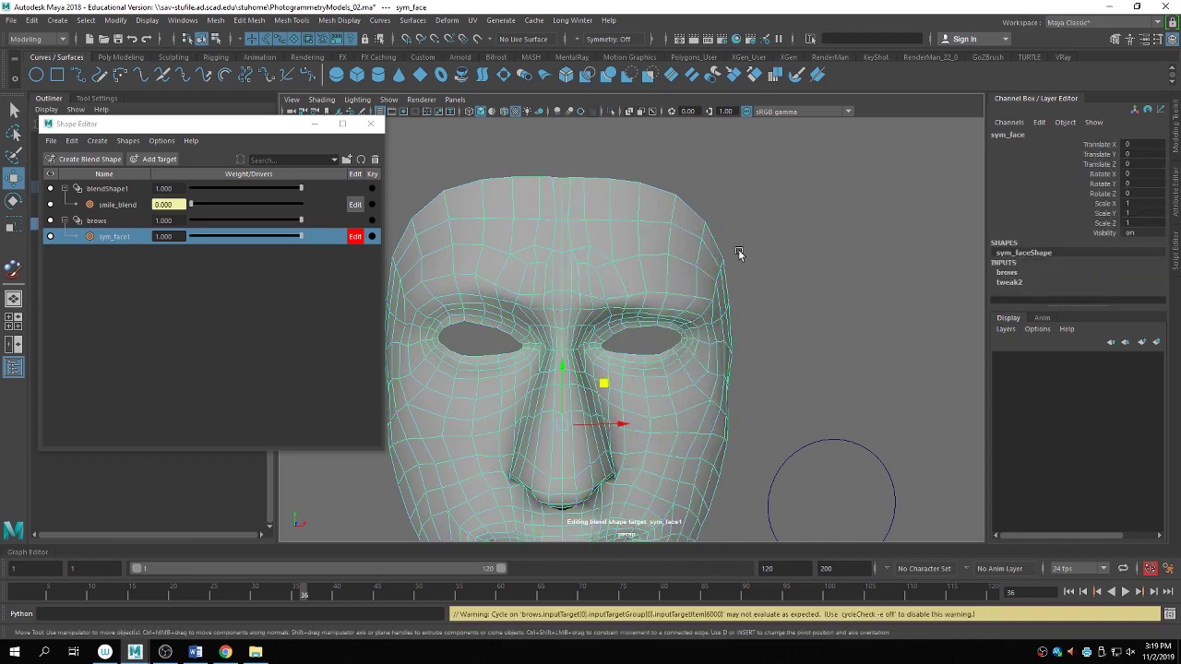
left_click(173, 57)
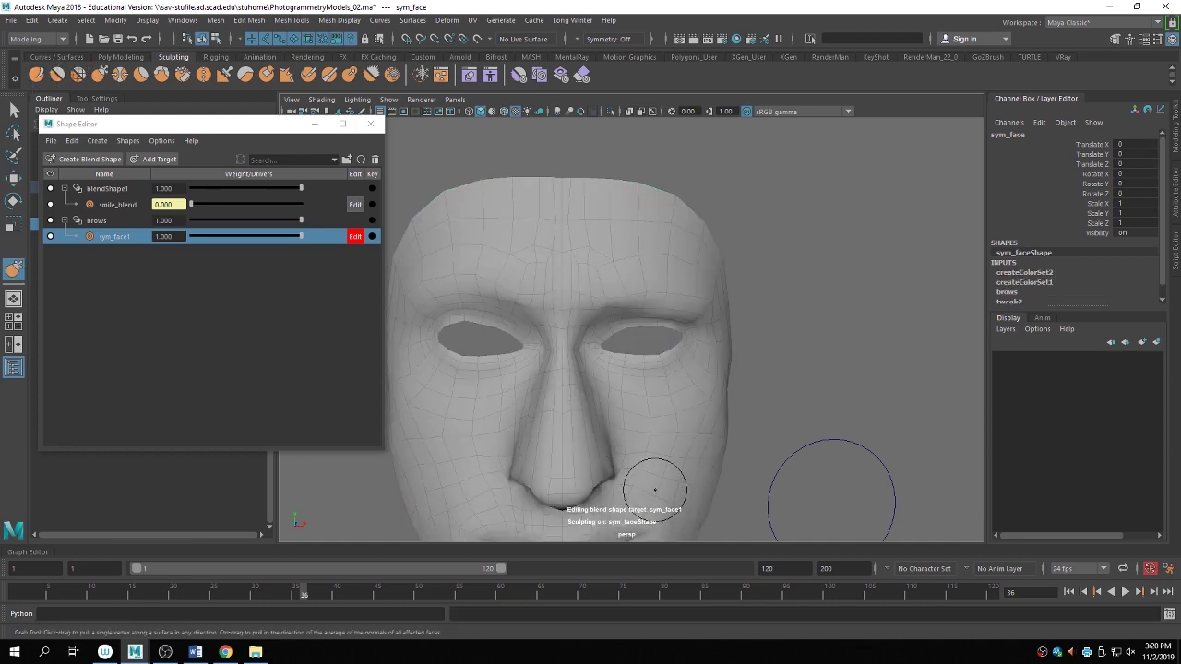
Sculpt the brow on sym_face1 with the grab brush, undoing one stroke.
left_click_drag(707, 317, 642, 325, "alt")
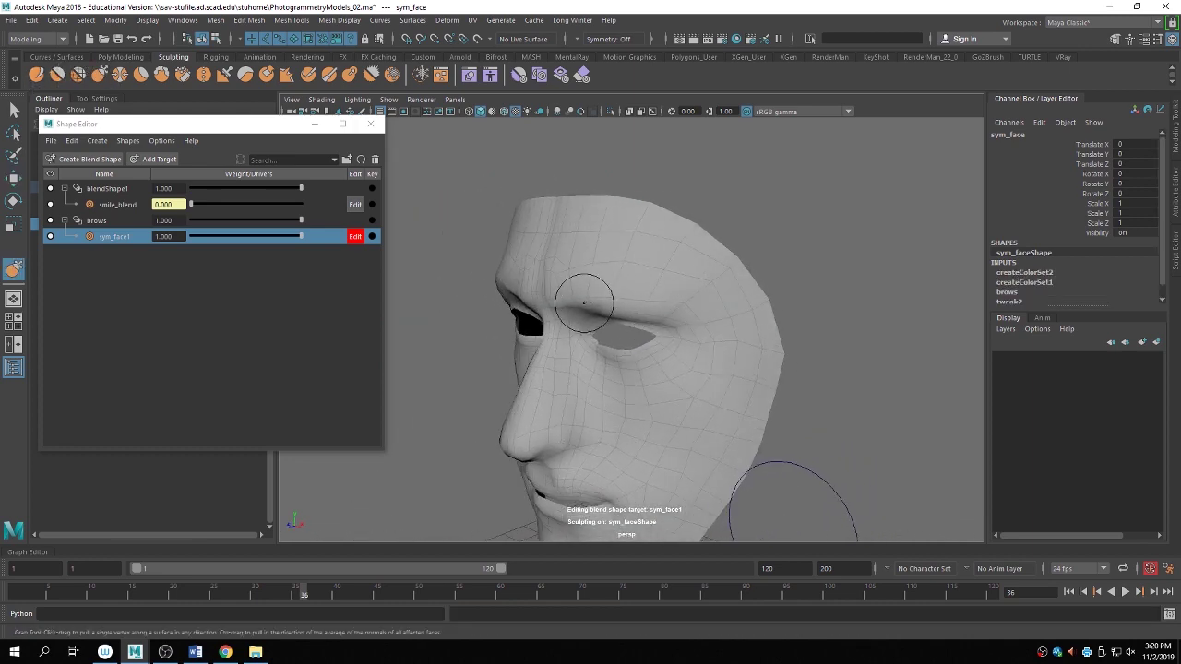
left_click(107, 78)
mouse_move(567, 338)
left_mouse_down("alt")
mouse_move(601, 322)
mouse_move(625, 272)
mouse_move(691, 277)
left_mouse_up("alt")
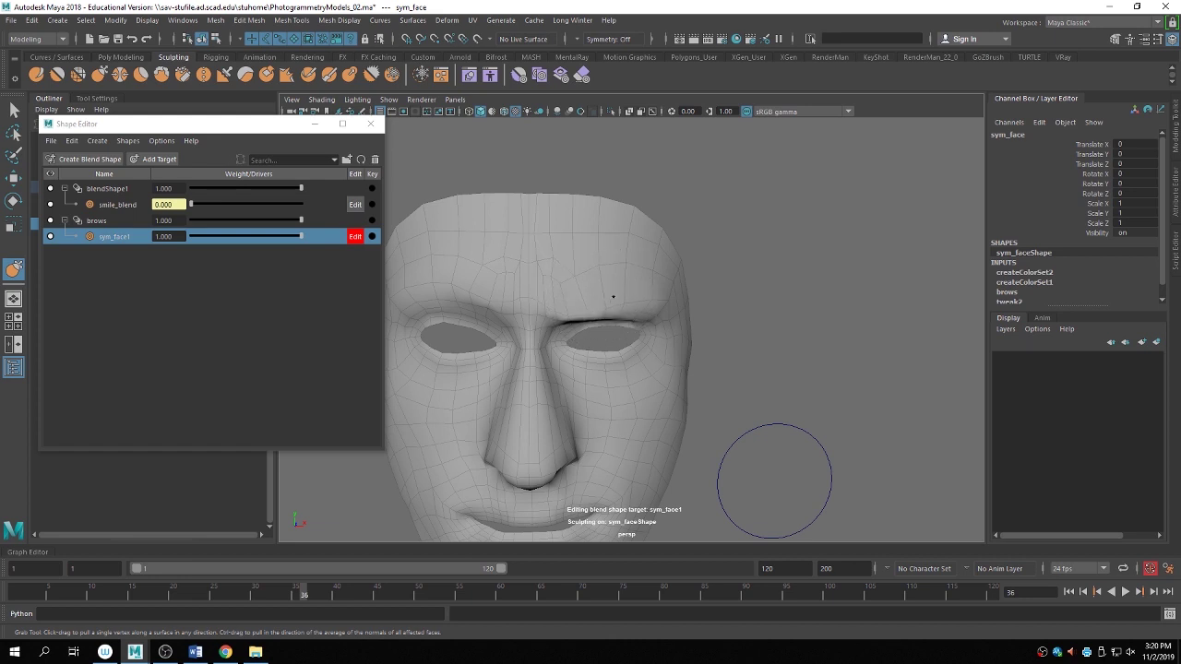
mouse_move(654, 290)
left_mouse_down("alt")
mouse_move(632, 273)
mouse_move(644, 304)
mouse_move(711, 335)
left_mouse_up("alt")
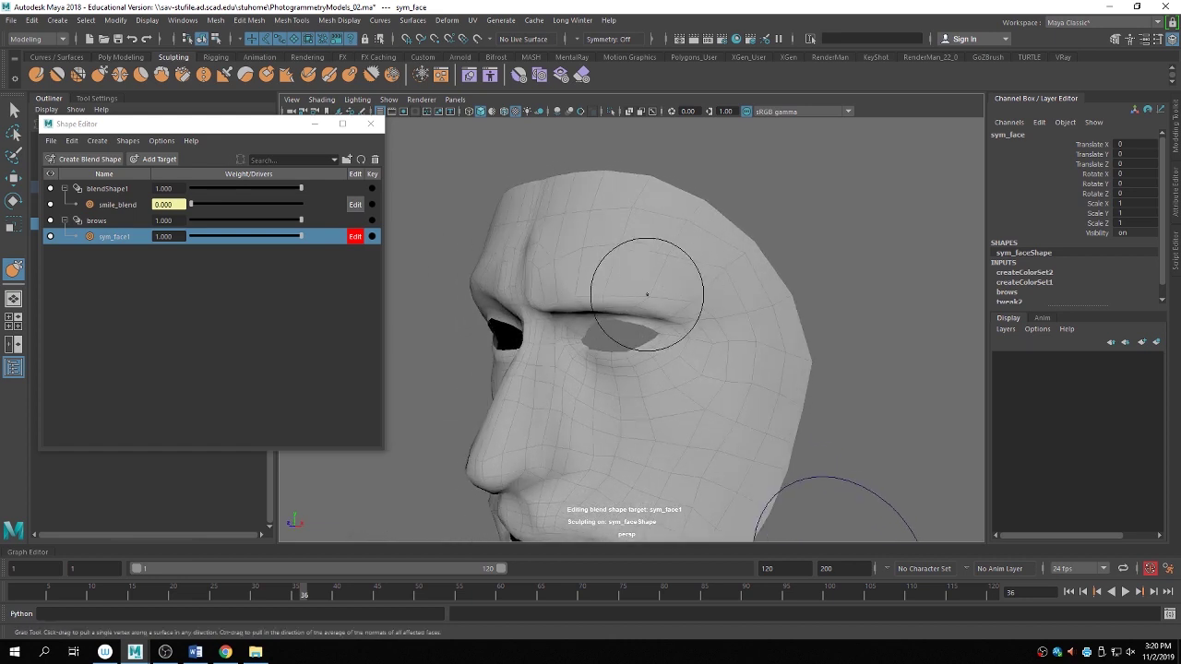
key("ctrl+z")
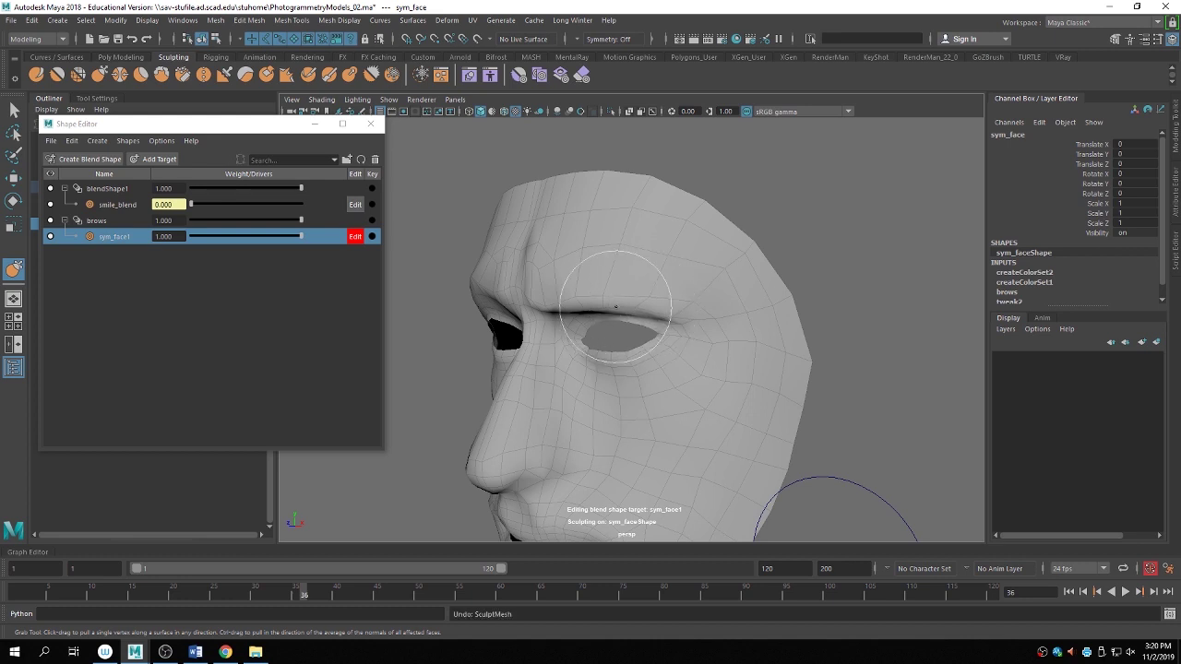
left_click(639, 305)
left_click_drag(601, 310, 645, 300, "alt")
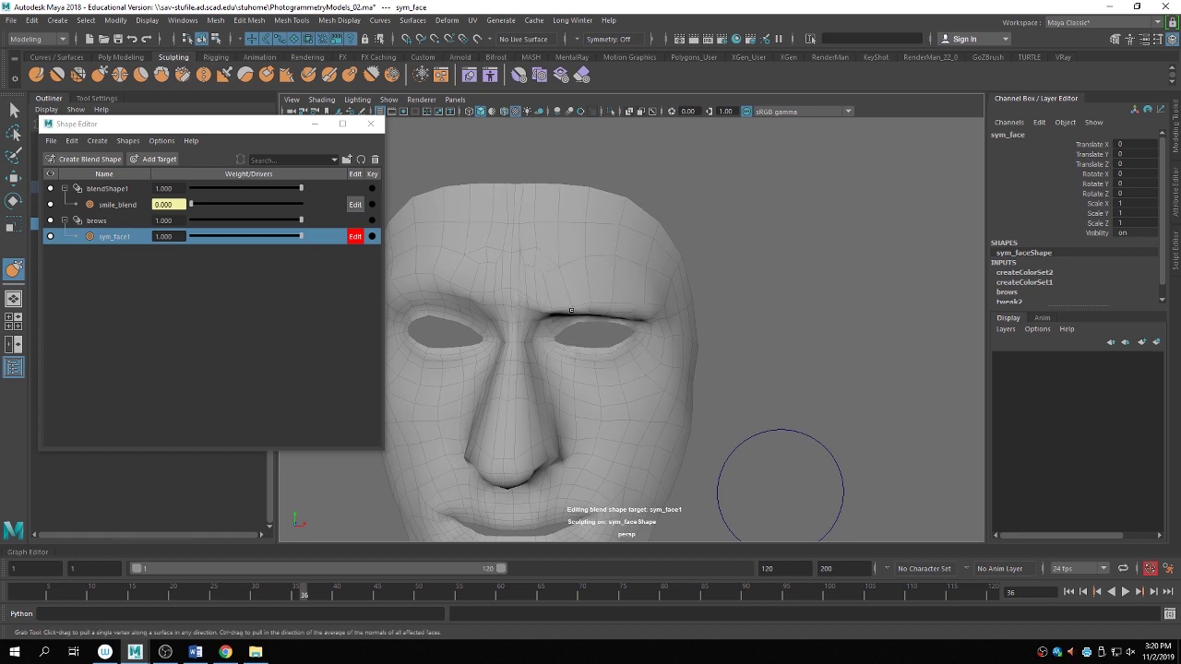
Smooth the brow with a resized smoothing brush, then deselect the mesh.
left_click(57, 74)
left_click_drag(553, 318, 625, 350, "alt")
left_click_drag(661, 299, 698, 342, "alt")
mouse_move(725, 303)
left_mouse_down()
mouse_move(698, 310)
mouse_move(762, 342)
mouse_move(541, 290)
left_mouse_up()
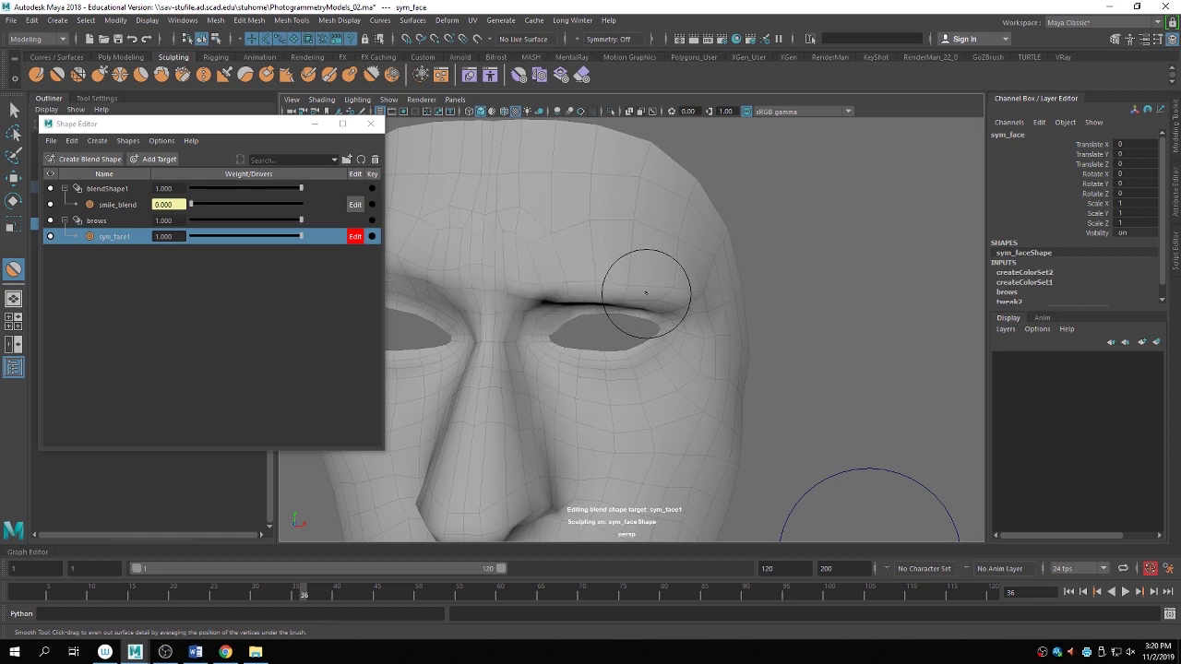
scroll(673, 293, "down", 3)
scroll(674, 293, "down", 4)
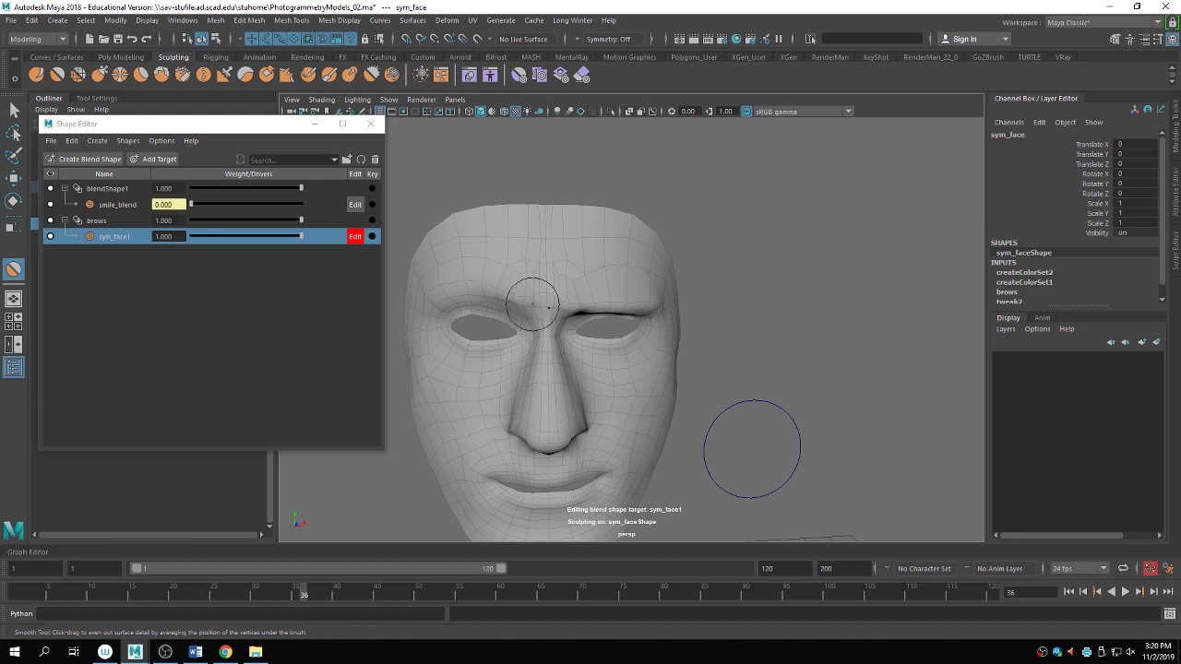
key("q")
left_click(711, 286)
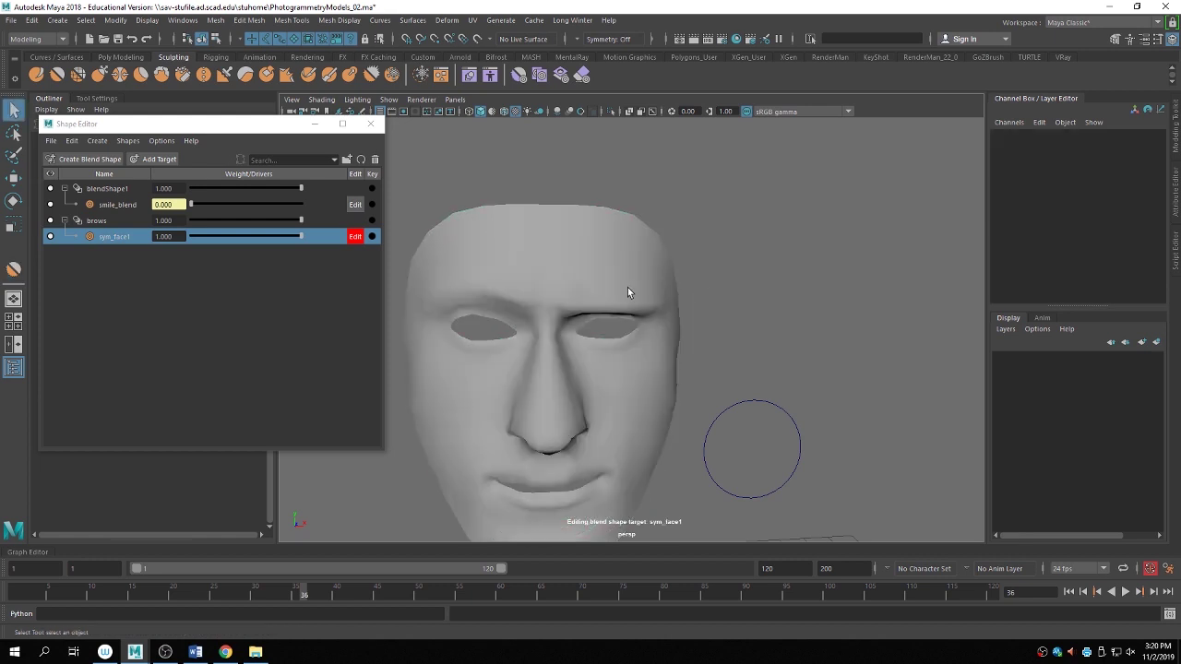
Stop sculpt-editing sym_face1 and preview the brow shape at different weights.
left_click(355, 236)
left_click_drag(296, 244, 359, 269)
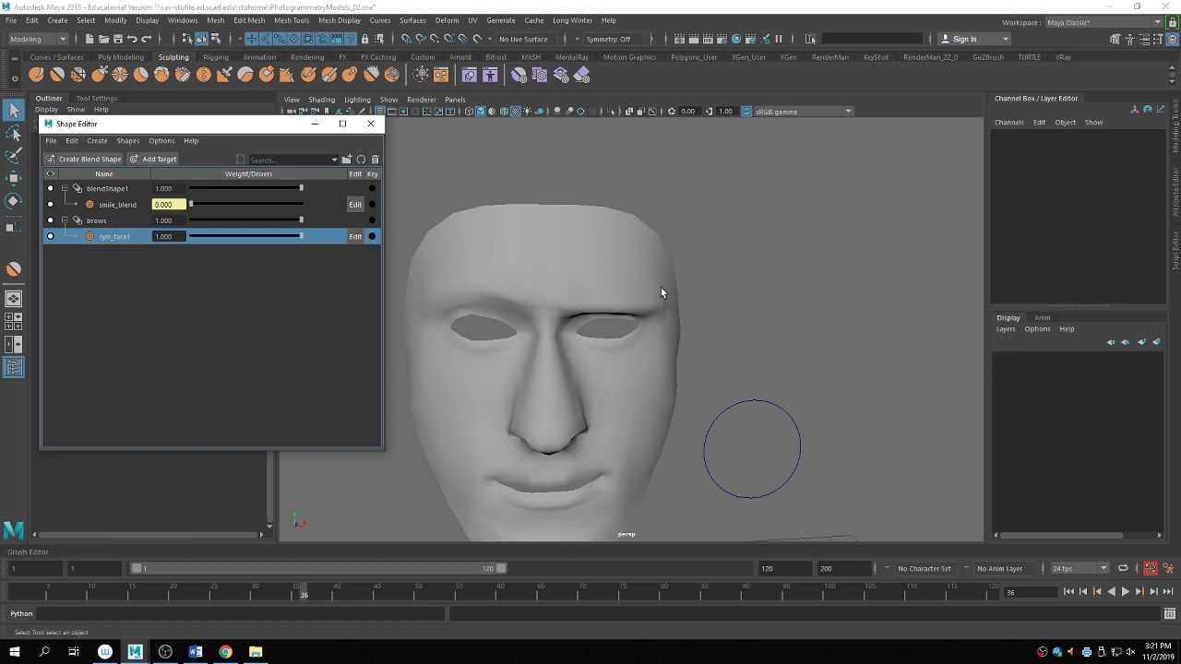
left_click_drag(660, 288, 694, 319, "alt")
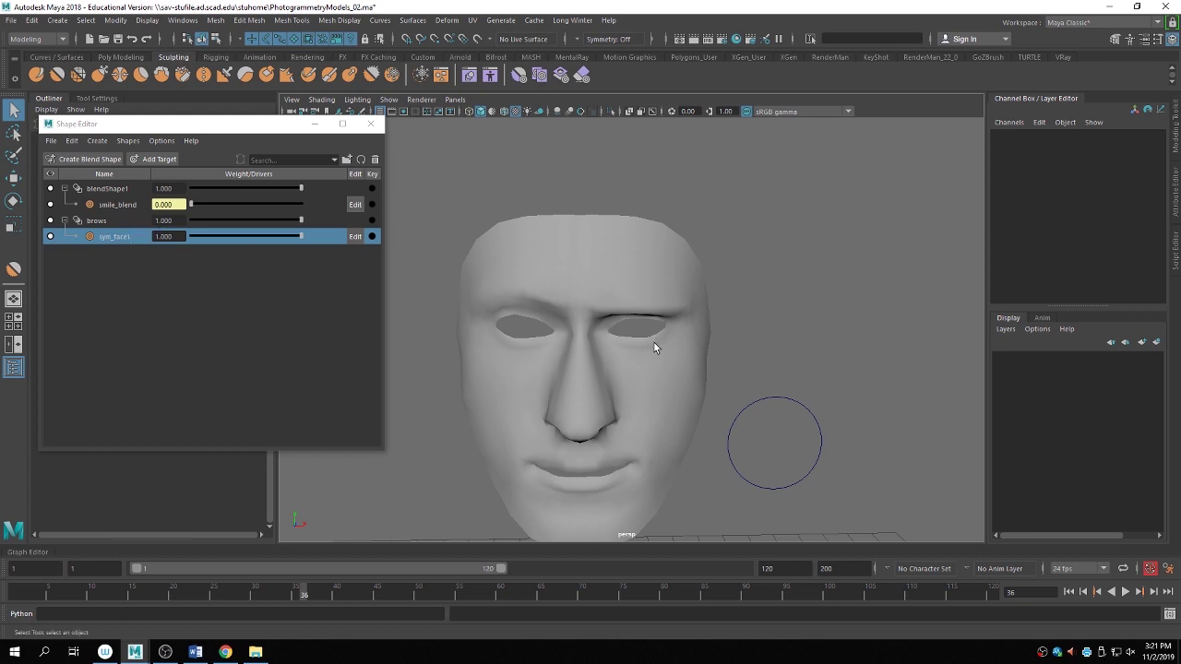
Rename the sym_face1 target to L_brow.
double_click(101, 236)
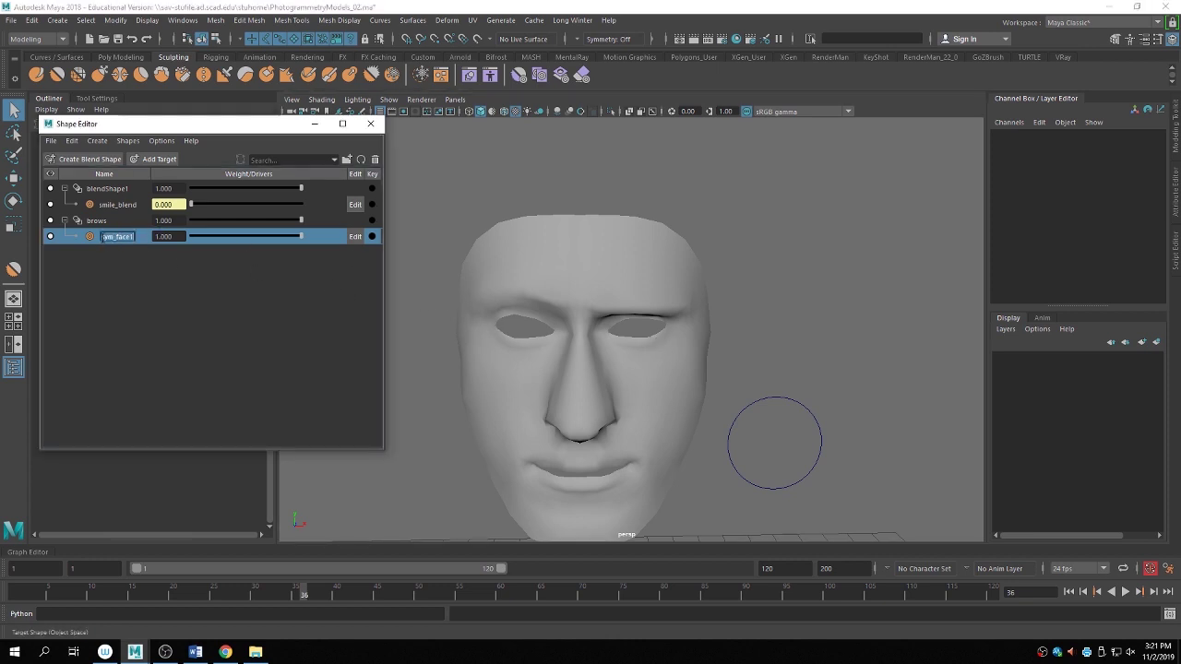
key("BackSpace")
type("L_brow")
key("Return")
Duplicate the L_brow target in the Shape Editor.
right_click(115, 241)
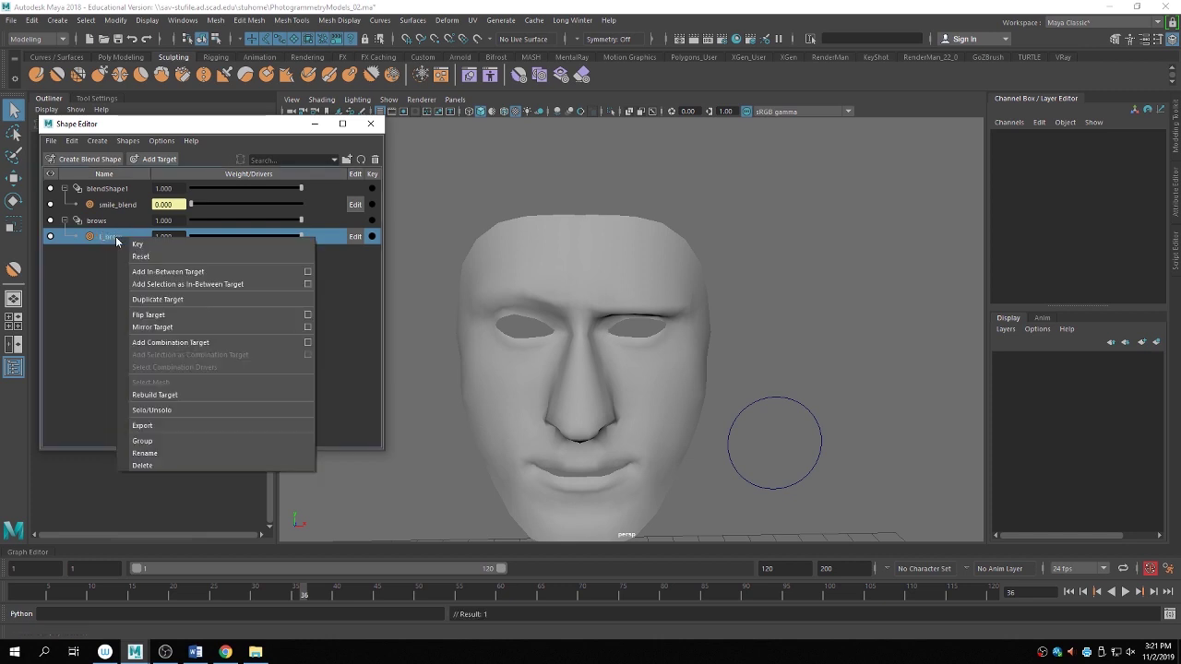
left_click(157, 299)
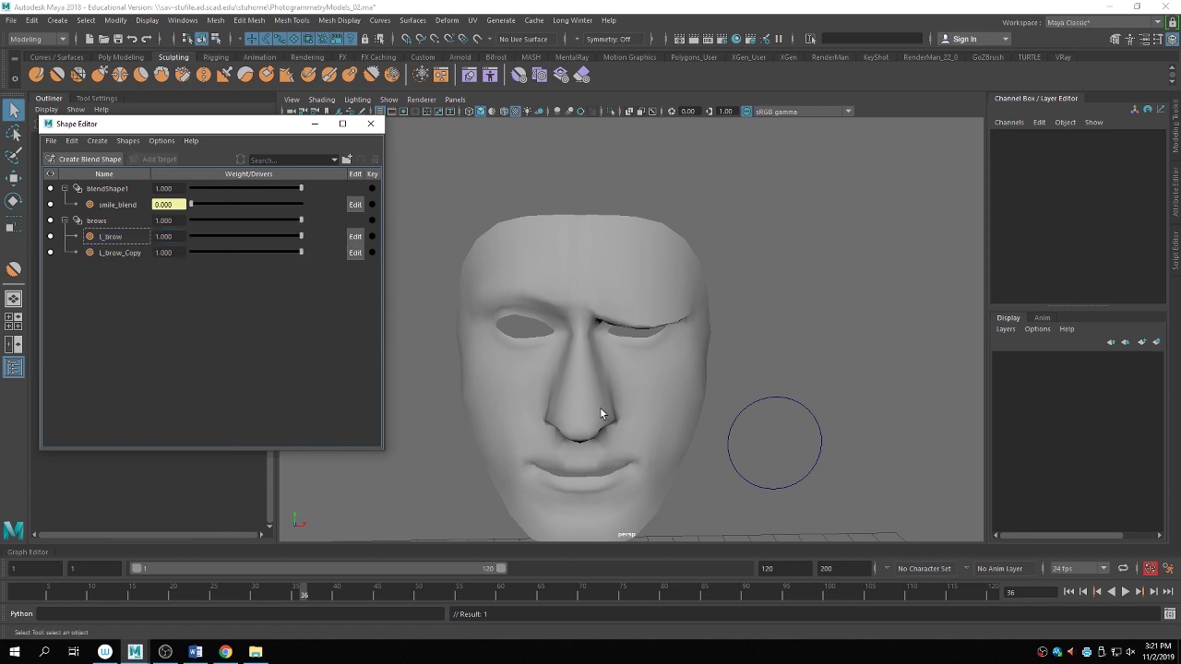
left_click_drag(600, 408, 661, 295, "alt")
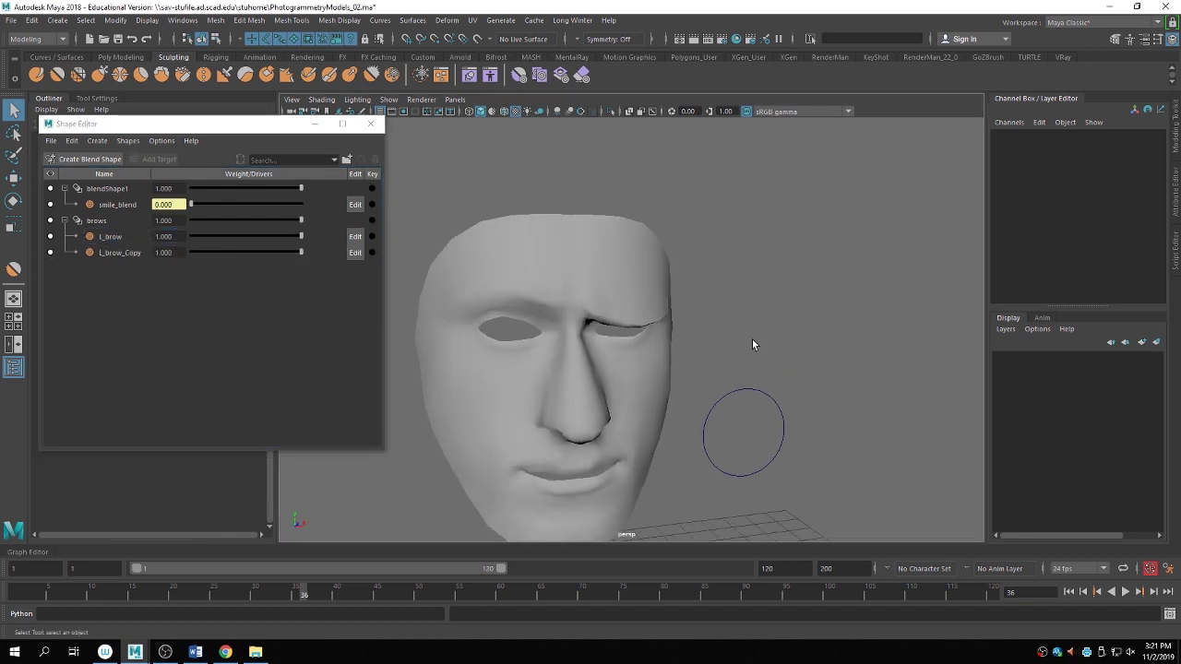
left_click_drag(752, 338, 584, 340, "alt")
right_click_drag(601, 375, 811, 329, "alt")
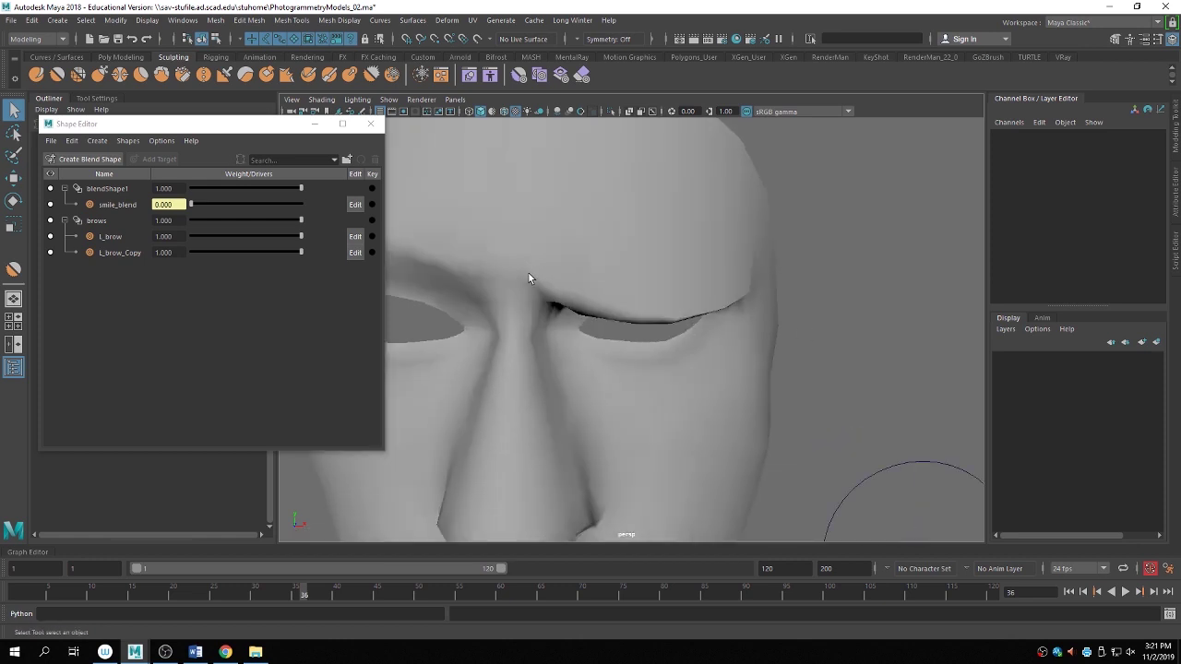
Rename the duplicated target to R_brow.
double_click(120, 252)
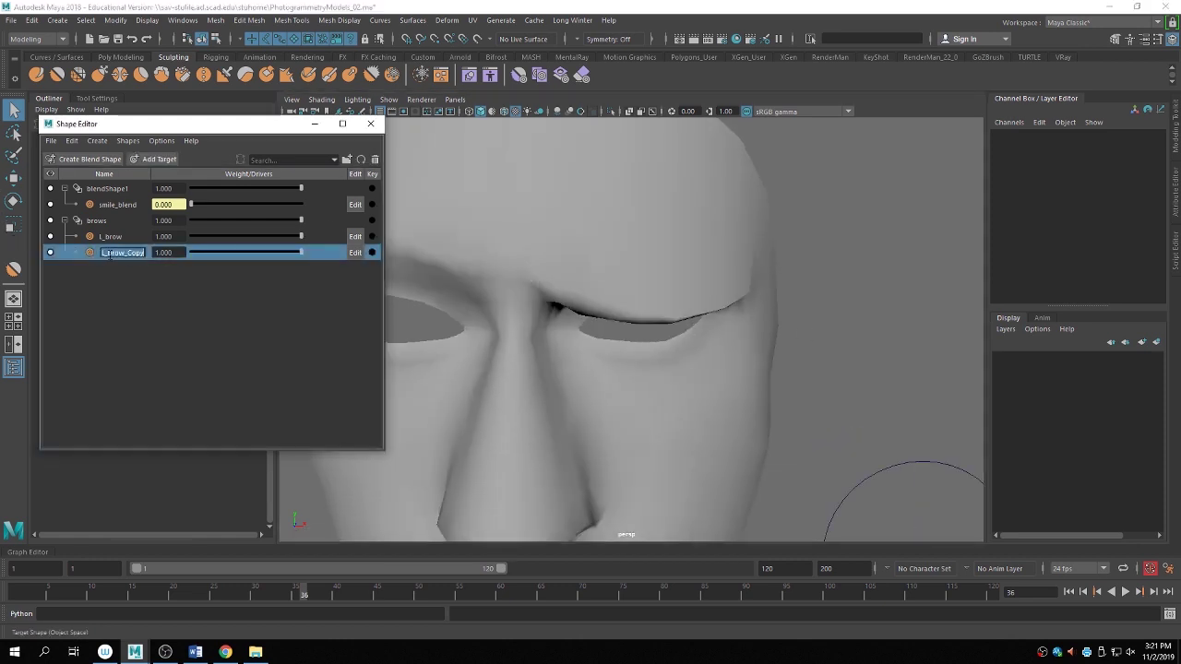
left_click(105, 253)
key("BackSpace")
type("R")
key("Return")
Flip R_brow so it lowers the opposite brow.
right_click(120, 252)
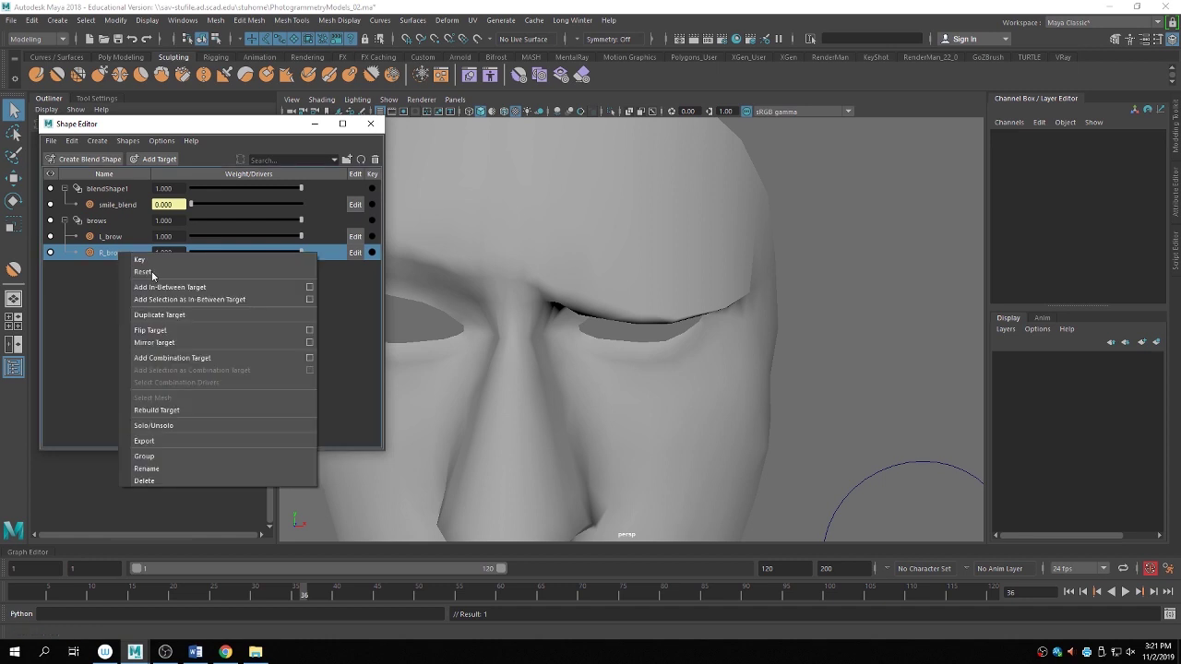
left_click(175, 330)
left_click_drag(721, 322, 706, 348, "alt")
scroll(664, 330, "down", 5)
left_click(131, 238)
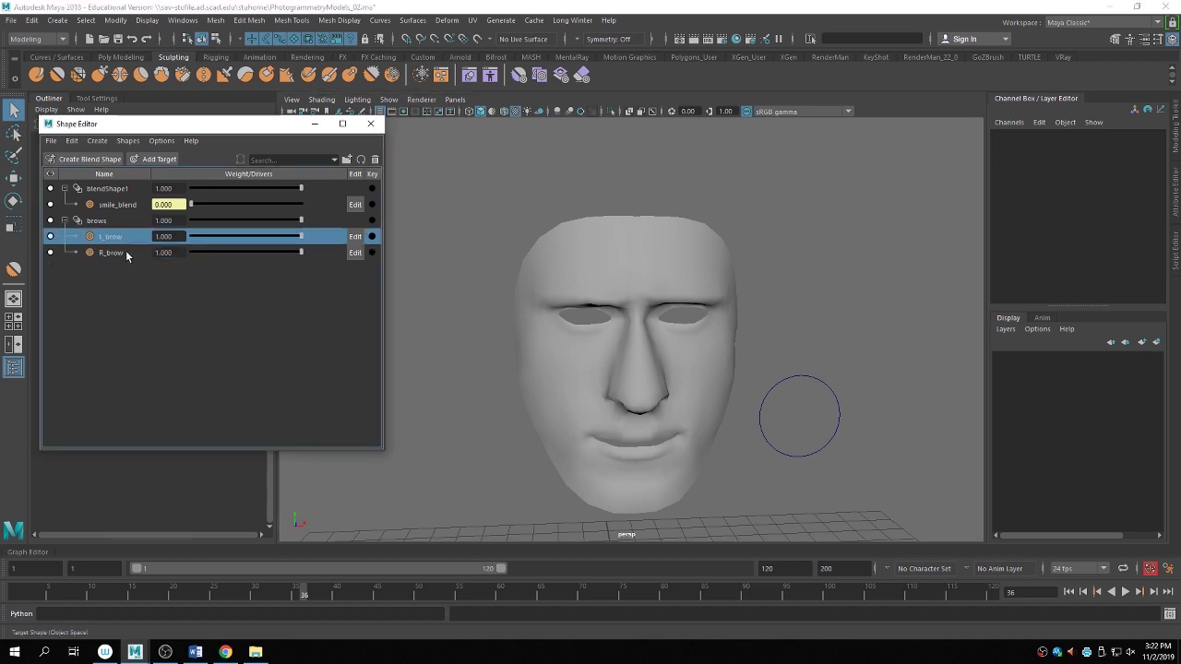
left_click(125, 250, "shift")
left_click_drag(292, 241, 343, 265)
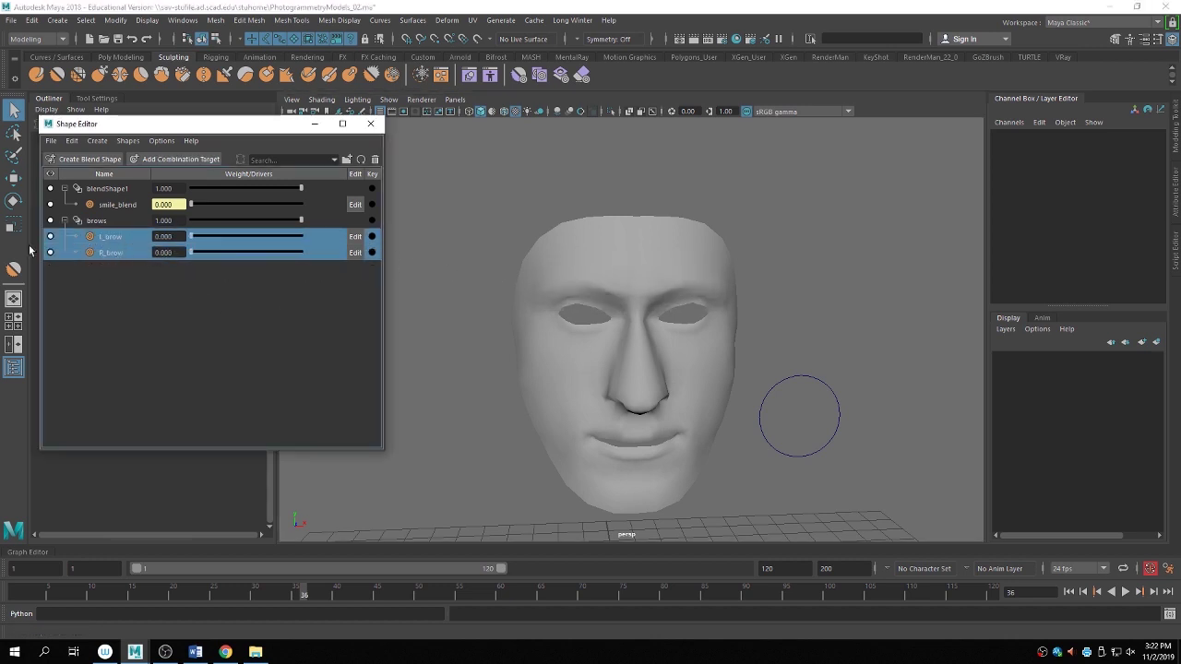
left_click_drag(448, 272, 870, 343, "alt")
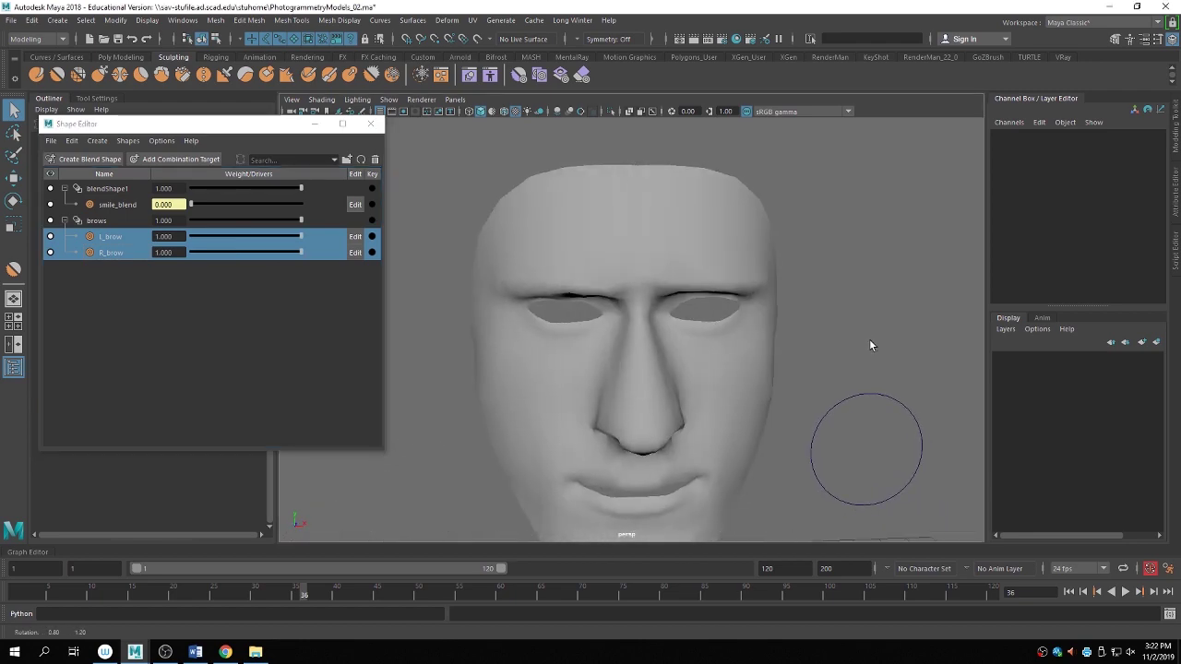
left_click(745, 390)
mouse_move(746, 390)
left_mouse_down("alt")
mouse_move(724, 389)
mouse_move(745, 390)
left_mouse_up("alt")
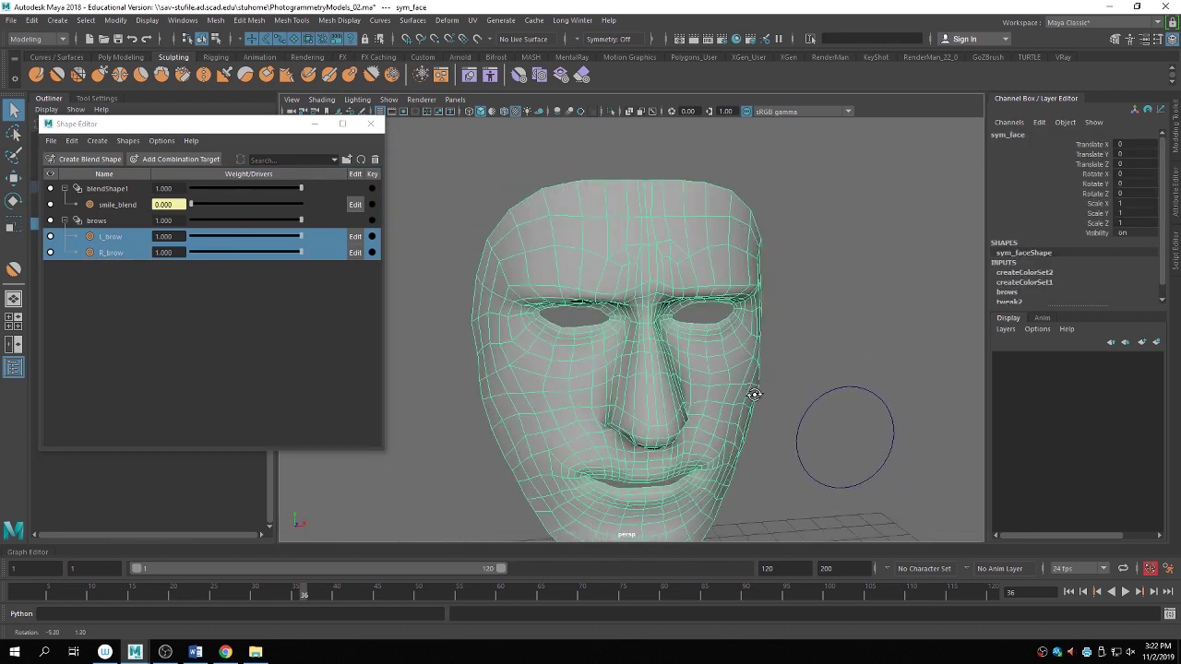
scroll(818, 384, "up", 2)
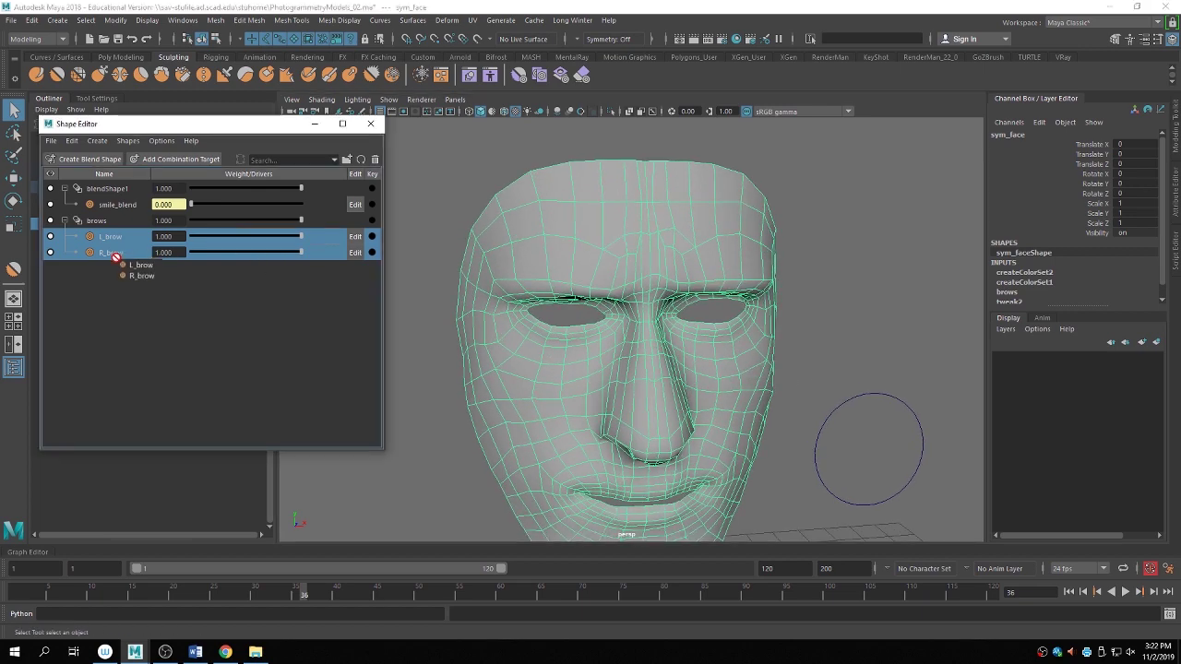
left_click_drag(283, 237, 348, 240)
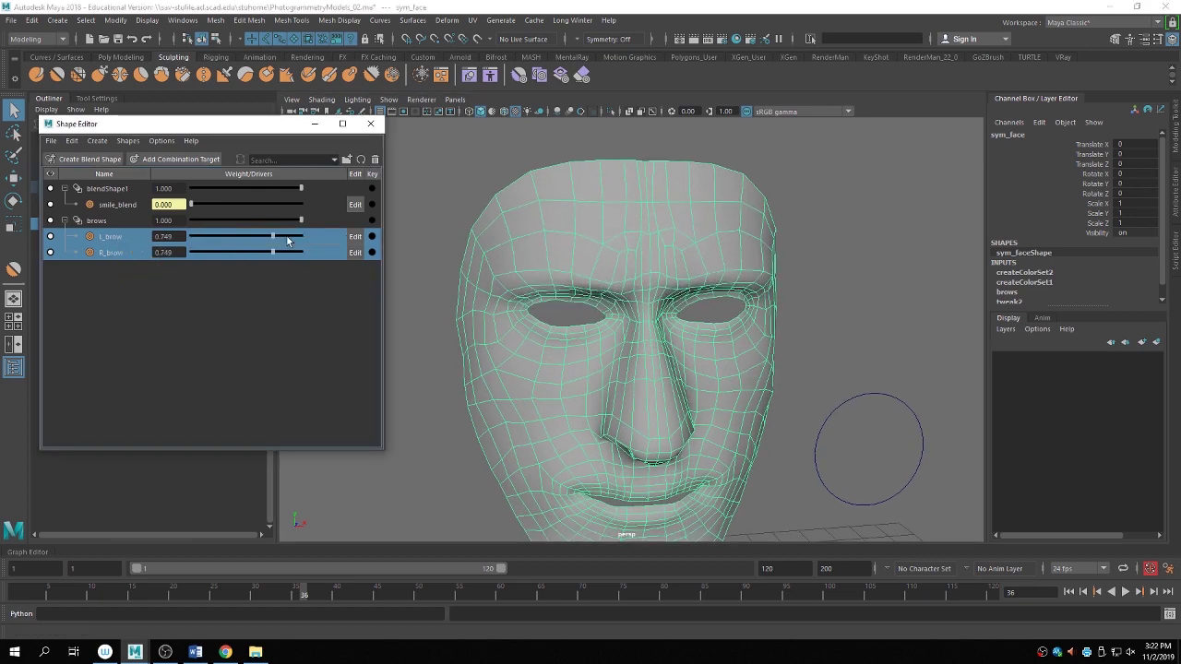
scroll(738, 253, "down", 2)
left_click(865, 261)
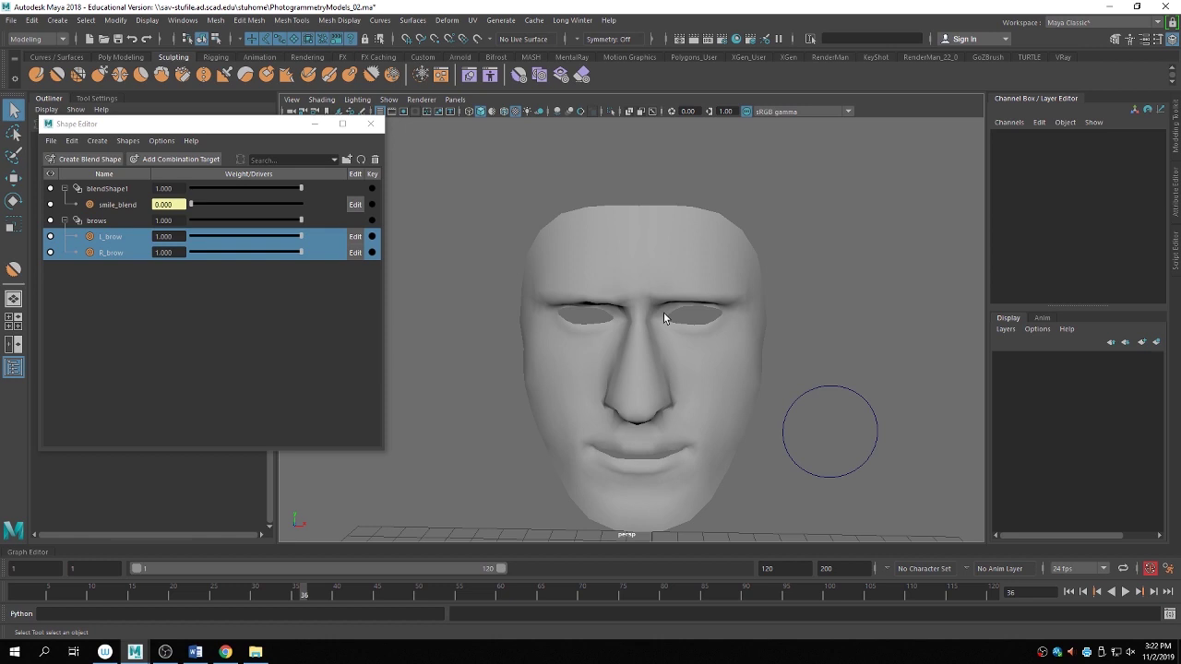
scroll(672, 310, "up", 3)
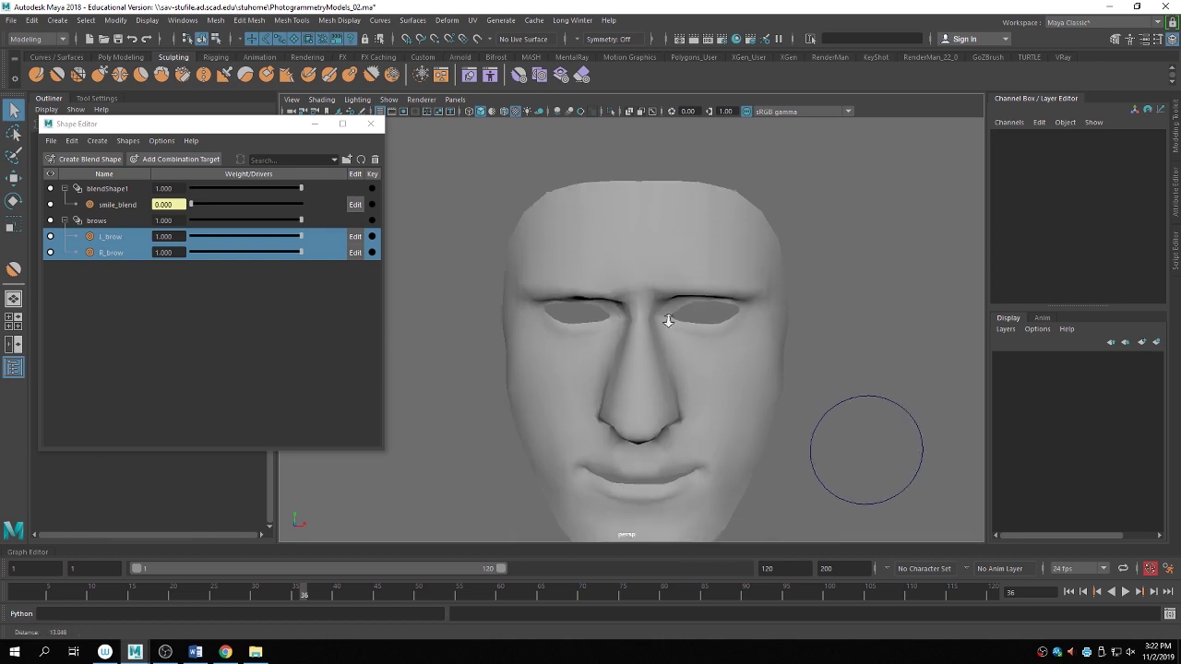
scroll(708, 344, "down", 3)
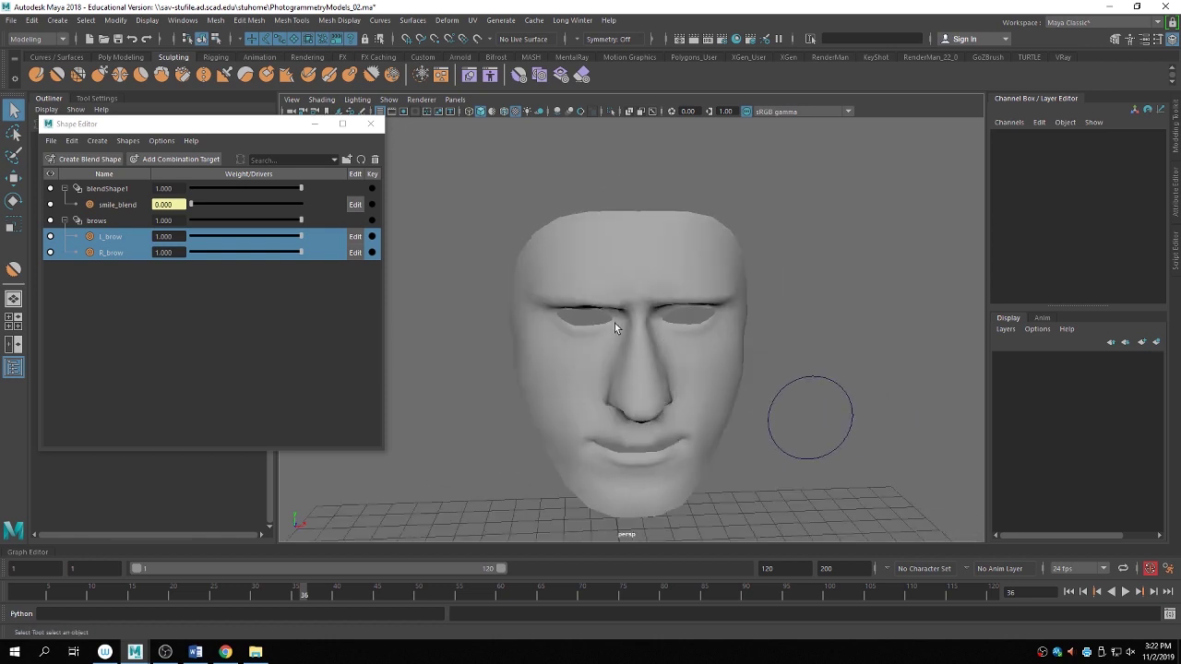
scroll(753, 329, "up", 4)
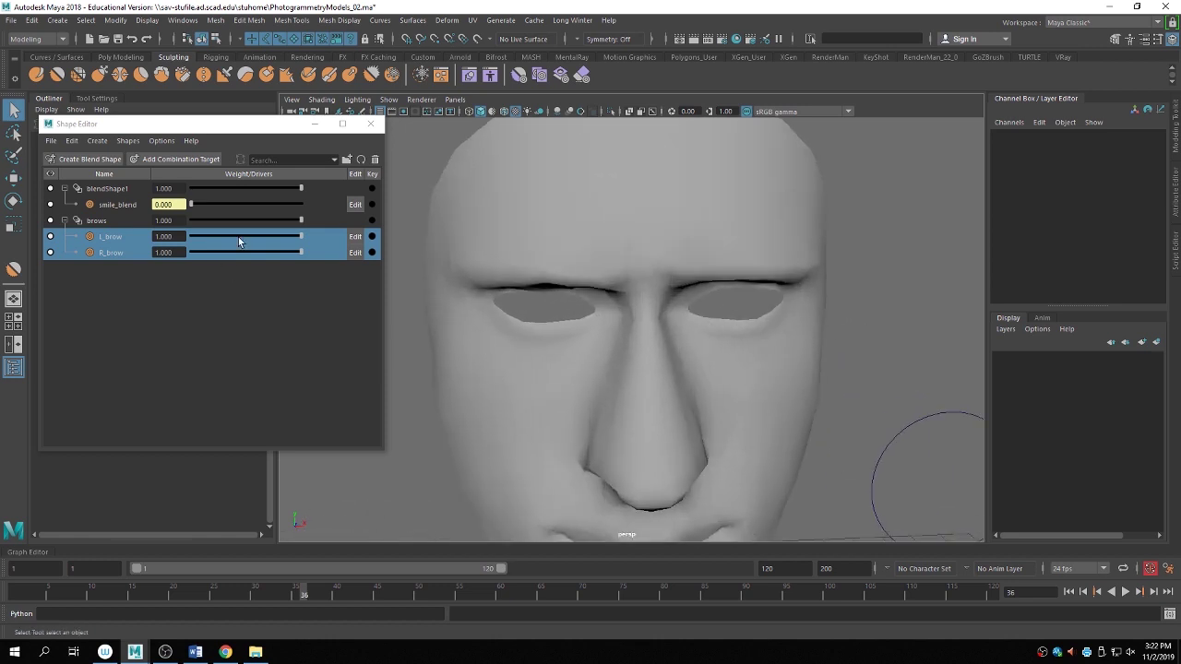
left_click_drag(238, 237, 189, 239)
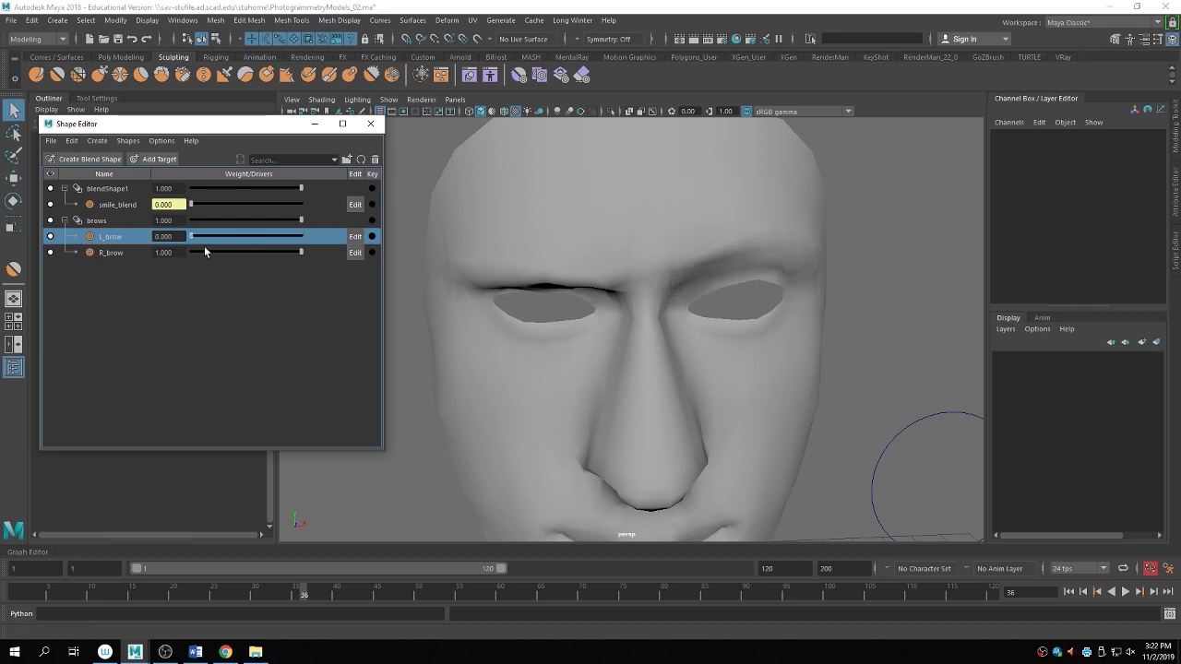
left_click_drag(282, 251, 101, 268)
left_click_drag(200, 237, 384, 259)
left_click(517, 265)
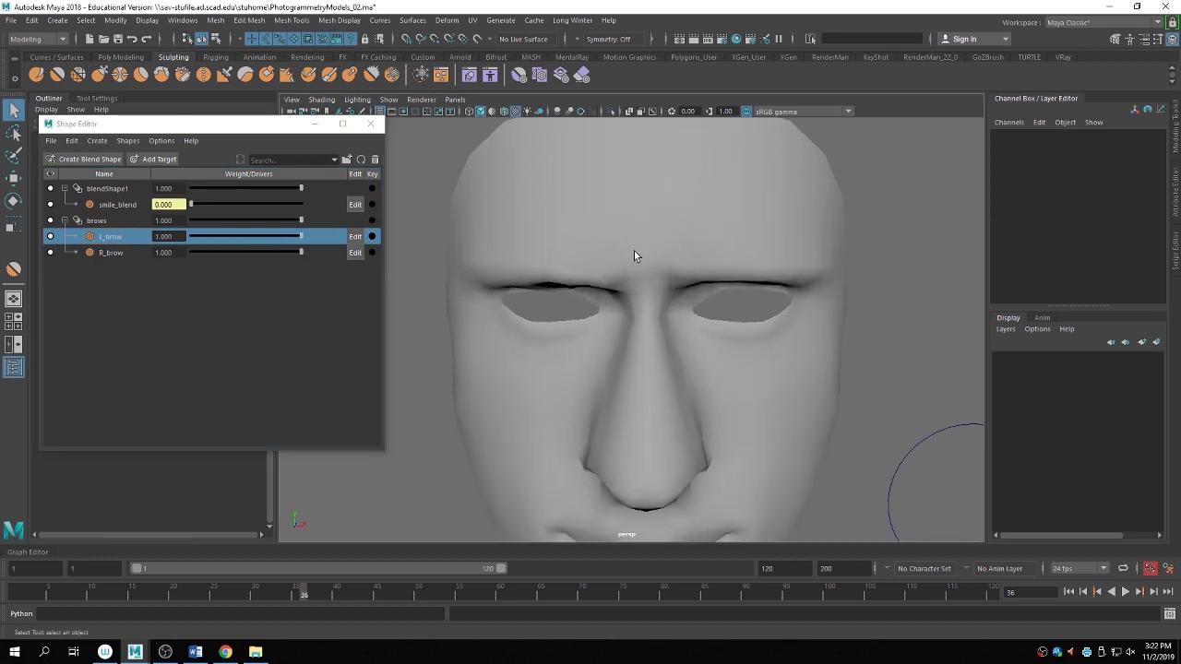
left_click_drag(633, 250, 706, 351, "alt")
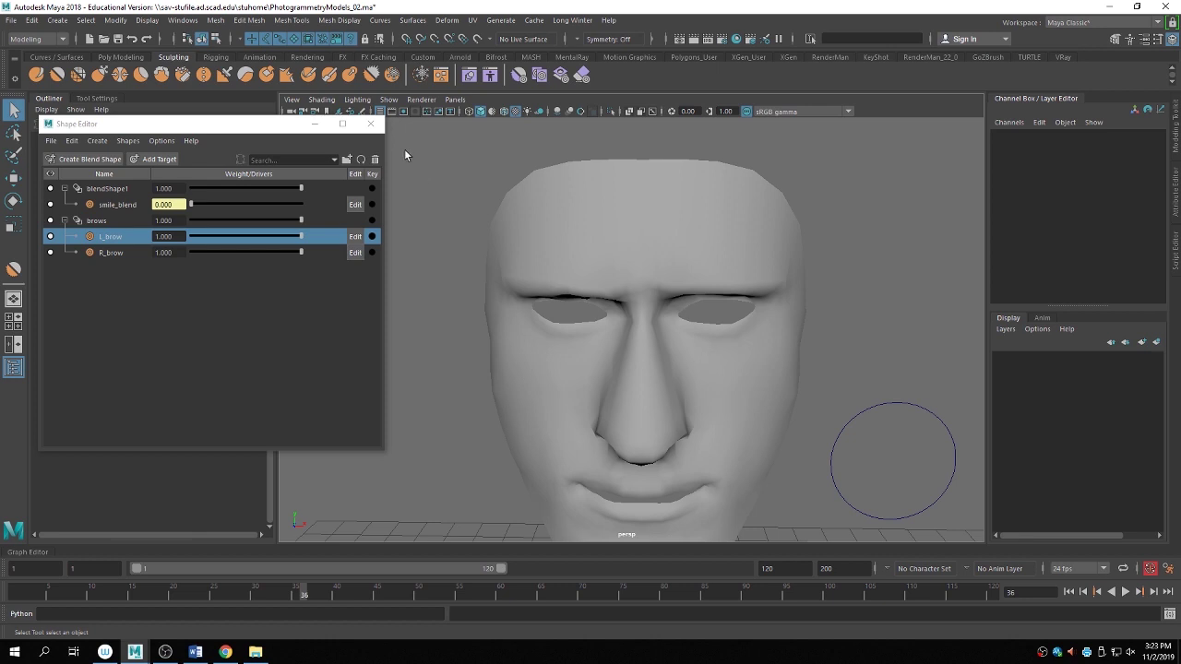
Combine L_brow and R_brow into a new combination target and select the face mesh for sculpting.
left_click(113, 253, "shift")
right_click(113, 254)
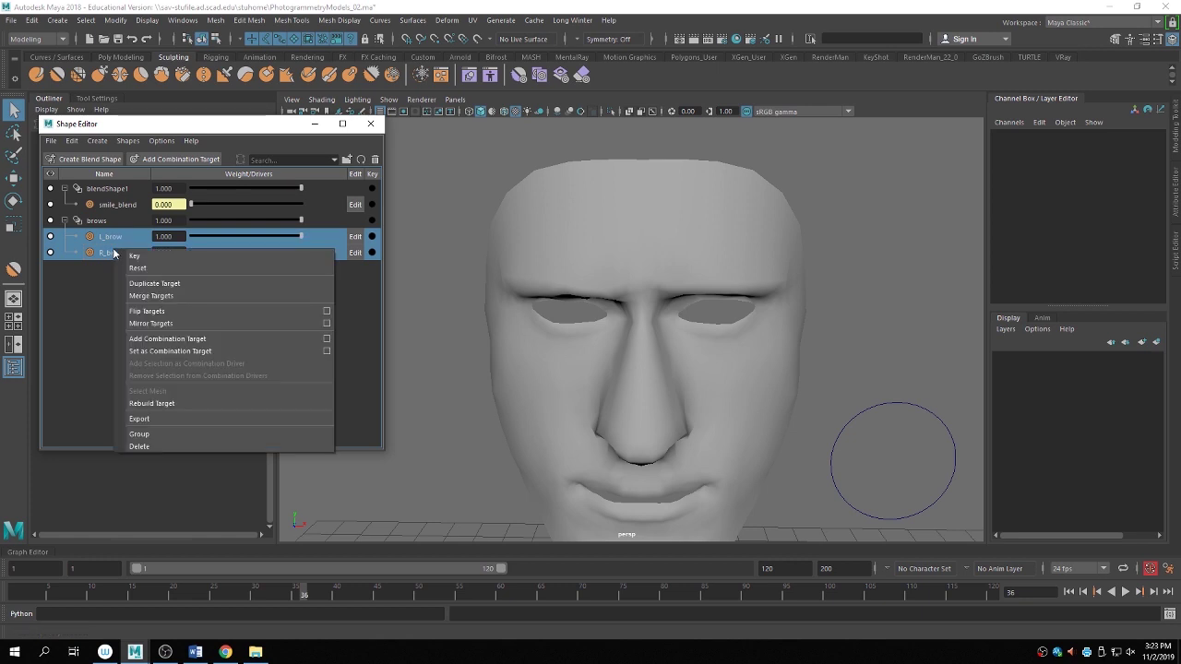
left_click(166, 338)
scroll(686, 309, "up", 5)
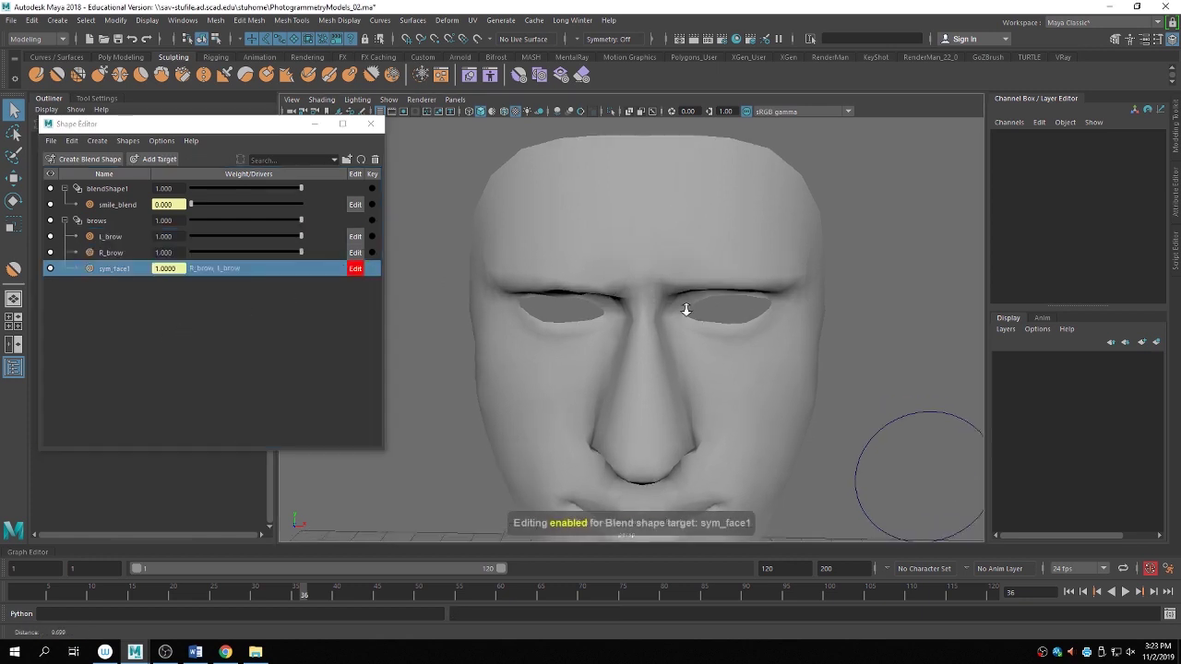
left_click(643, 256)
scroll(680, 268, "up", 2)
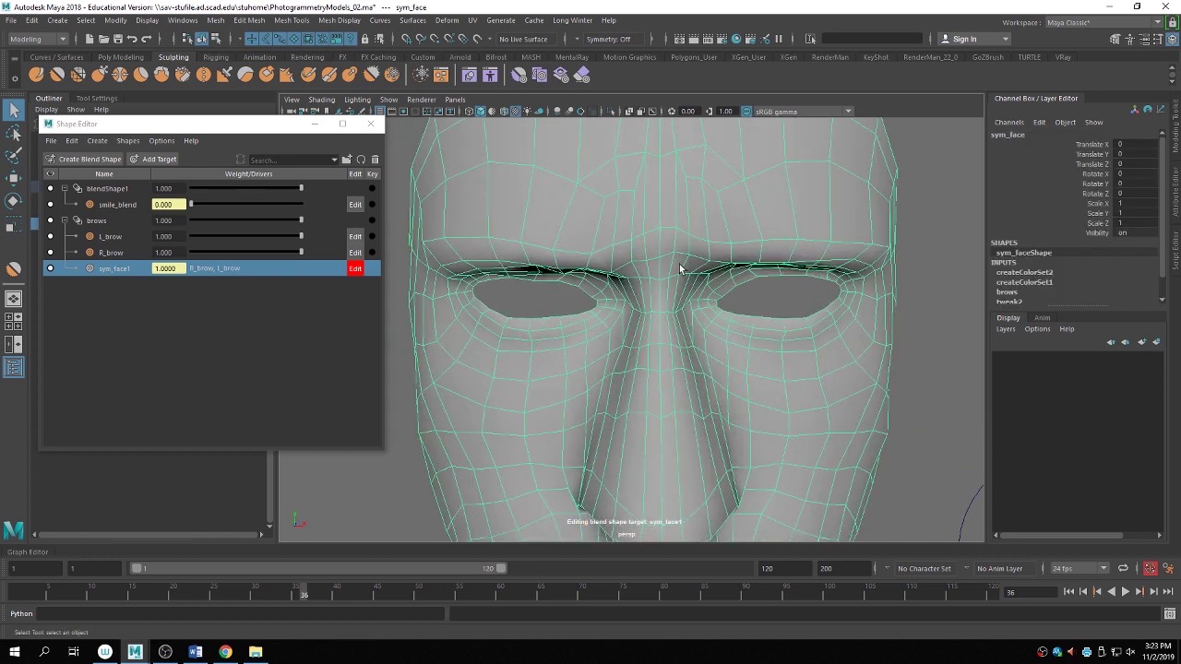
right_click(672, 253)
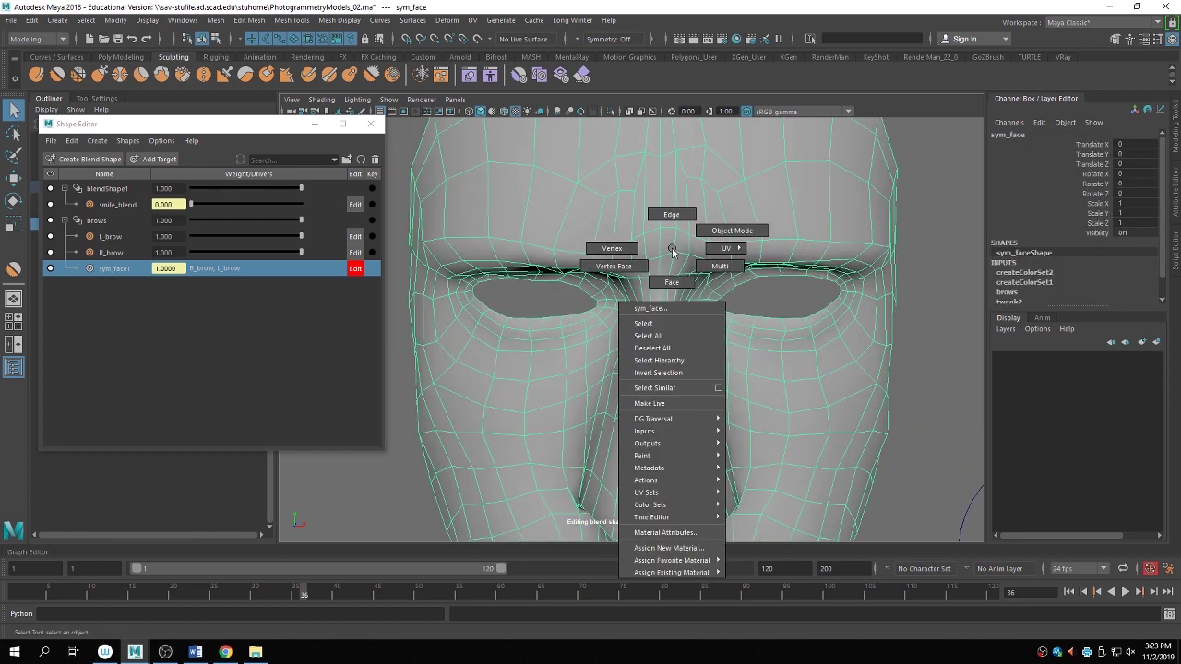
Pull the skin between the brows into a fold with the Grab brush on sym_face1.
left_click(78, 73)
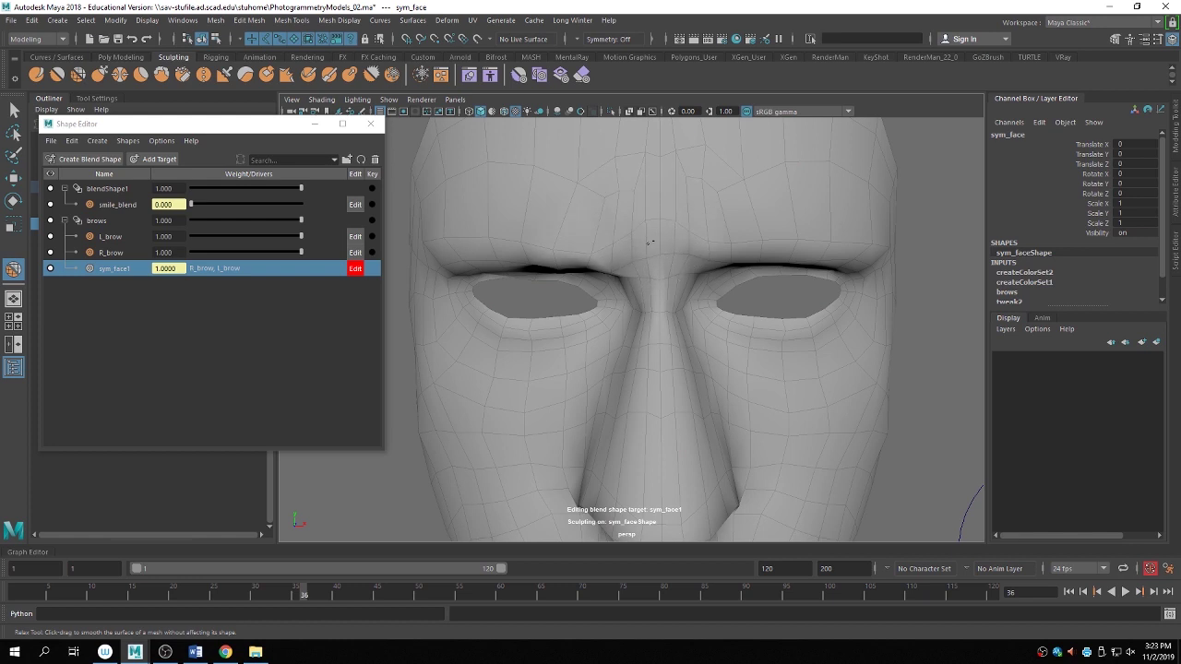
scroll(683, 232, "down", 3)
key("ctrl+z")
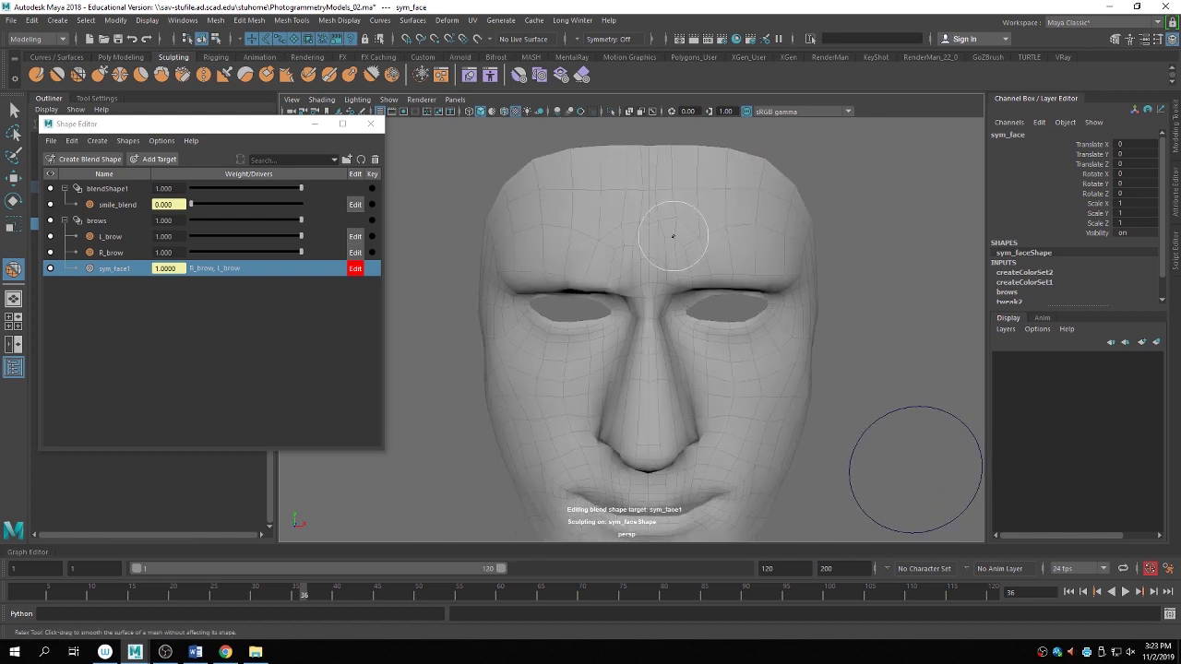
scroll(510, 228, "up", 2)
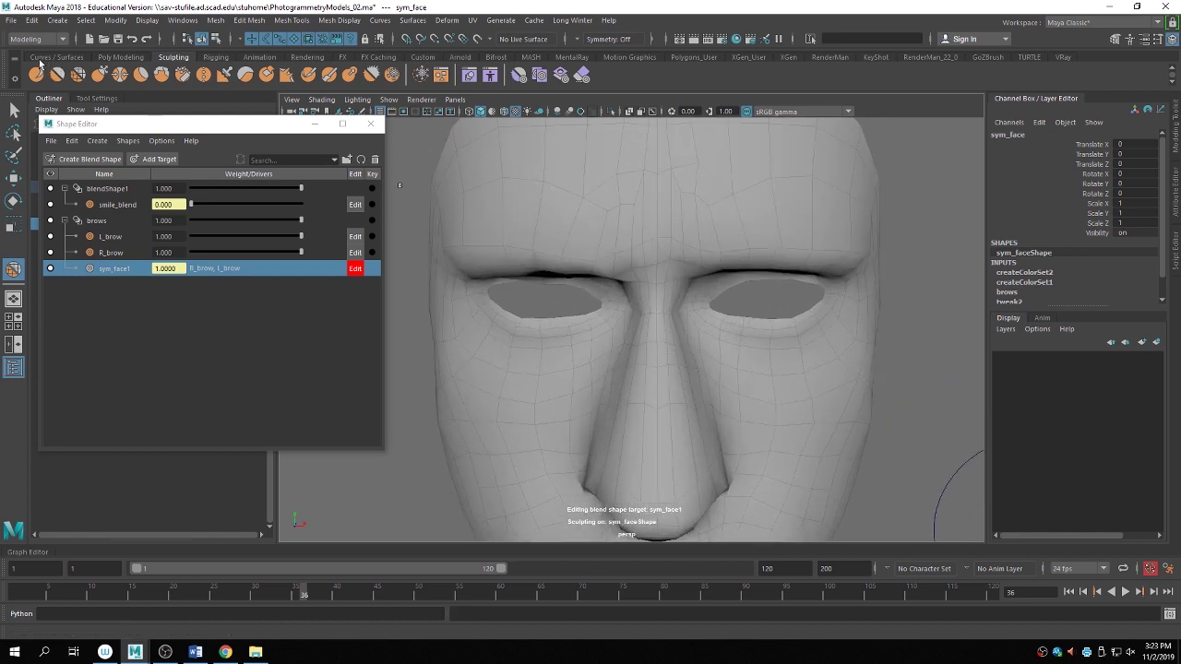
left_click(98, 74)
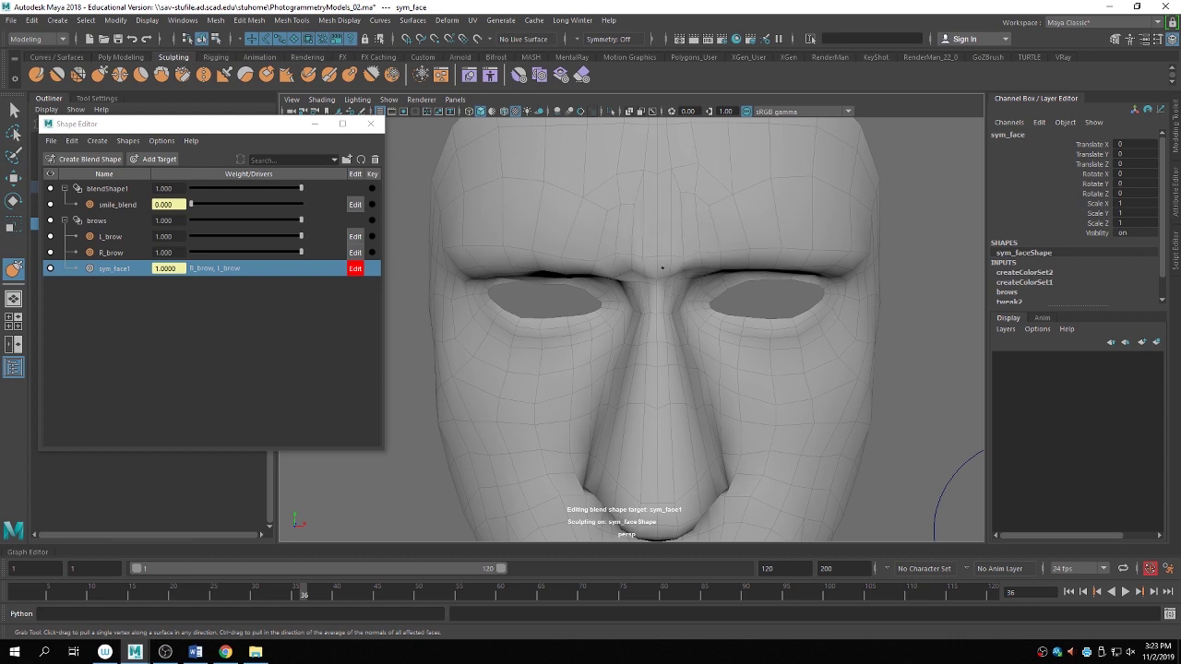
mouse_move(646, 277)
left_mouse_down("alt")
mouse_move(672, 277)
mouse_move(654, 296)
left_mouse_up("alt")
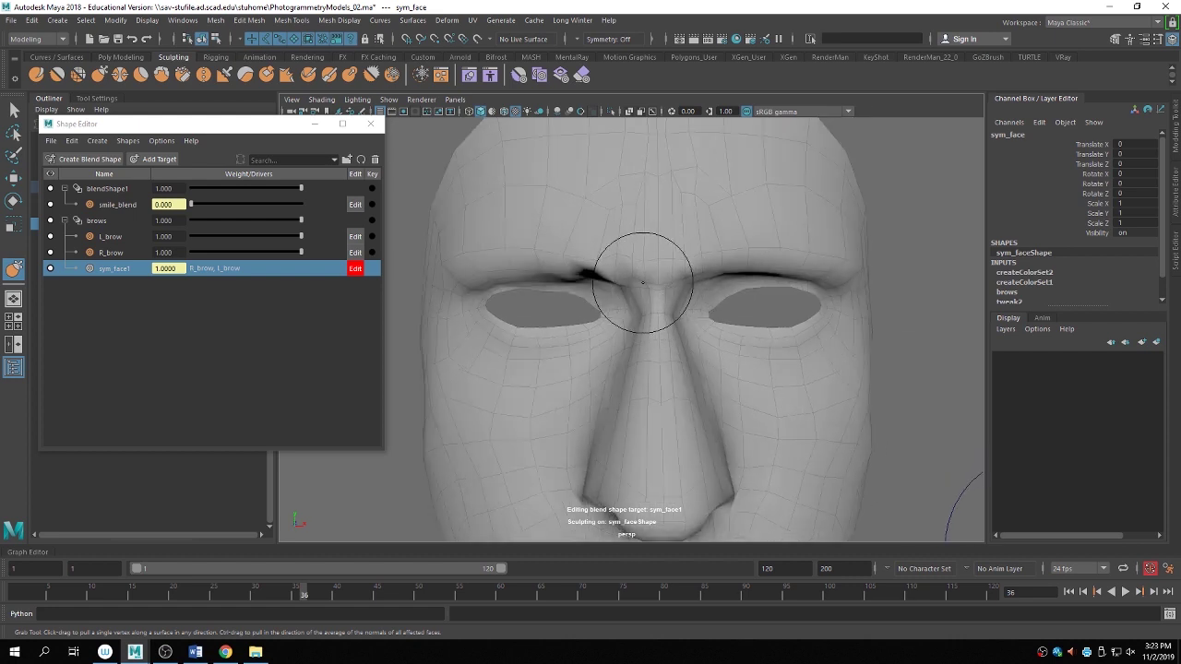
scroll(642, 281, "down", 3)
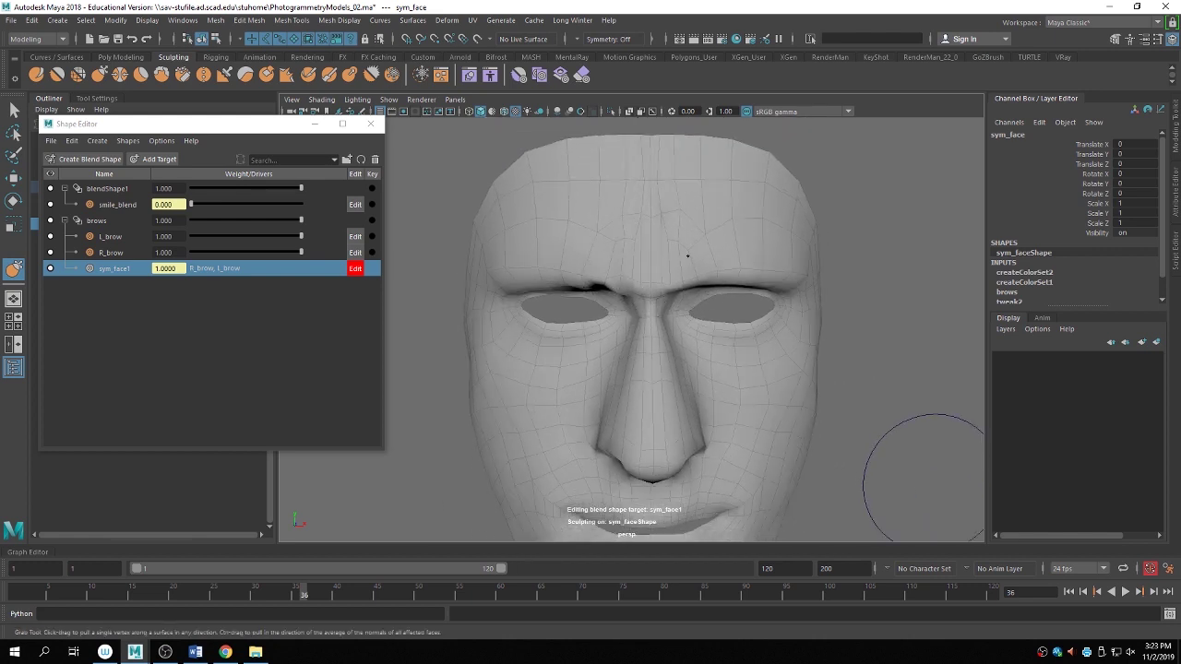
mouse_move(639, 281)
left_mouse_down()
mouse_move(633, 256)
mouse_move(684, 270)
left_mouse_up()
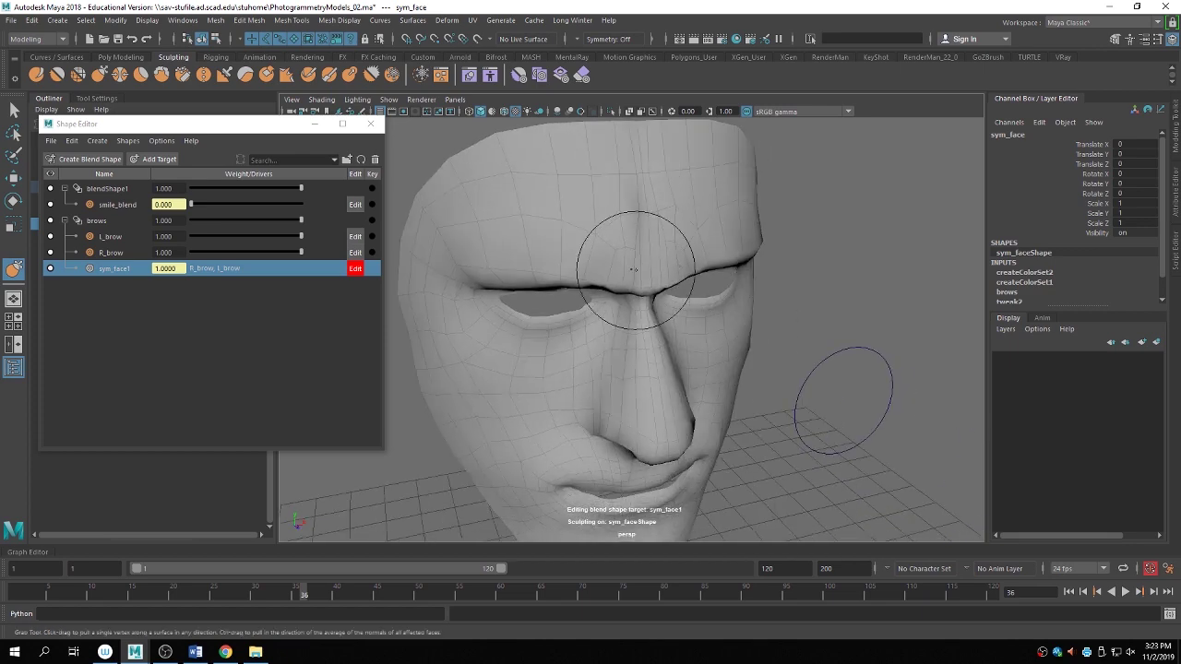
Smooth the brow and forehead area of sym_face1 with the Smooth brush.
left_click(56, 73)
mouse_move(572, 230)
left_mouse_down("alt")
mouse_move(611, 243)
mouse_move(654, 229)
mouse_move(636, 226)
left_mouse_up("alt")
scroll(678, 297, "up", 3)
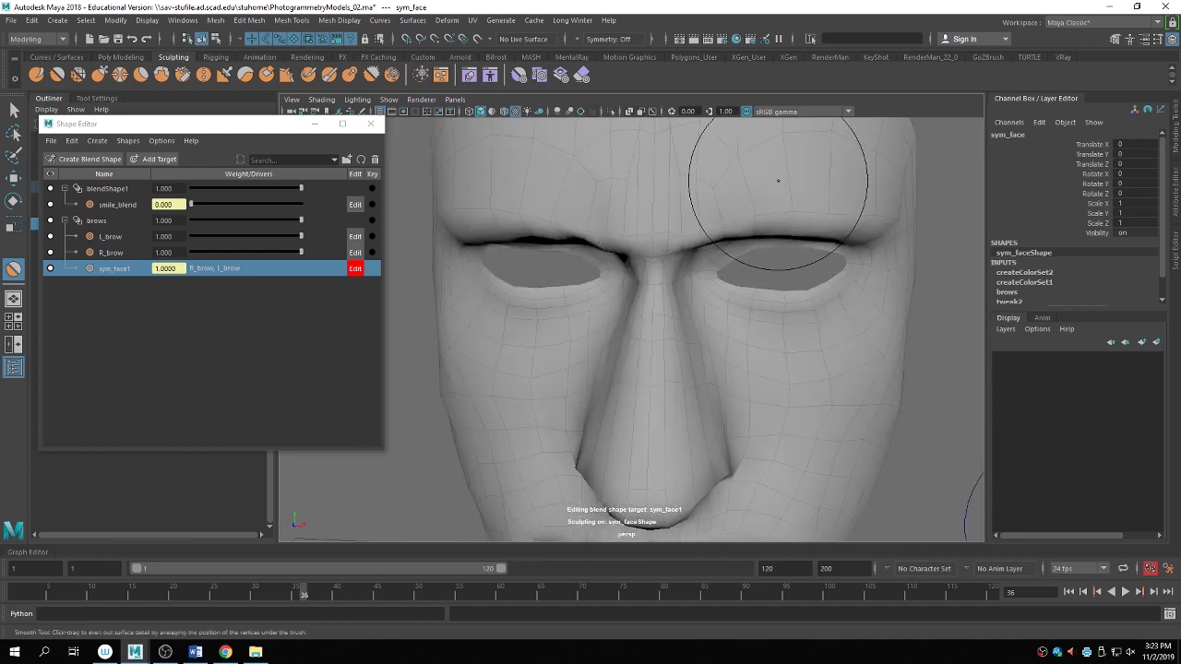
mouse_move(778, 181)
left_mouse_down("alt")
mouse_move(657, 191)
mouse_move(667, 212)
mouse_move(643, 194)
left_mouse_up("alt")
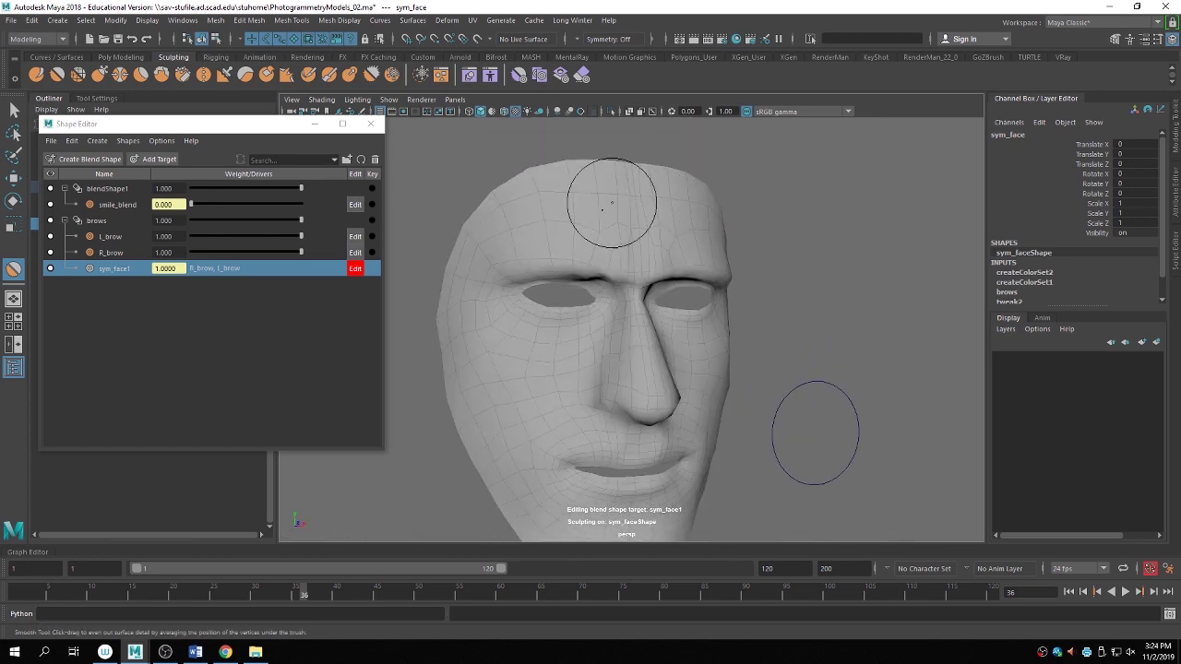
scroll(646, 258, "up", 5)
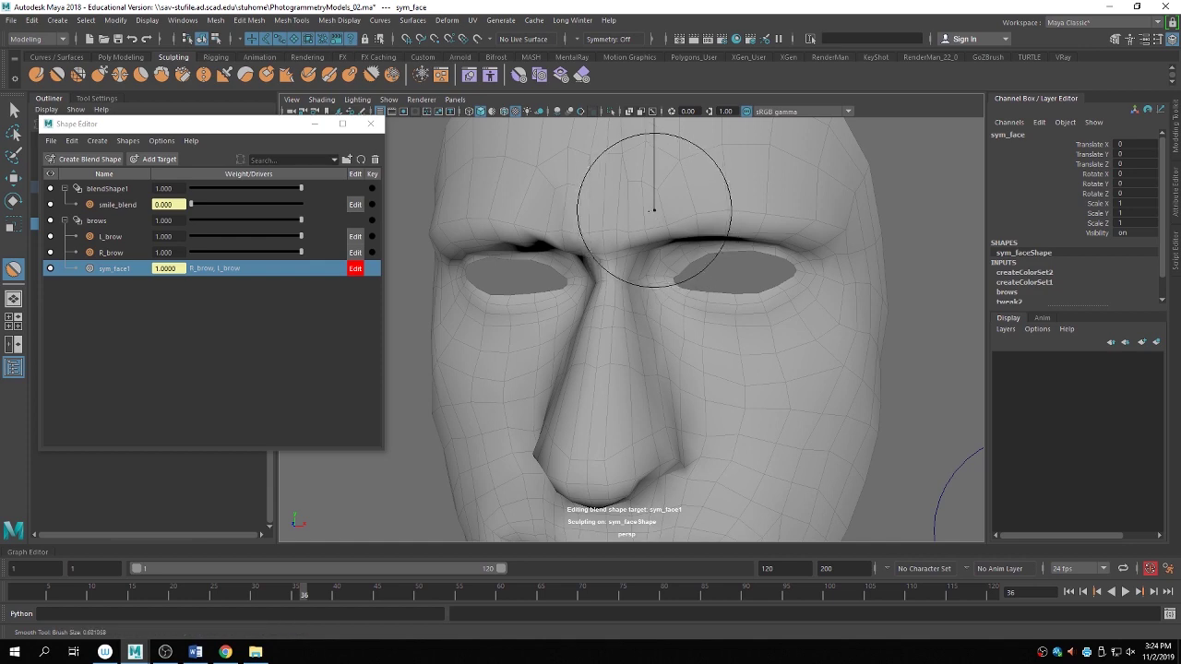
mouse_move(625, 211)
left_mouse_down("alt")
mouse_move(608, 241)
mouse_move(575, 255)
mouse_move(719, 311)
left_mouse_up("alt")
Exit sculpting, turn off editing of sym_face1, and clear the face selection.
key("q")
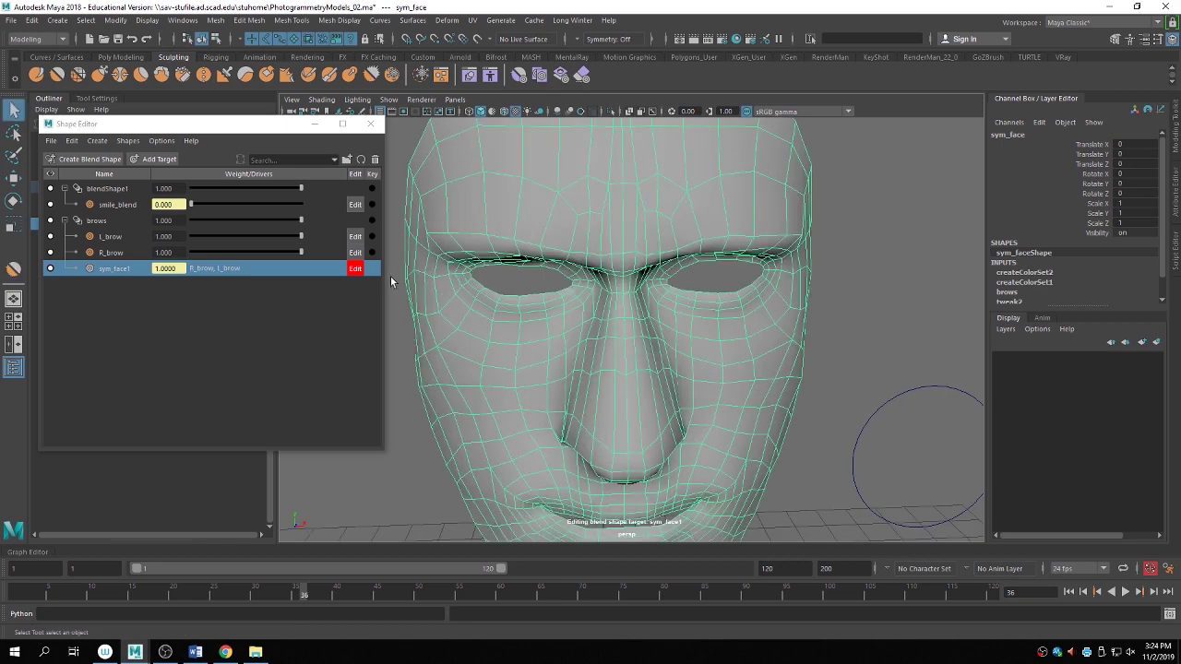
left_click(355, 267)
scroll(861, 306, "down", 3)
left_click(861, 300)
mouse_move(858, 305)
left_mouse_down("alt")
mouse_move(778, 347)
mouse_move(728, 357)
left_mouse_up("alt")
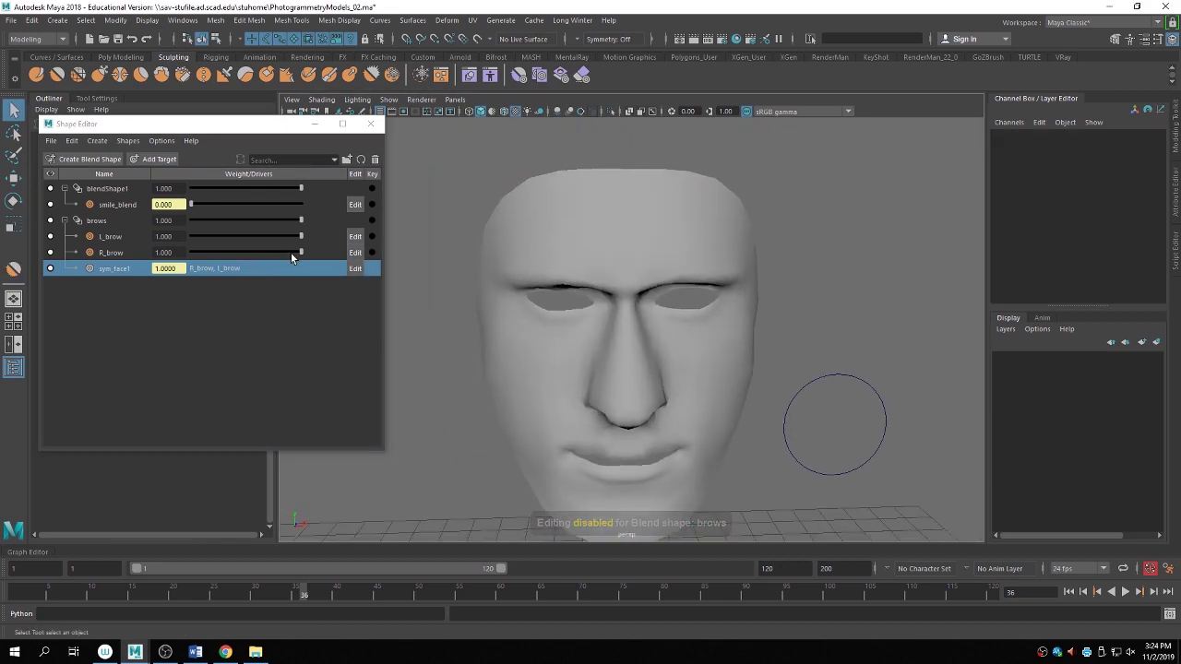
Test the R_brow and L_brow weights, singly and together, then return them to 0.
left_click_drag(300, 251, 145, 267)
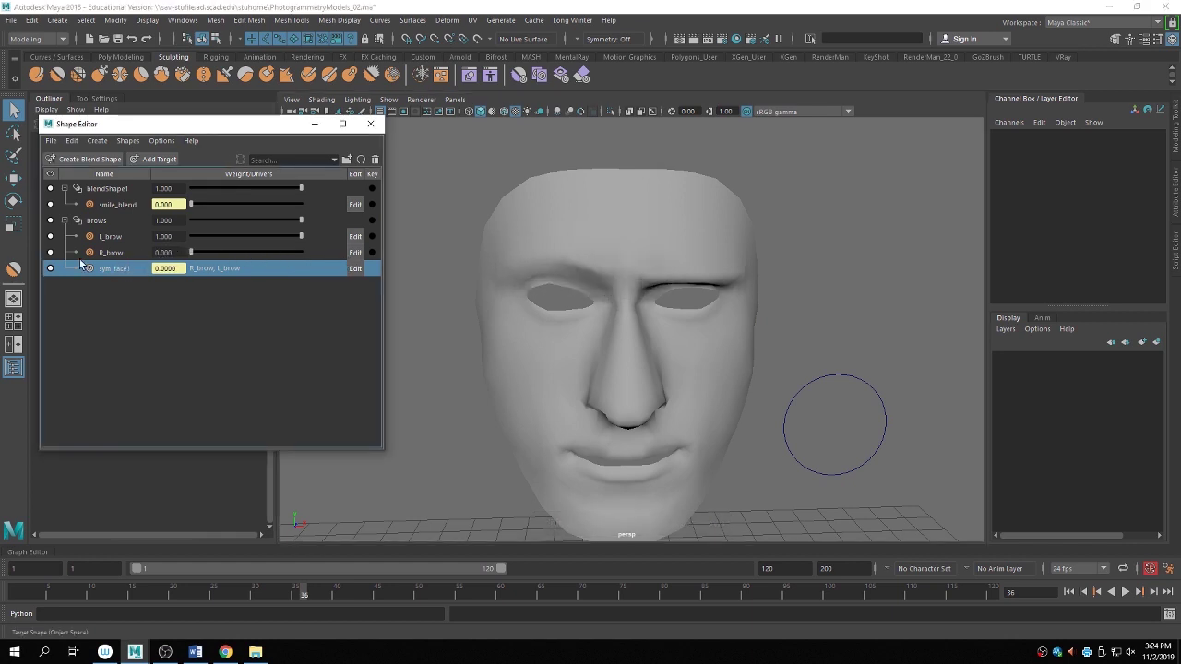
left_click_drag(194, 252, 343, 251)
left_click(114, 238, "shift")
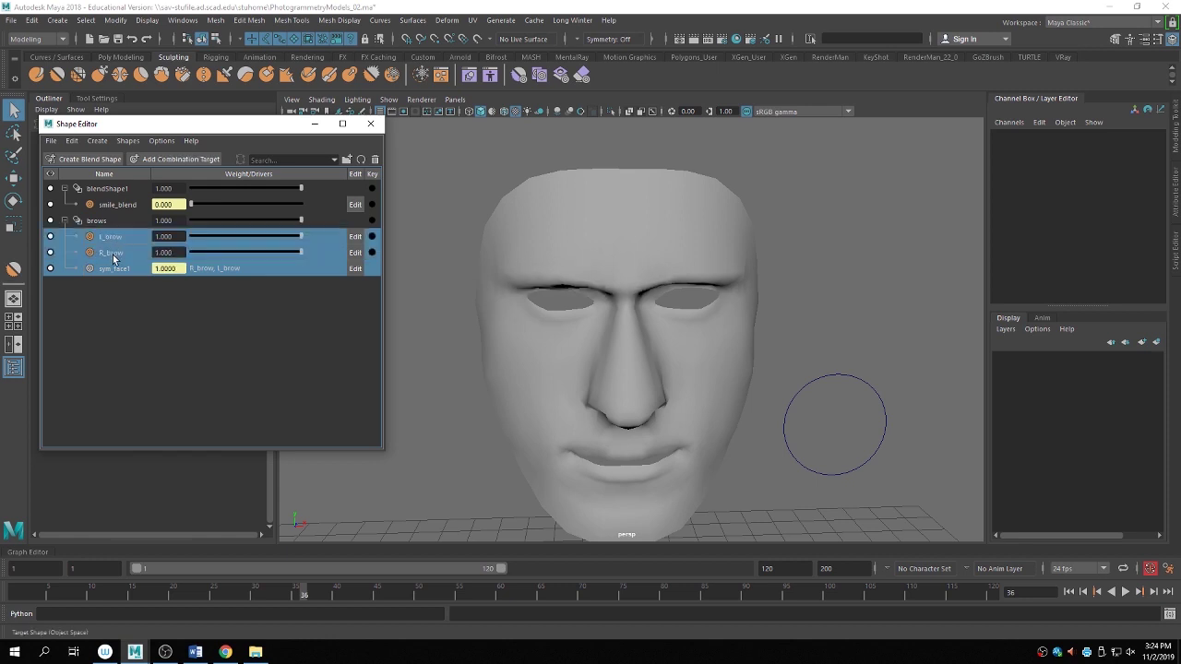
left_click(113, 254)
left_click(120, 238, "shift")
left_click_drag(286, 234, 191, 252)
left_click(139, 240)
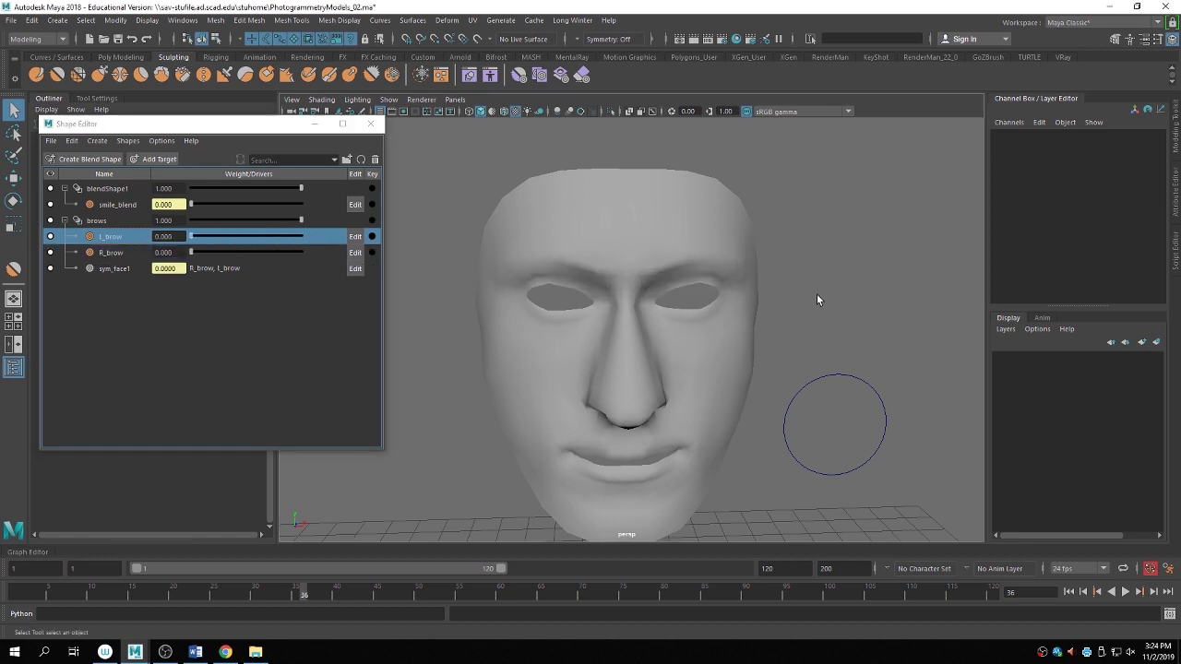
left_click_drag(816, 293, 765, 307, "alt")
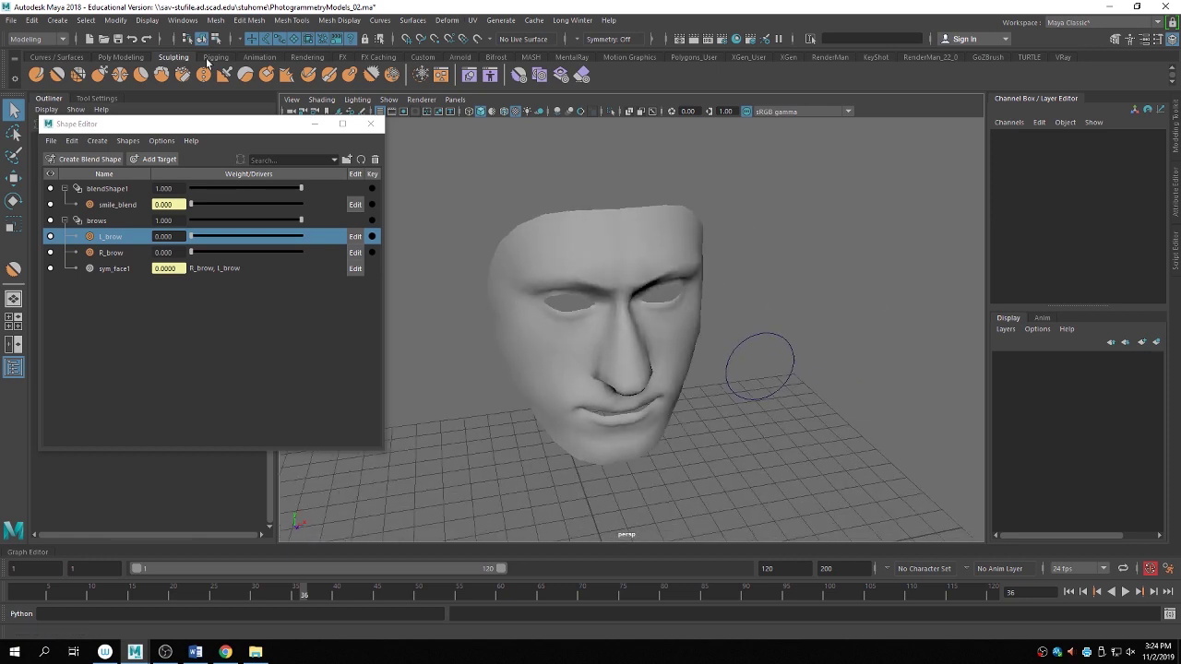
Create a NURBS circle and move and rotate it onto the brow.
left_click(57, 57)
left_click(36, 74)
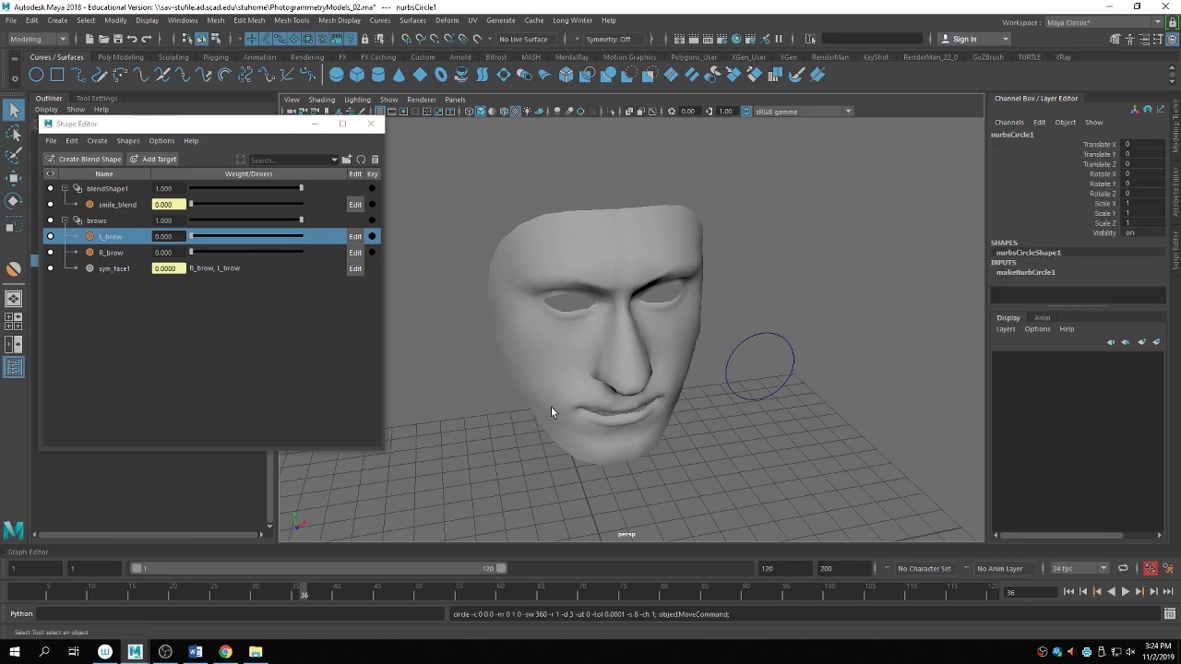
right_click_drag(550, 405, 733, 450, "alt")
left_click_drag(733, 450, 644, 223, "alt")
key("w")
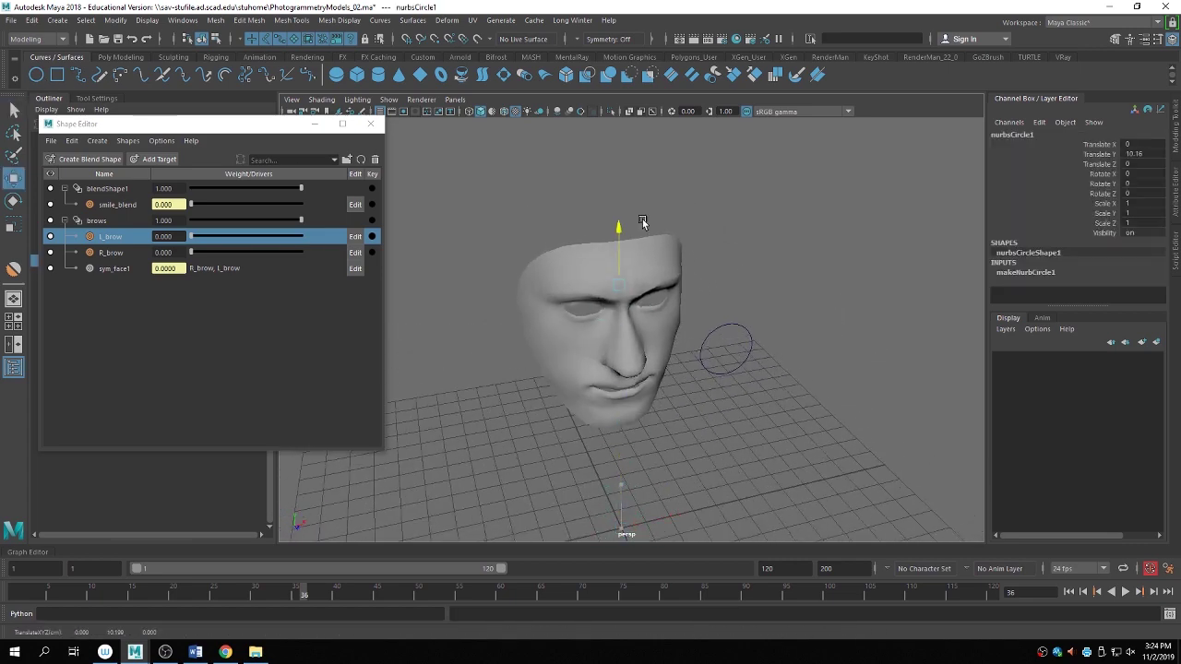
key("e")
key("w")
left_click_drag(637, 292, 651, 368)
key("e")
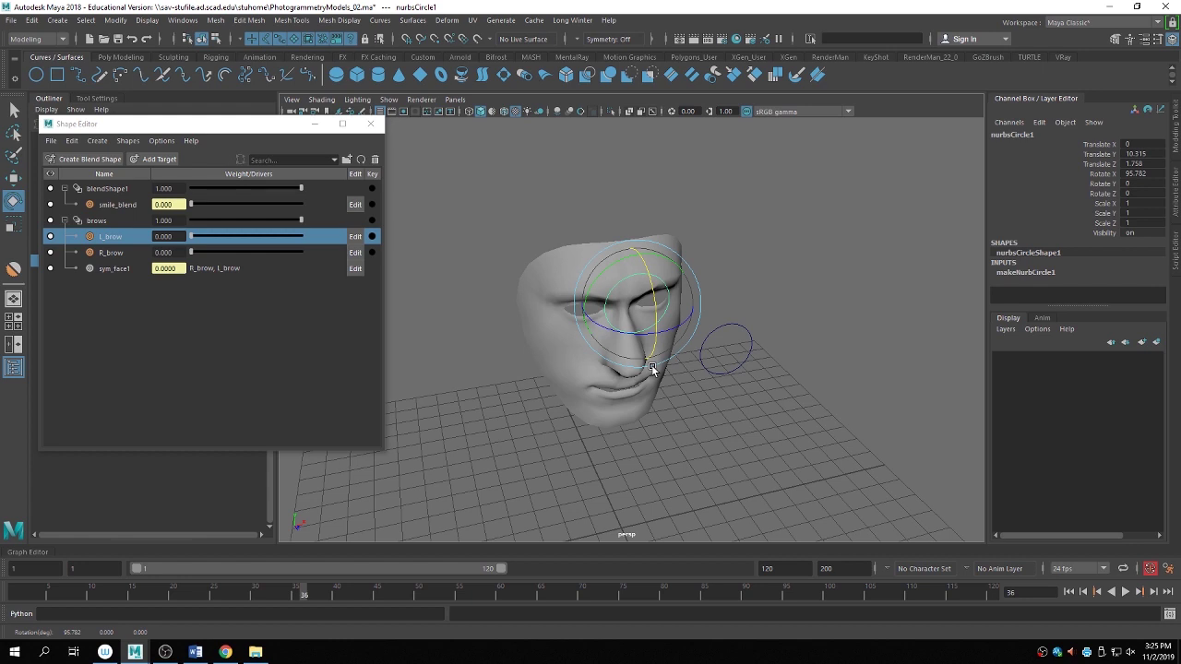
left_click_drag(651, 369, 729, 298, "alt")
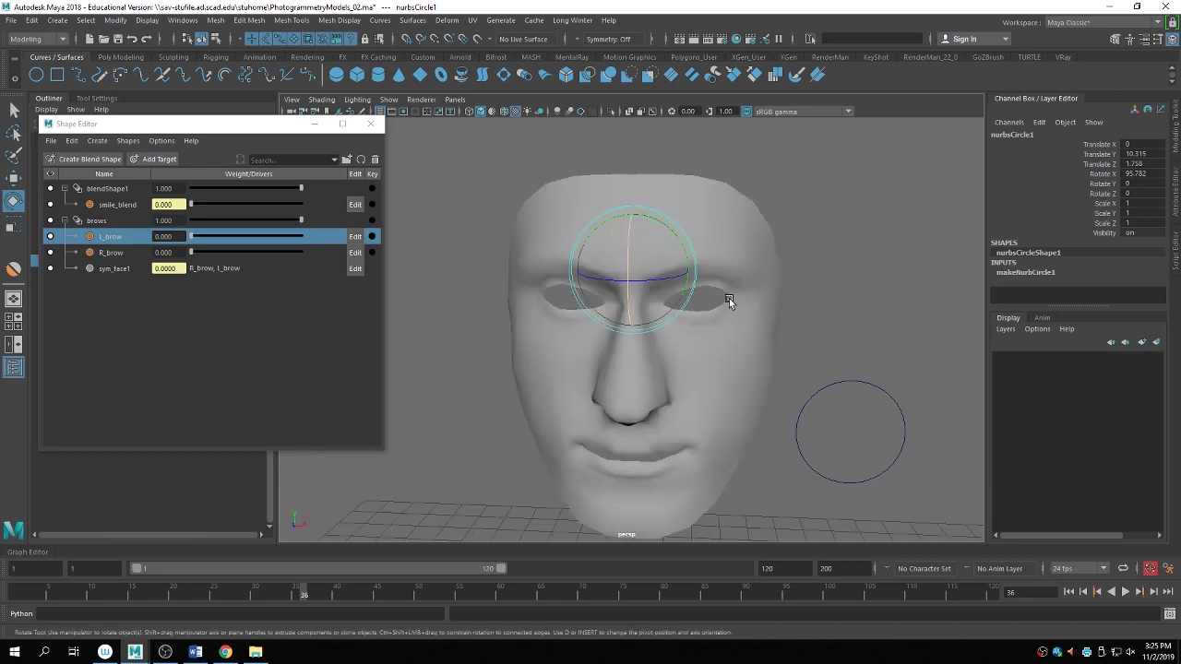
right_click_drag(728, 298, 707, 372, "alt")
left_click_drag(706, 372, 728, 343, "alt")
Flatten the circle and reshape its control vertices into a brow curve.
key("w")
key("r")
left_click_drag(676, 402, 676, 369)
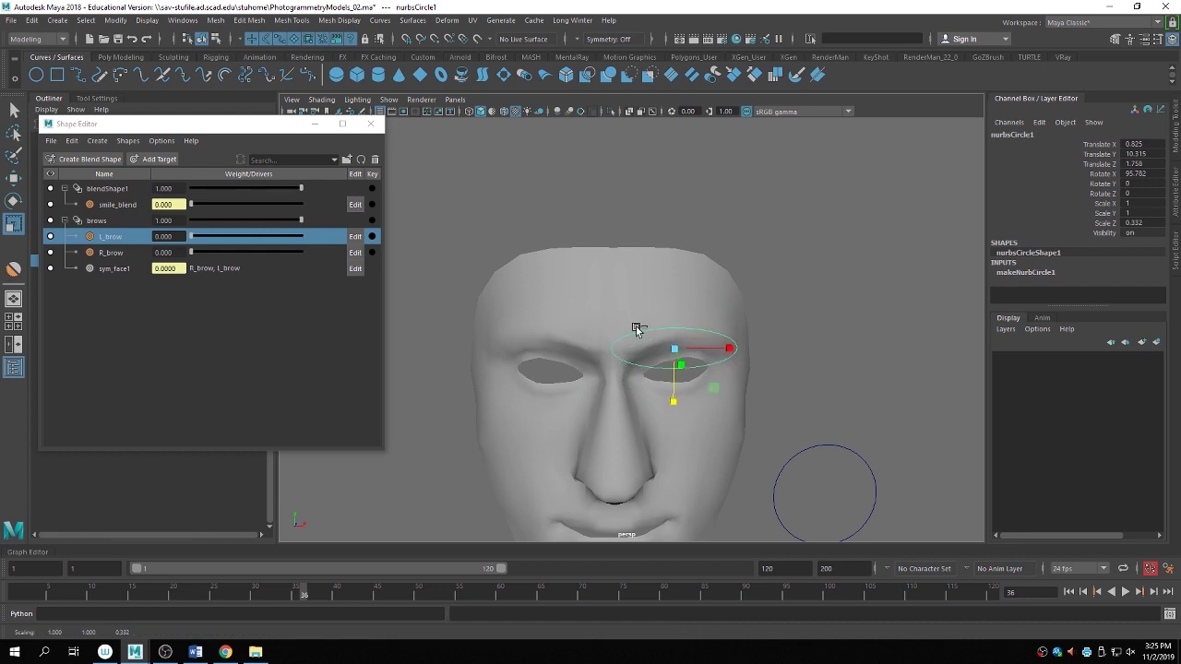
key("ctrl+1")
right_click_drag(636, 329, 611, 326)
left_click_drag(627, 317, 622, 401)
key("ctrl+1")
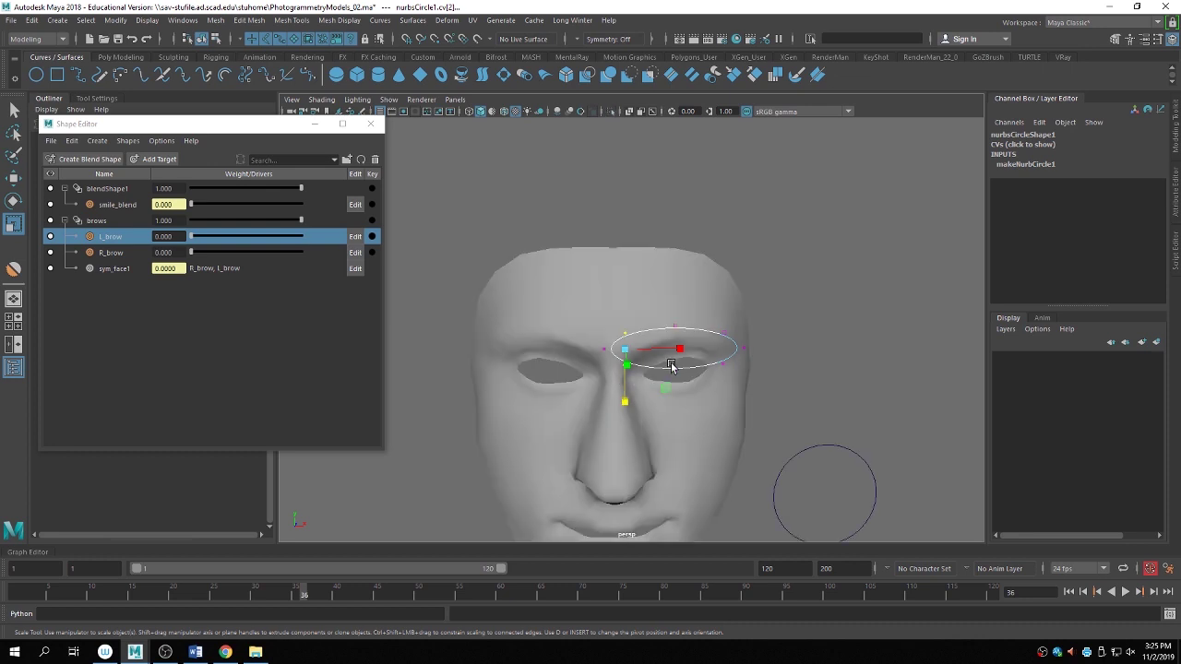
key("w")
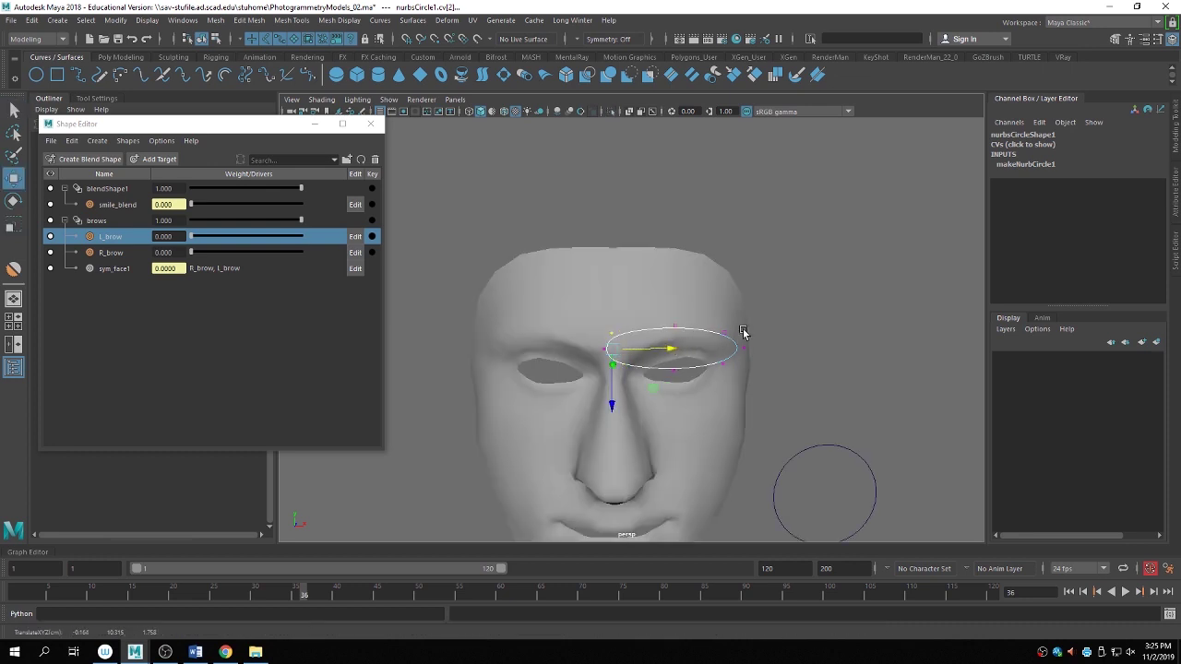
left_click_drag(711, 324, 738, 364)
key("r")
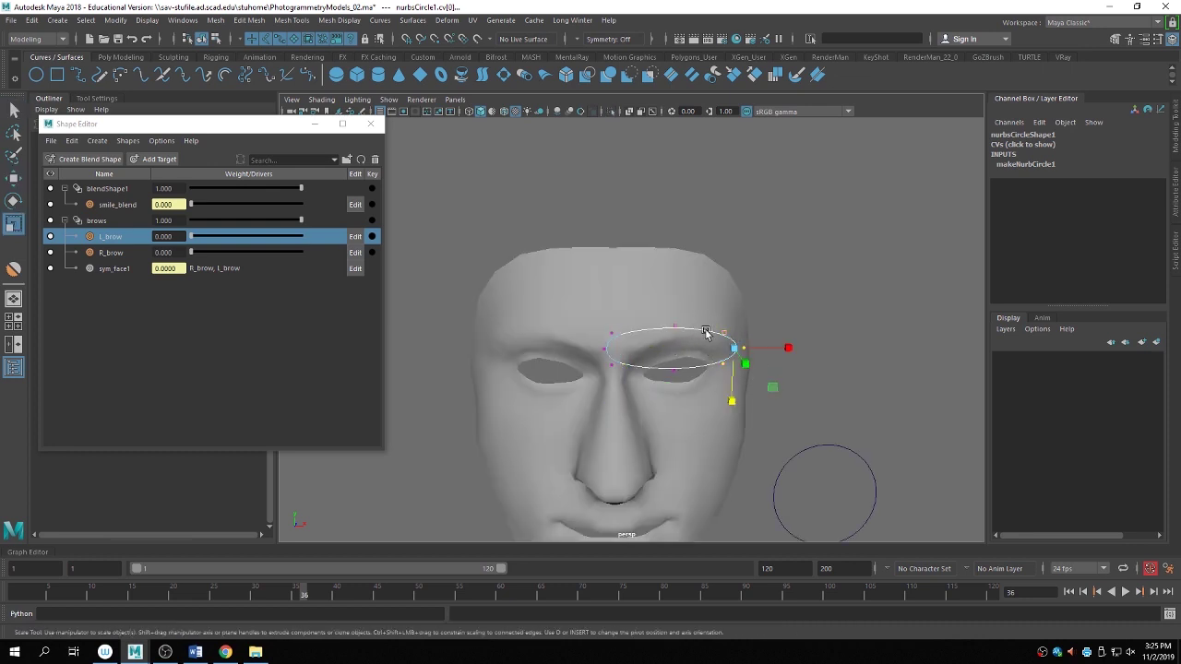
left_click_drag(664, 299, 675, 396)
key("w")
left_click_drag(791, 409, 755, 387, "alt")
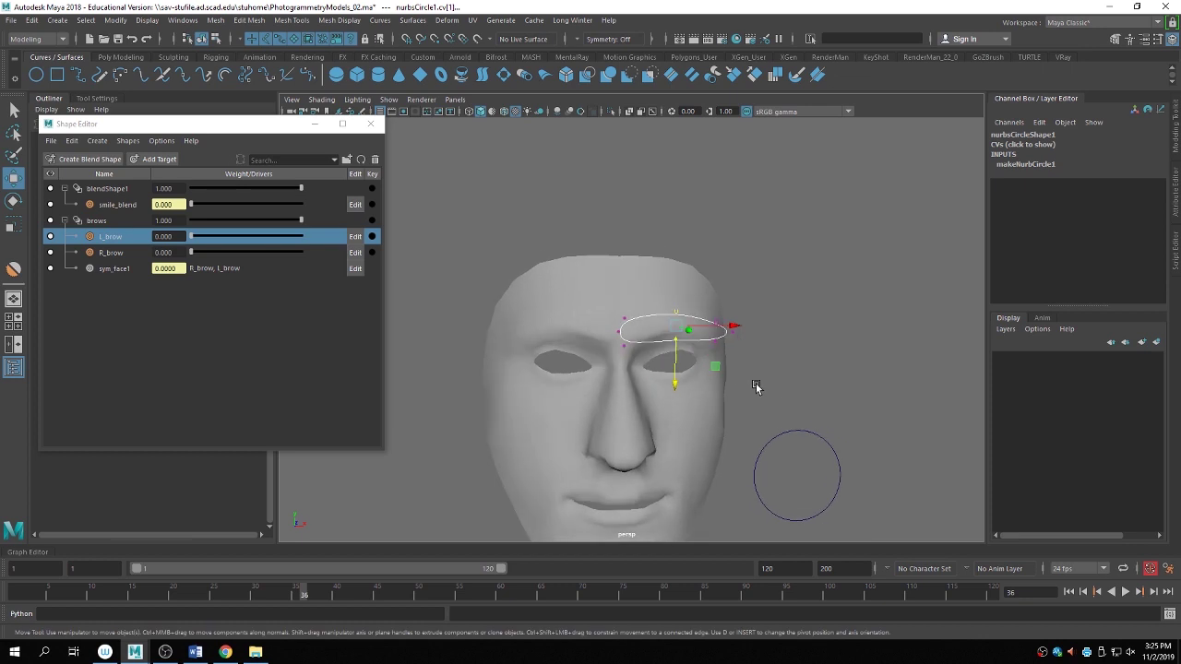
left_click(734, 330)
scroll(738, 341, "up", 3)
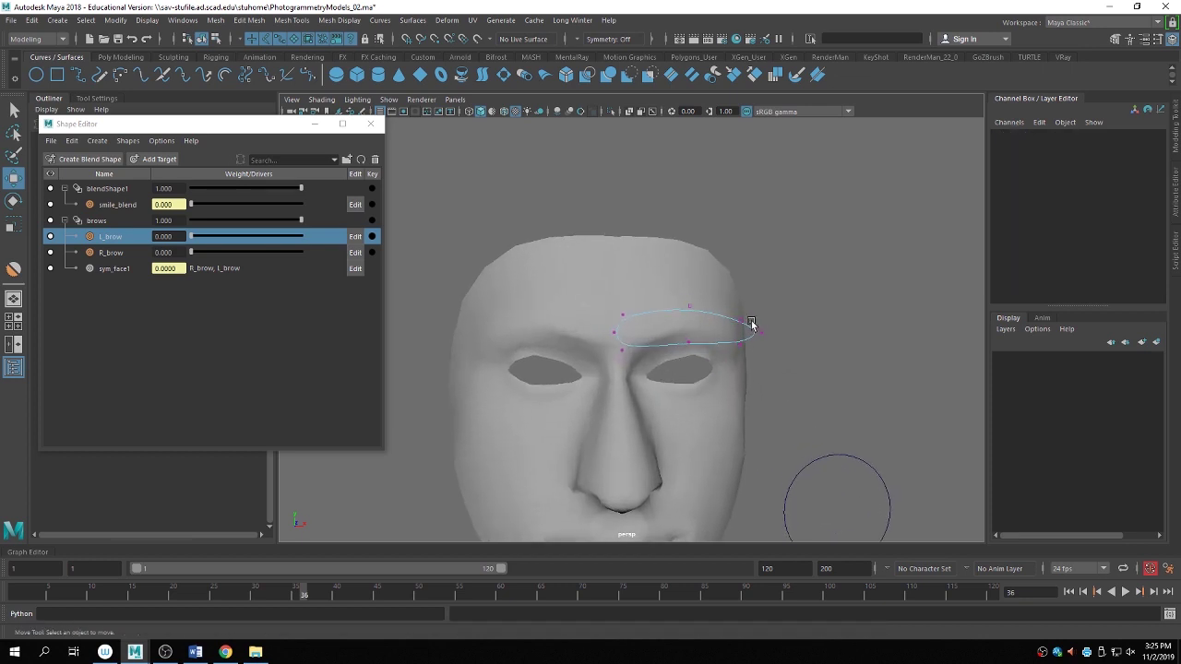
Slide the brow curve outward and fine-tune its position over the brow.
left_click_drag(751, 324, 672, 301)
right_click_drag(669, 299, 729, 280)
left_click_drag(728, 280, 696, 413, "alt")
left_click(713, 323)
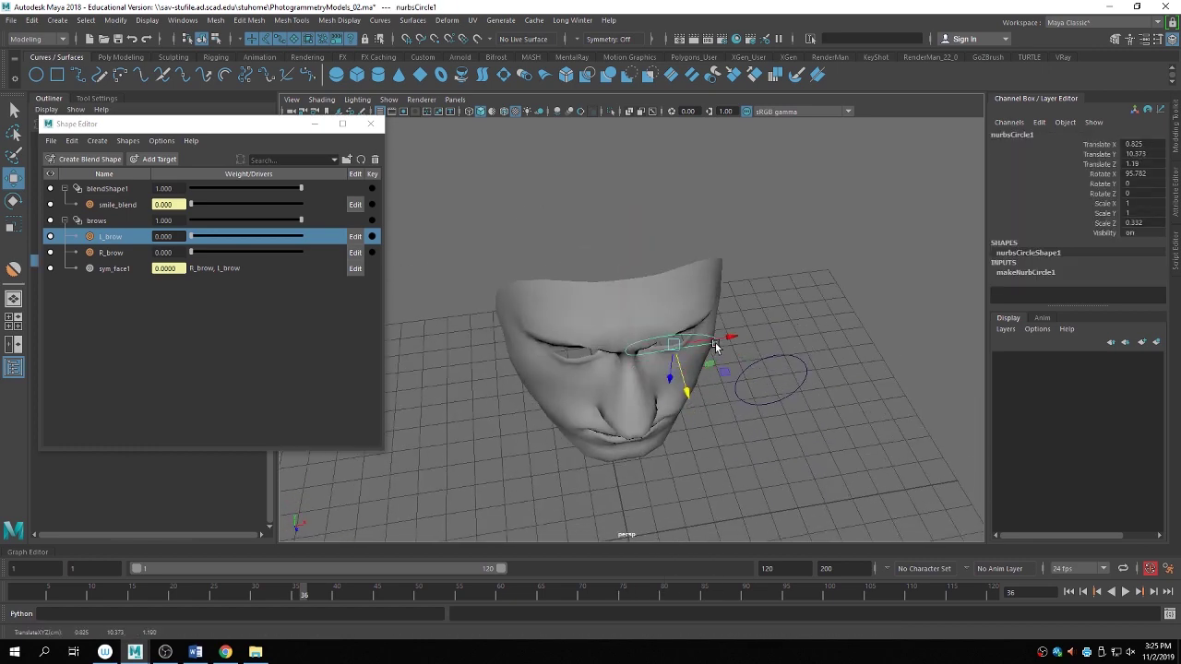
left_click_drag(716, 347, 743, 329)
left_click_drag(766, 403, 695, 337, "alt")
scroll(701, 369, "up", 3)
key("r")
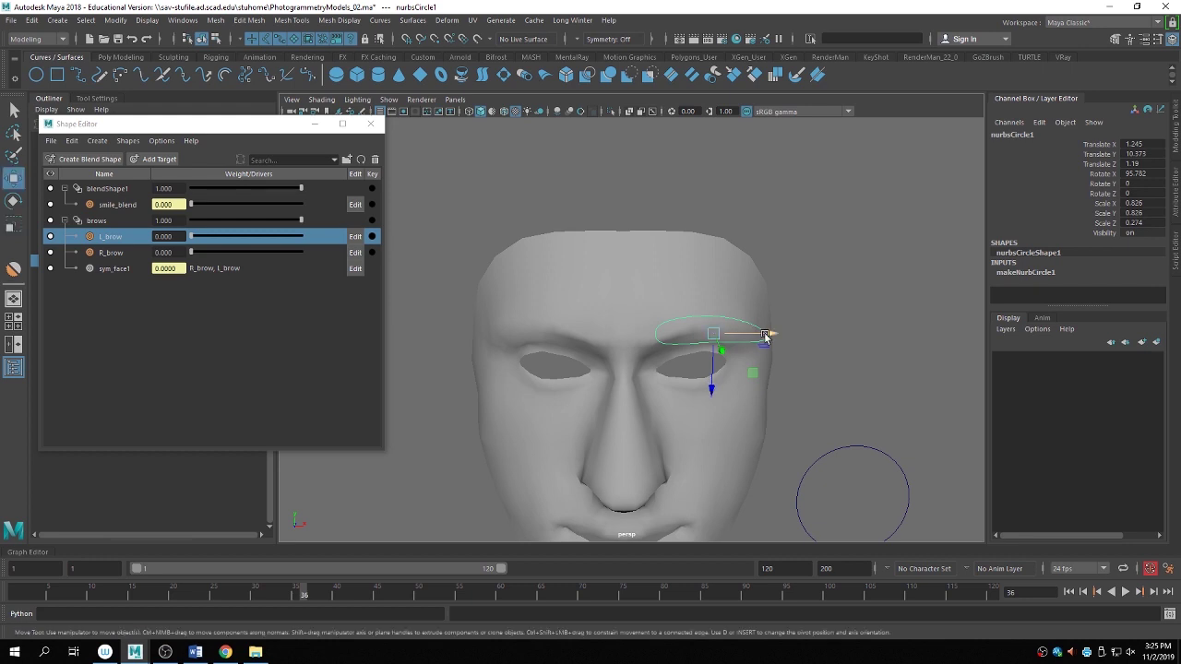
key("w")
left_click_drag(767, 334, 760, 334)
Freeze transforms and delete construction history on the brow circle.
left_click(115, 20)
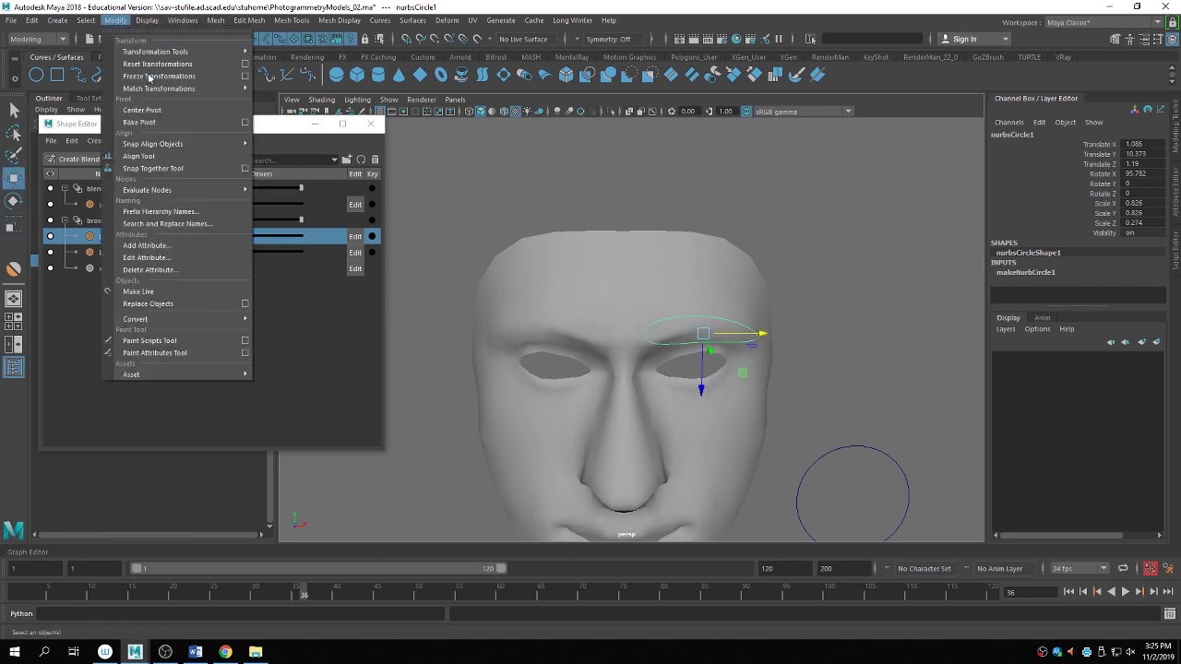
left_click(152, 77)
left_click(26, 20)
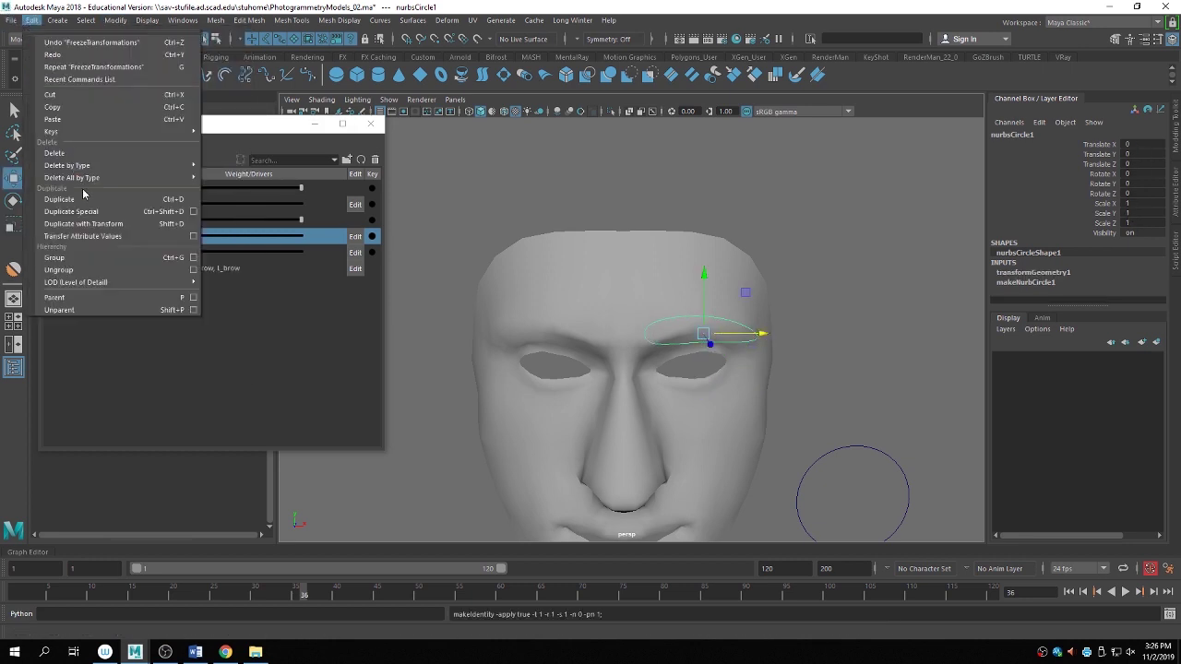
mouse_move(74, 163)
left_click(225, 178)
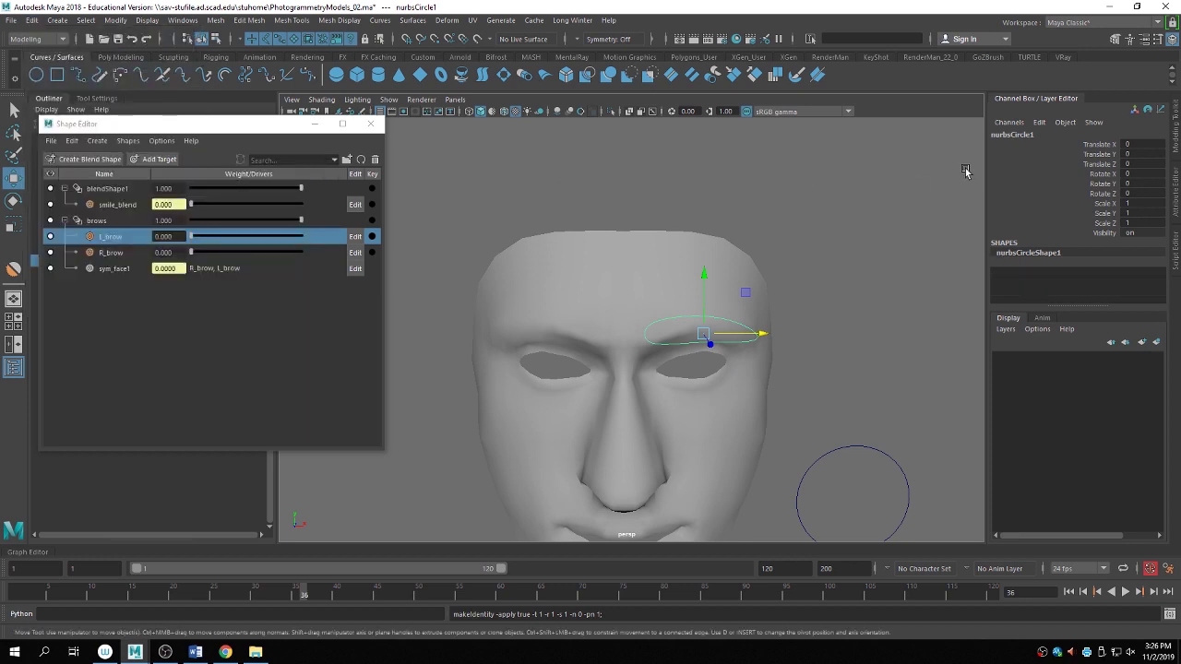
Rename nurbsCircle1 to L_brow_ctrl.
double_click(1020, 135)
type("L")
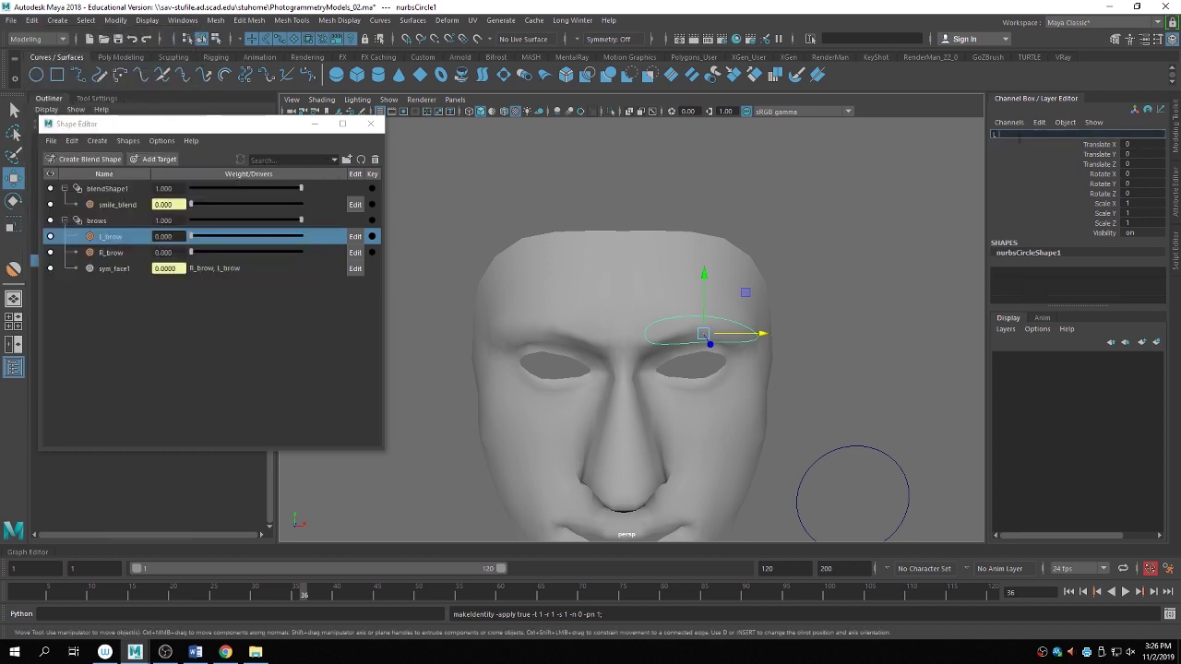
type("_brow_ctrl")
key("Return")
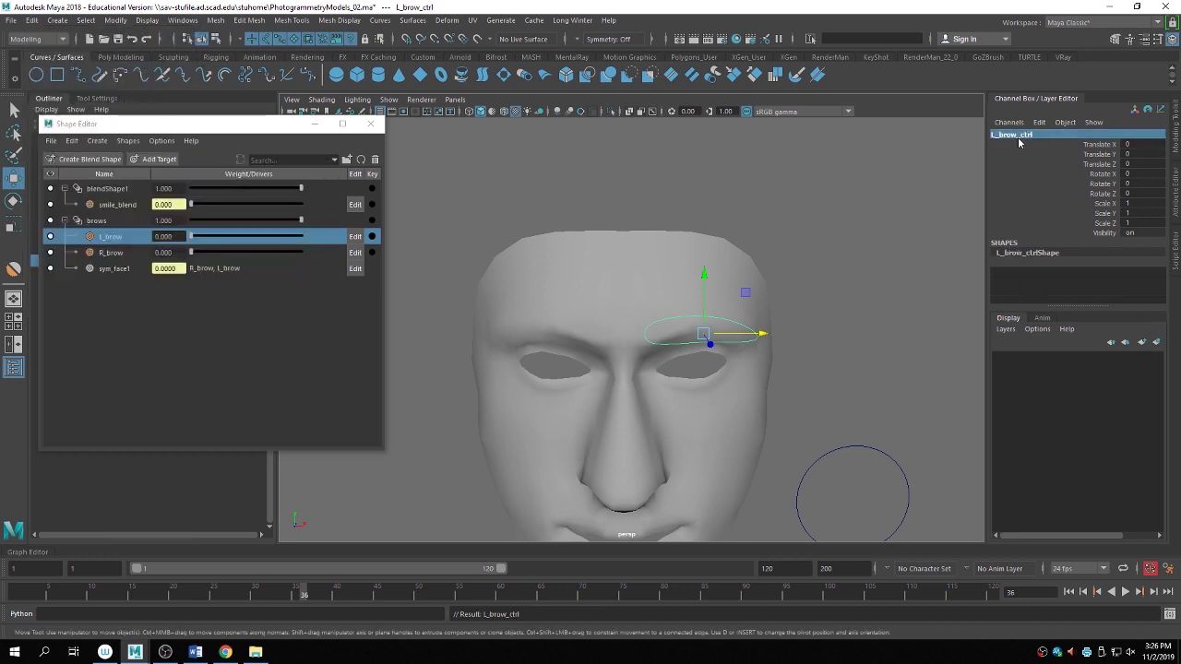
left_click_drag(791, 222, 862, 328, "alt")
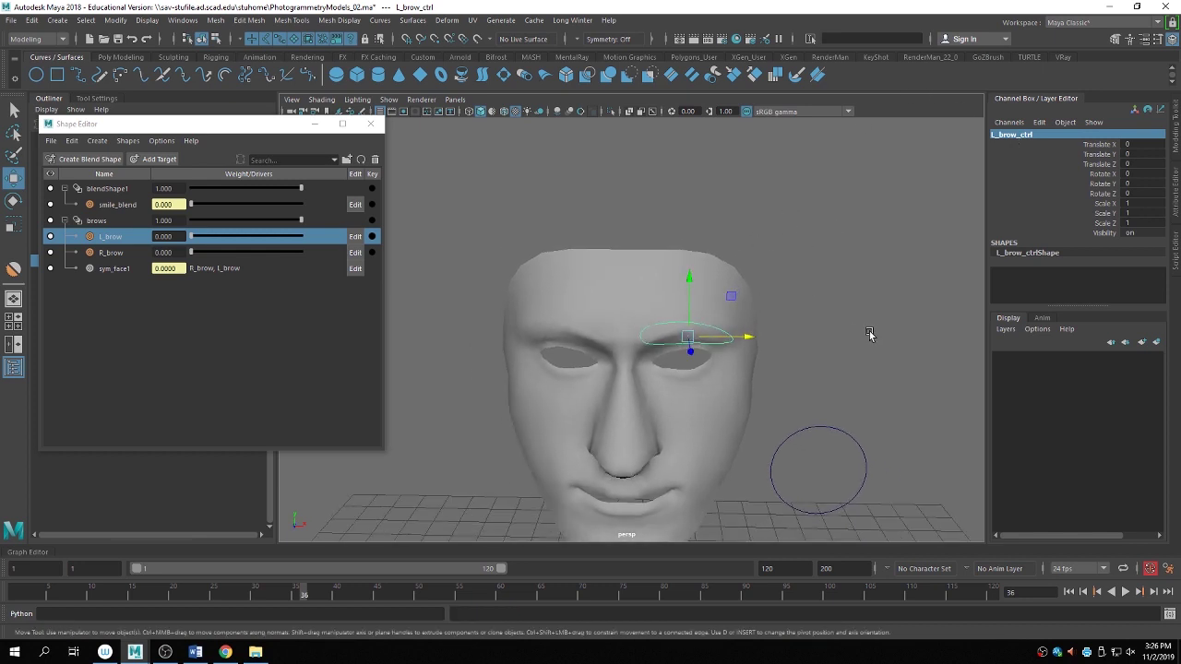
right_click_drag(891, 360, 743, 385, "alt")
left_click_drag(743, 385, 728, 419, "alt")
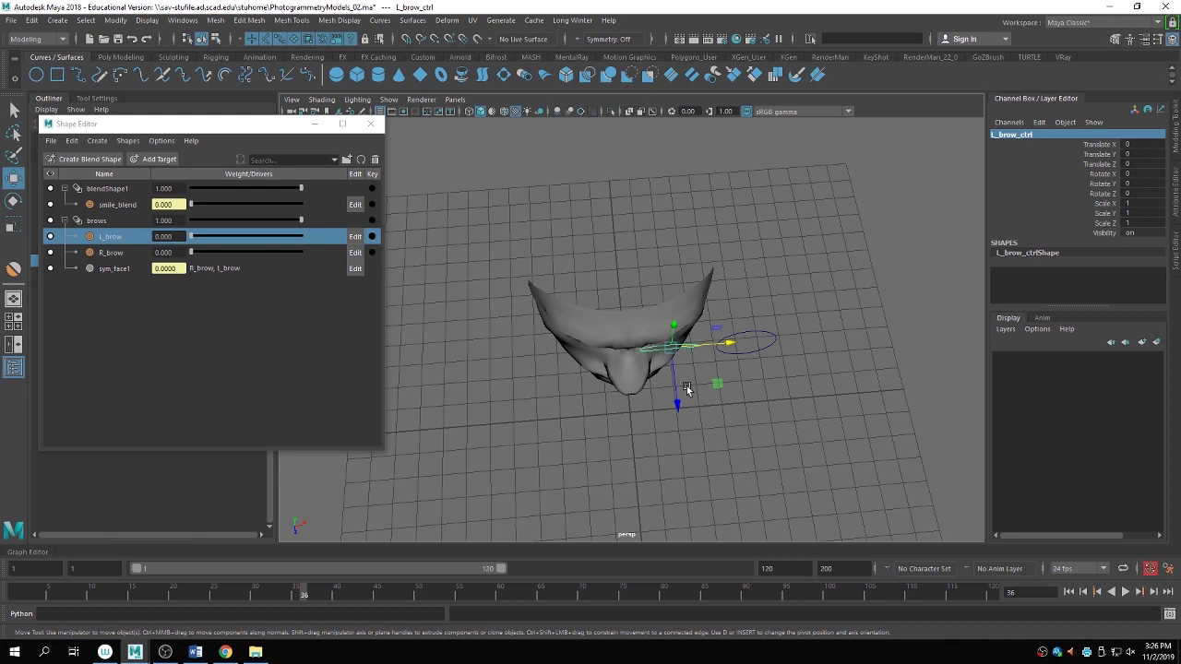
Duplicate L_brow_ctrl and group the copy with its pivot at the world origin.
key("ctrl+d")
key("ctrl+g")
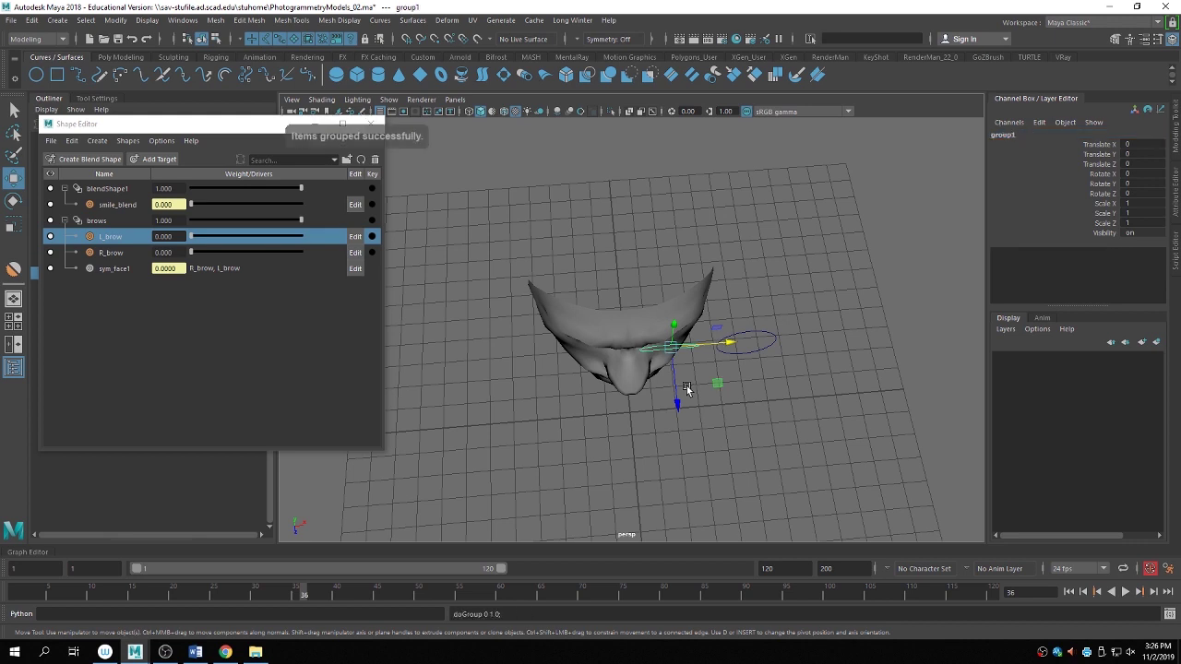
left_click_drag(735, 391, 603, 319, "alt")
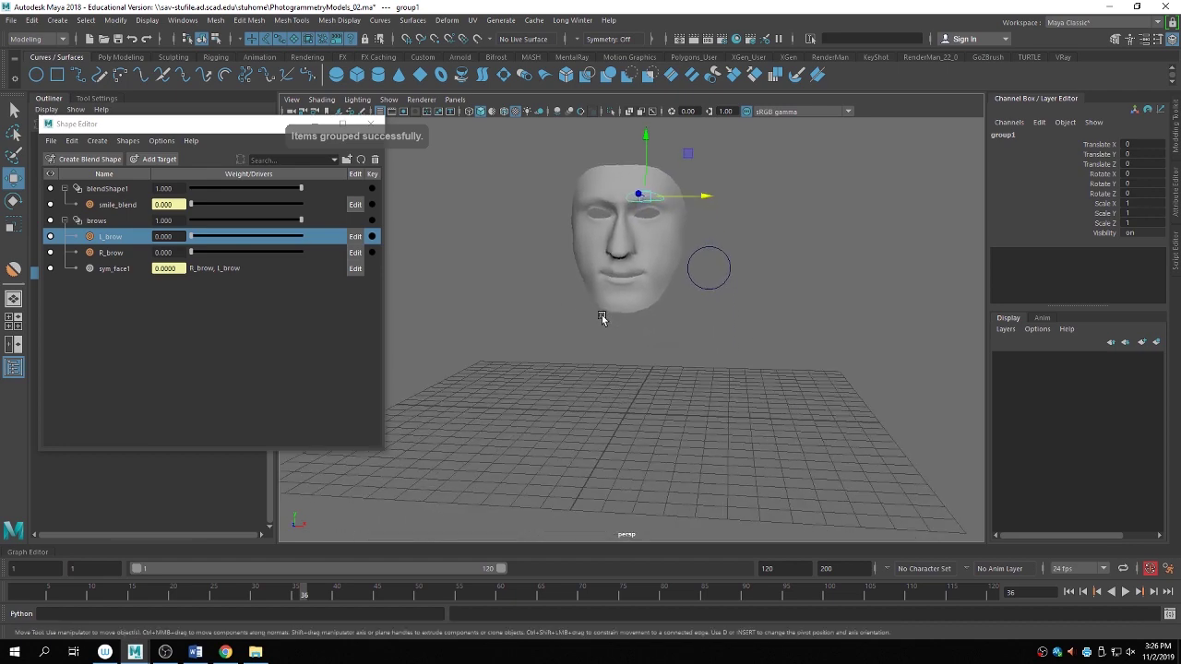
right_click_drag(553, 342, 693, 351, "alt")
key("ctrl+z")
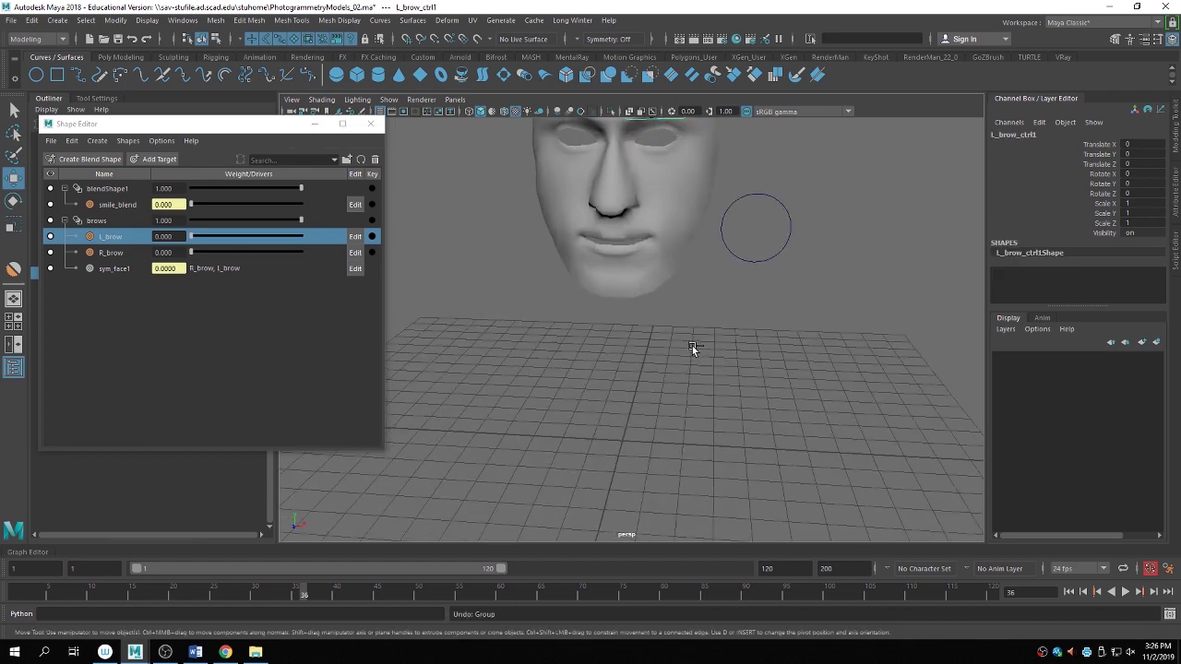
left_click(31, 20)
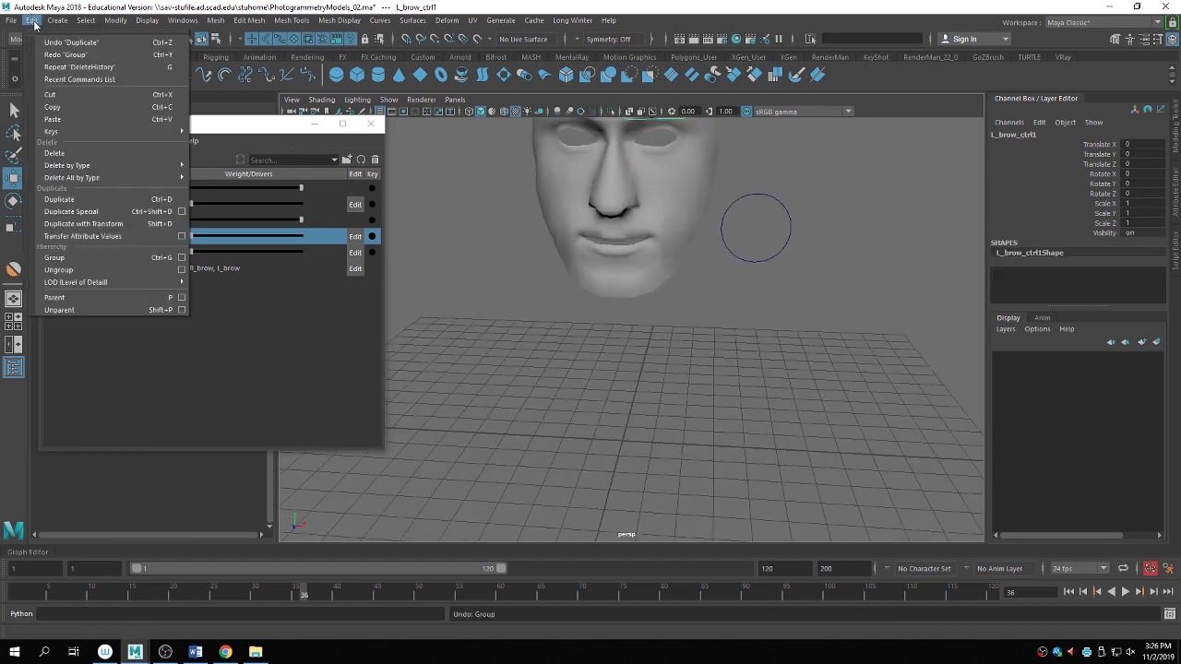
left_click(183, 258)
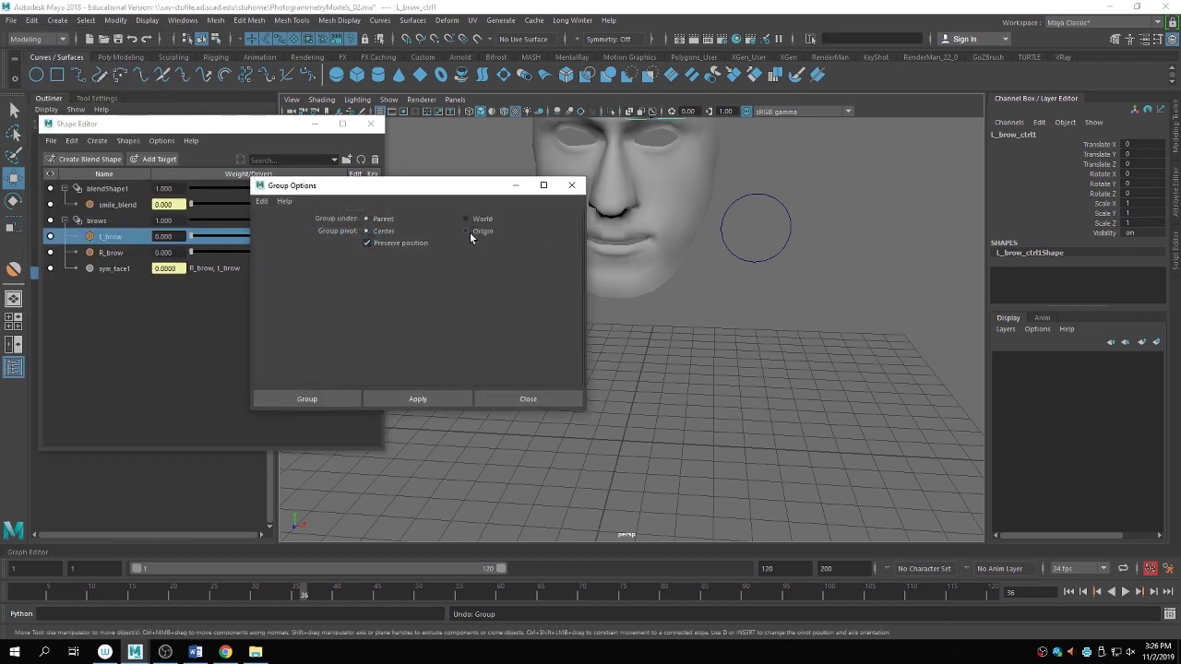
left_click(433, 397)
Set group1's Scale X to -1 to mirror the copy onto the other brow.
middle_click_drag(590, 231, 782, 447, "alt")
scroll(782, 446, "down", 4)
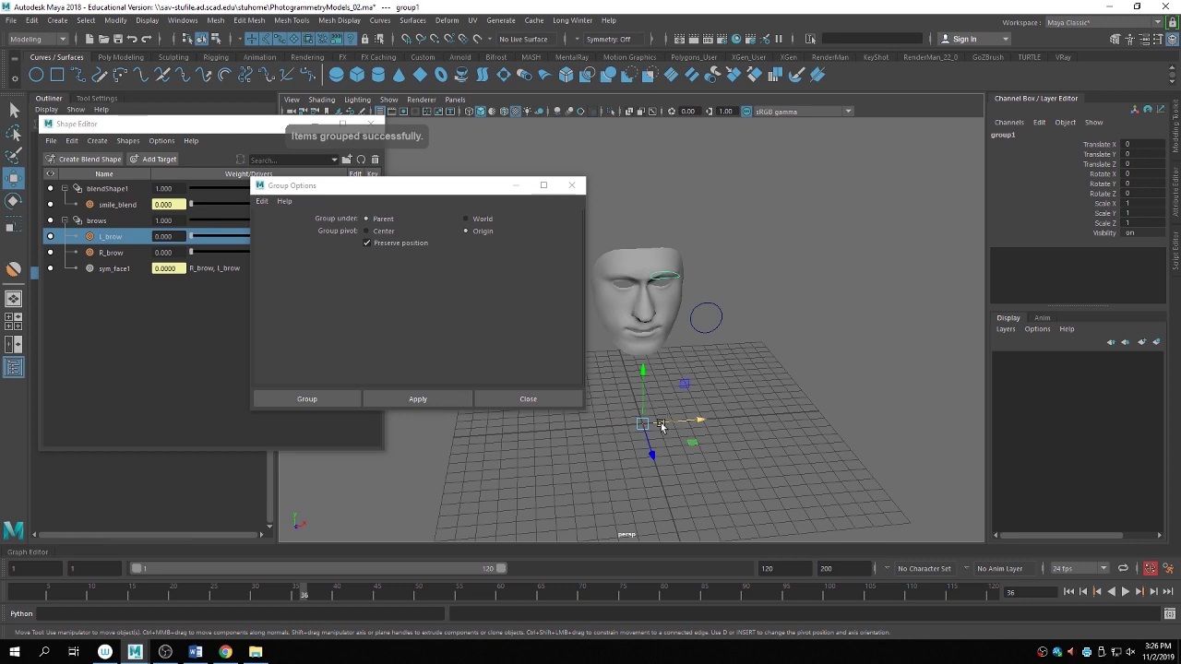
double_click(1146, 203)
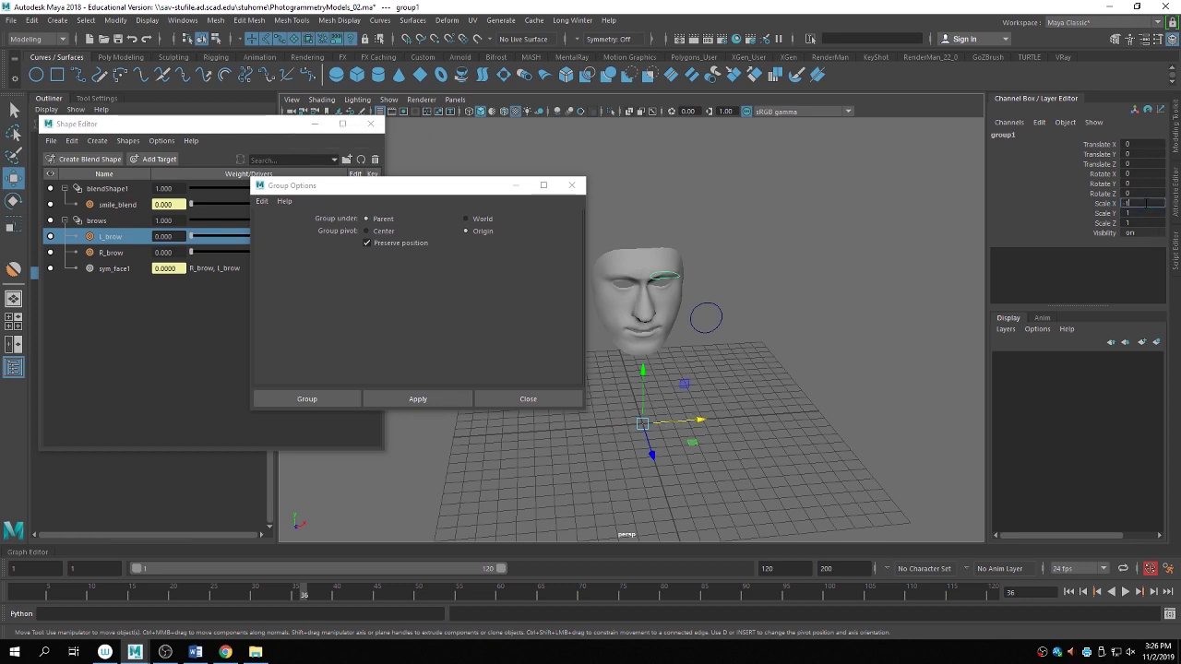
type("-1")
key("Return")
Close Group Options and select L_brow_ctrl1 inside group1 in the Outliner.
scroll(856, 305, "up", 3)
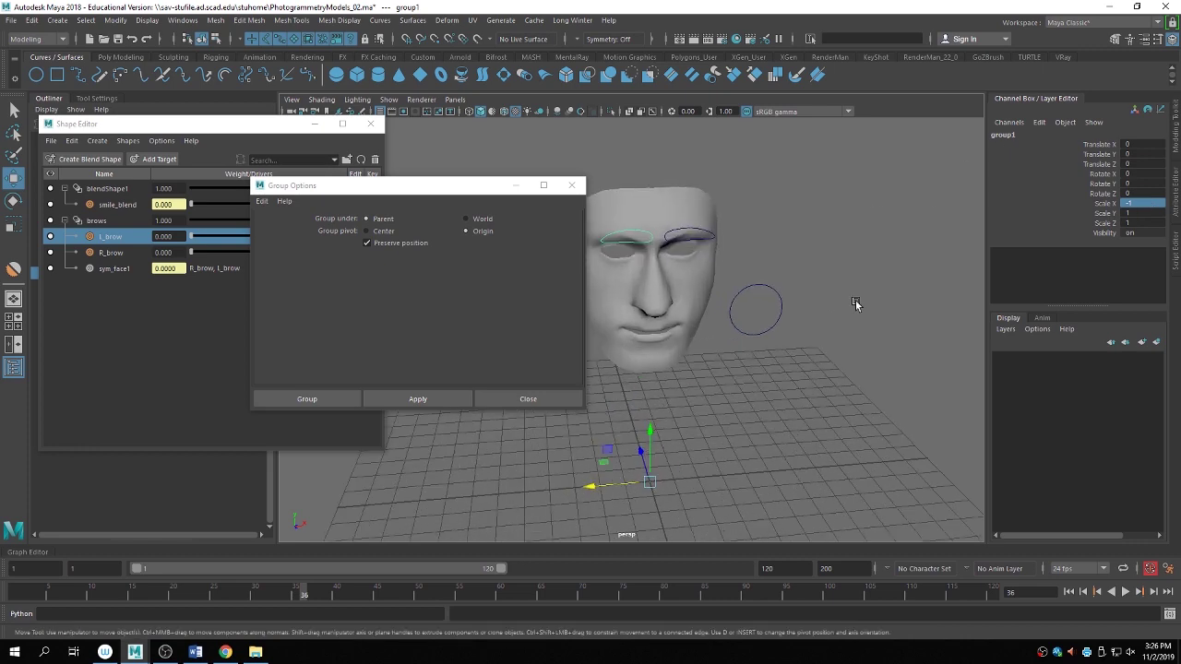
scroll(856, 304, "up", 1)
left_click(571, 185)
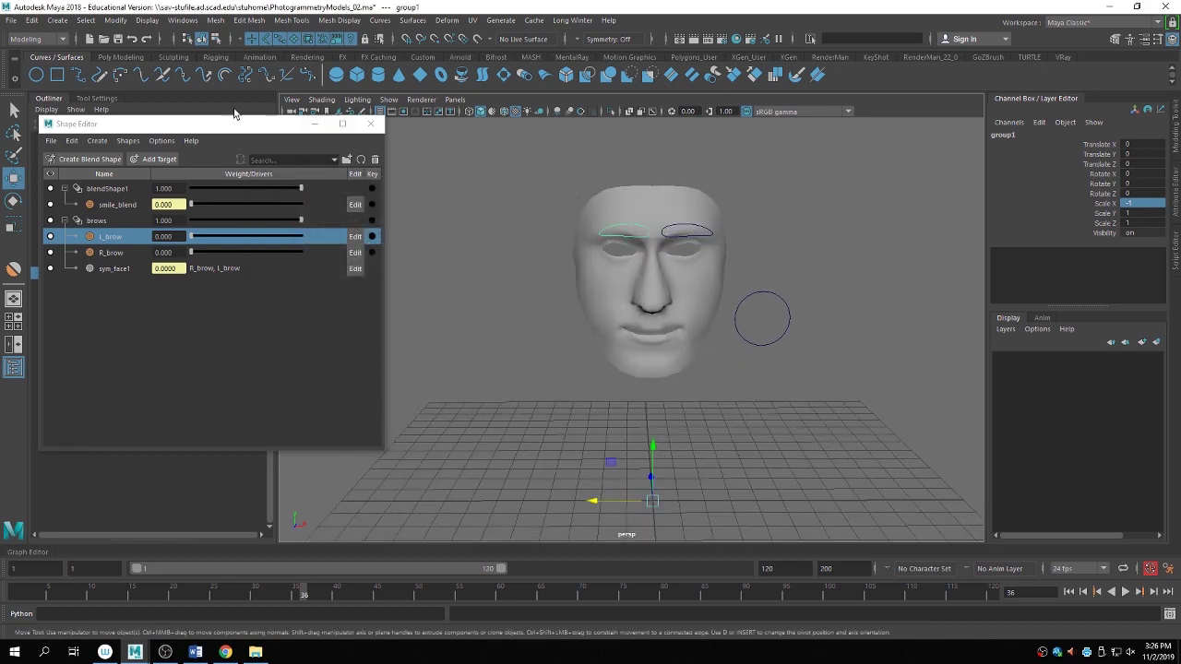
left_click_drag(170, 125, 301, 126)
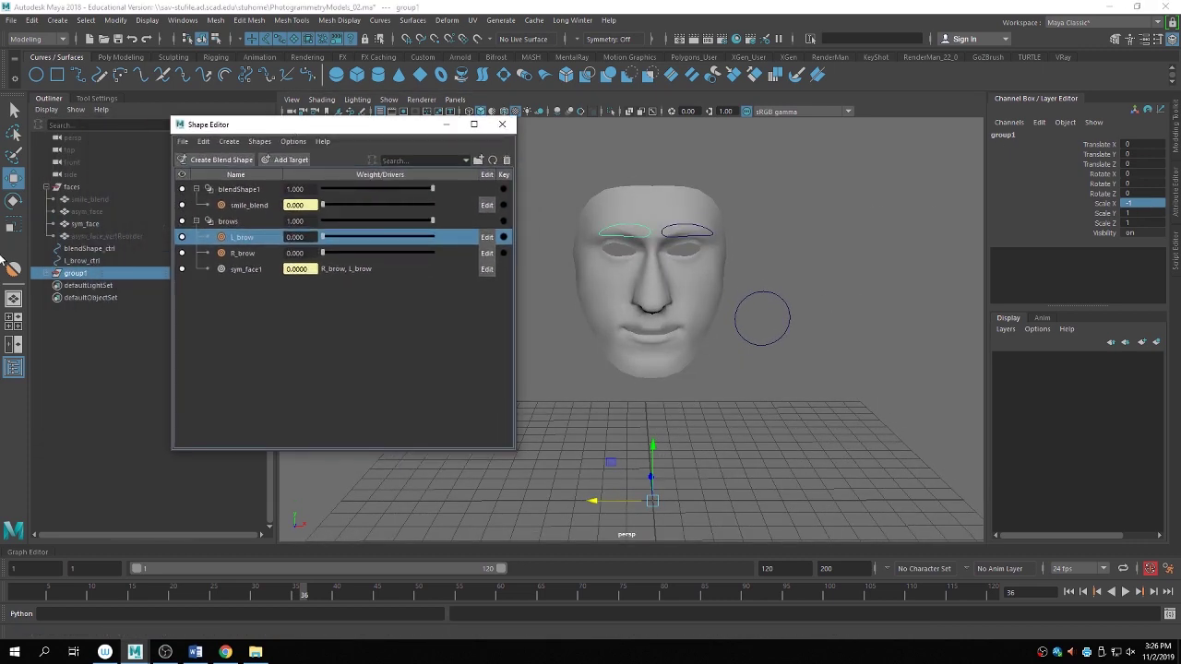
left_click(57, 274)
left_click(80, 286)
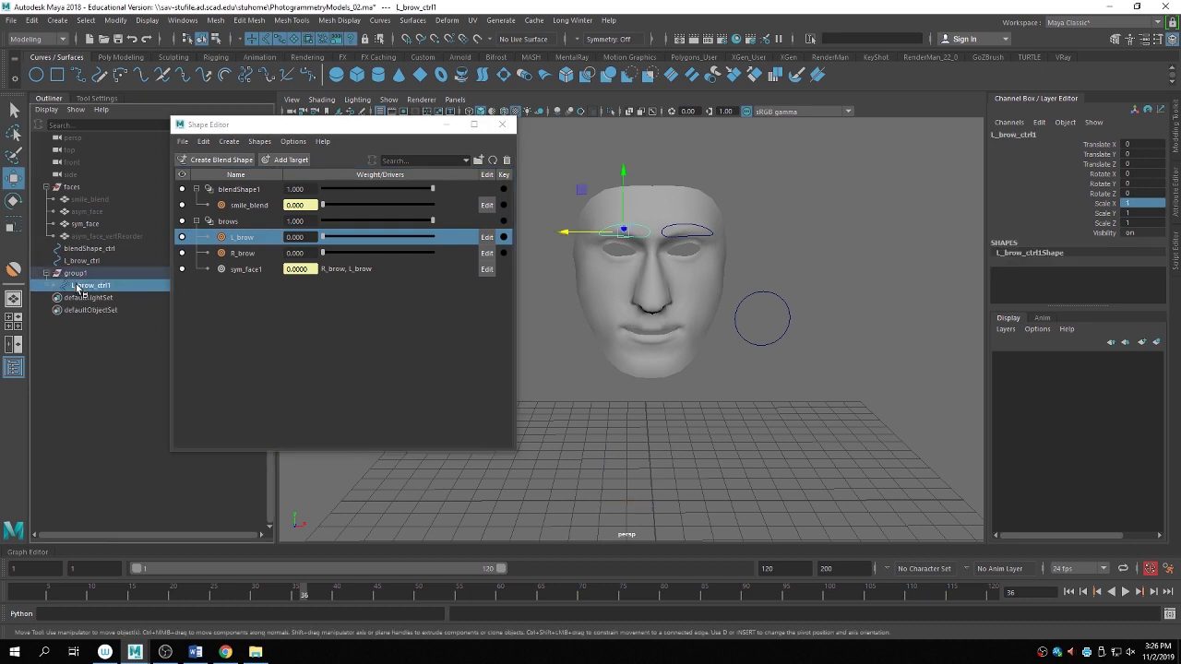
Freeze L_brow_ctrl1's transforms, delete its history, and delete group1.
left_click(114, 21)
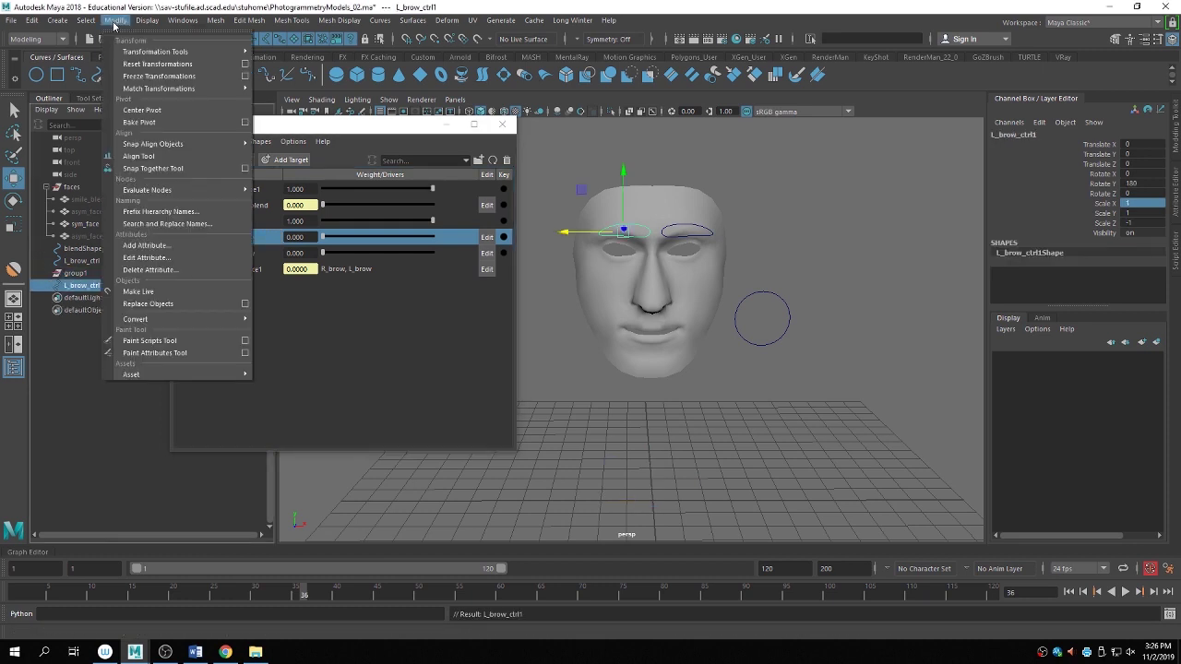
left_click(148, 76)
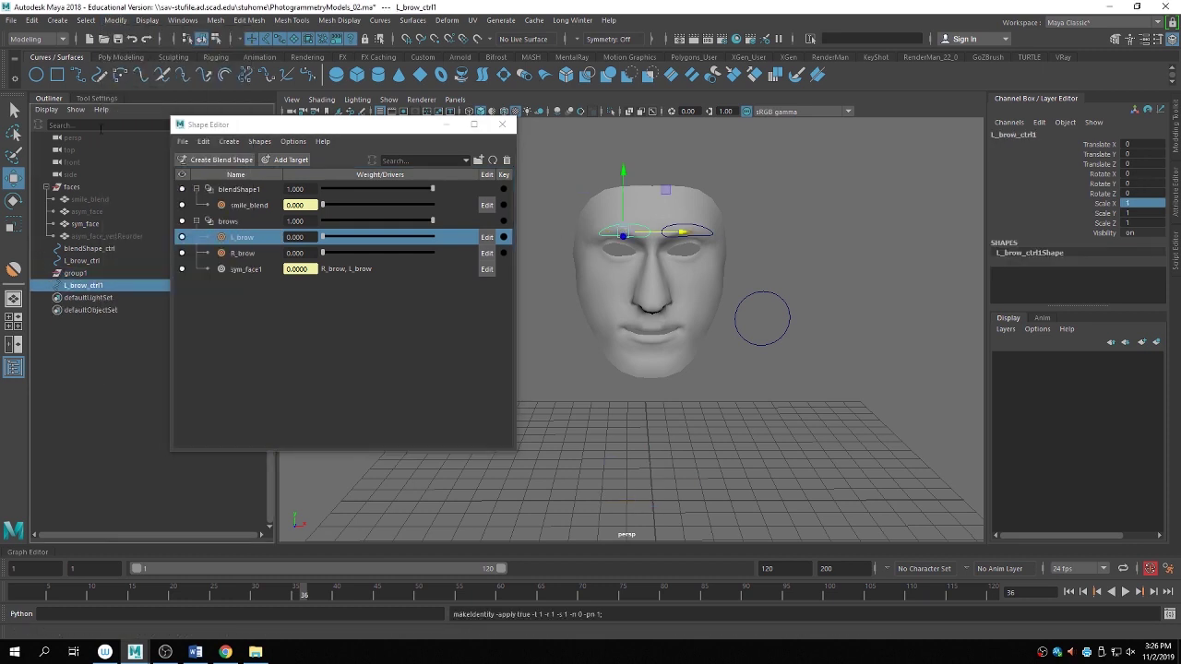
left_click(43, 22)
left_click(253, 172)
left_click(120, 273)
key("Delete")
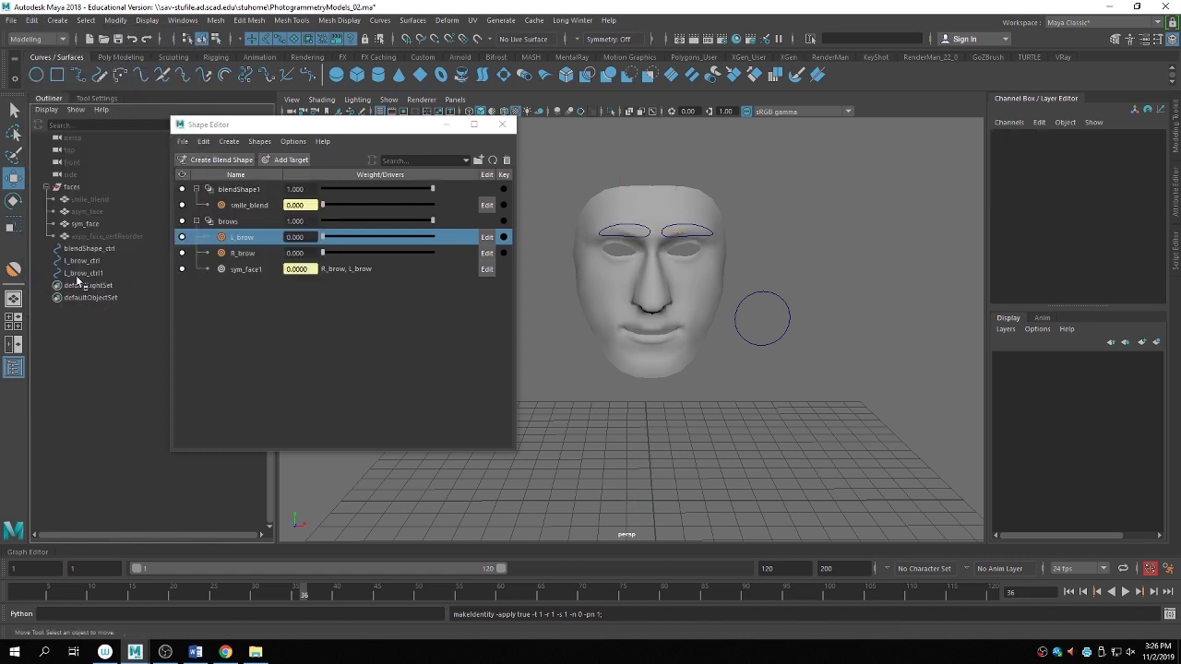
Rename L_brow_ctrl1 to R_brow_ctrl1.
double_click(83, 273)
left_click(66, 273)
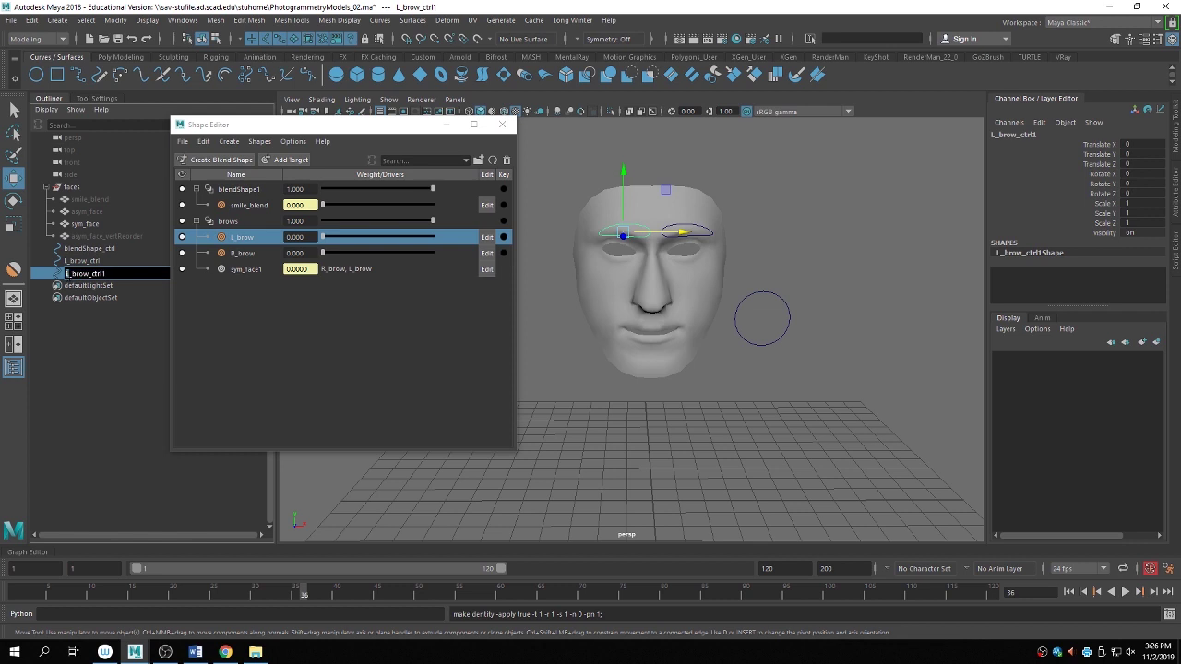
type("R")
key("Return")
left_click(676, 433)
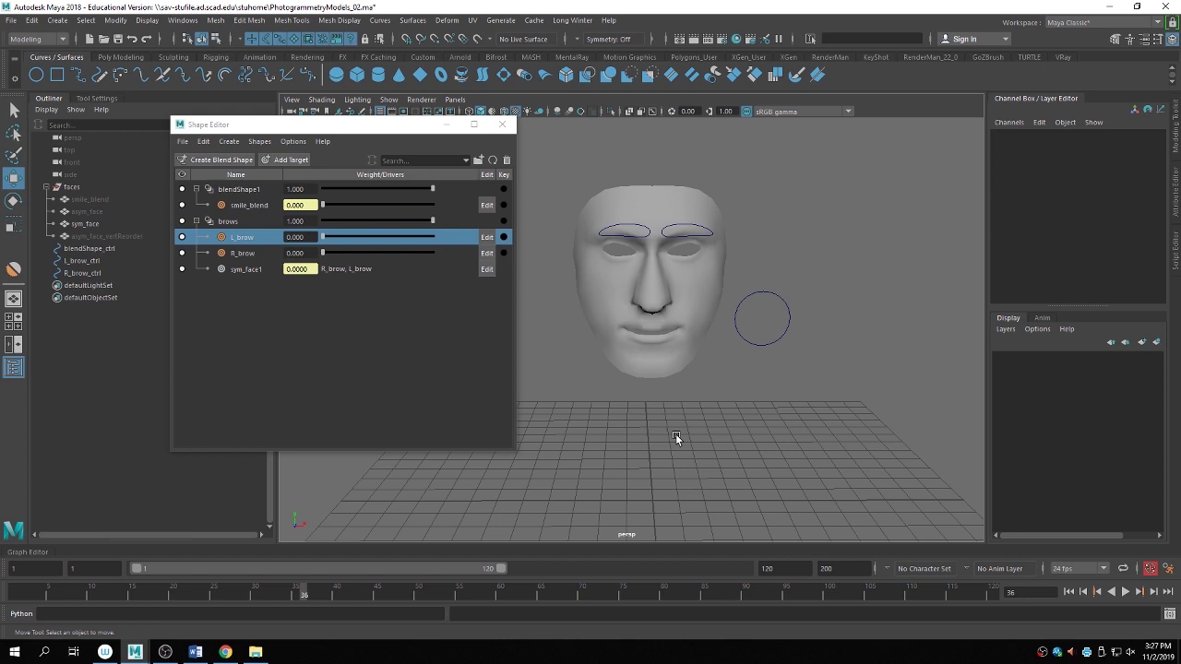
left_click(707, 234)
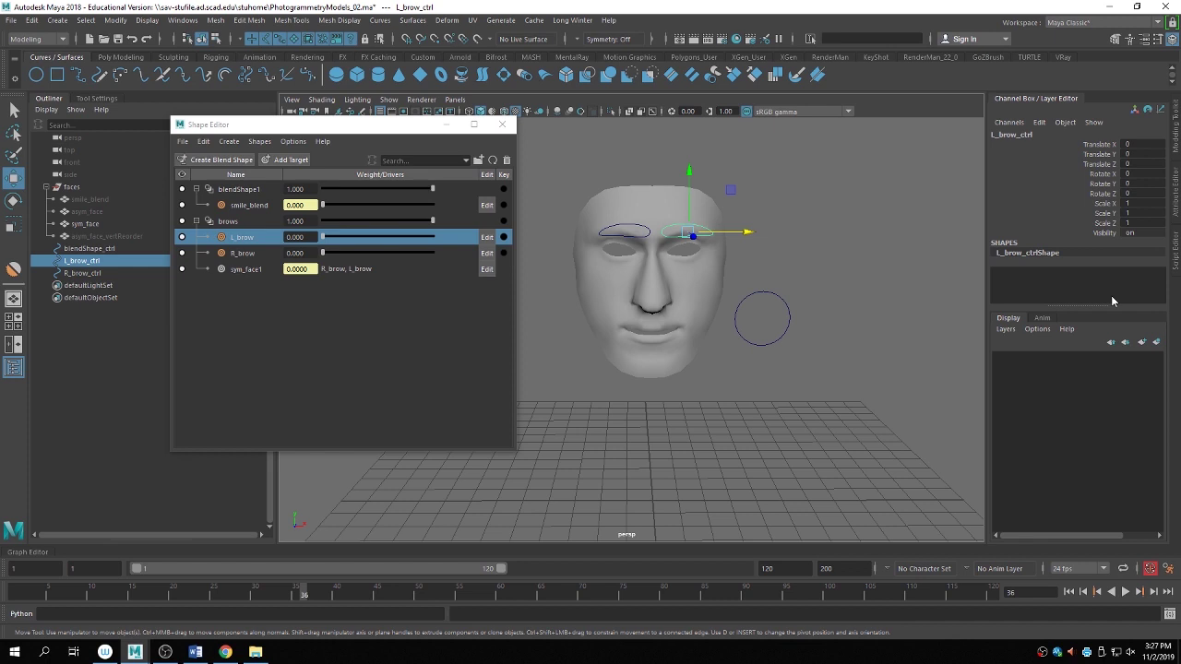
scroll(802, 267, "up", 4)
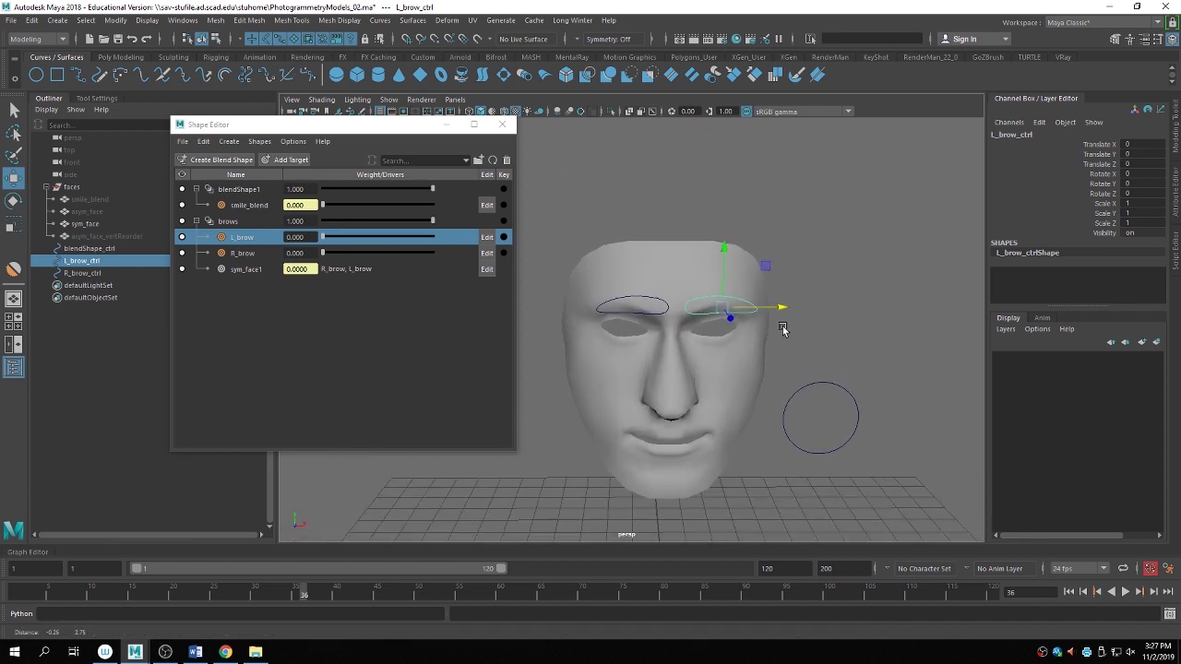
scroll(782, 330, "up", 2)
left_click_drag(730, 263, 733, 256)
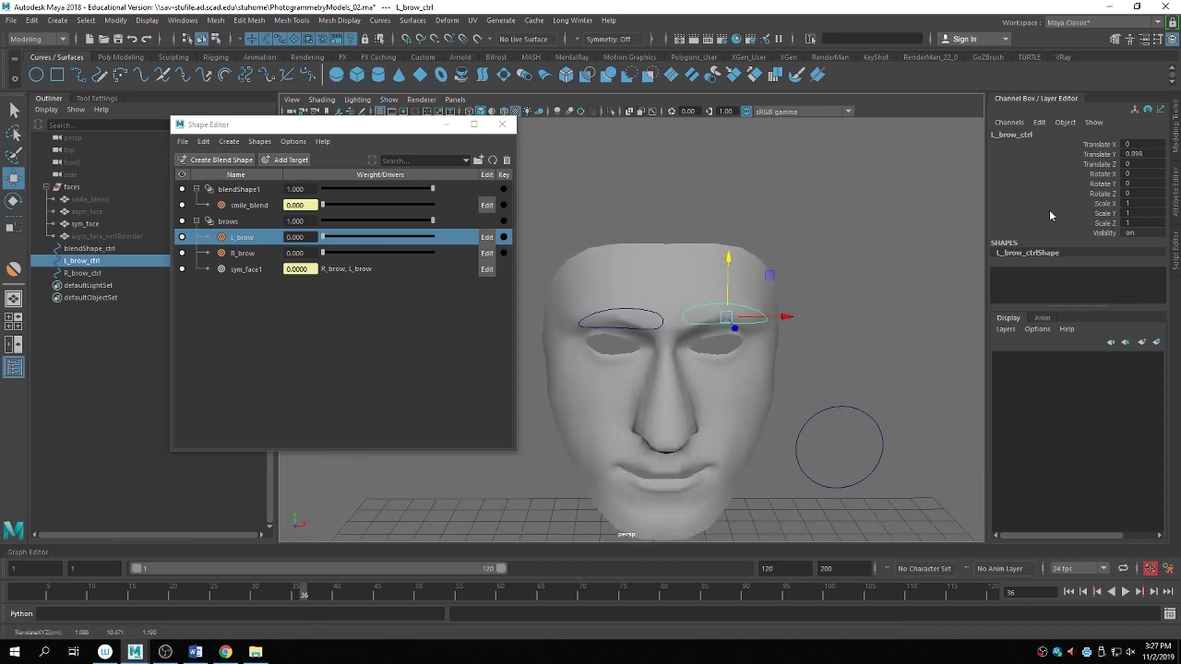
key("ctrl+z")
scroll(851, 329, "down", 5)
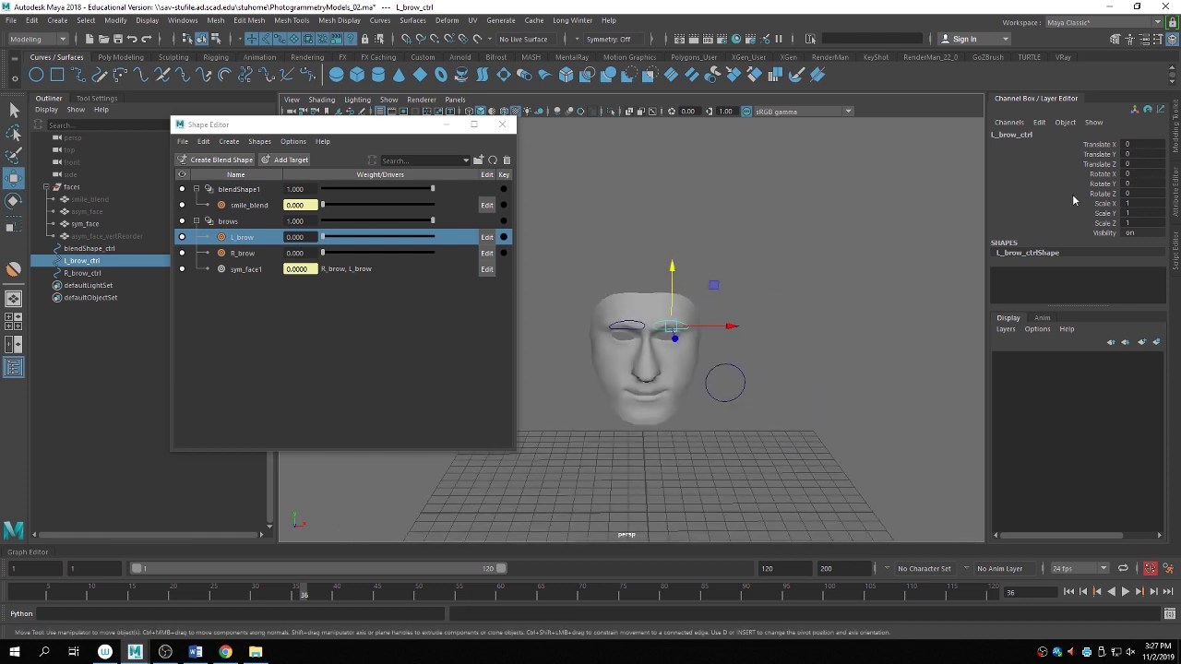
double_click(1141, 154)
key("Return")
scroll(647, 371, "up", 5)
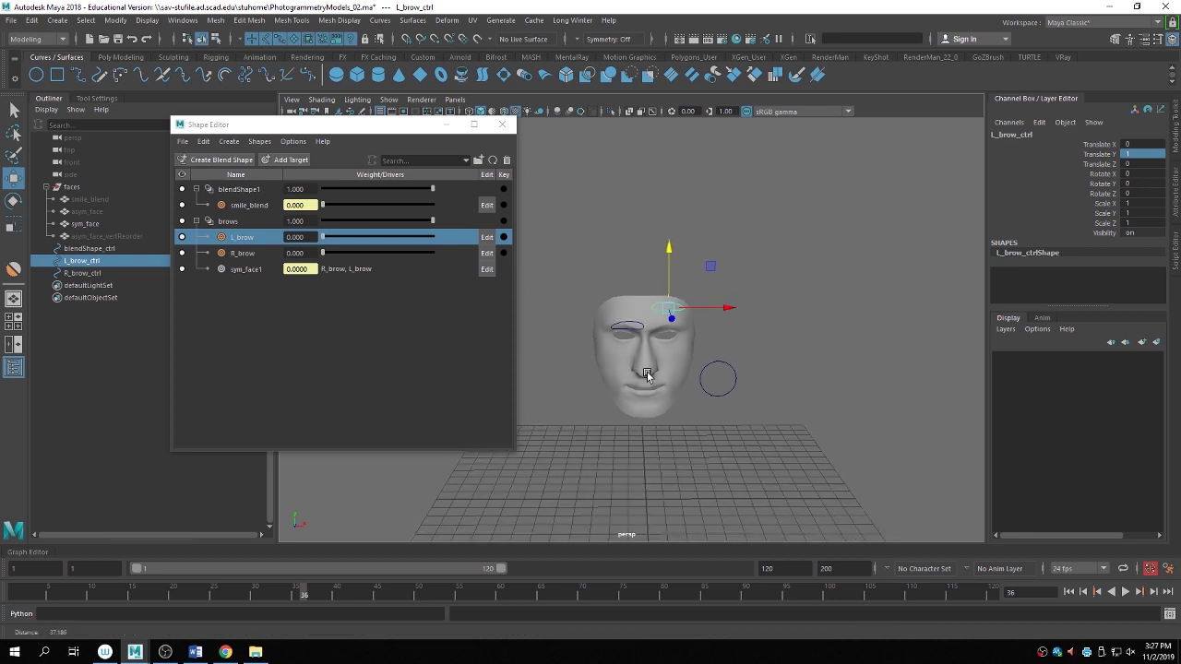
double_click(1149, 154)
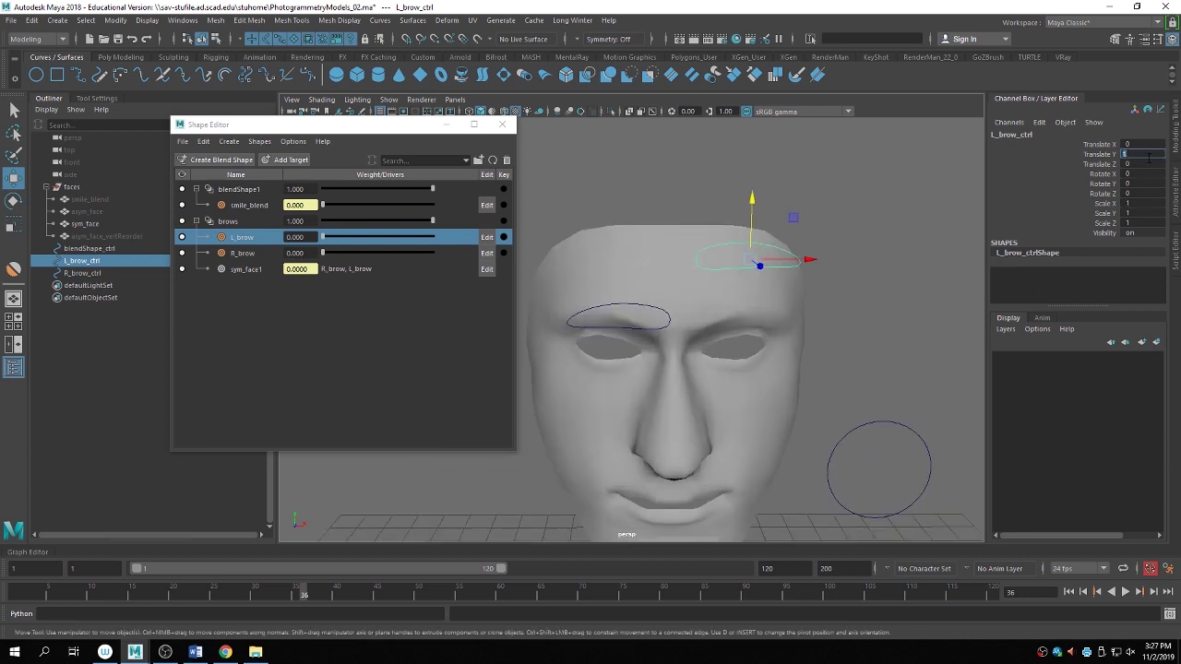
type("-1")
key("Return")
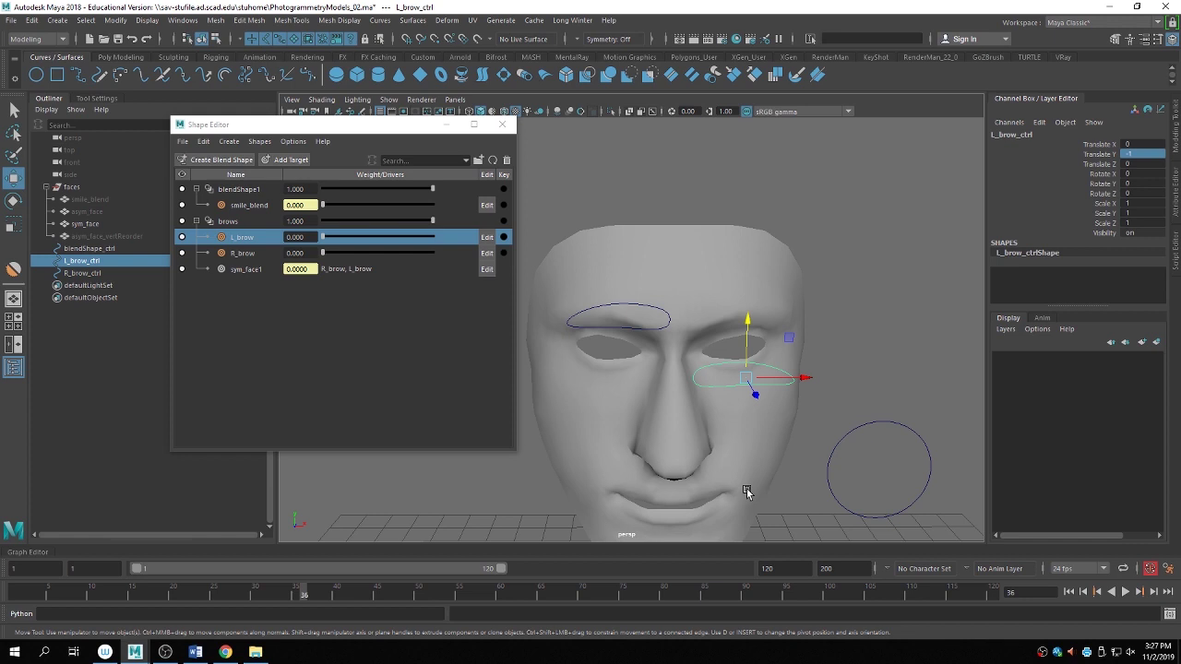
key("ctrl+z")
key("ctrl+z")
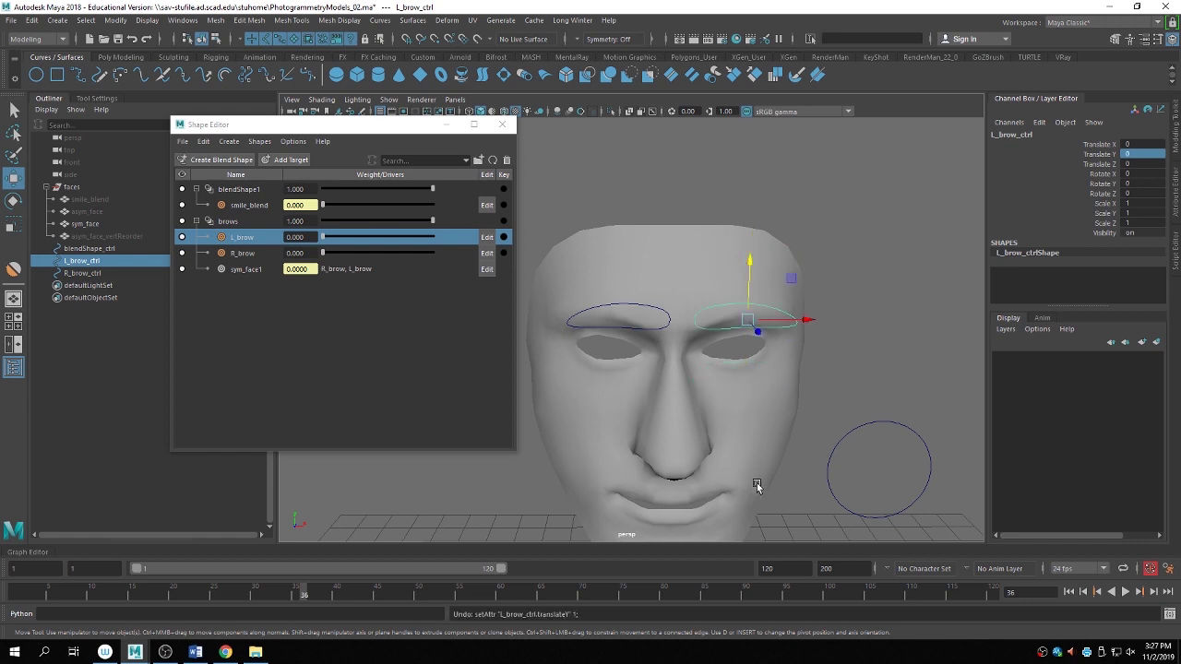
left_click(37, 39)
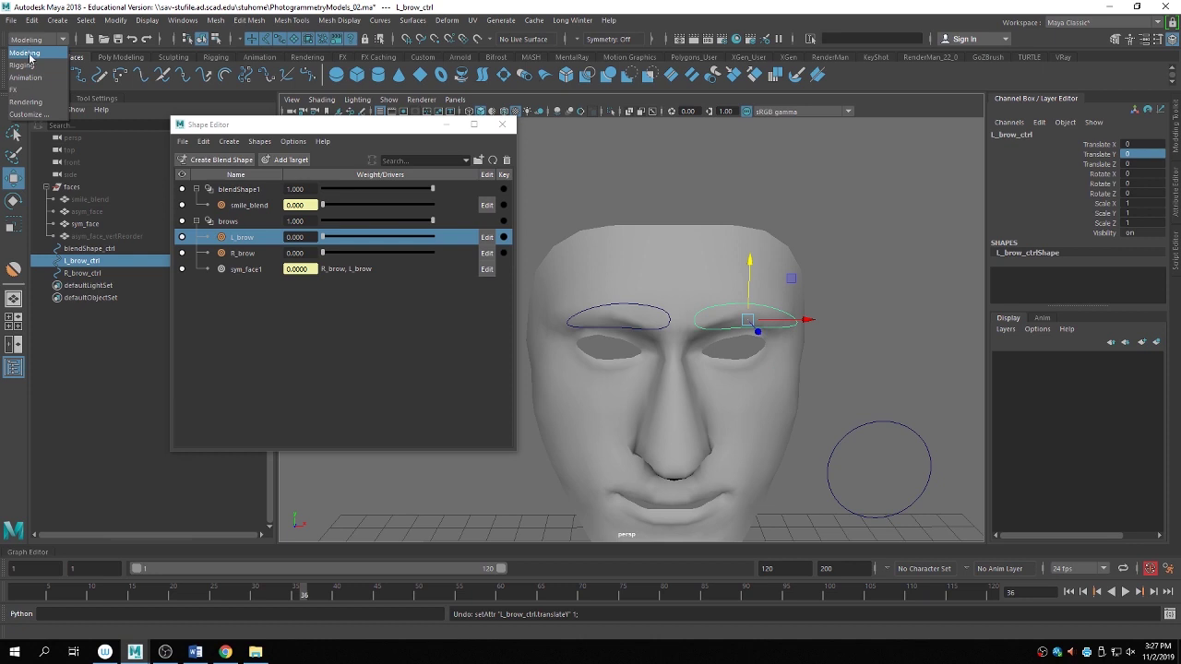
Switch to the Animation menu set and open the Set Driven Key window, moving it aside.
left_click(27, 77)
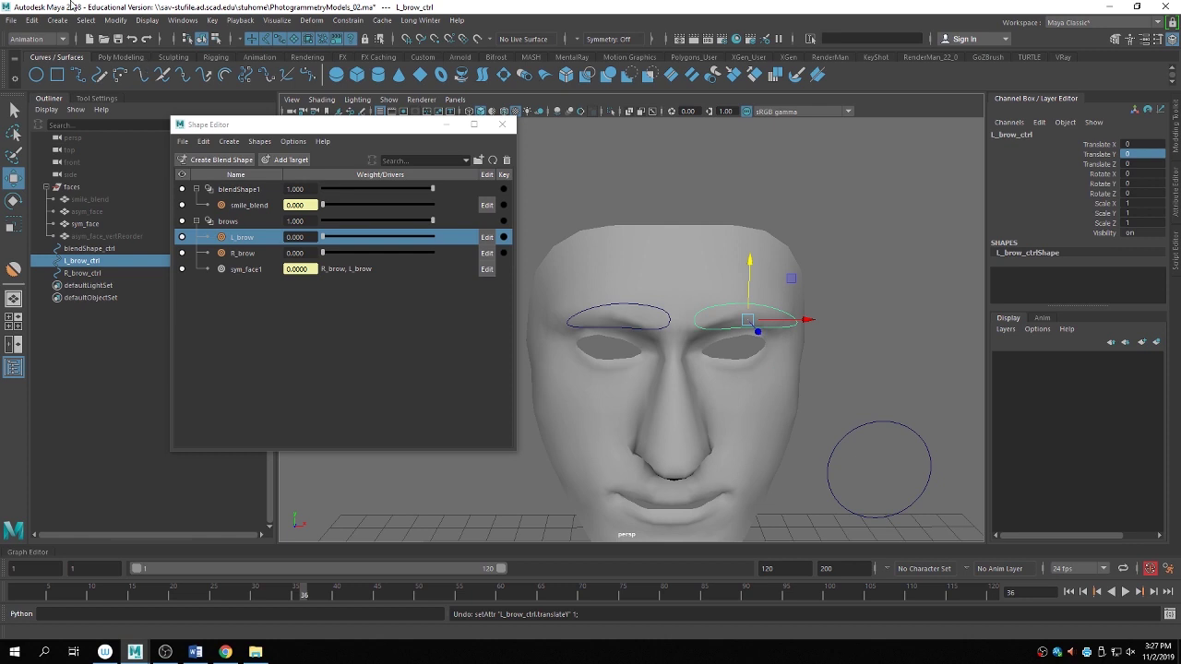
left_click(212, 20)
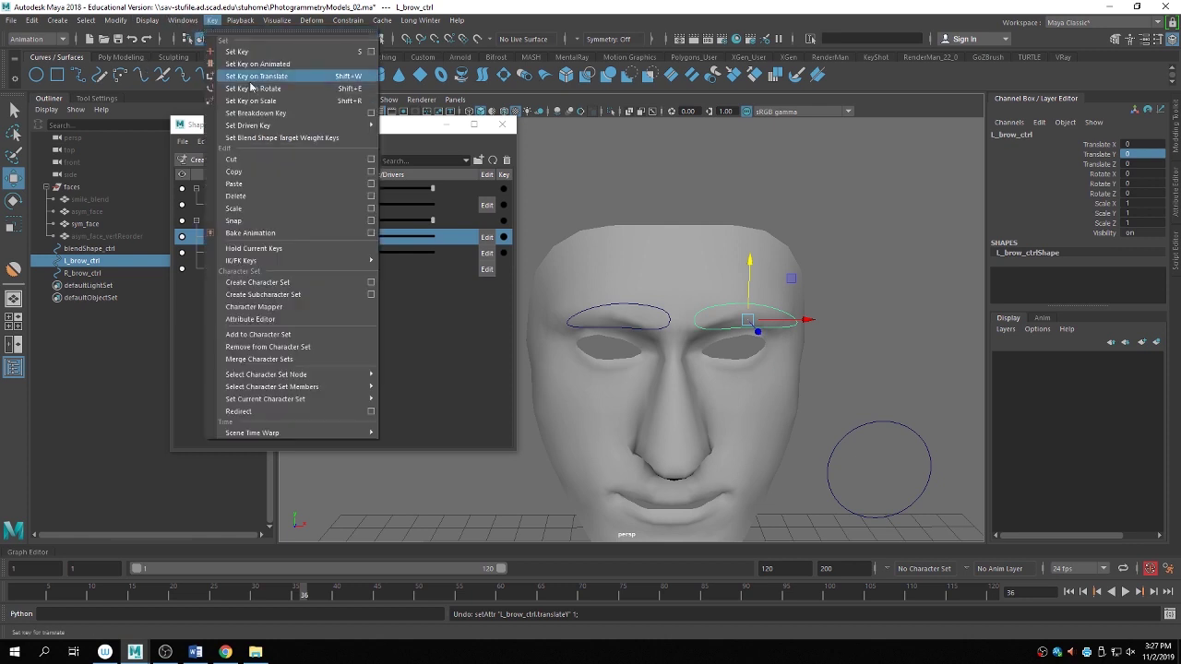
mouse_move(277, 126)
left_click(414, 137)
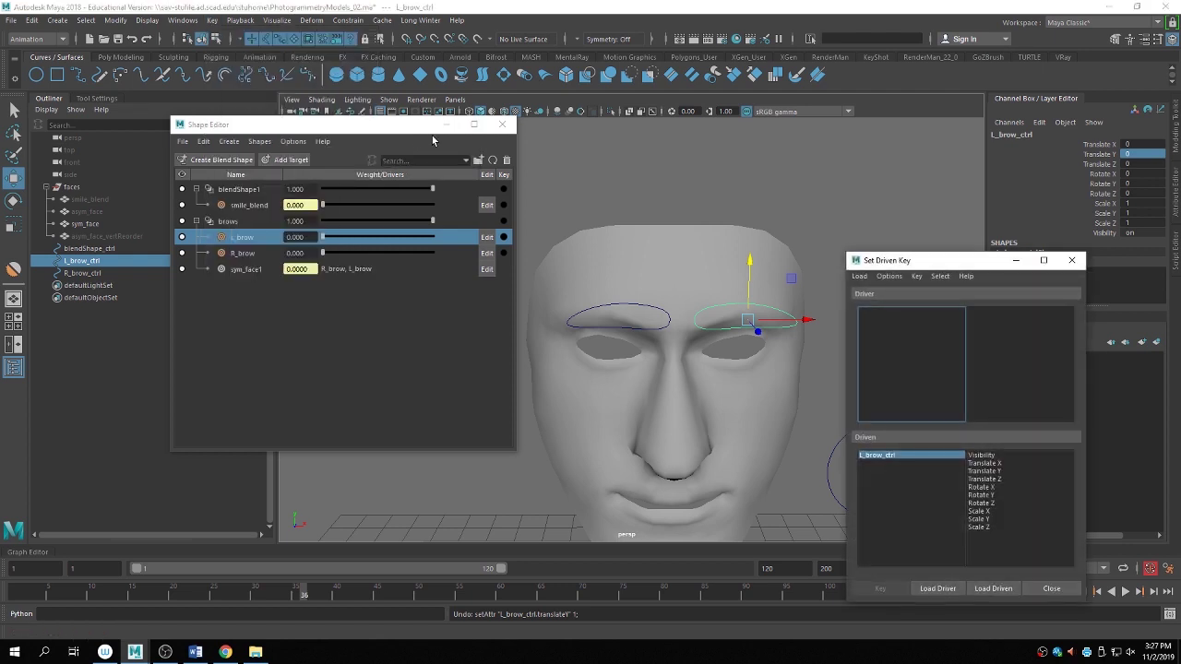
left_click_drag(932, 263, 907, 161)
scroll(820, 322, "down", 3)
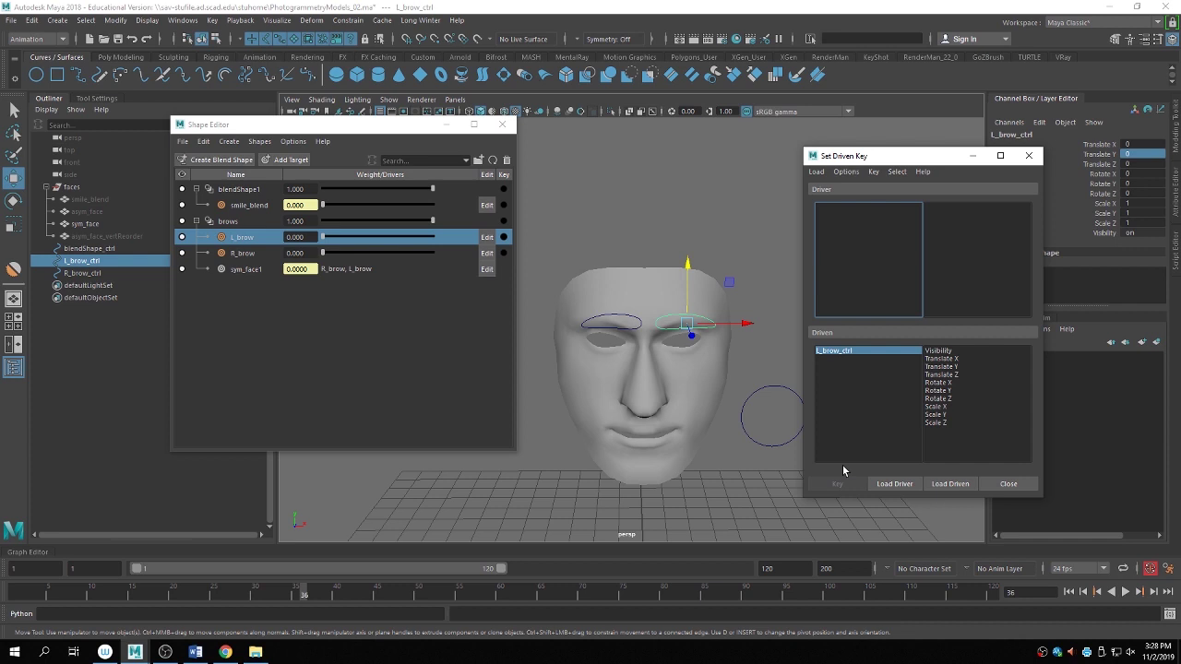
Load L_brow_ctrl as driver and sym_face's brows blend shape as driven, pairing Translate Y with L_brow.
left_click(893, 485)
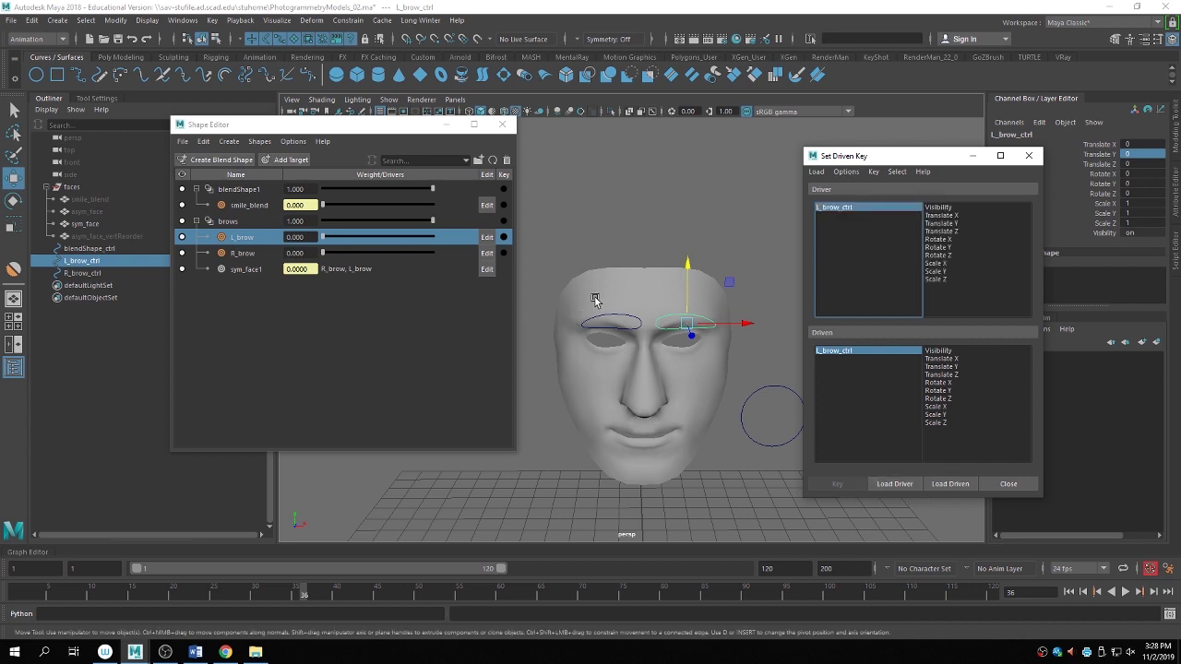
left_click(619, 281)
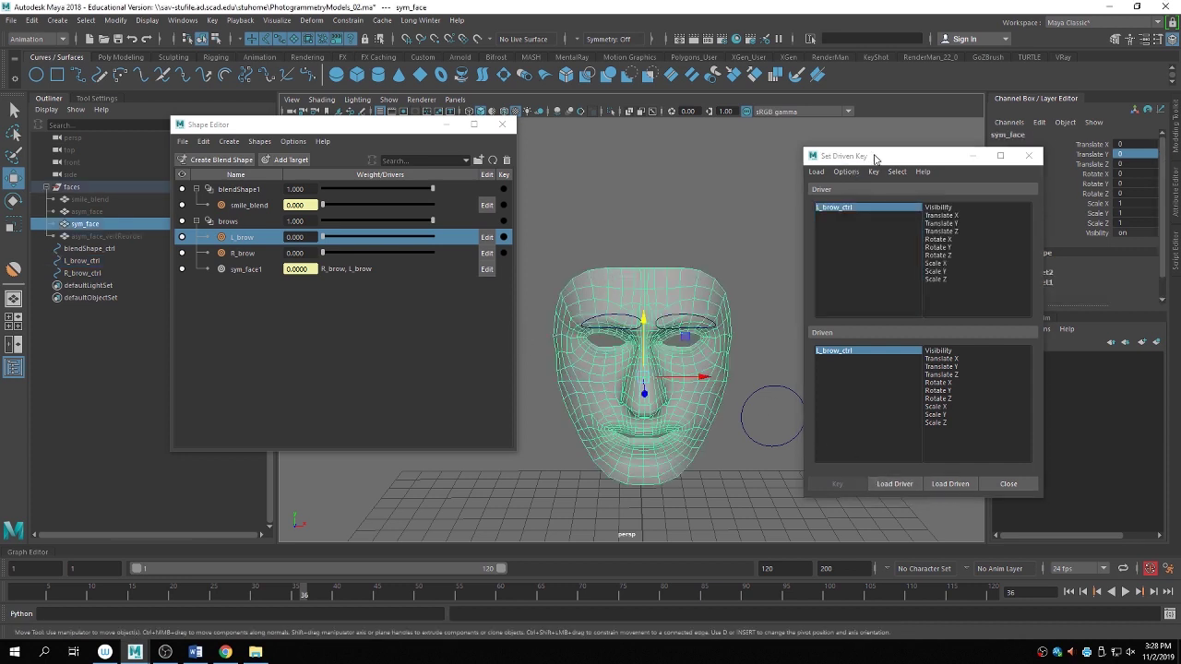
left_click_drag(874, 159, 794, 150)
scroll(1074, 242, "down", 2)
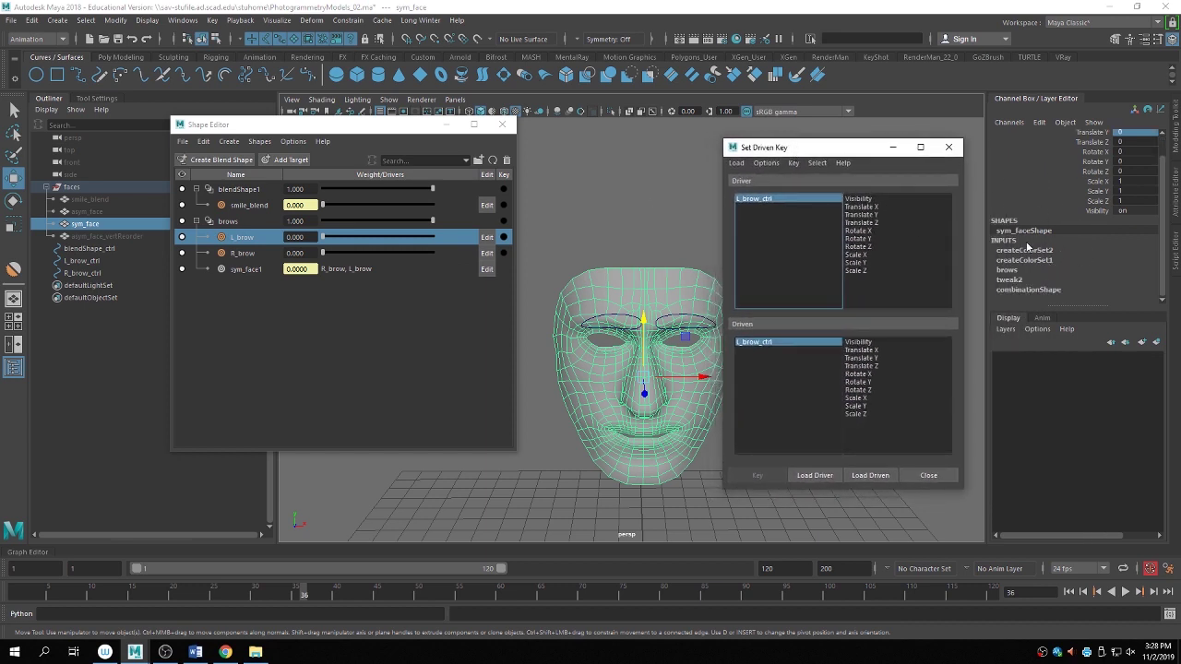
left_click(1015, 272)
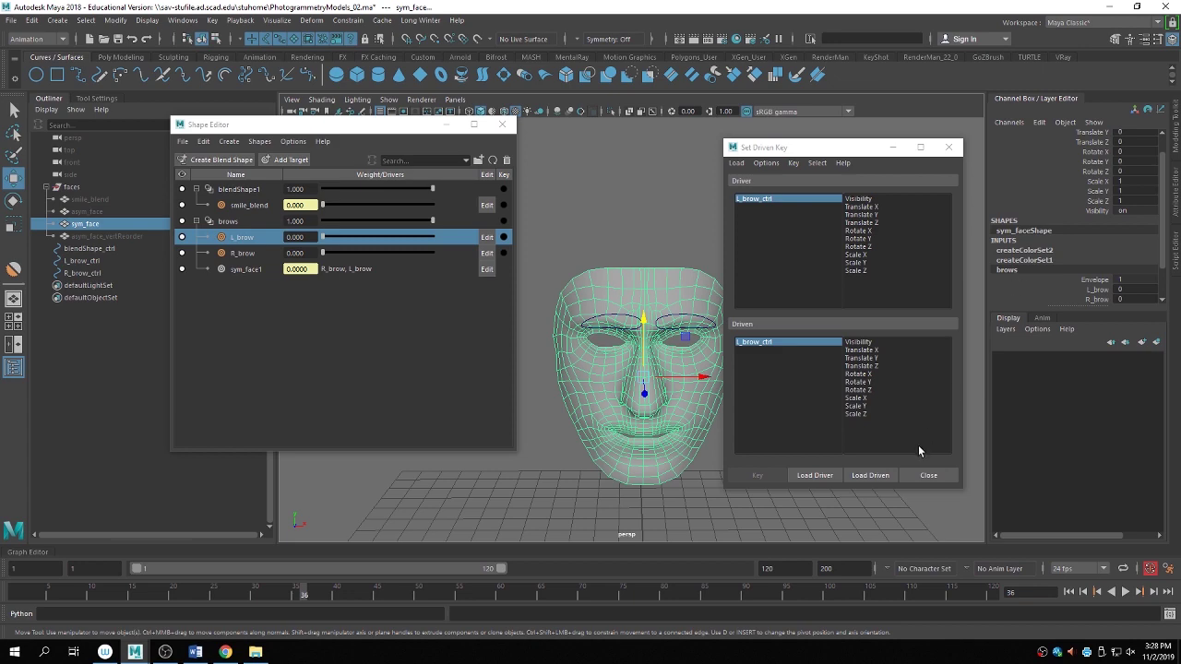
left_click(869, 475)
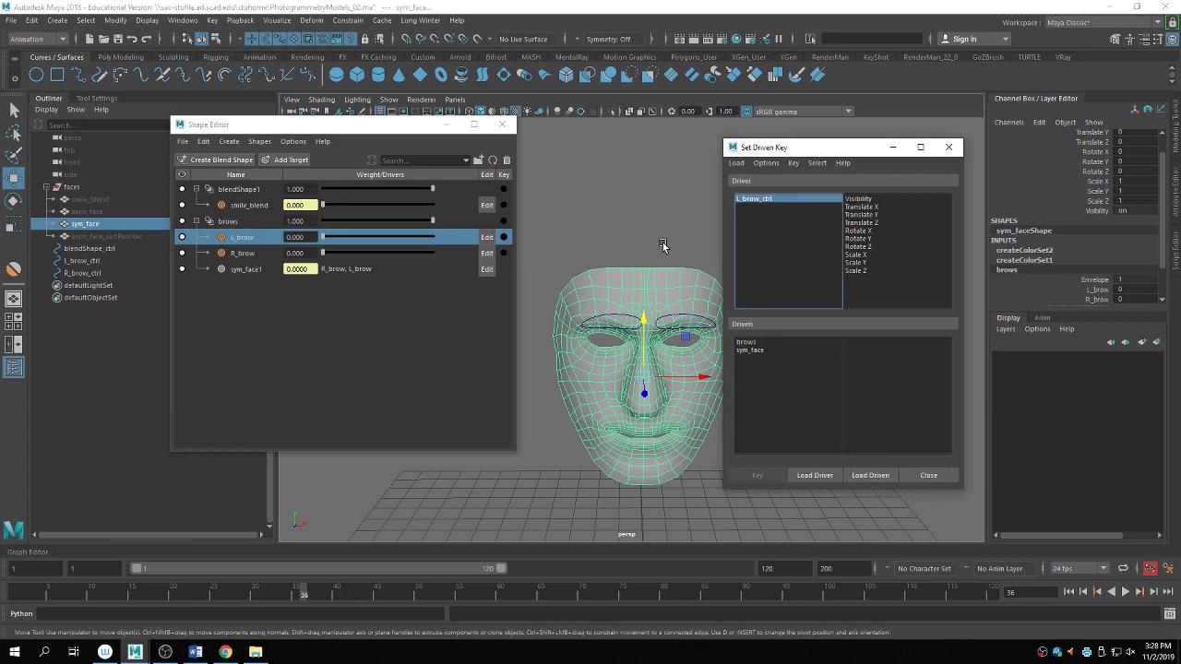
scroll(662, 245, "up", 2)
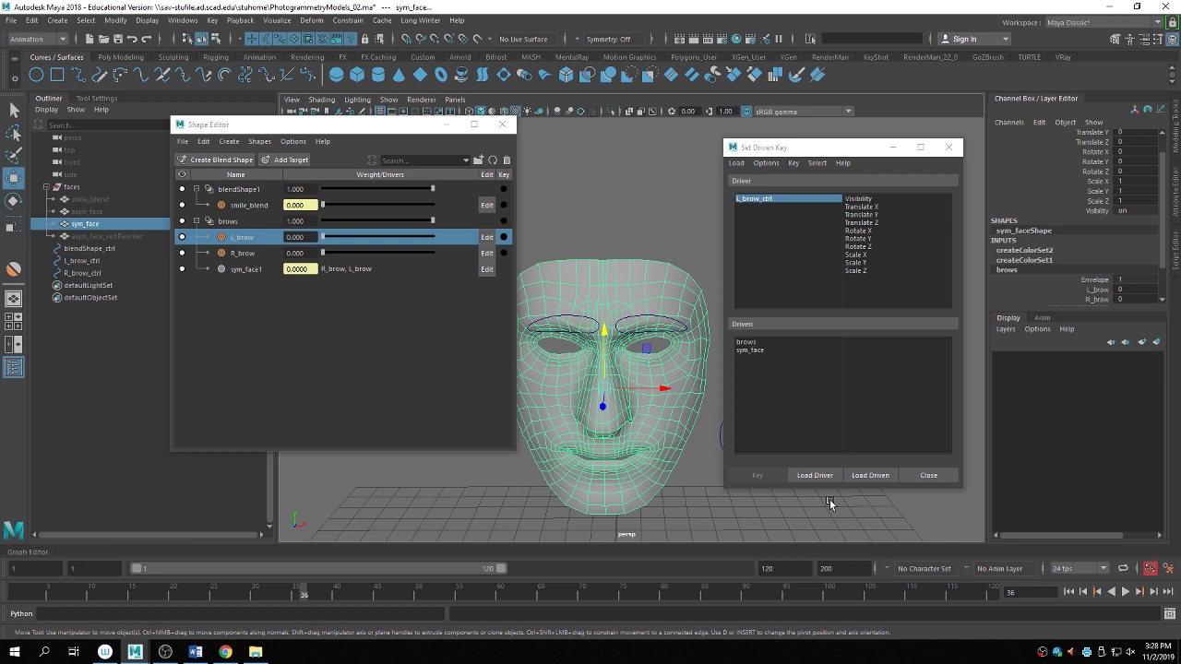
left_click(762, 343)
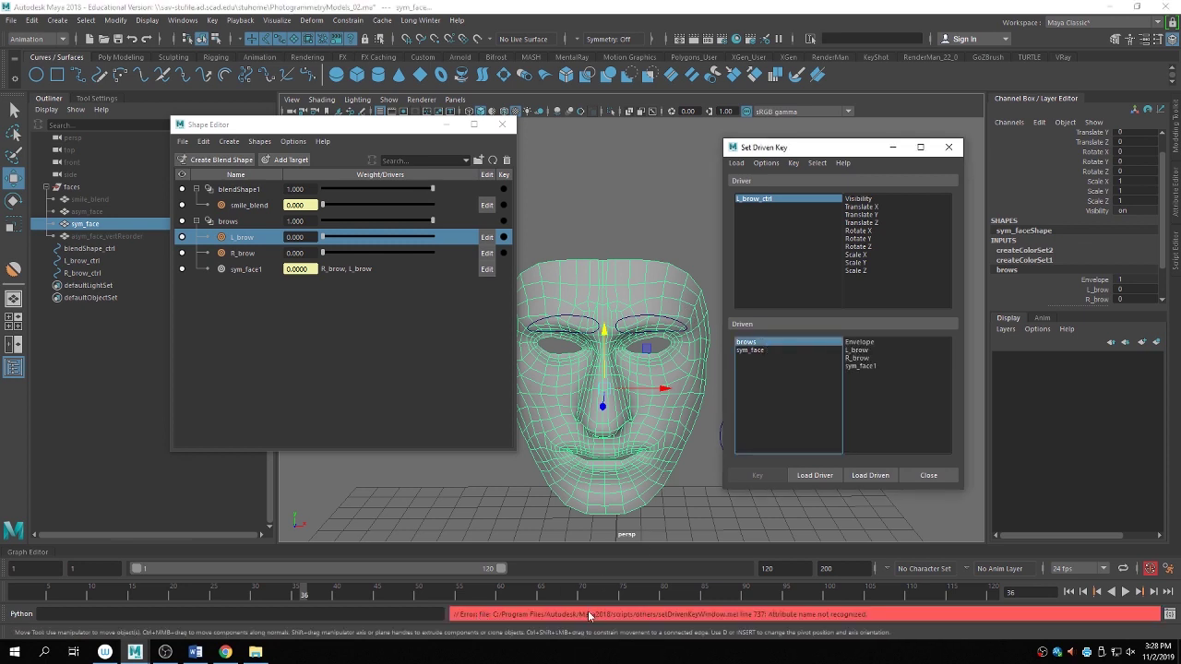
left_click(875, 351)
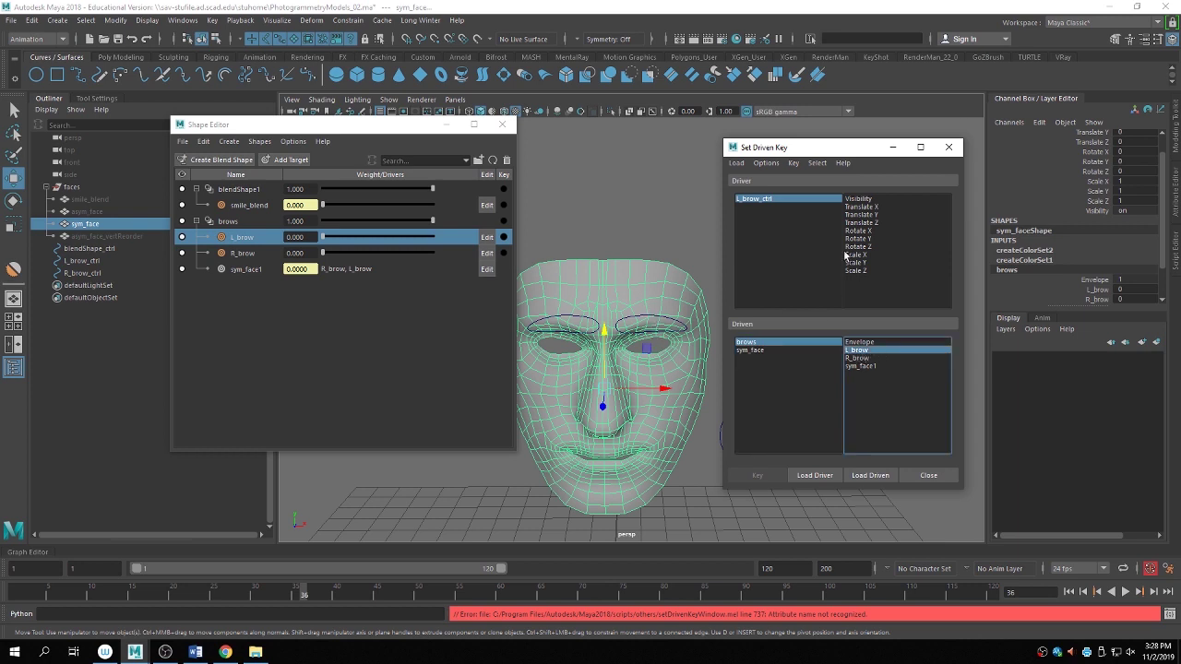
left_click(879, 214)
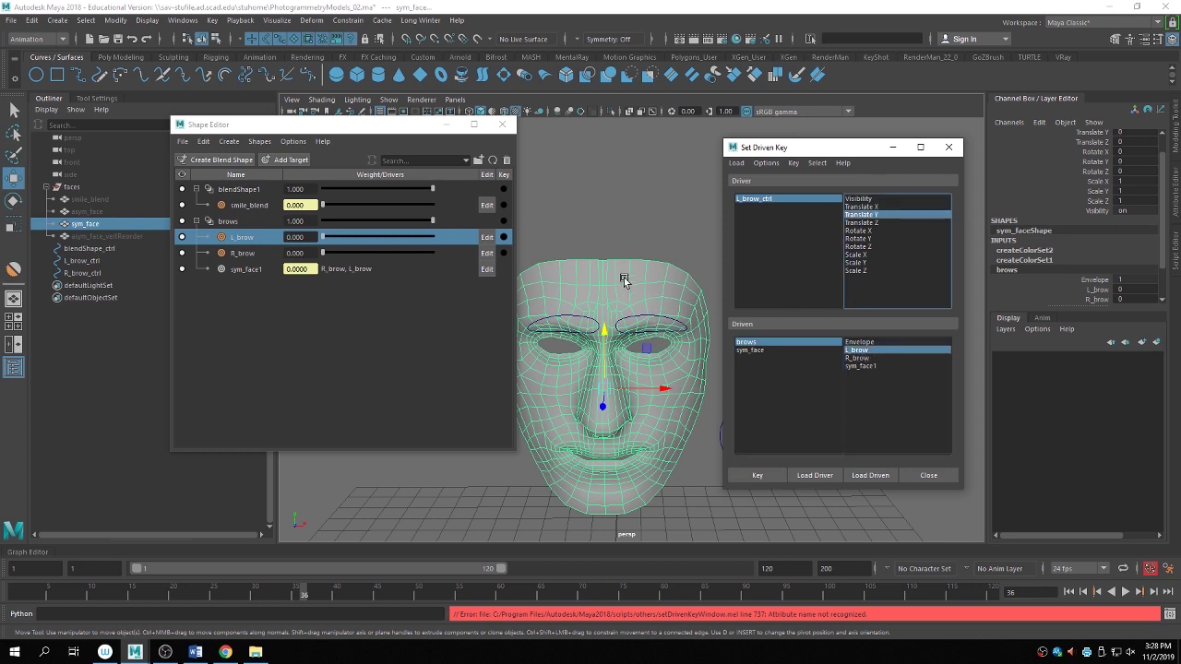
scroll(624, 279, "up", 6)
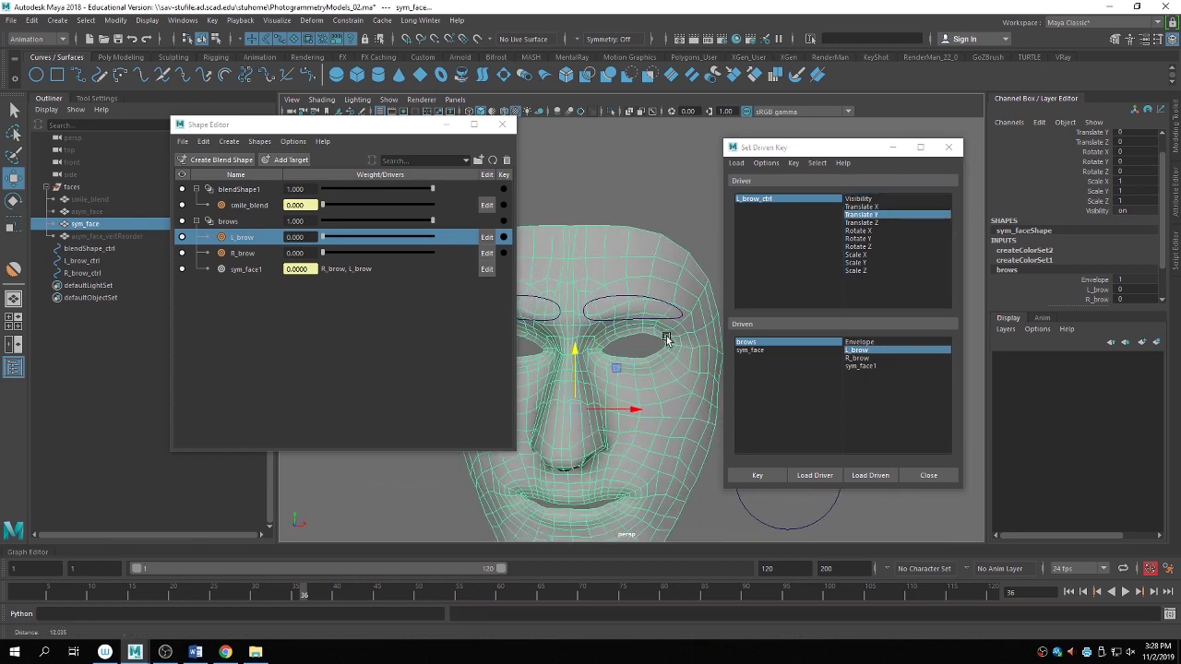
scroll(664, 337, "down", 2)
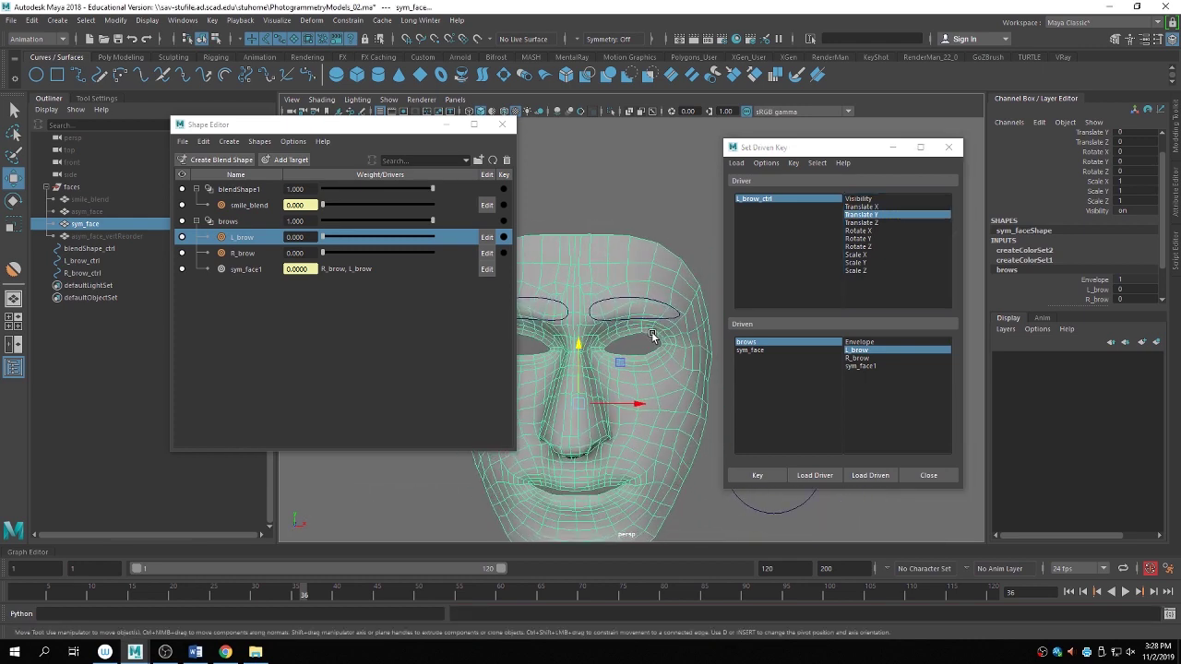
Key L_brow at 0 with the control at rest, then lower L_brow_ctrl and set L_brow weight to 1.
left_click(762, 475)
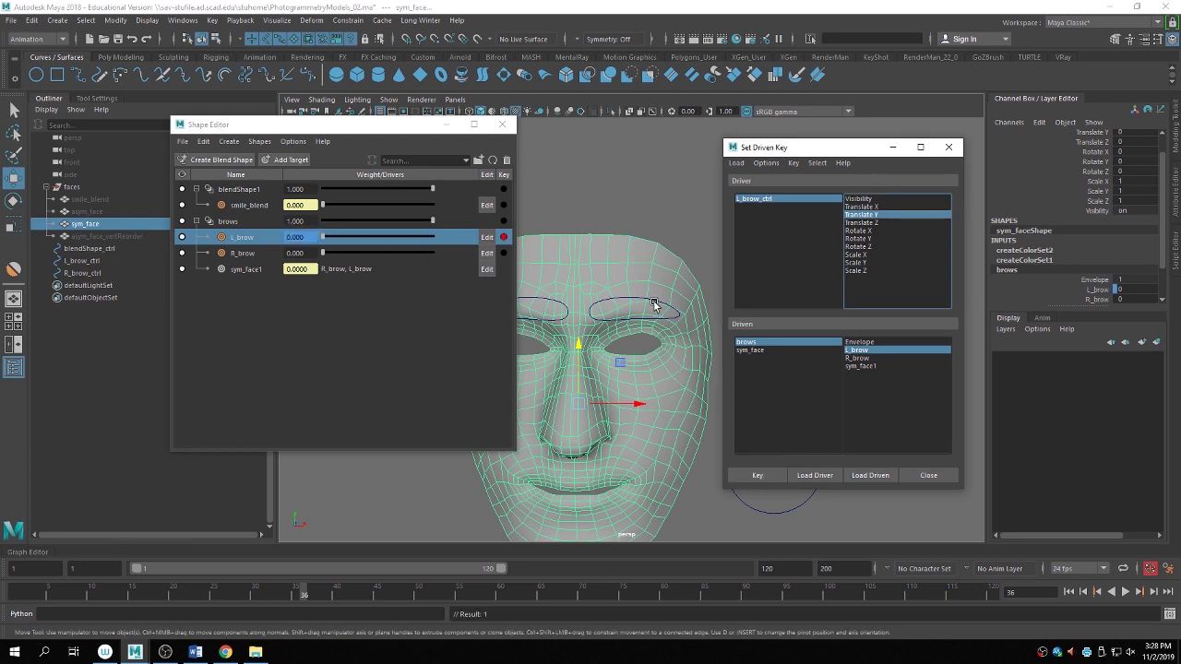
left_click(779, 199)
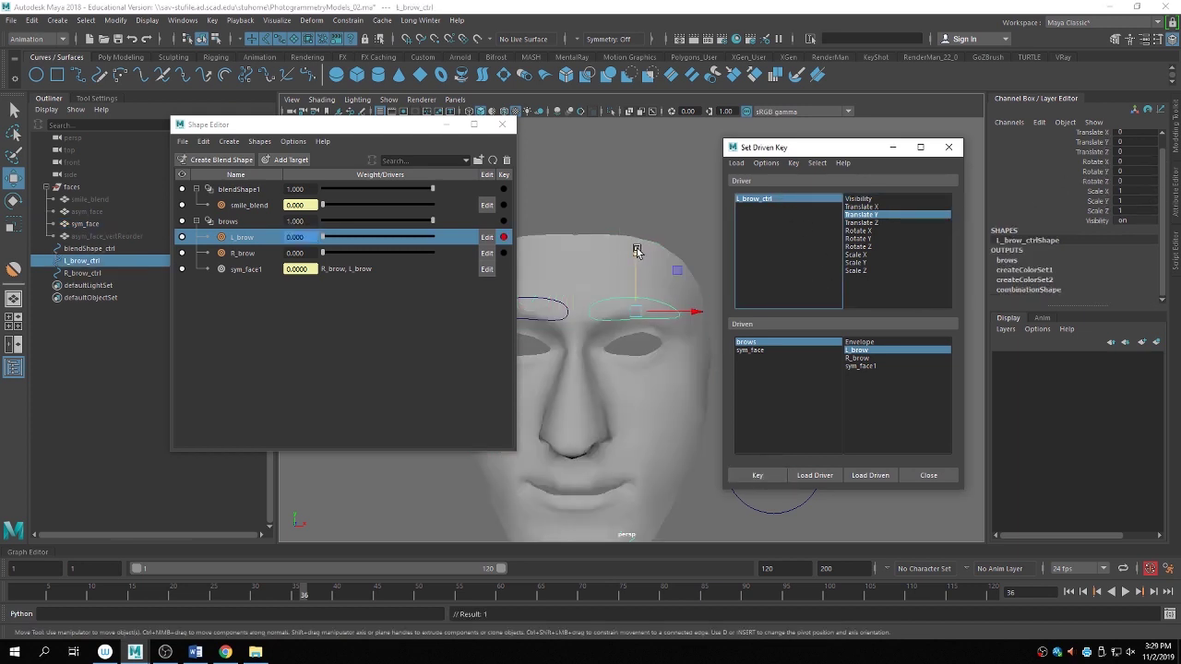
mouse_move(636, 250)
left_mouse_down()
mouse_move(636, 332)
mouse_move(562, 319)
mouse_move(641, 309)
mouse_move(589, 304)
mouse_move(640, 273)
left_mouse_up()
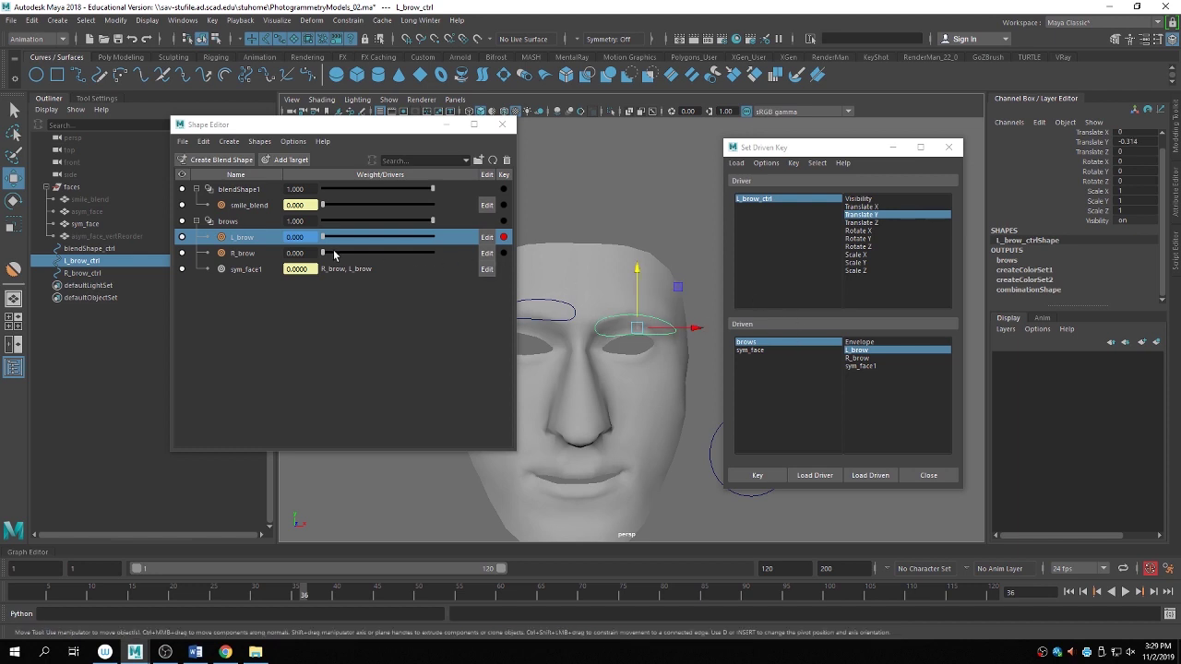
left_click_drag(322, 237, 450, 245)
Reselect brows > L_brow as the driven attribute and key full weight for the lowered control.
left_click_drag(664, 369, 616, 376, "alt")
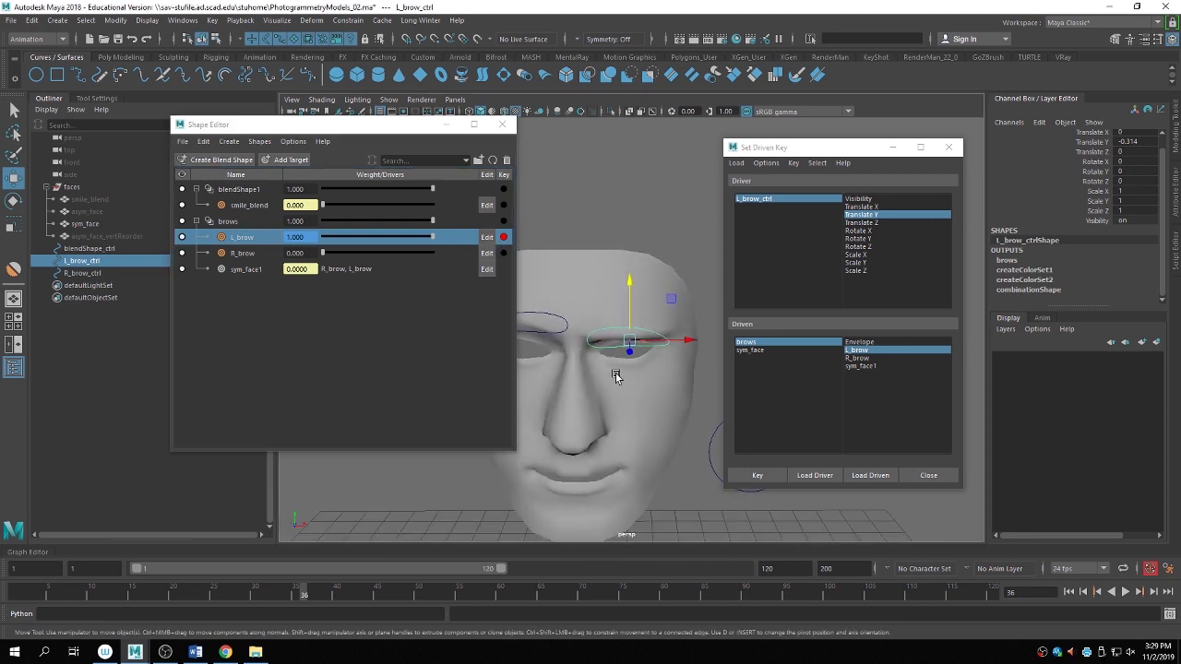
left_click(771, 343)
left_click(858, 351)
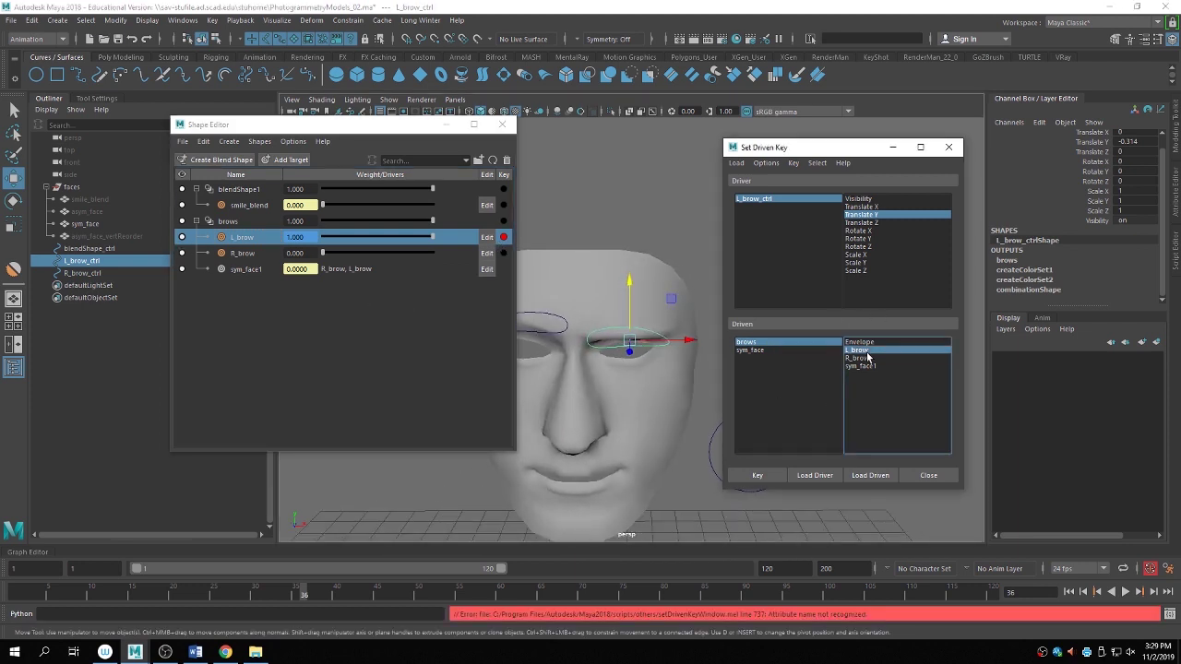
left_click(1018, 262)
scroll(1114, 248, "down", 1)
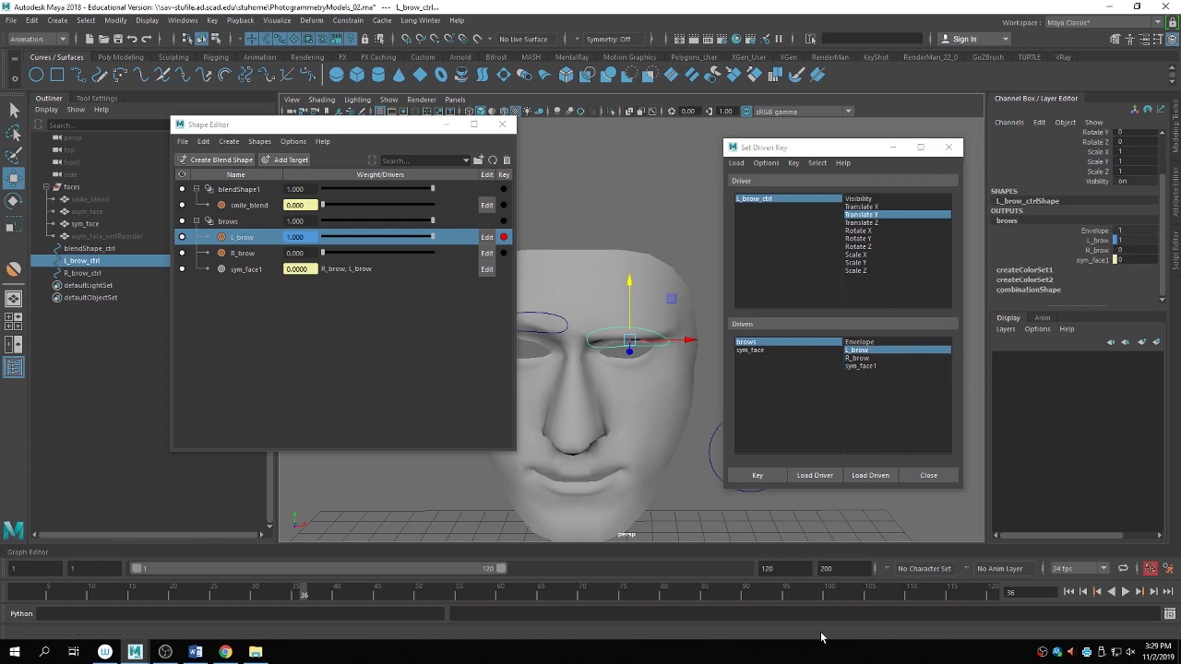
left_click(757, 475)
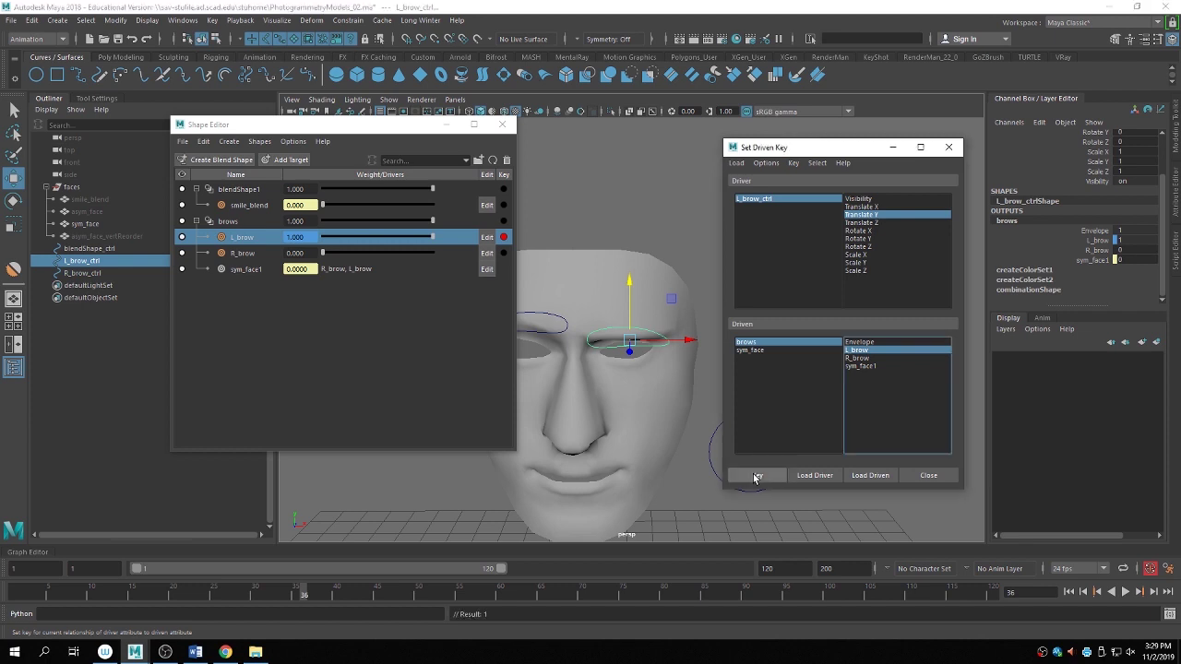
Test by raising L_brow_ctrl, then reset its Translate Y to 0.
left_click_drag(598, 348, 638, 278, "alt")
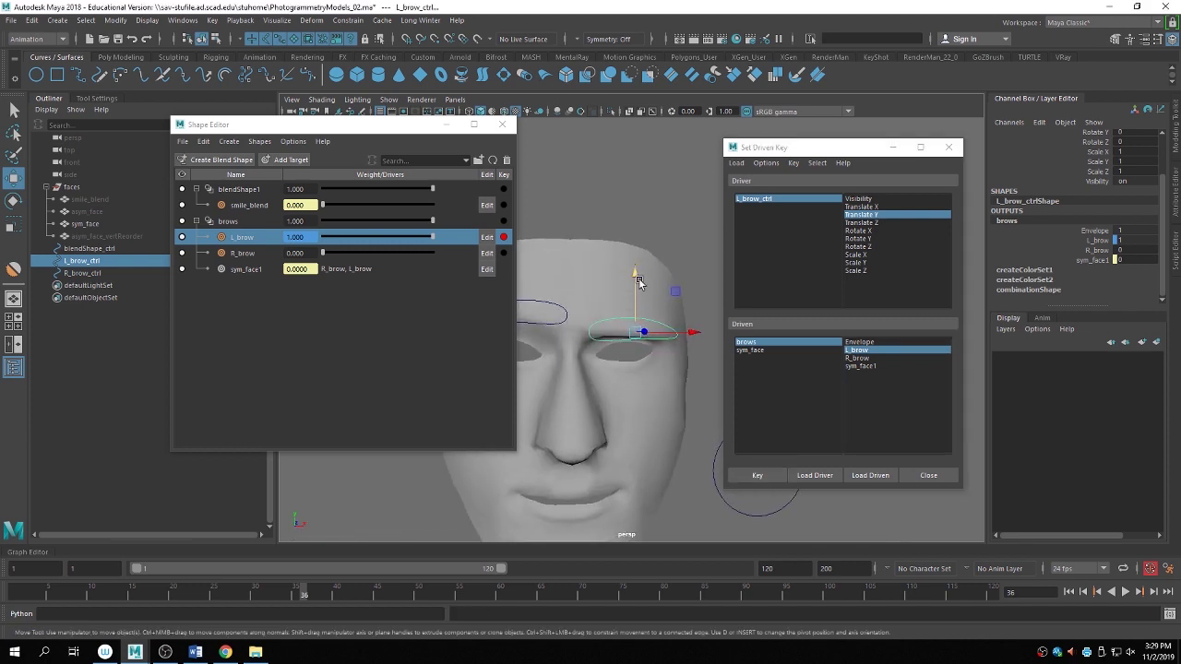
left_click_drag(636, 329, 645, 259)
double_click(1139, 142)
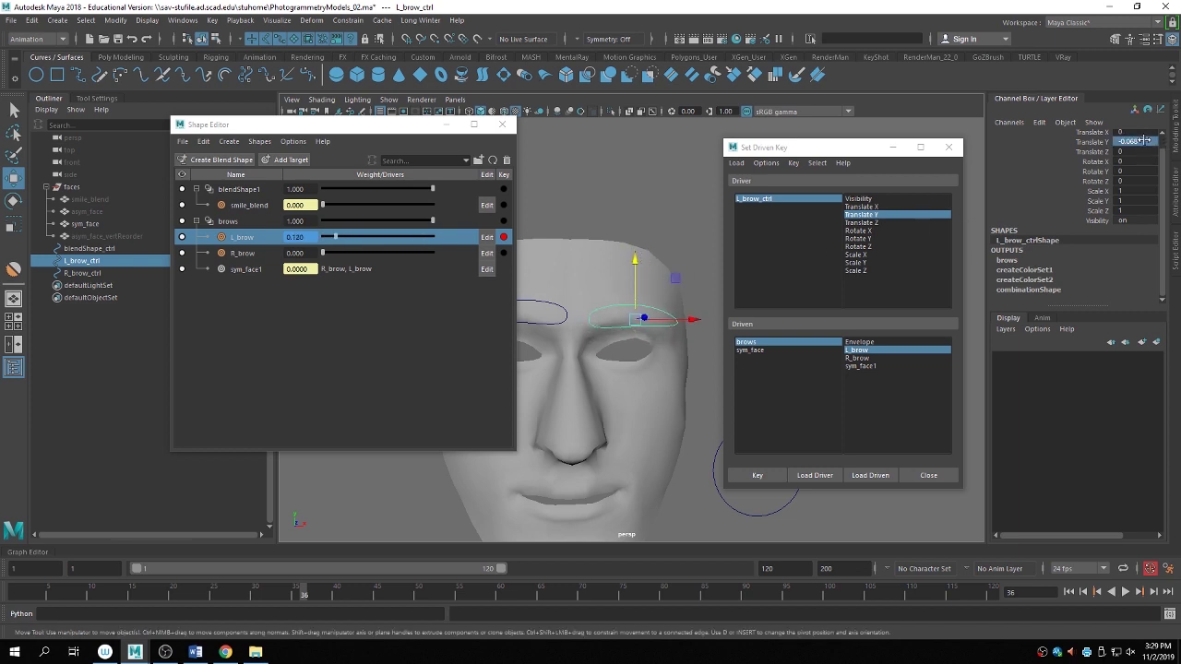
type("0")
key("Return")
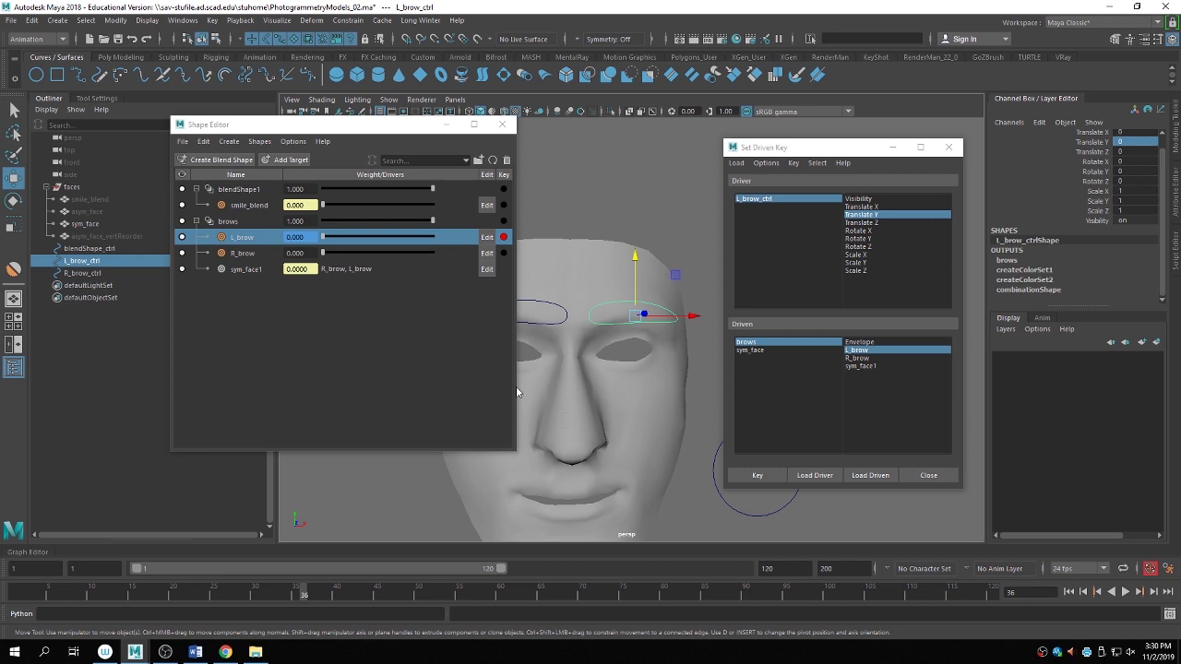
Close the Shape Editor so the Graph Editor is showing.
left_click(502, 124)
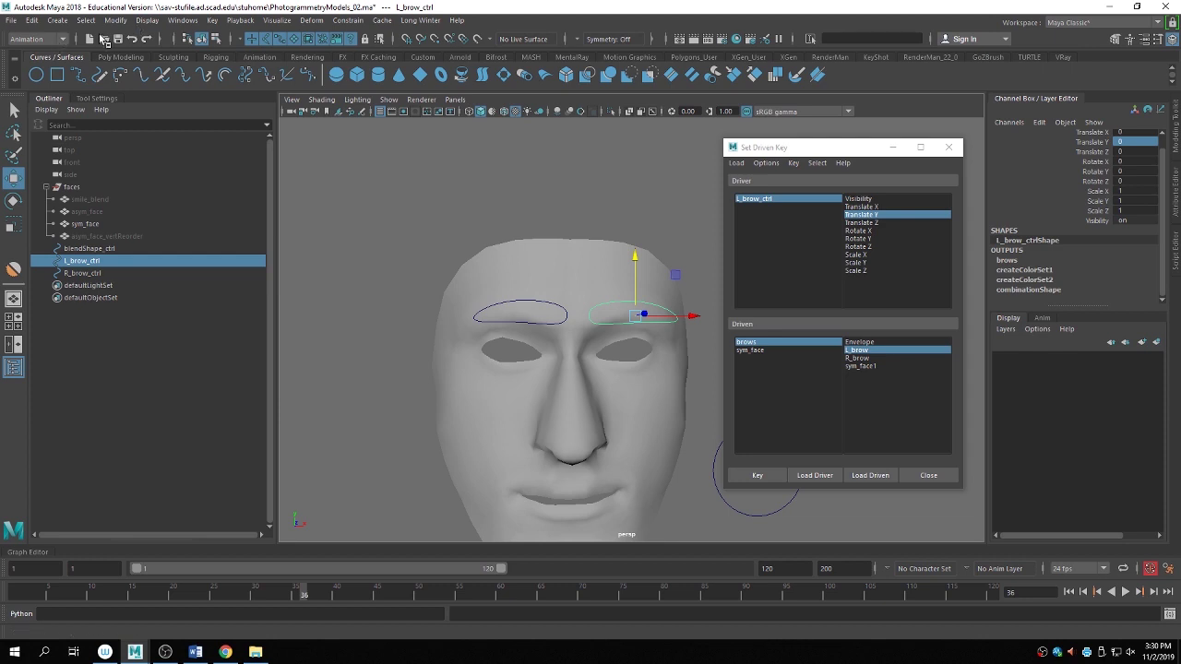
left_click(192, 22)
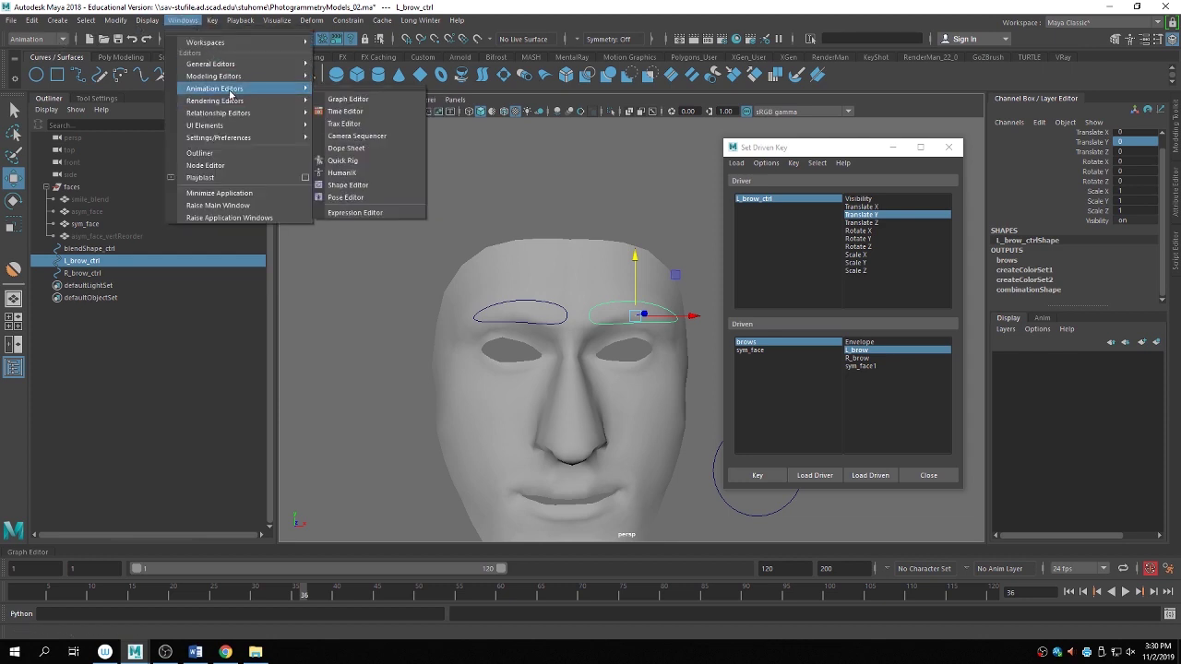
left_click(38, 558)
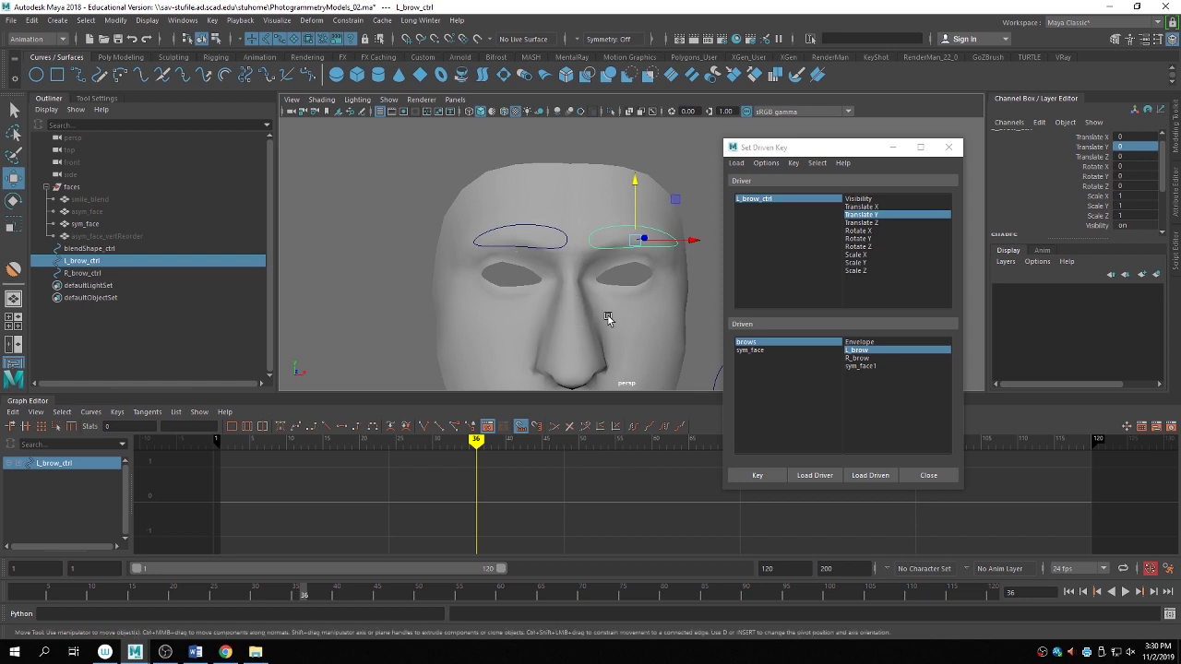
Give sym_face's brow-driven key curve linear tangents, then test-drag L_brow_ctrl.
left_click(572, 211)
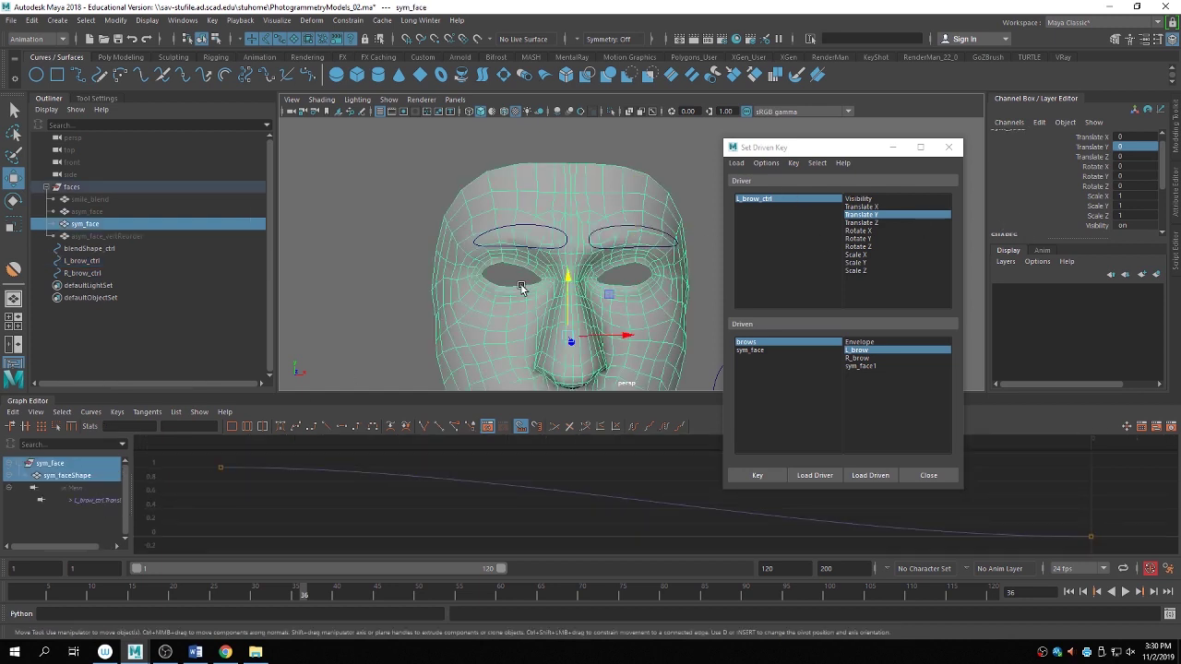
key("f")
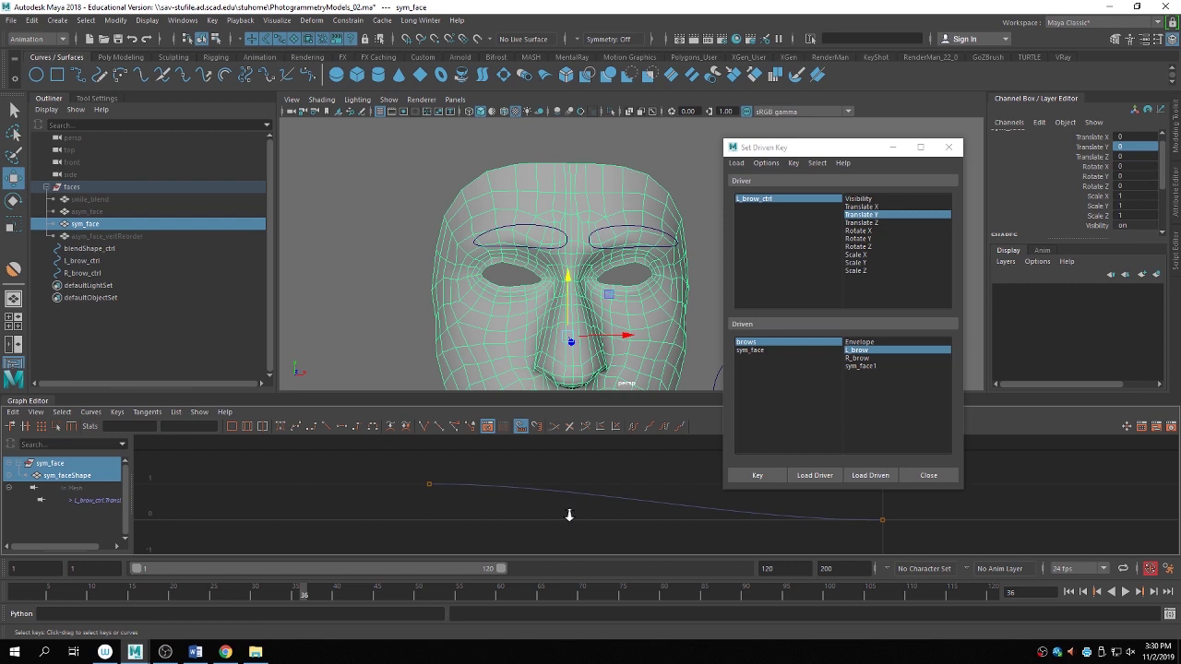
scroll(569, 515, "down", 3)
left_click_drag(412, 464, 718, 544)
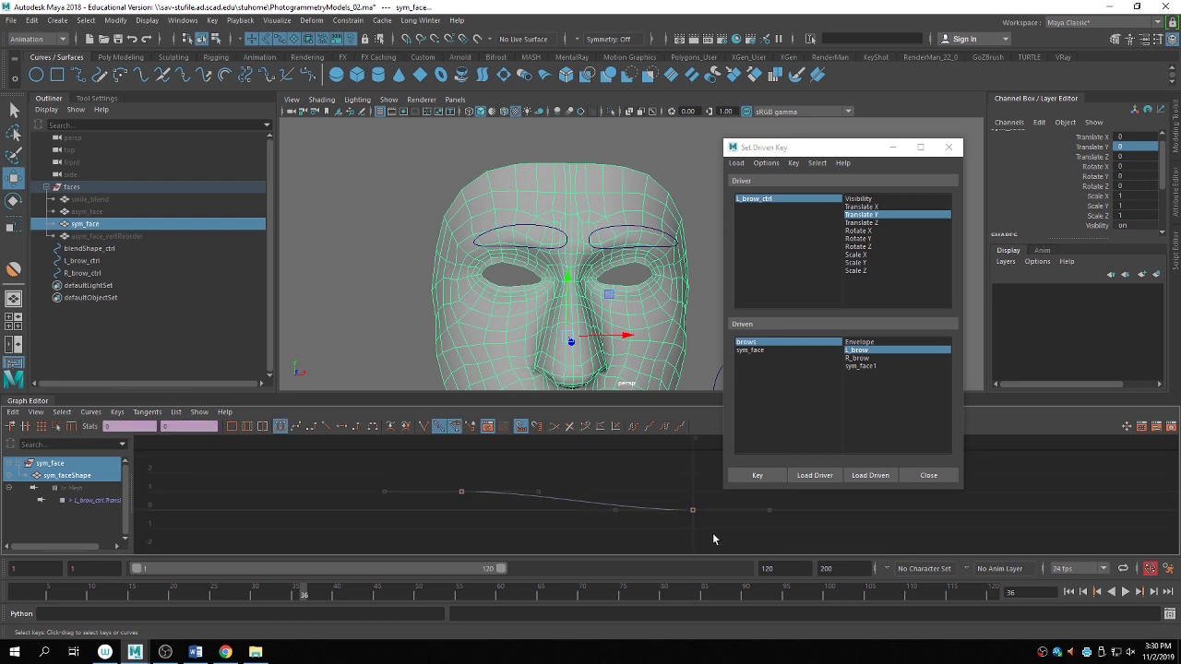
left_click(325, 426)
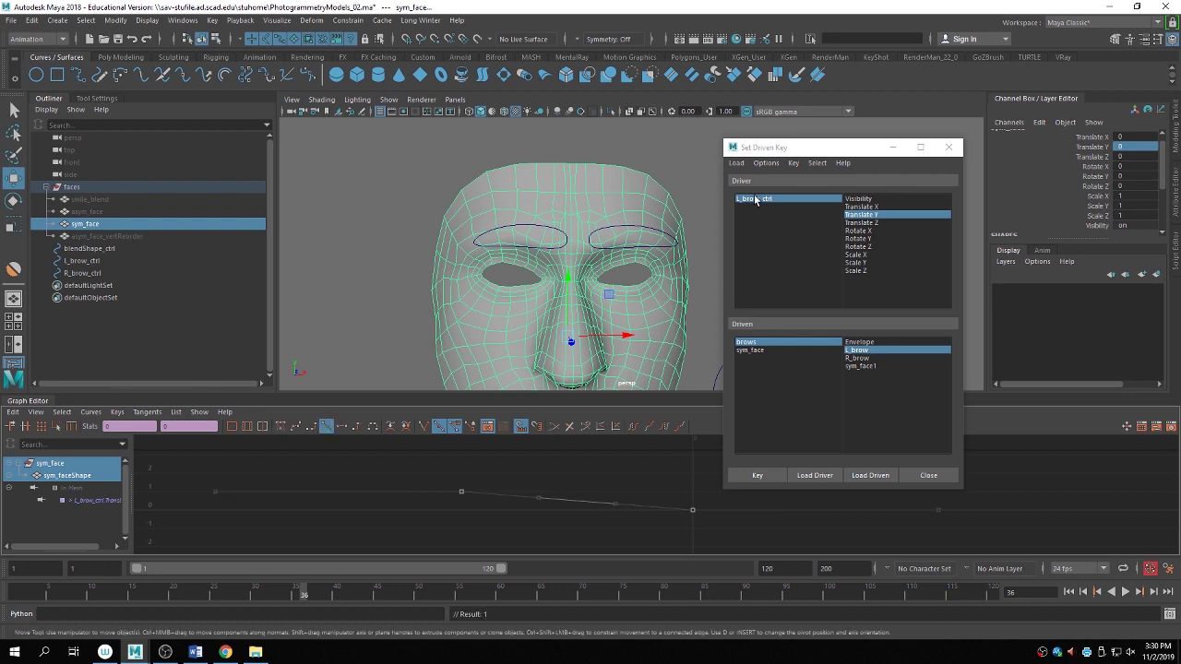
left_click(640, 227)
left_click_drag(639, 226, 640, 179)
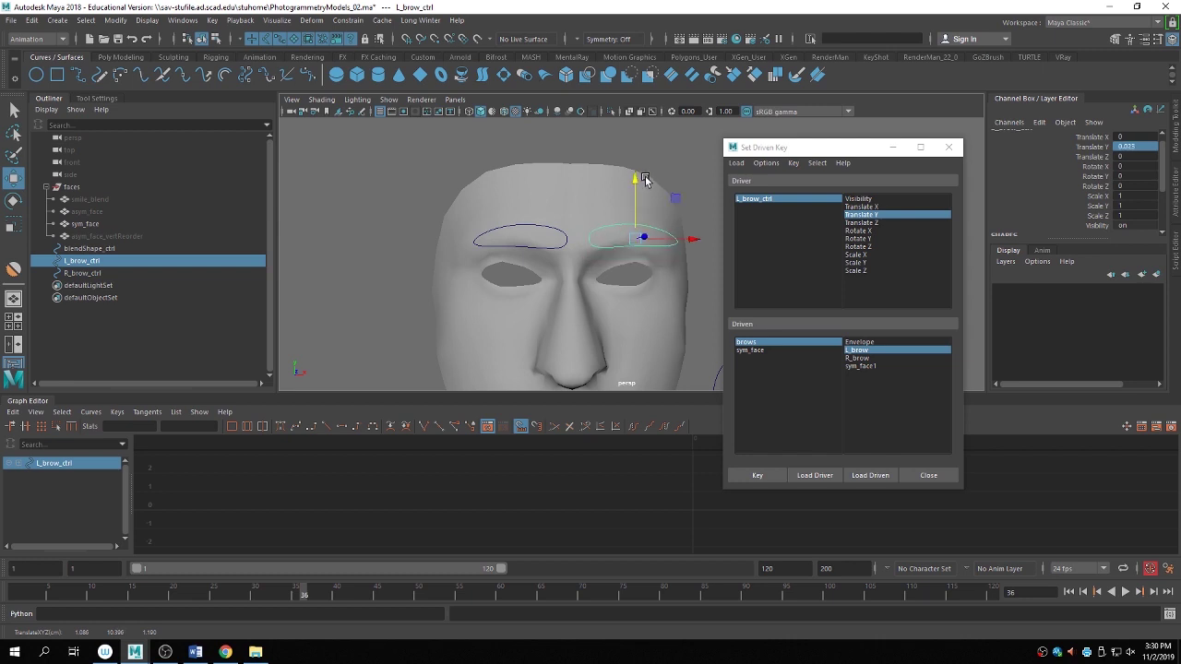
Undo the brow test and switch sym_face's brow-driven curve keys to spline tangents.
key("ctrl+z")
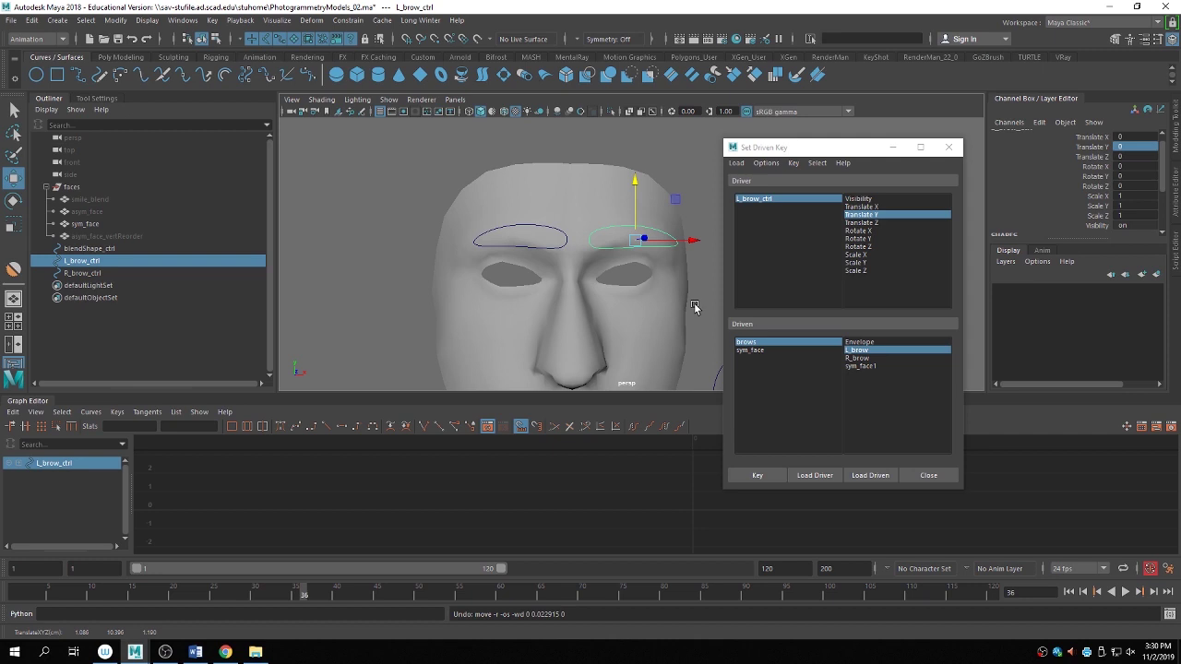
left_click(589, 341)
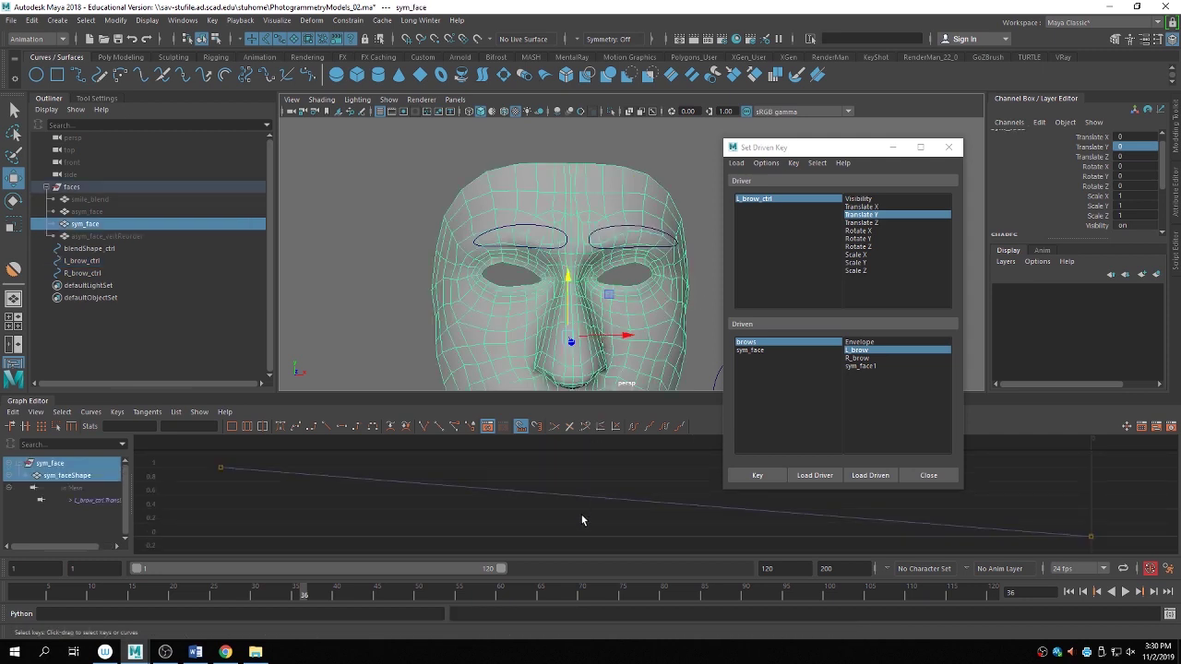
key("f")
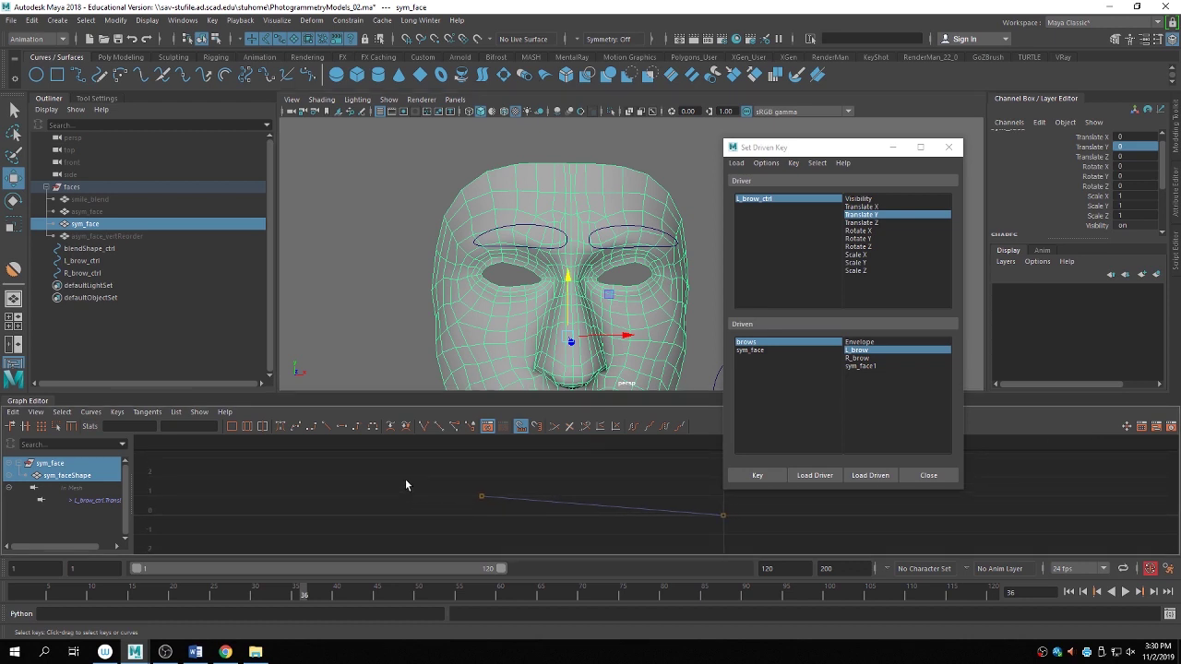
left_click_drag(643, 512, 642, 513)
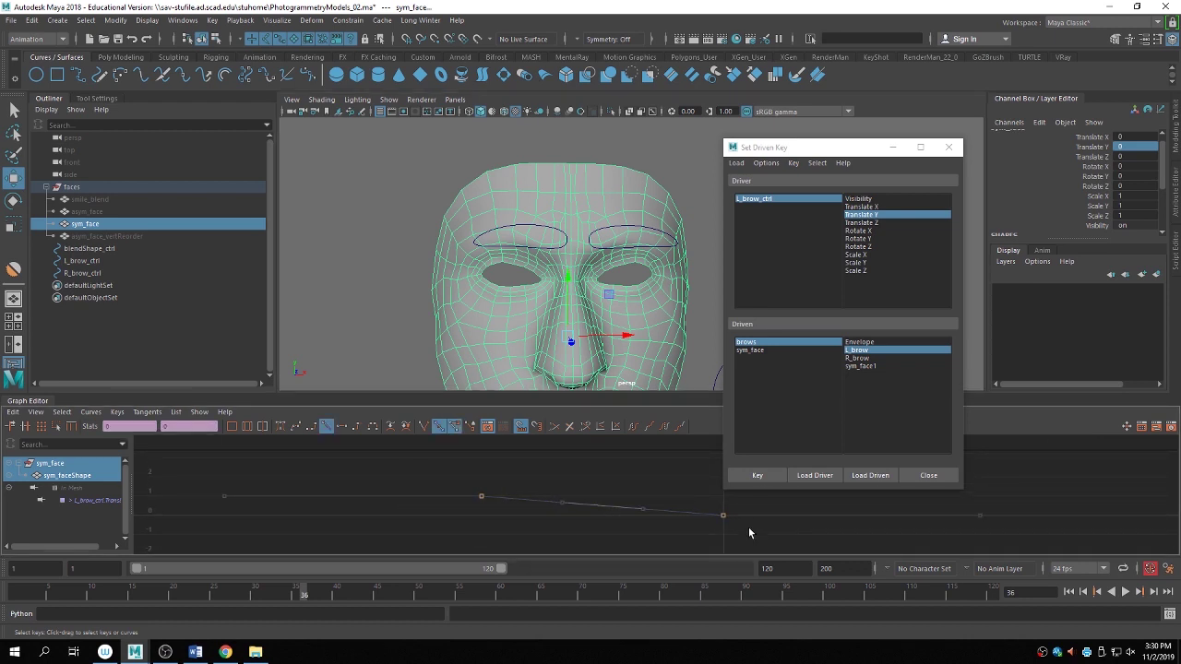
left_click(147, 411)
left_click(155, 446)
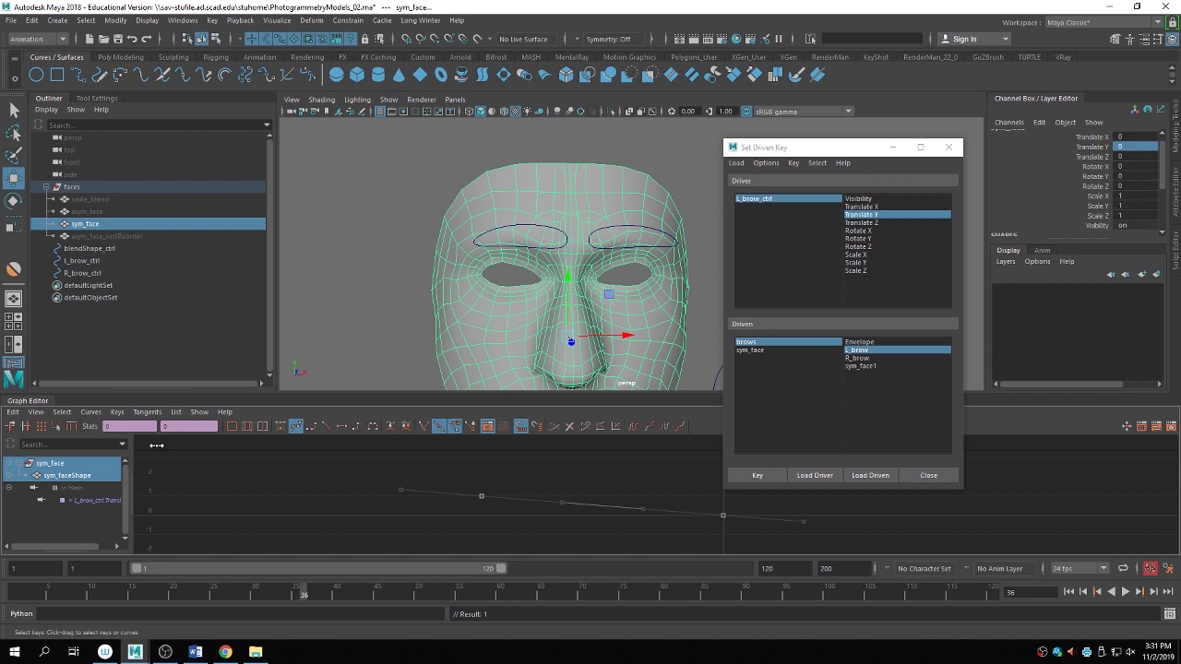
Set the curve's Pre Infinity and Post Infinity to Linear, then reselect L_brow_ctrl.
left_click(90, 413)
mouse_move(106, 417)
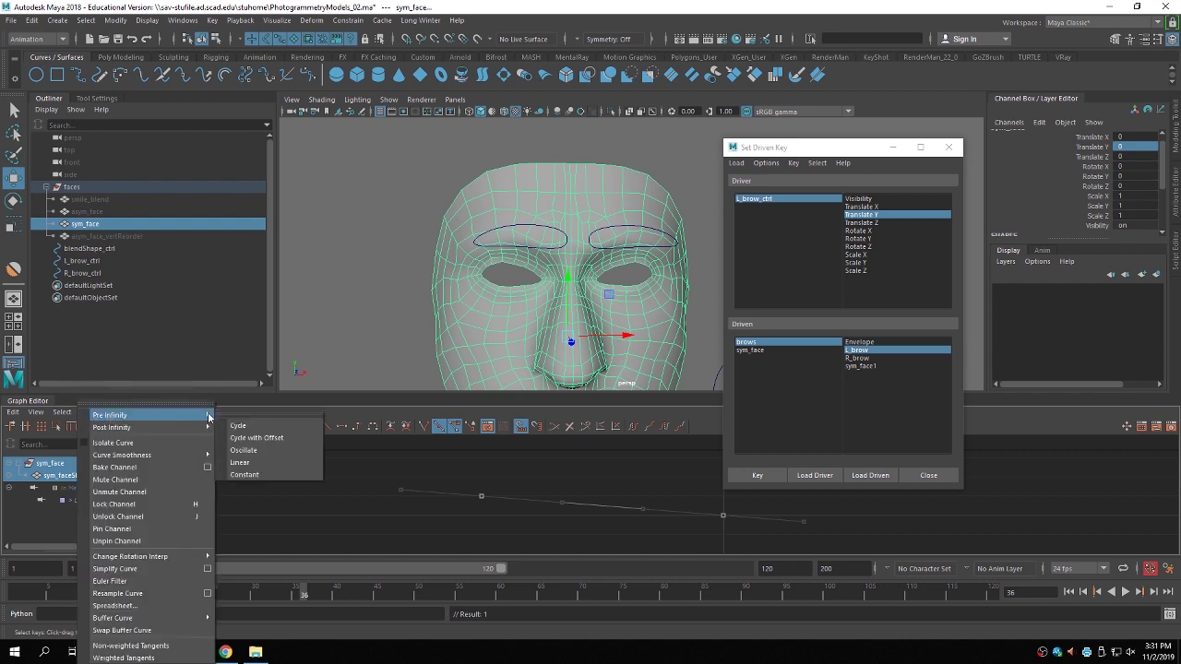
left_click(242, 462)
left_click(90, 412)
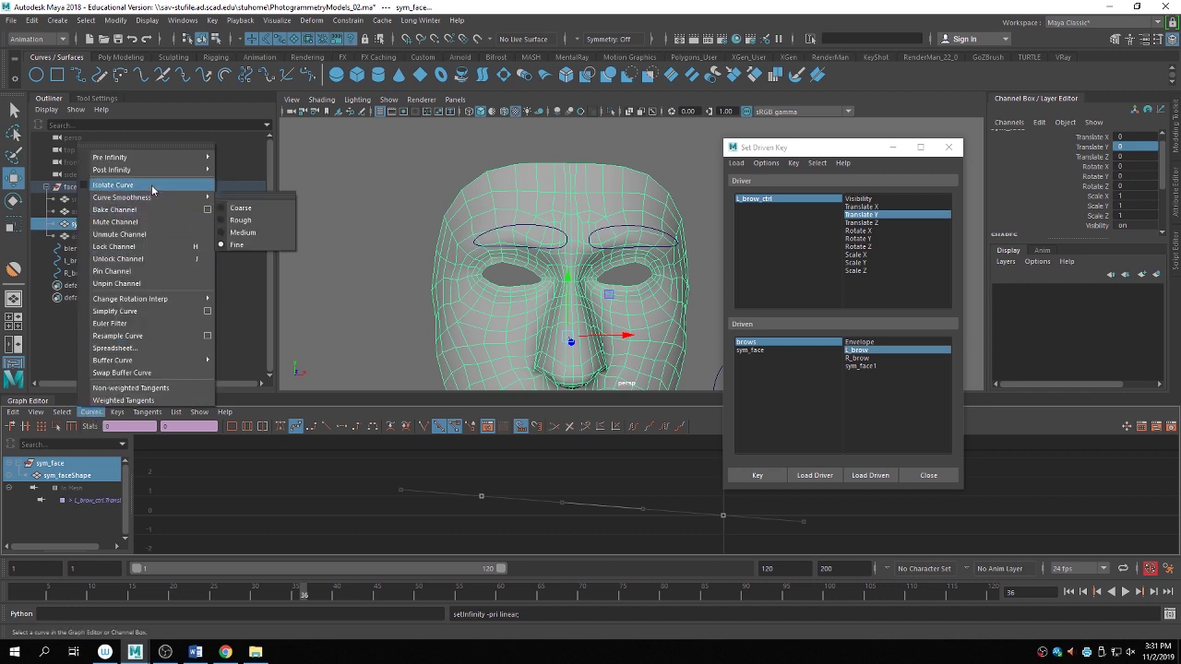
mouse_move(193, 175)
left_click(271, 218)
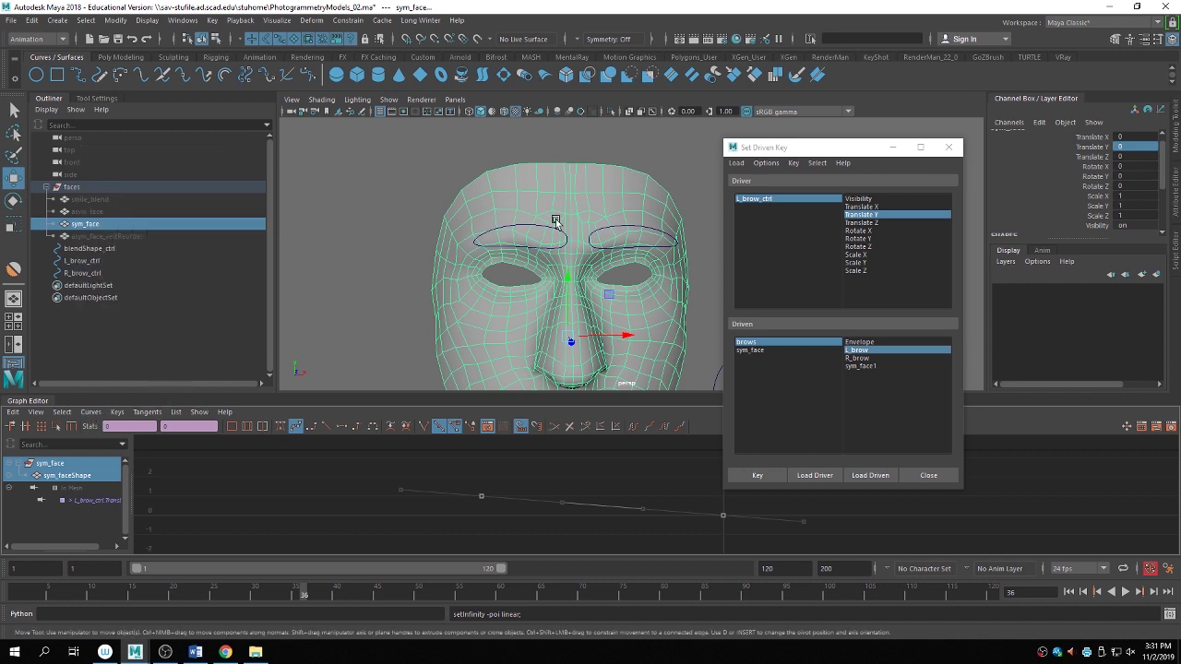
left_click(622, 226)
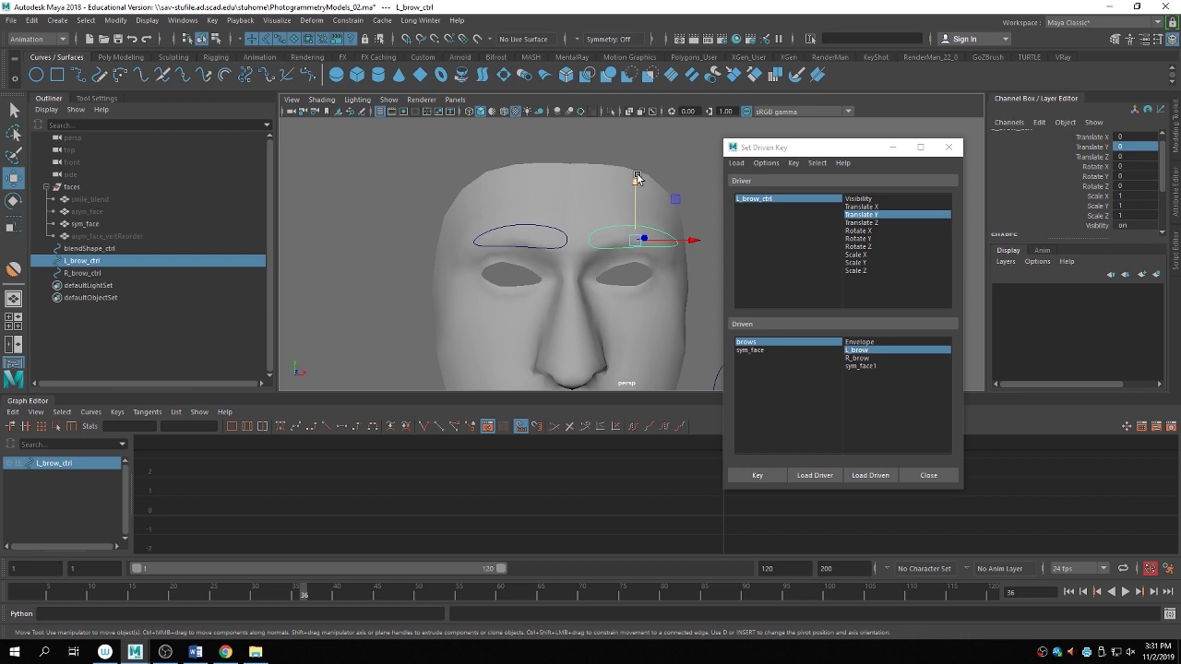
left_click_drag(634, 177, 630, 344)
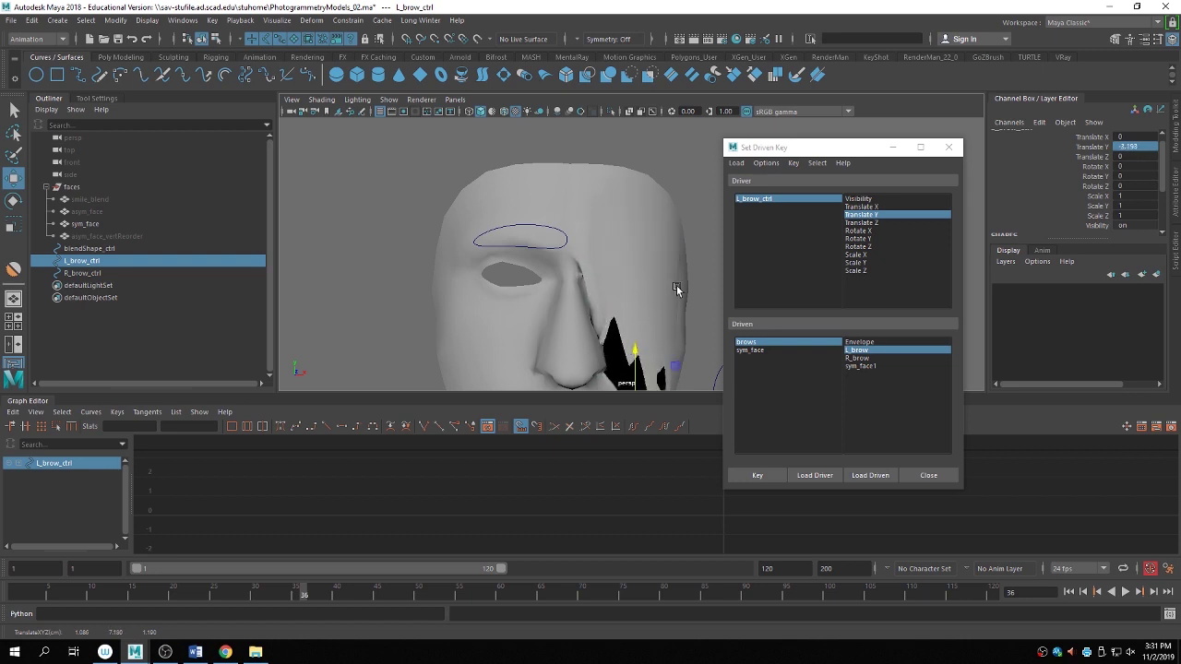
left_click_drag(677, 290, 571, 315, "alt")
key("ctrl+z")
key("ctrl+z")
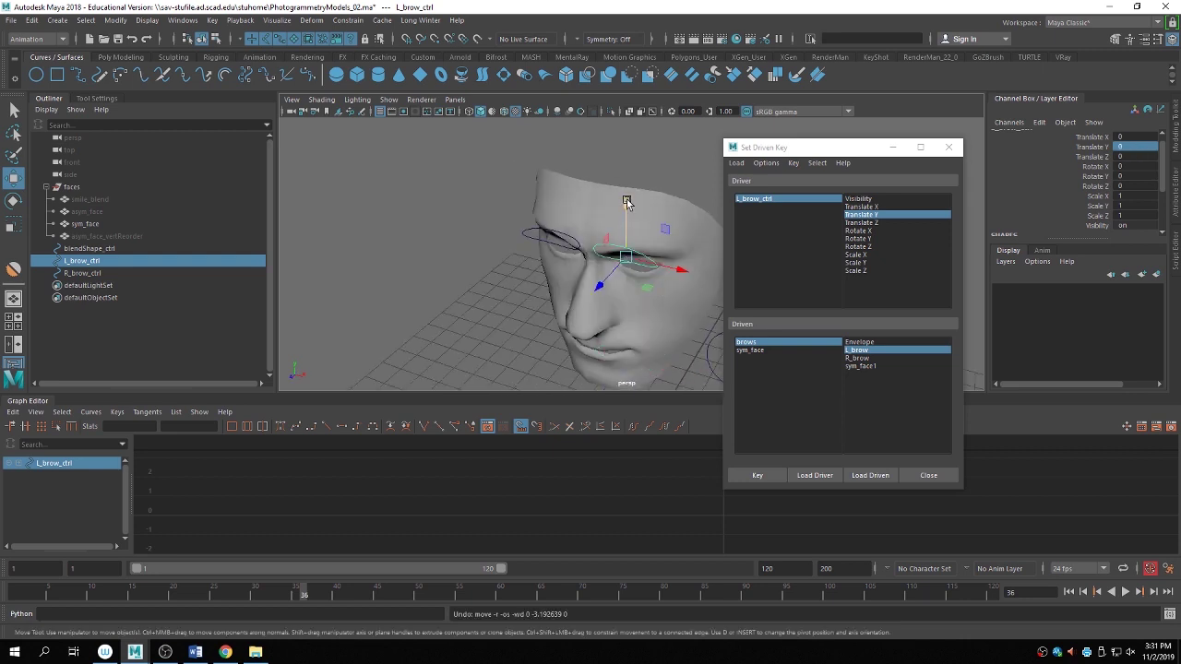
mouse_move(634, 195)
left_mouse_down()
mouse_move(629, 179)
mouse_move(628, 206)
mouse_move(639, 187)
mouse_move(638, 207)
mouse_move(637, 174)
mouse_move(646, 213)
left_mouse_up()
key("ctrl+z")
key("ctrl+z")
key("ctrl+z")
key("ctrl+z")
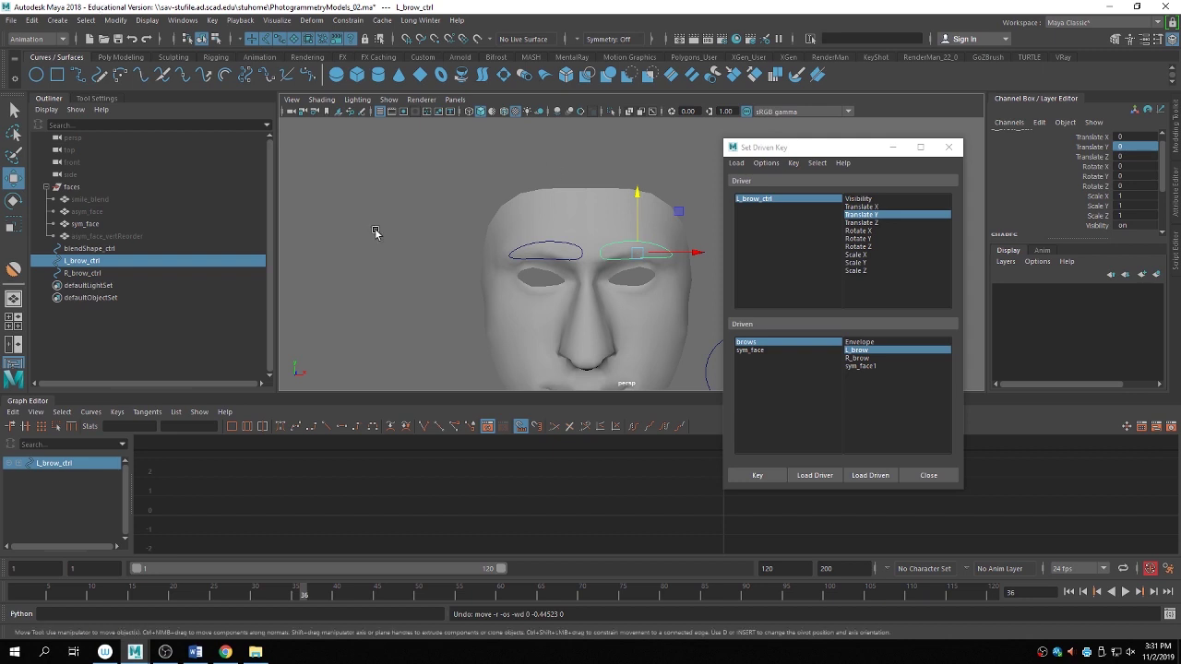
scroll(554, 254, "up", 1)
left_click(550, 241)
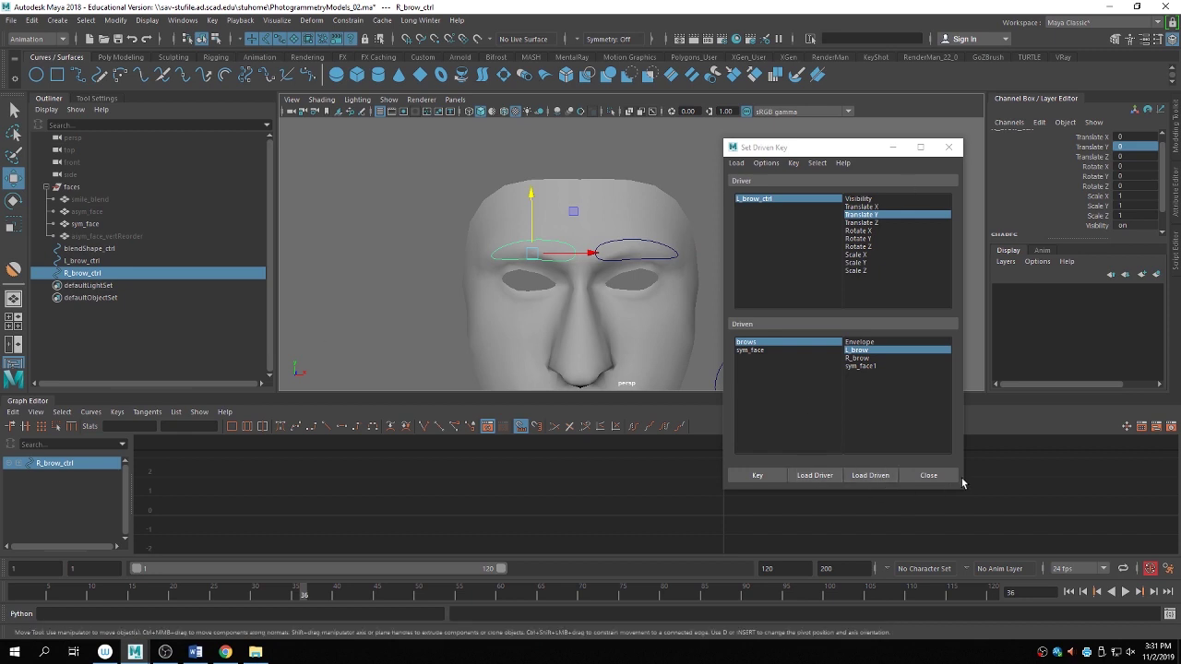
Load R_brow_ctrl Translate Y as driver and the brows node's R_brow as driven.
left_click(872, 476)
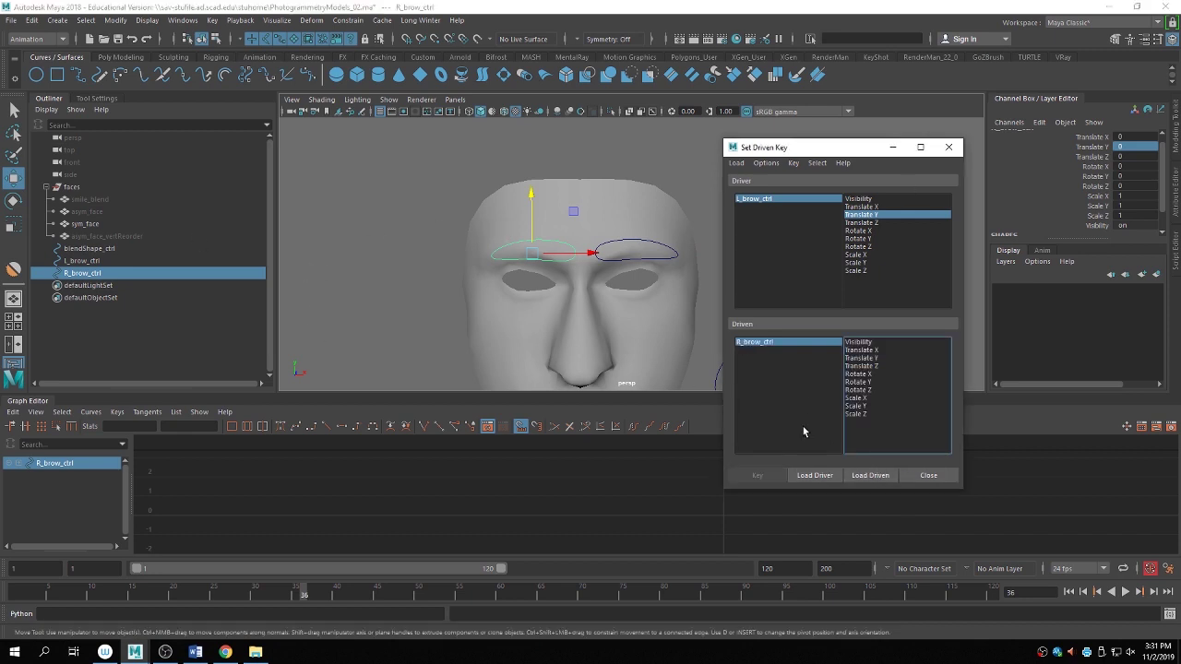
left_click(815, 475)
left_click(596, 218)
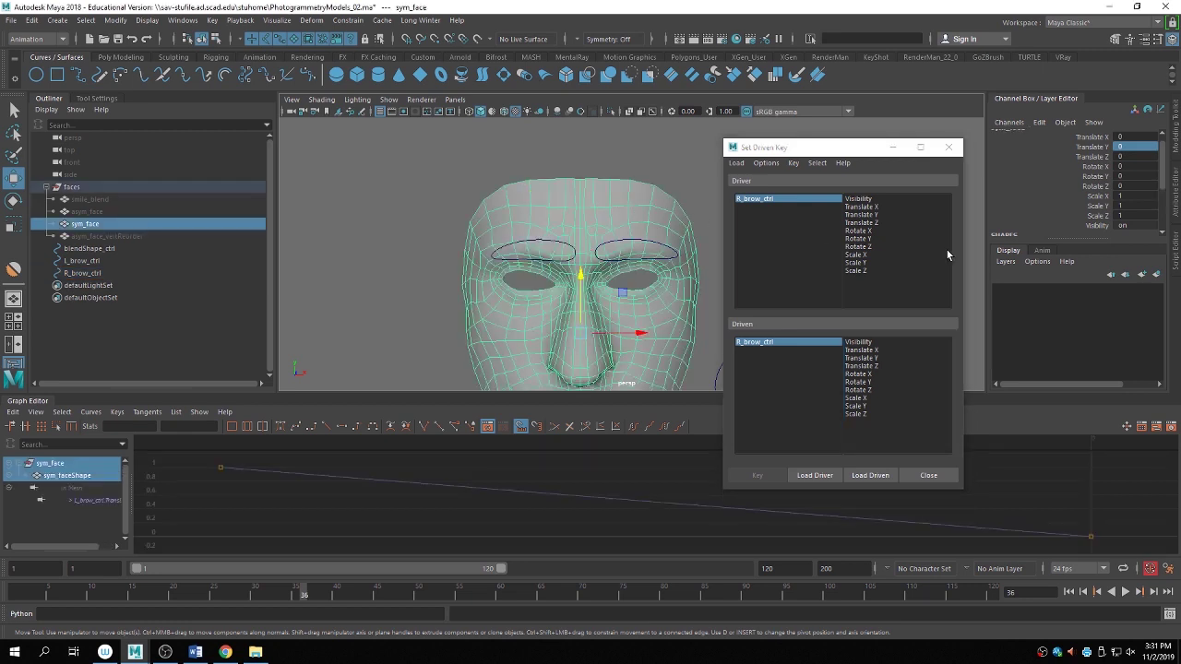
left_click(1010, 202)
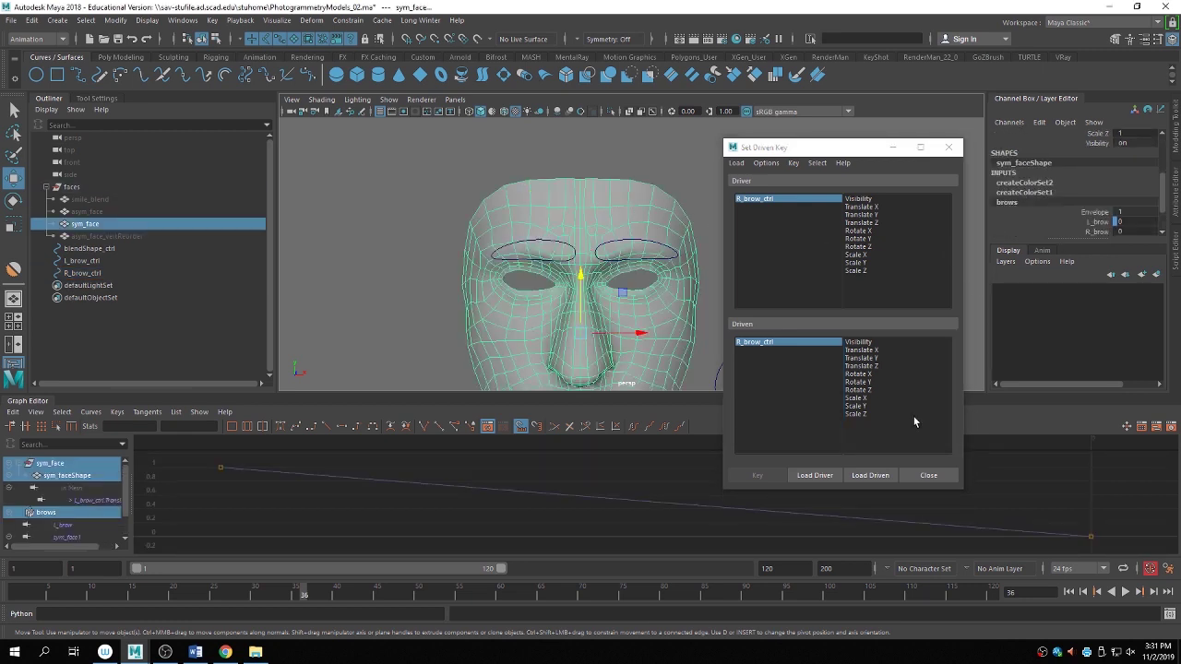
left_click(871, 476)
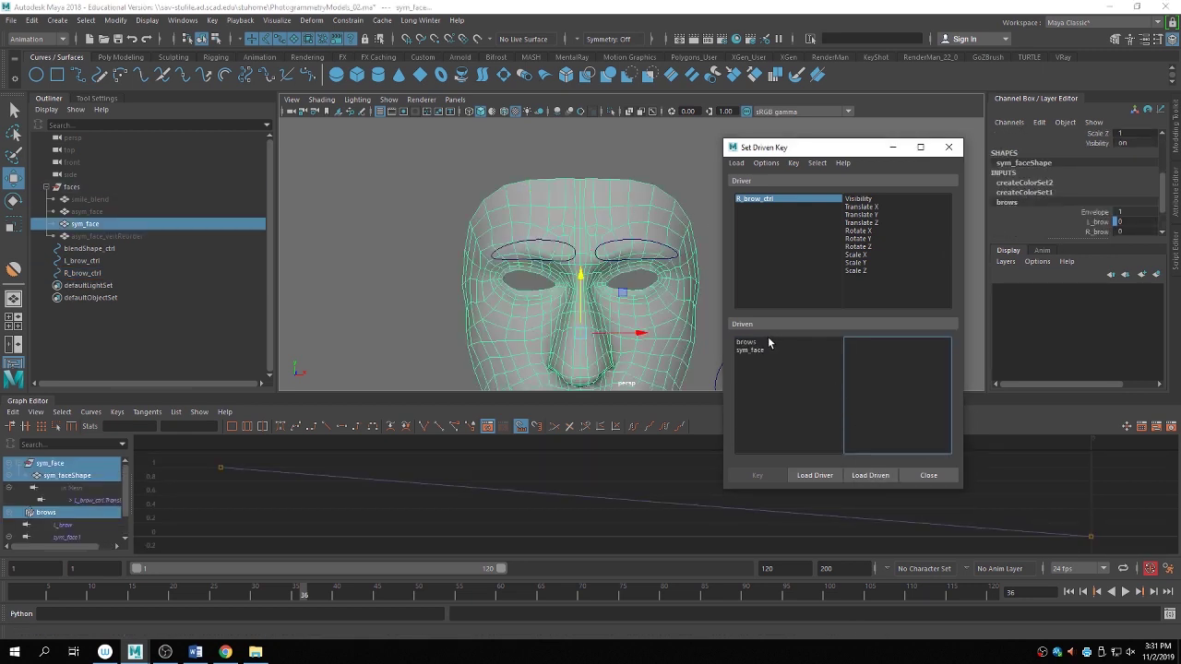
left_click(747, 343)
left_click(867, 359)
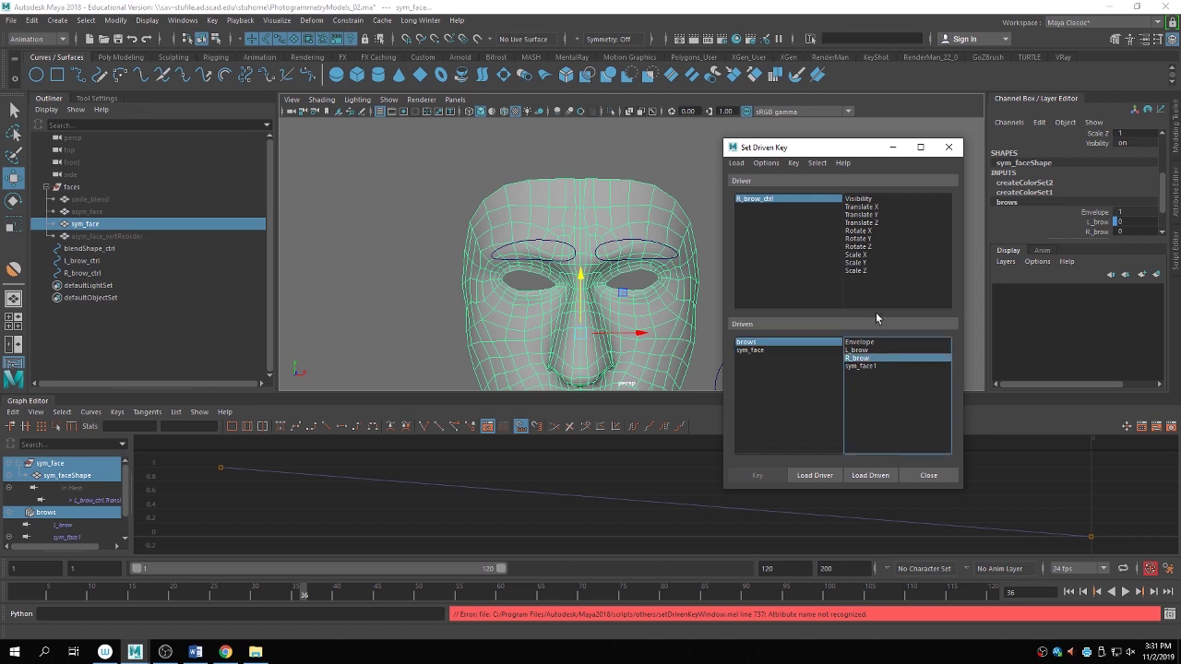
left_click(871, 215)
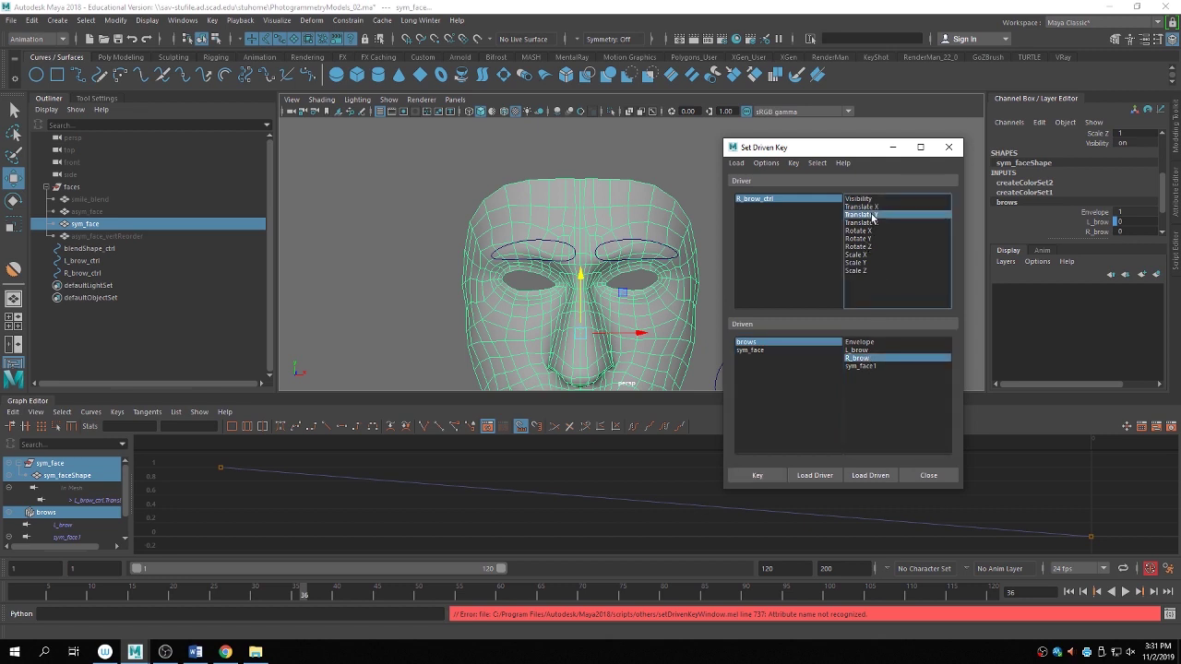
Record the R_brow driven key, inspect its curve key's stats, then select R_brow_ctrl.
left_click(759, 475)
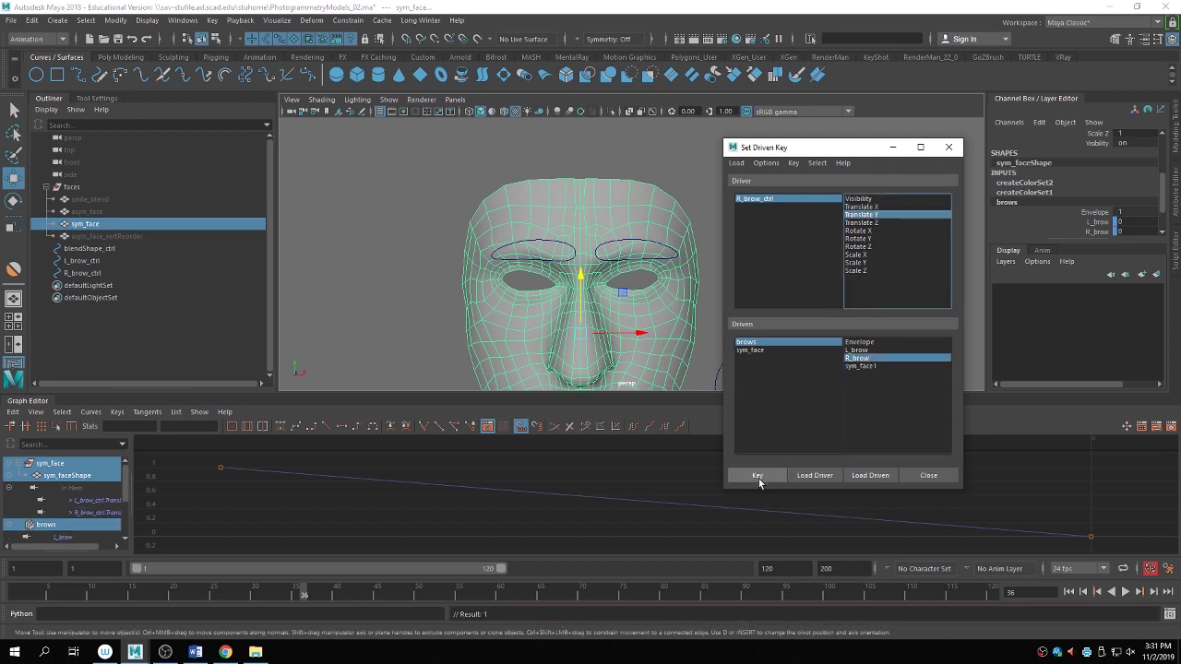
left_click(468, 504)
key("f")
middle_click_drag(502, 487, 366, 501, "alt")
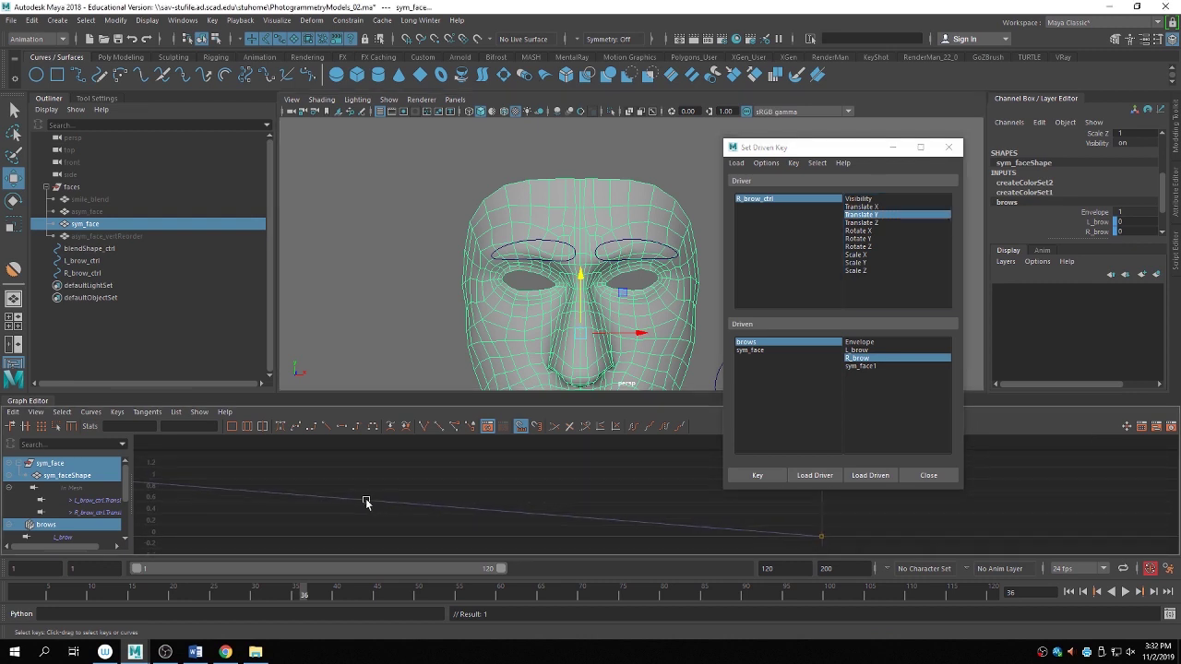
scroll(654, 499, "down", 5)
left_click_drag(473, 467, 548, 532)
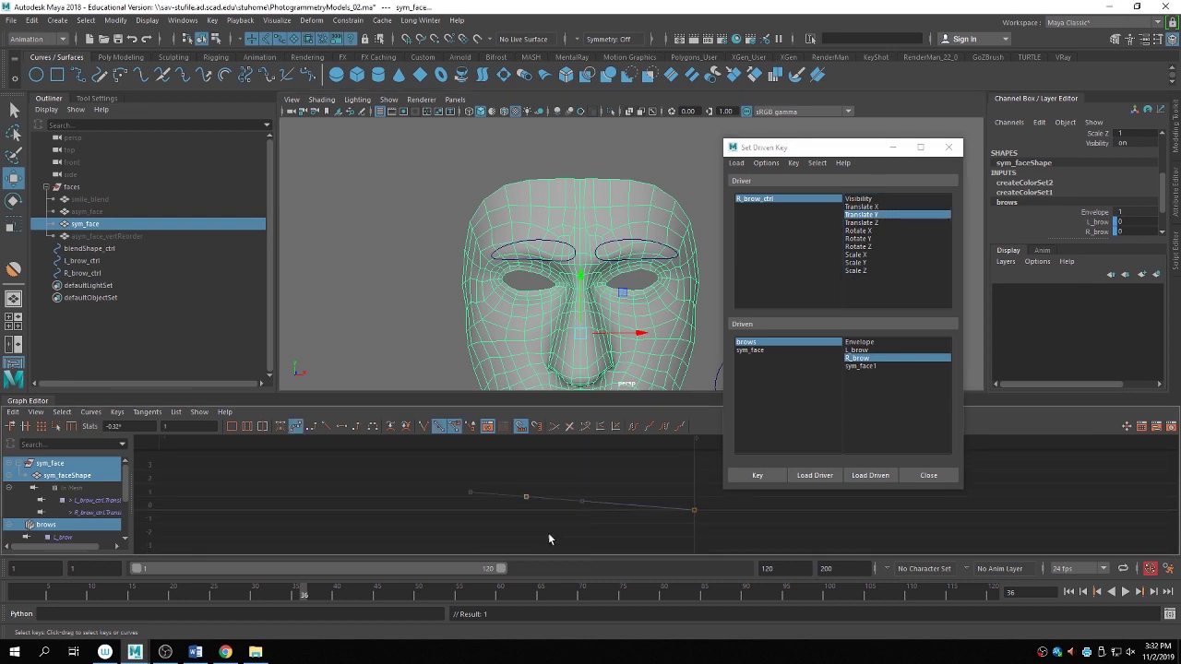
left_click(138, 425)
key("ctrl+c")
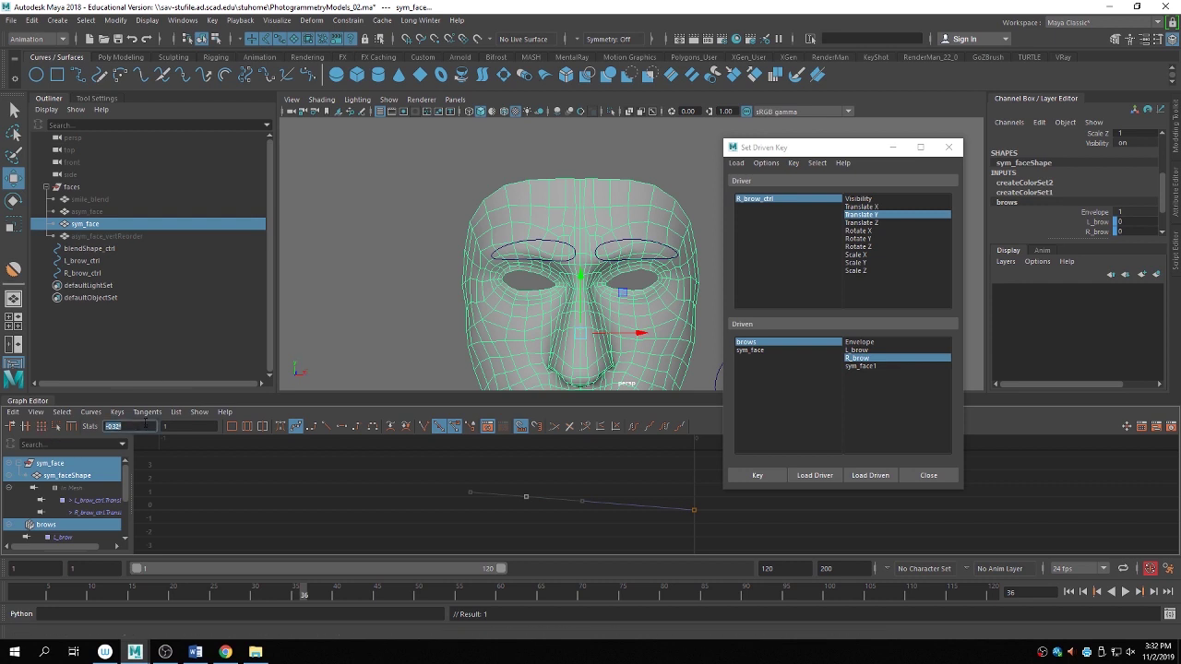
left_click(565, 245)
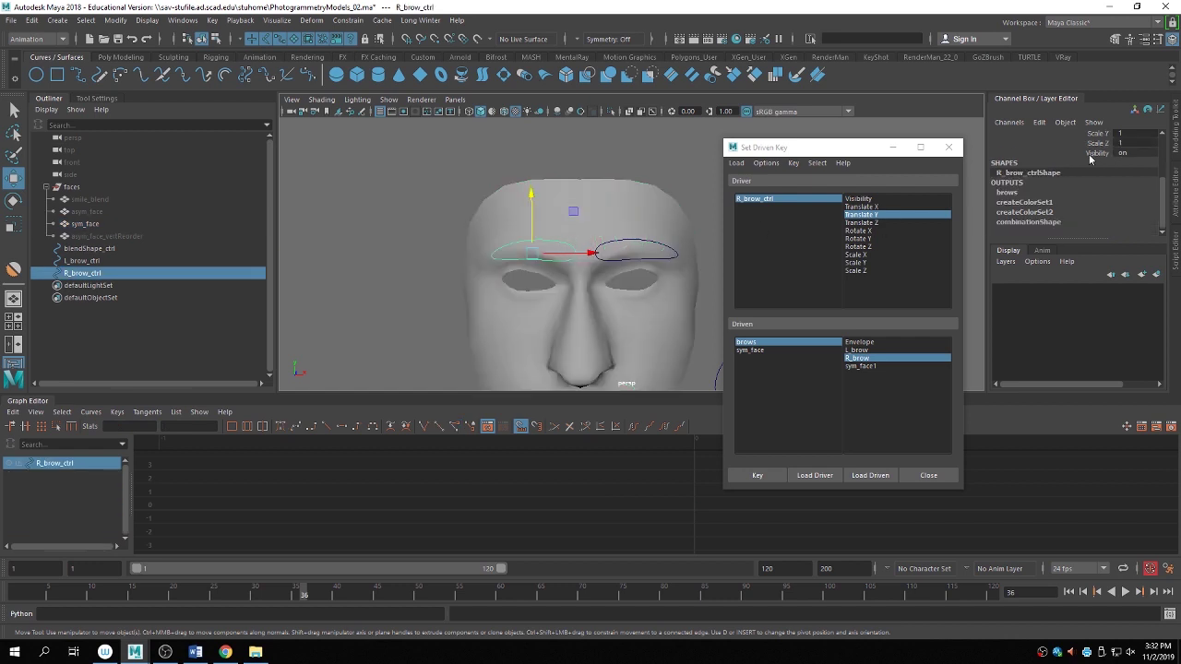
Lower R_brow_ctrl by setting its Translate Y to -0.32.
left_click(1130, 154)
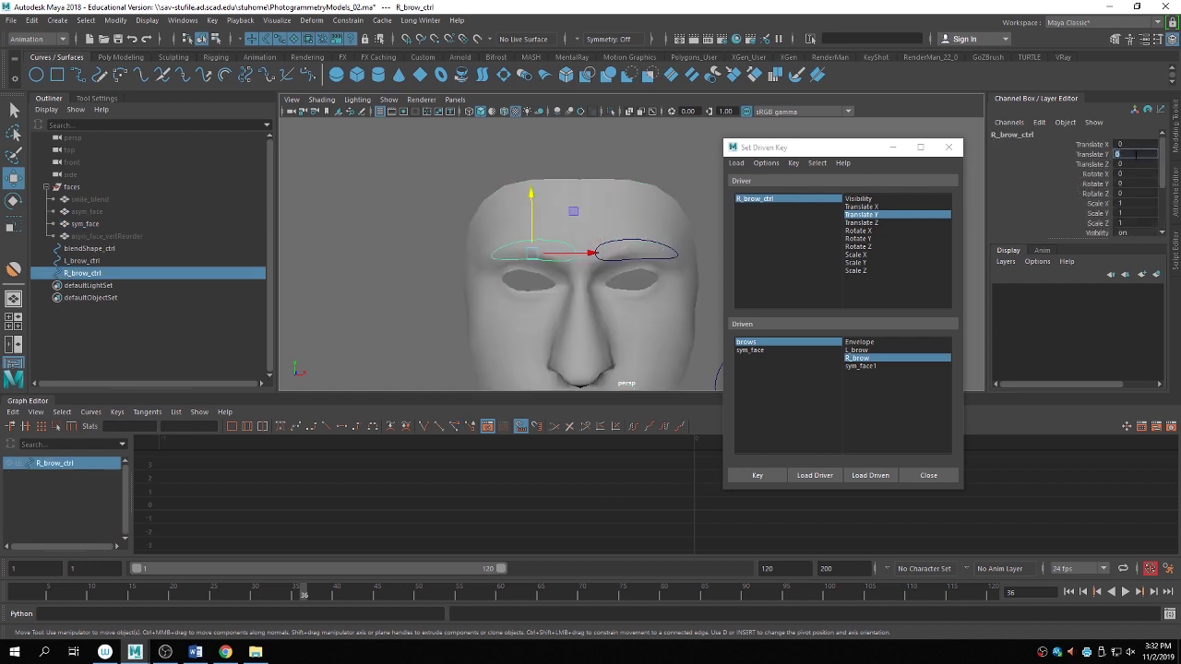
key("ctrl+v")
type("0")
key("Return")
left_click(1131, 155)
key("Return")
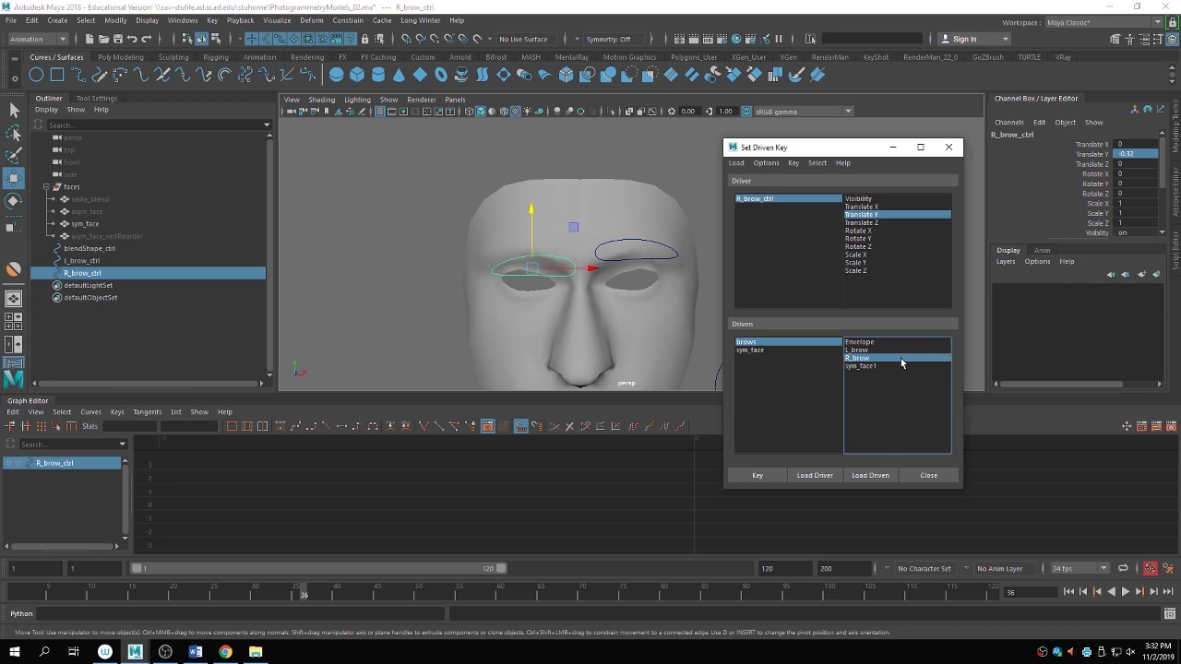
Set the brows R_brow weight to 1 and record a second driven key.
left_click(804, 343)
left_click(867, 359)
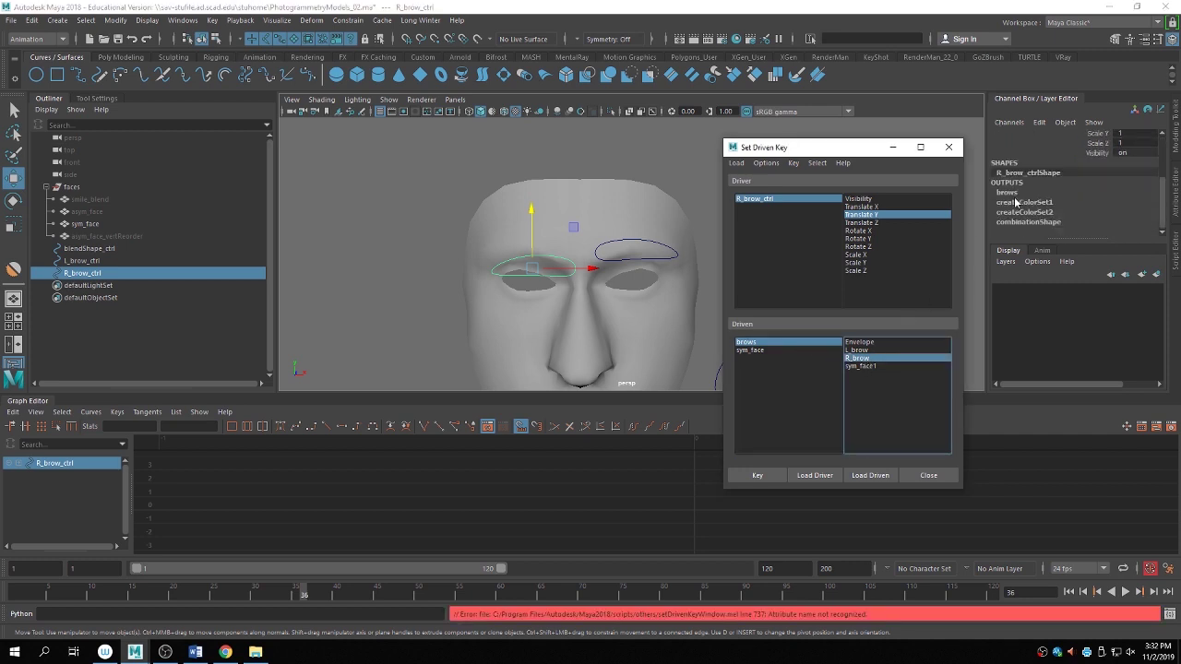
left_click(1014, 203)
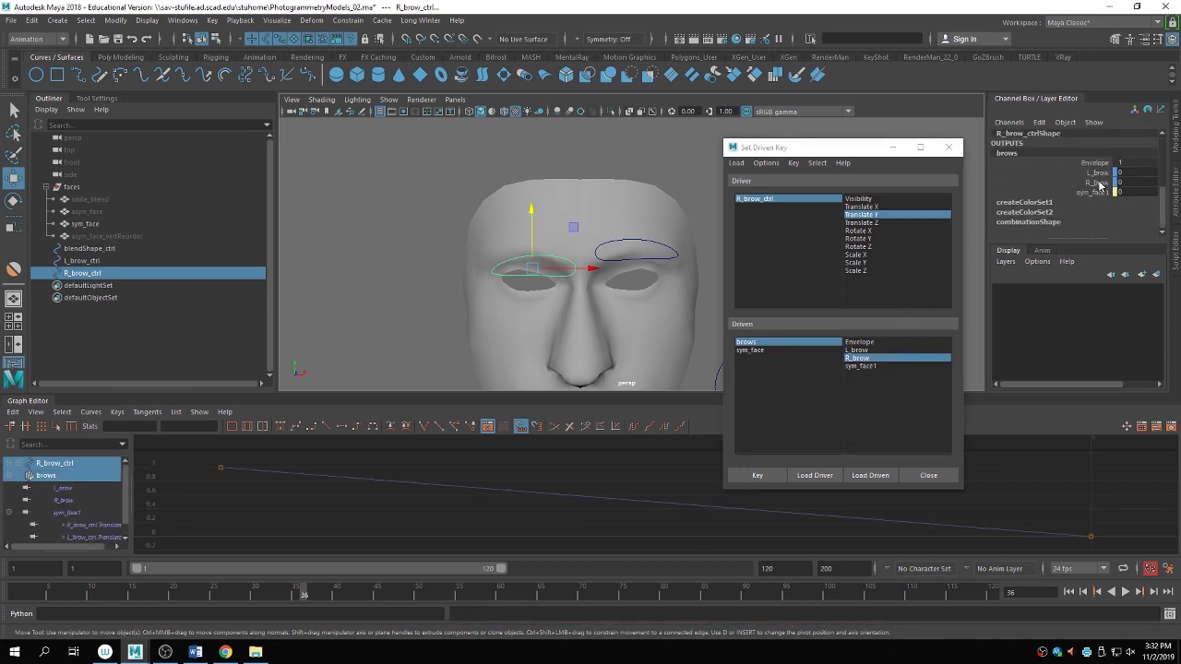
left_click(1107, 182)
type("1")
key("Return")
left_click(756, 475)
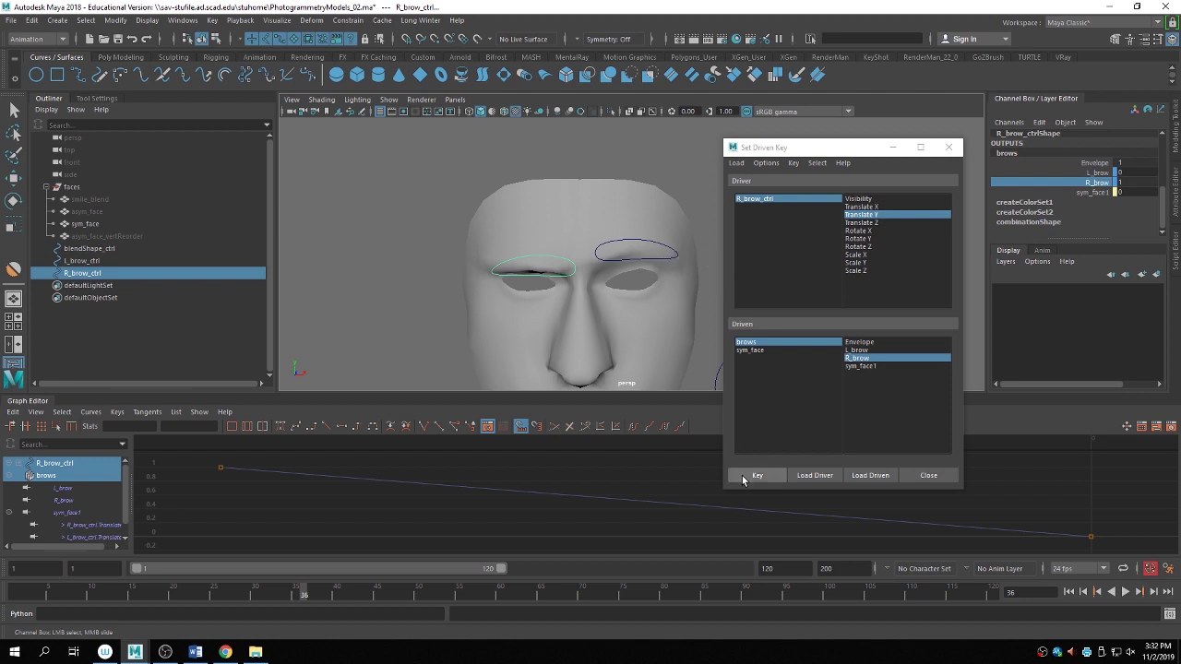
key("f")
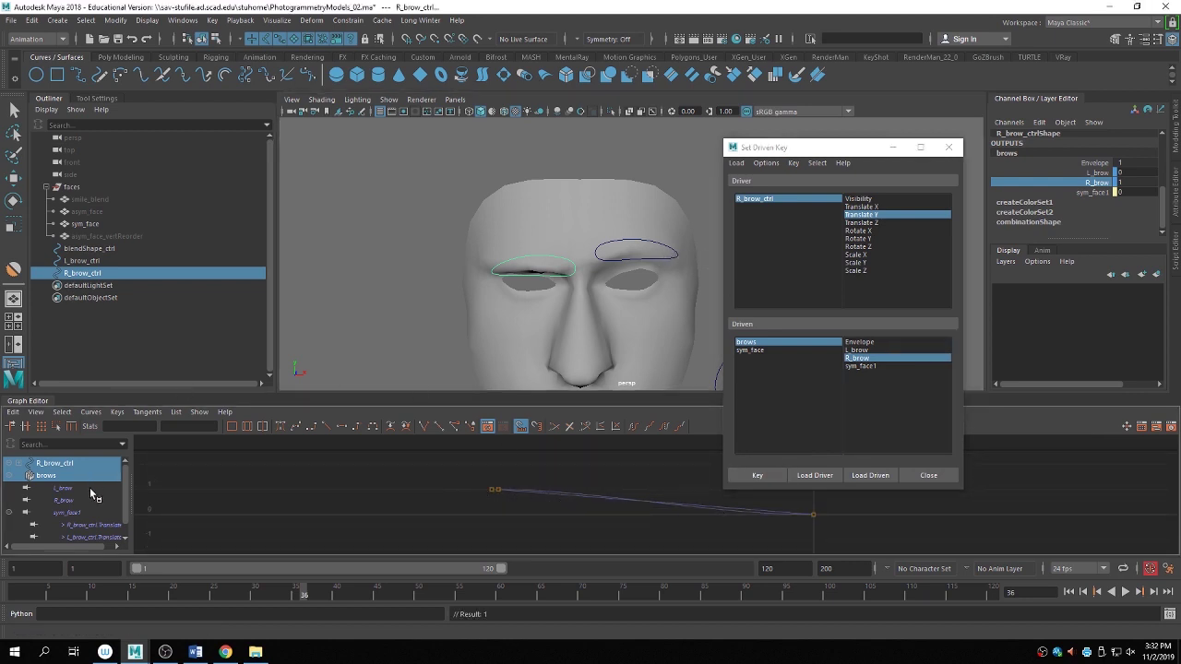
Give all keys on the R_brow curve linear tangents.
left_click(65, 500)
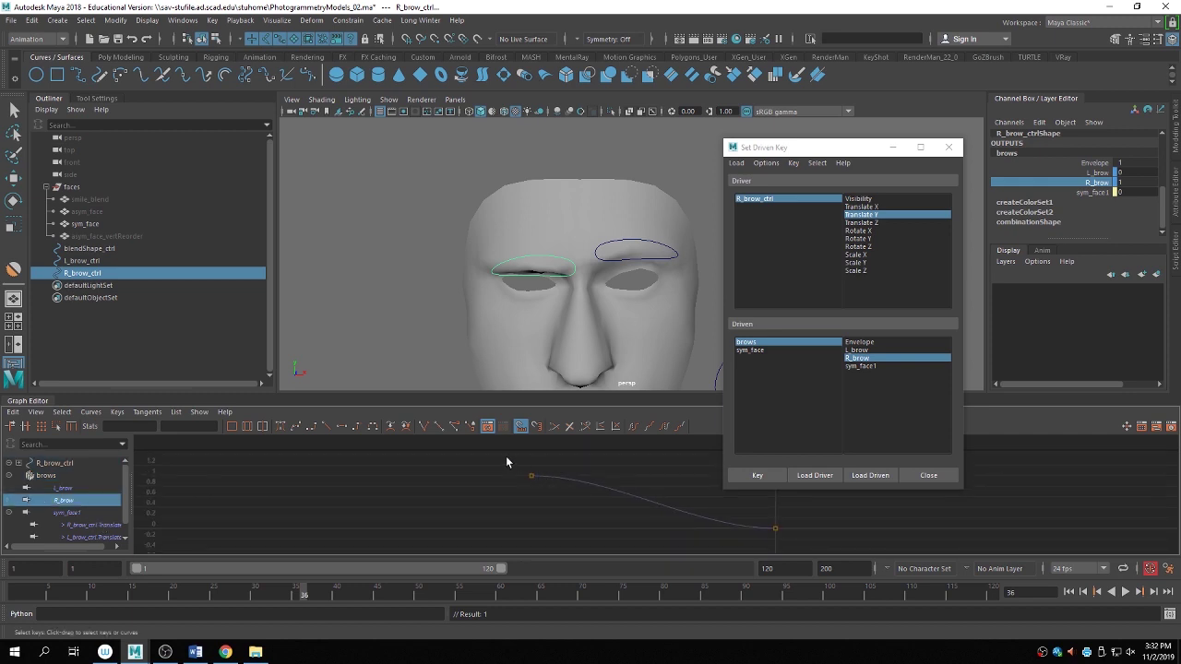
left_click_drag(508, 461, 683, 542)
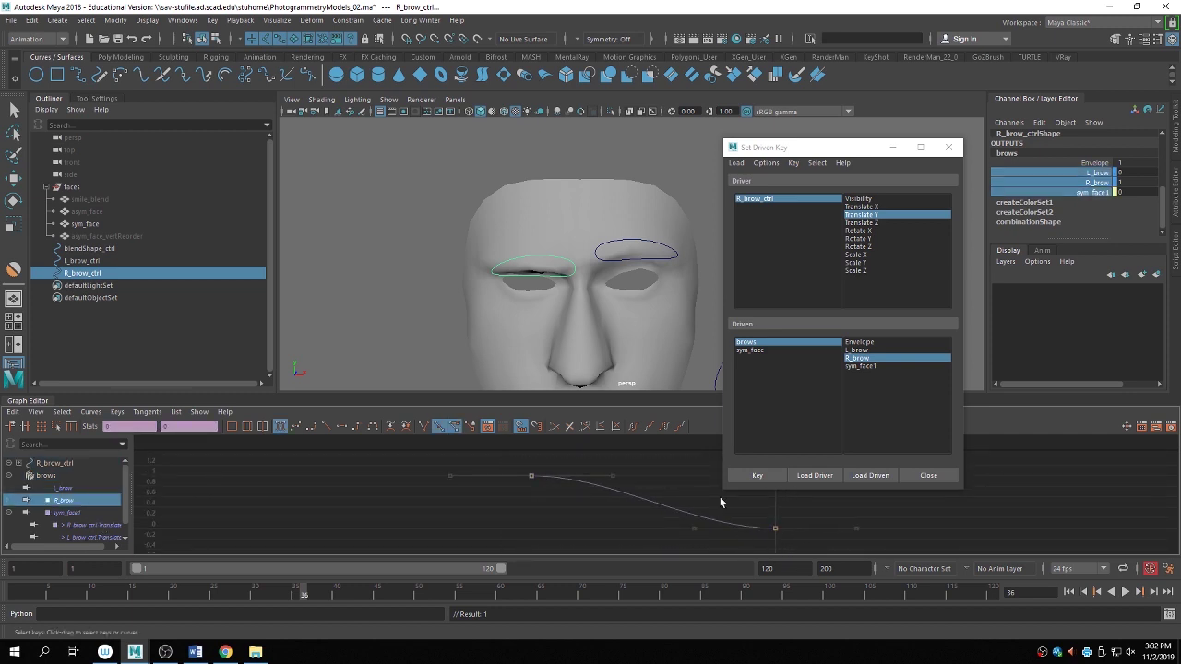
left_click(327, 426)
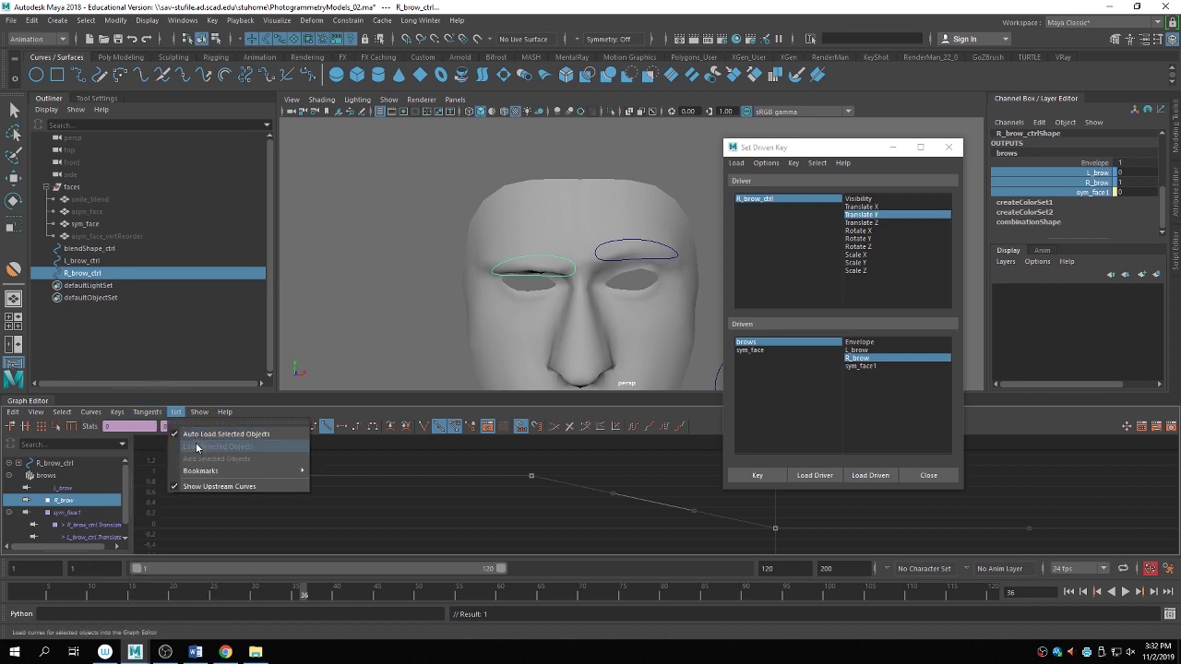
Set the R_brow curve's Pre Infinity and Post Infinity to Linear, then select R_brow_ctrl.
left_click(160, 448)
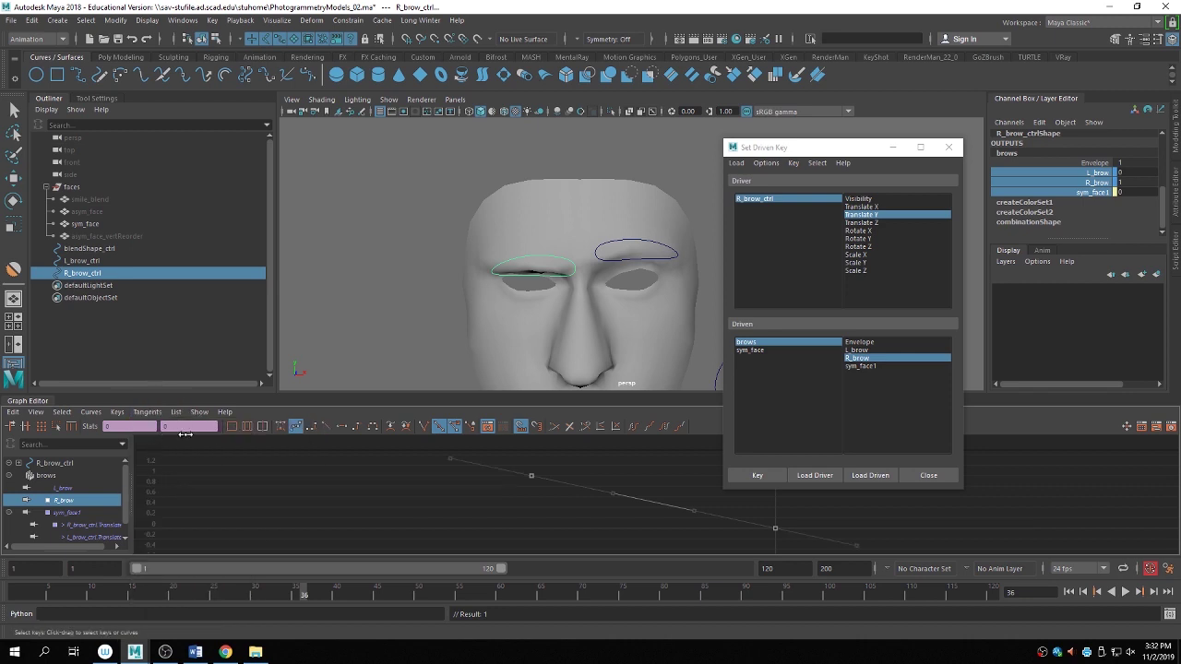
left_click(91, 411)
mouse_move(108, 159)
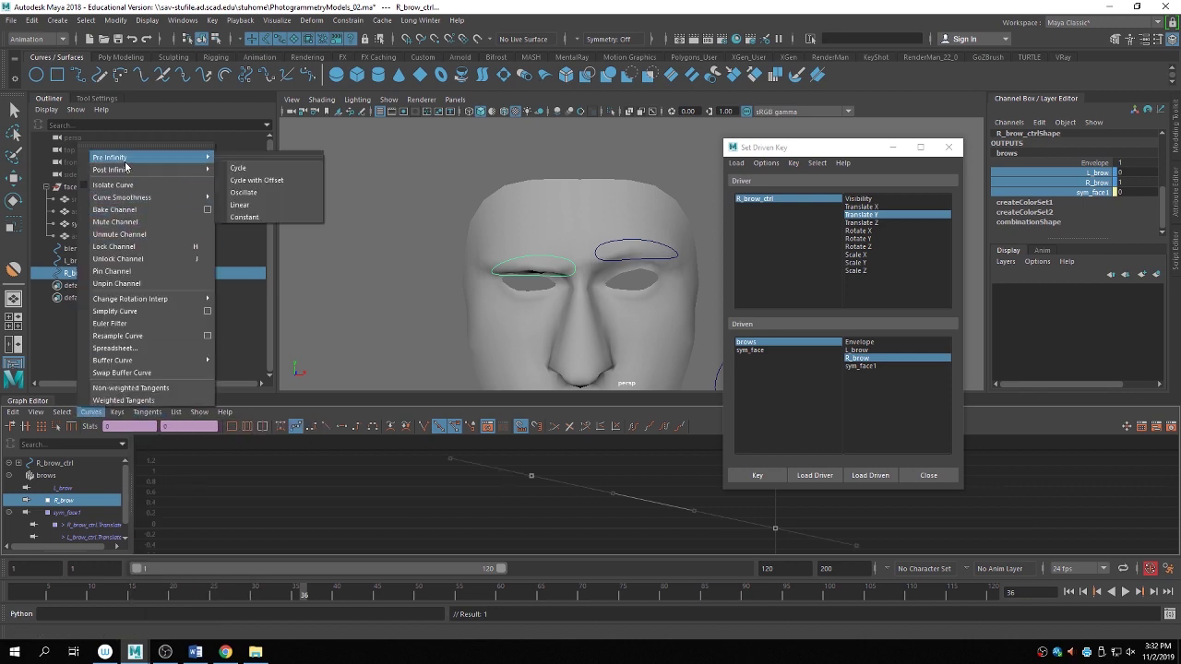
left_click(272, 208)
left_click(90, 411)
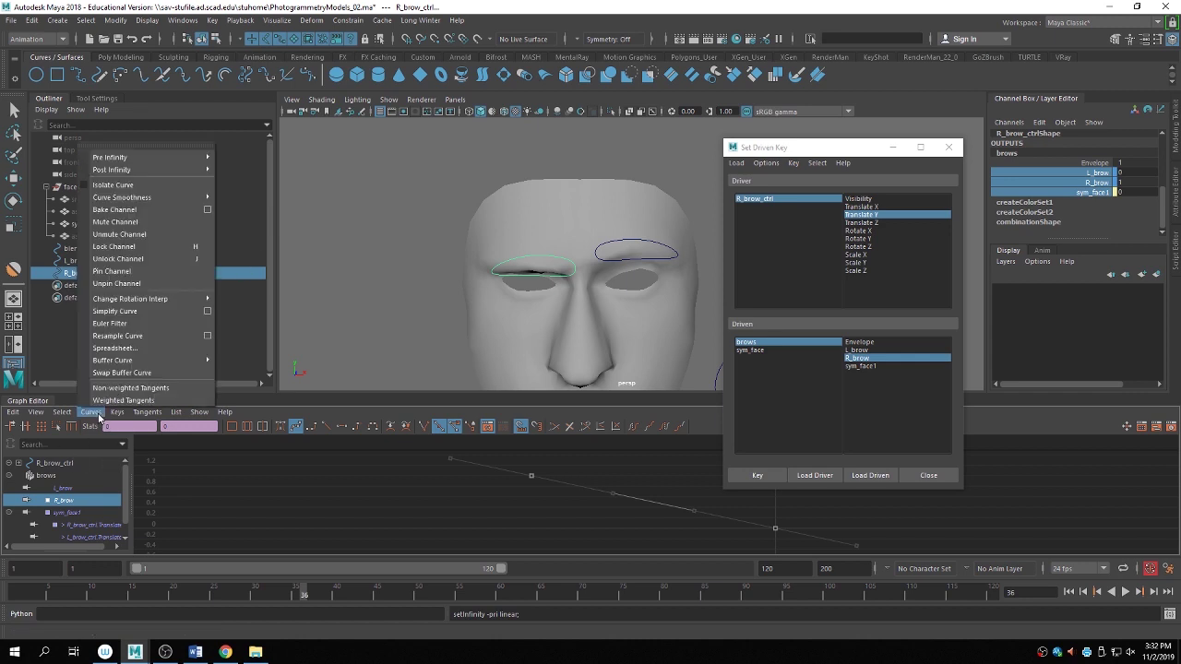
mouse_move(162, 169)
left_click(244, 216)
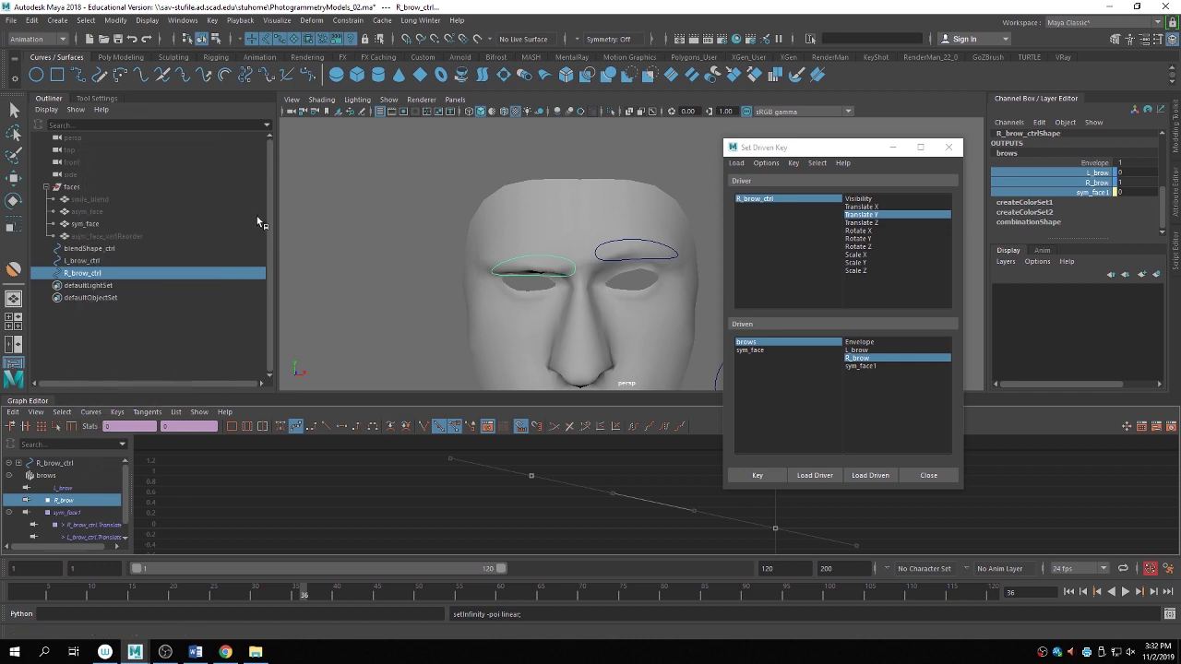
left_click(505, 265)
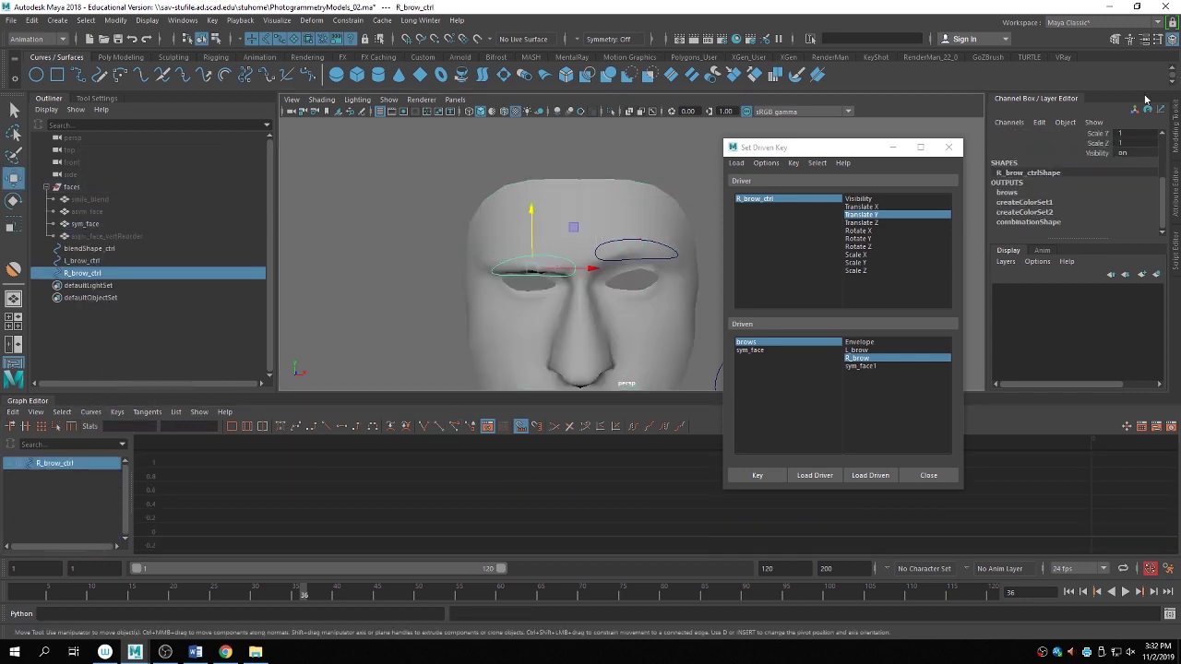
Reset R_brow_ctrl Translate Y to 0, then test-lower both brow controls and undo.
scroll(1118, 139, "up", 3)
double_click(1125, 154)
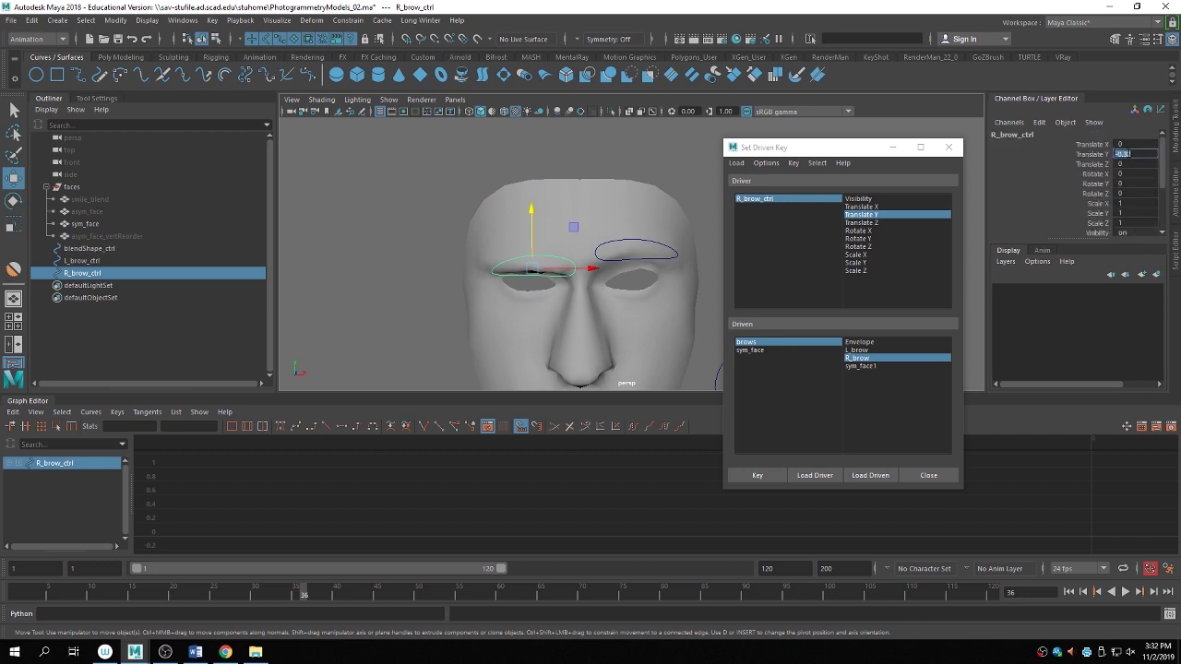
type("0")
key("Return")
left_click(640, 246, "shift")
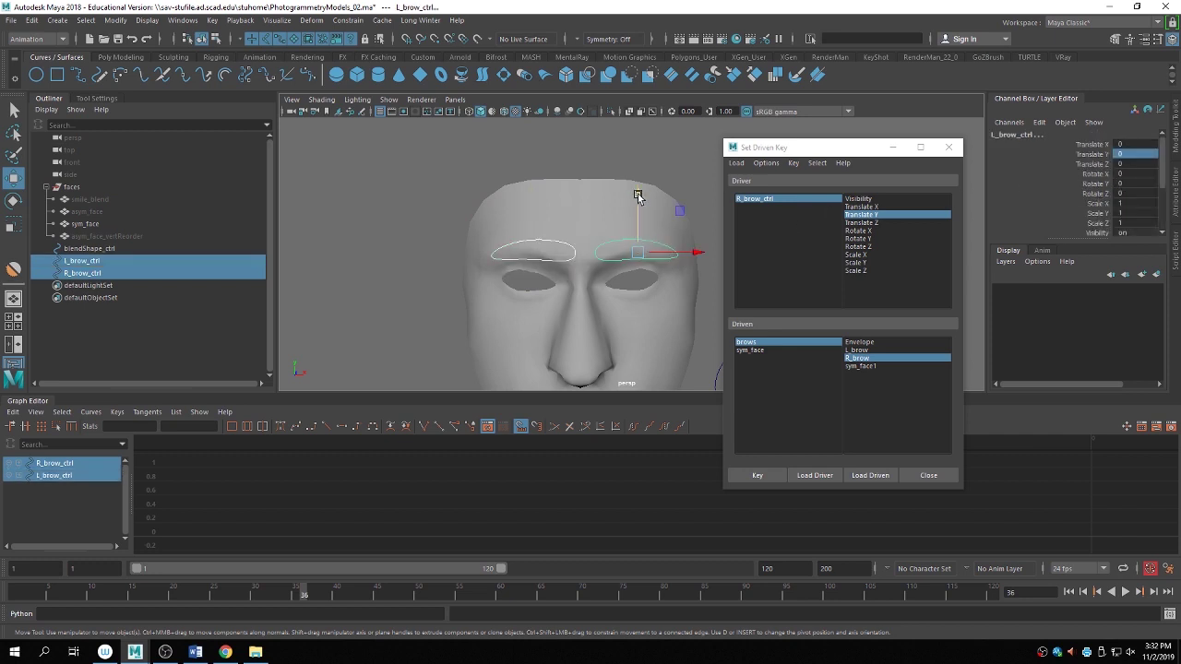
mouse_move(638, 196)
left_mouse_down()
mouse_move(640, 243)
mouse_move(640, 185)
mouse_move(654, 211)
left_mouse_up()
key("ctrl+z")
key("ctrl+z")
key("ctrl+z")
key("ctrl+z")
key("ctrl+z")
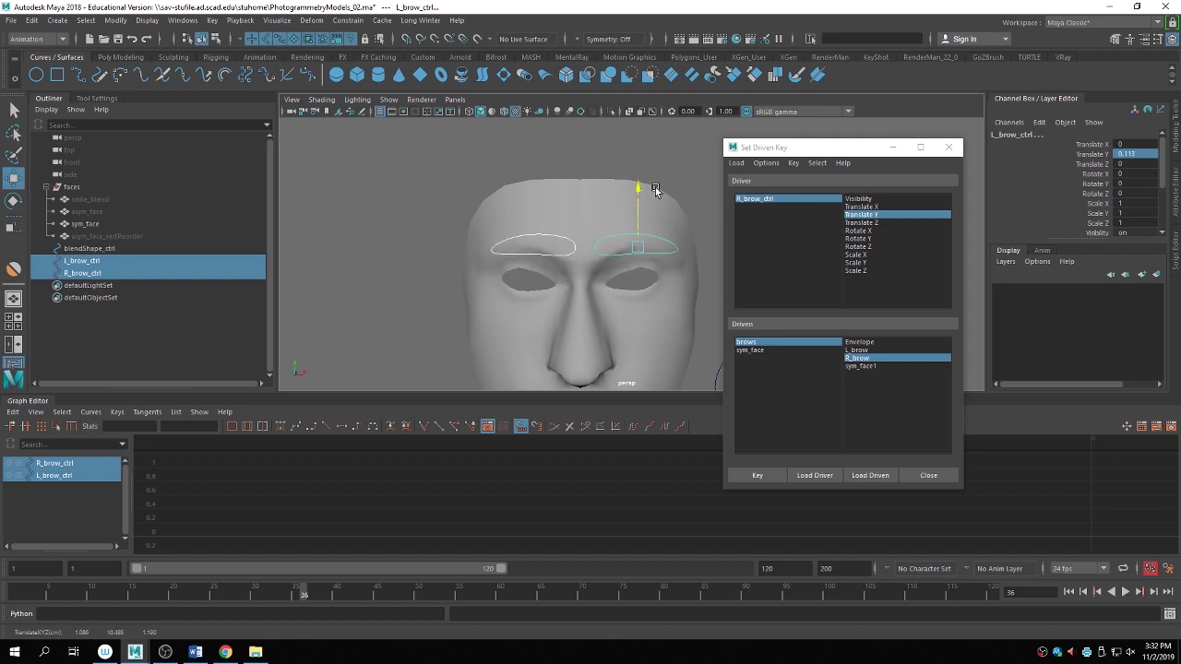
Test-raise the right brow control alone and undo it back to 0.
left_click(566, 247)
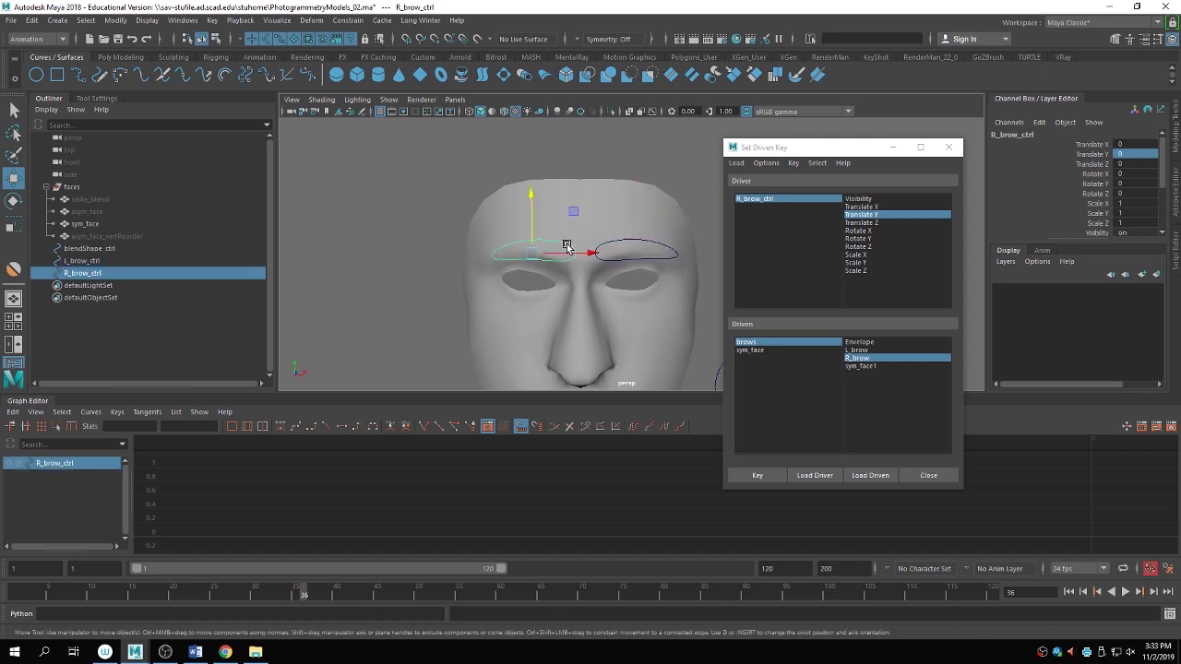
mouse_move(533, 208)
left_mouse_down()
mouse_move(530, 184)
mouse_move(532, 229)
left_mouse_up()
key("ctrl+z")
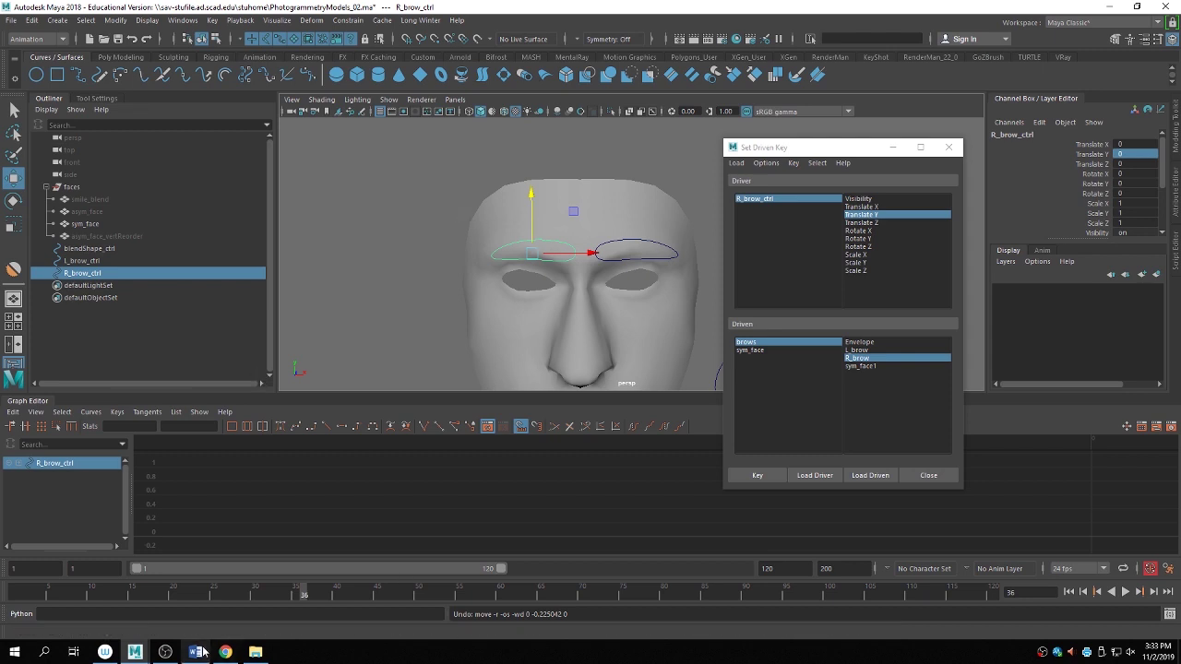
mouse_move(208, 652)
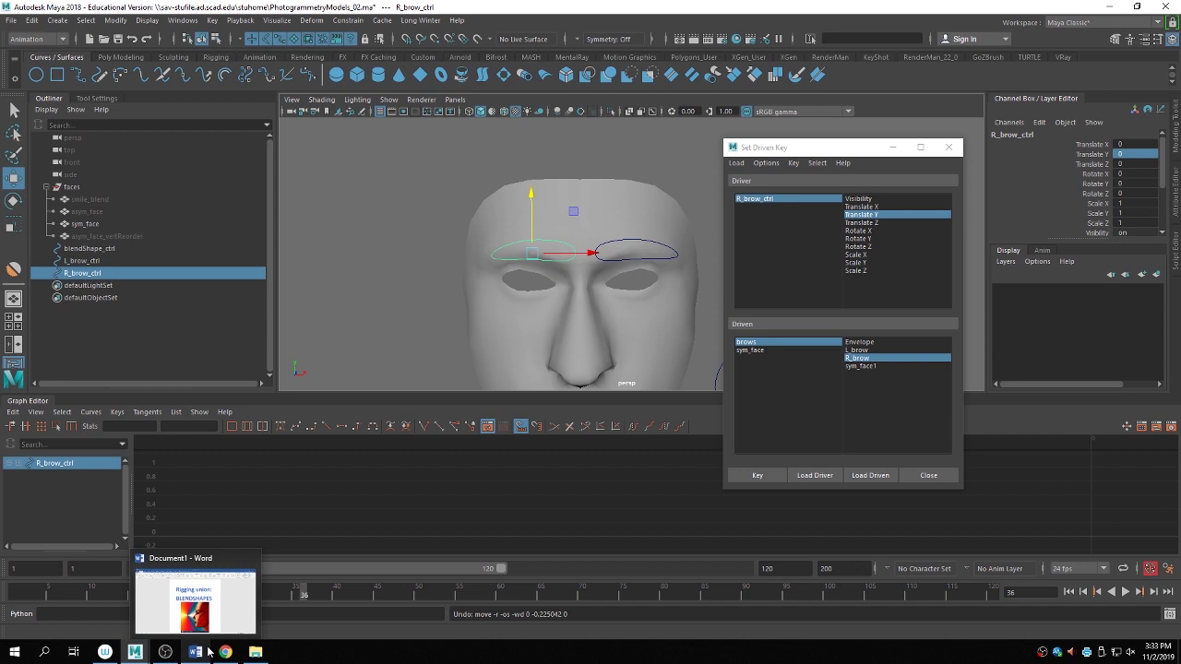
In the Argonian warrior scene, select spine_05_icon and key its rotation at frame 1.
mouse_move(135, 652)
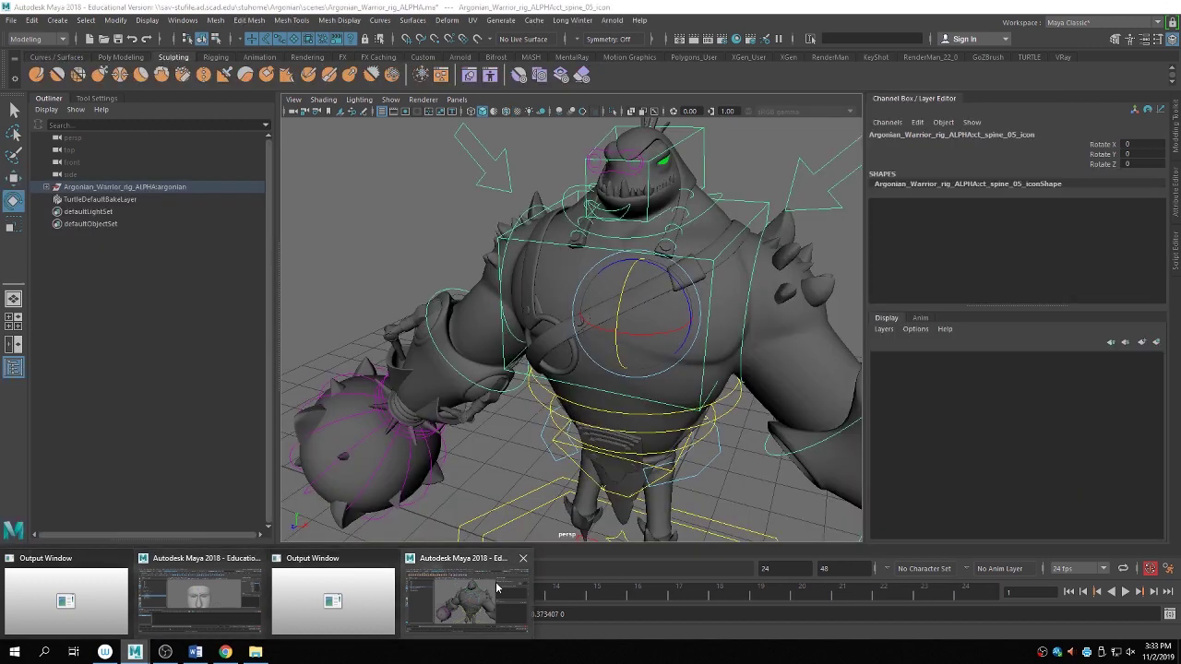
left_click(496, 587)
left_click_drag(737, 368, 601, 375, "alt")
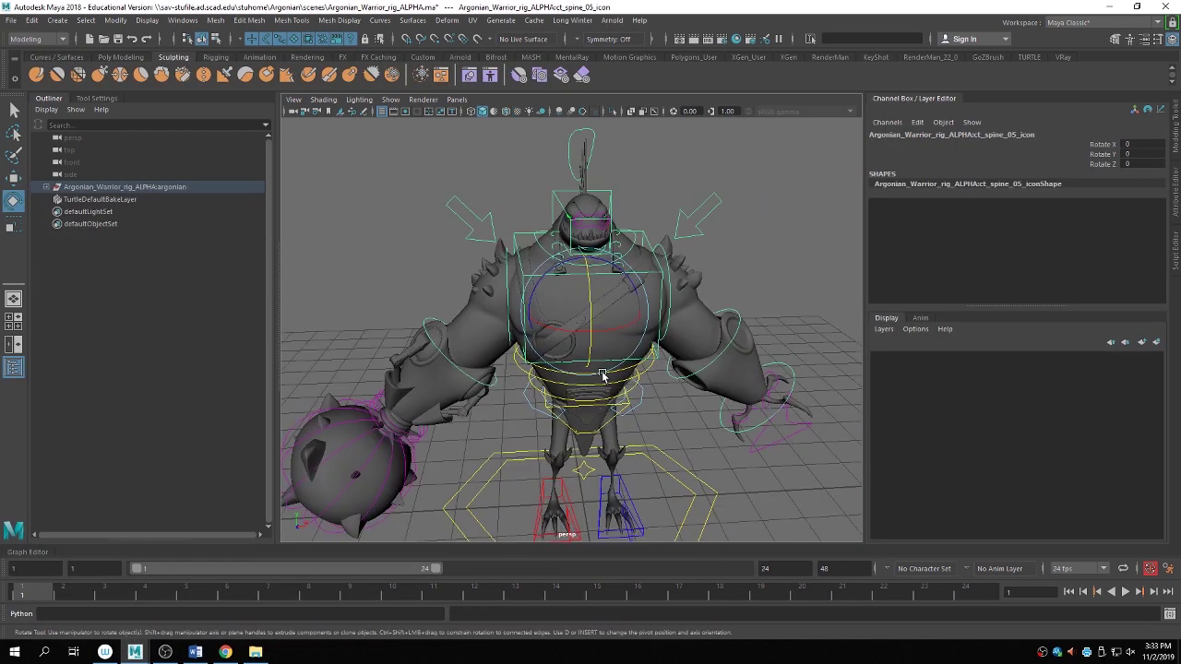
right_click_drag(601, 375, 719, 370, "alt")
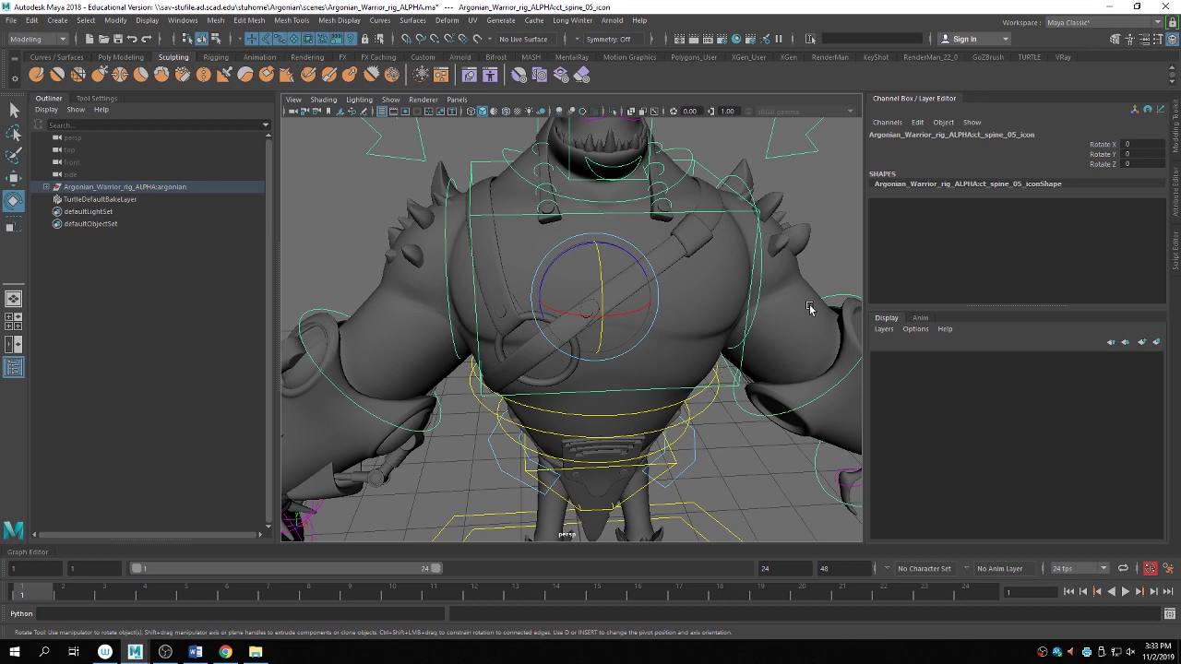
right_click_drag(775, 321, 636, 397, "alt")
left_click(752, 304)
right_click_drag(752, 305, 553, 332, "alt")
left_click(597, 323)
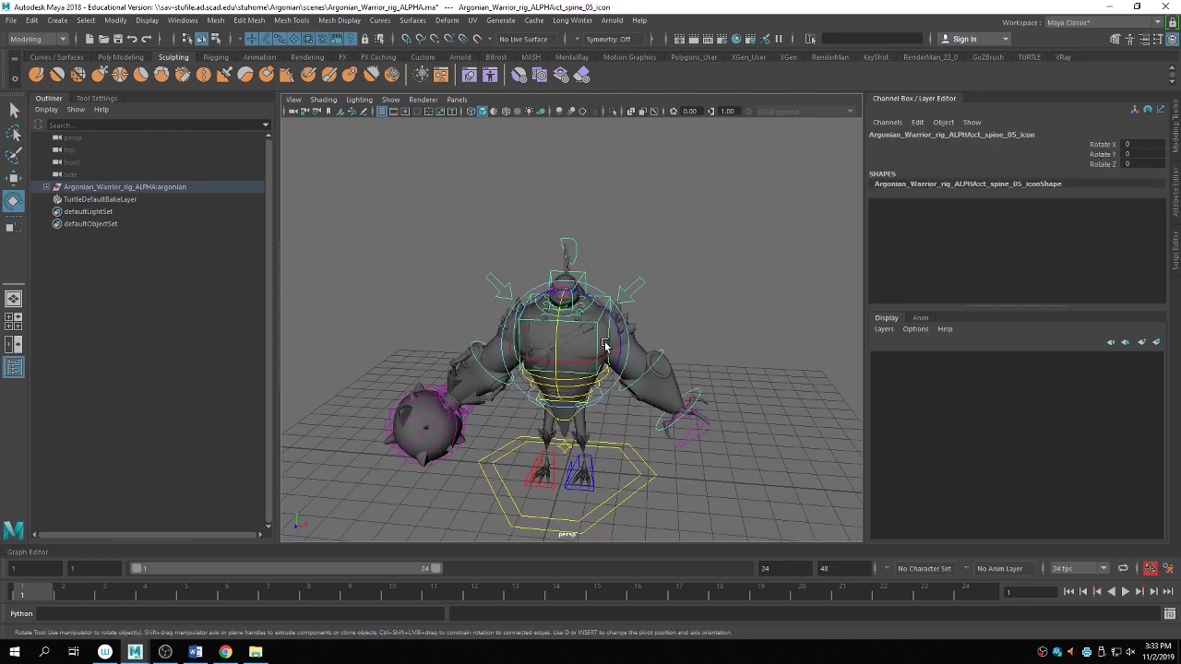
left_click_drag(554, 332, 490, 348, "alt")
key("s")
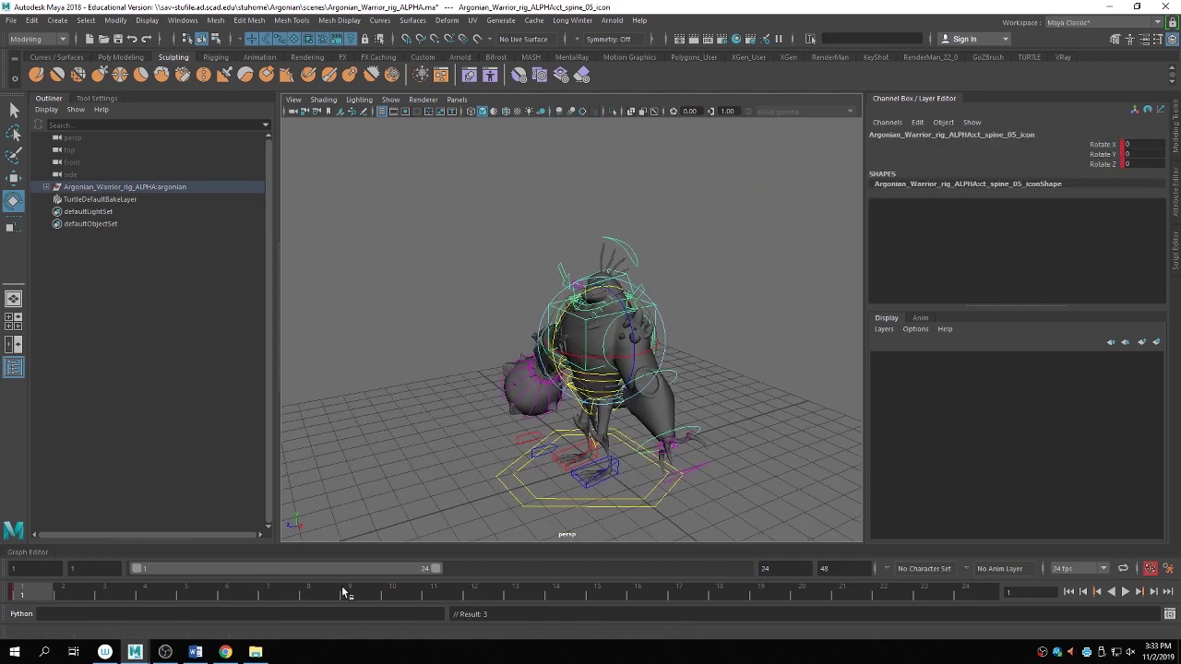
At frame 9, rotate the spine control to bend the character forward, then play back.
left_click(349, 594)
left_click_drag(569, 311, 495, 381)
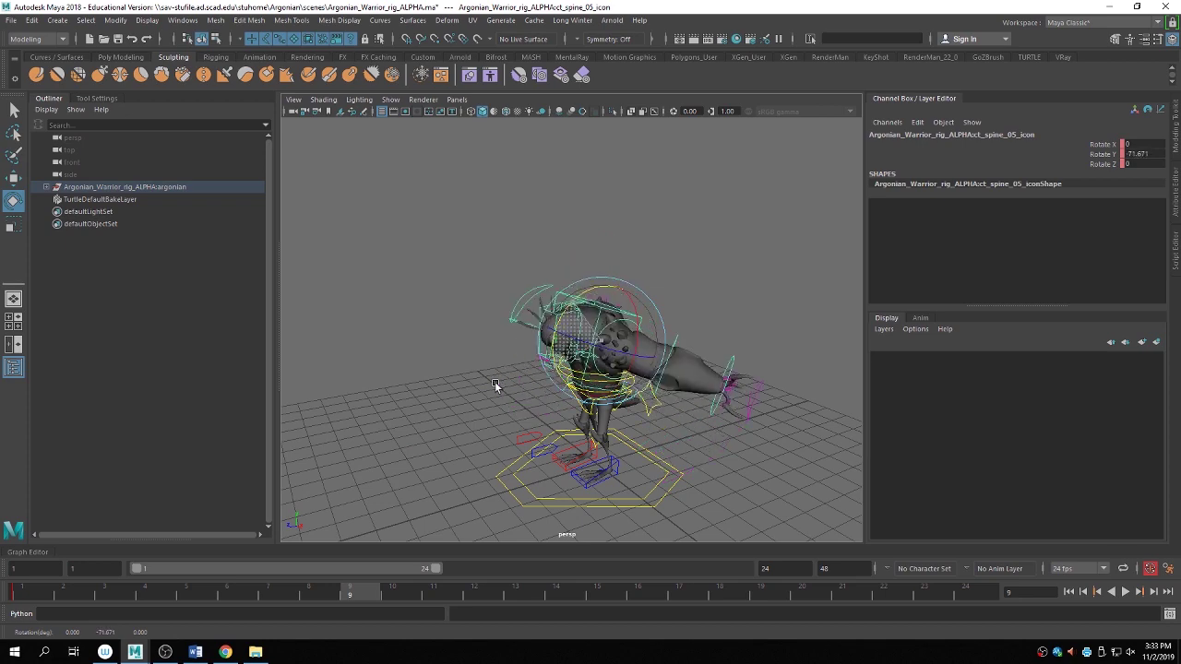
right_click_drag(494, 381, 356, 599, "alt")
key("alt+v")
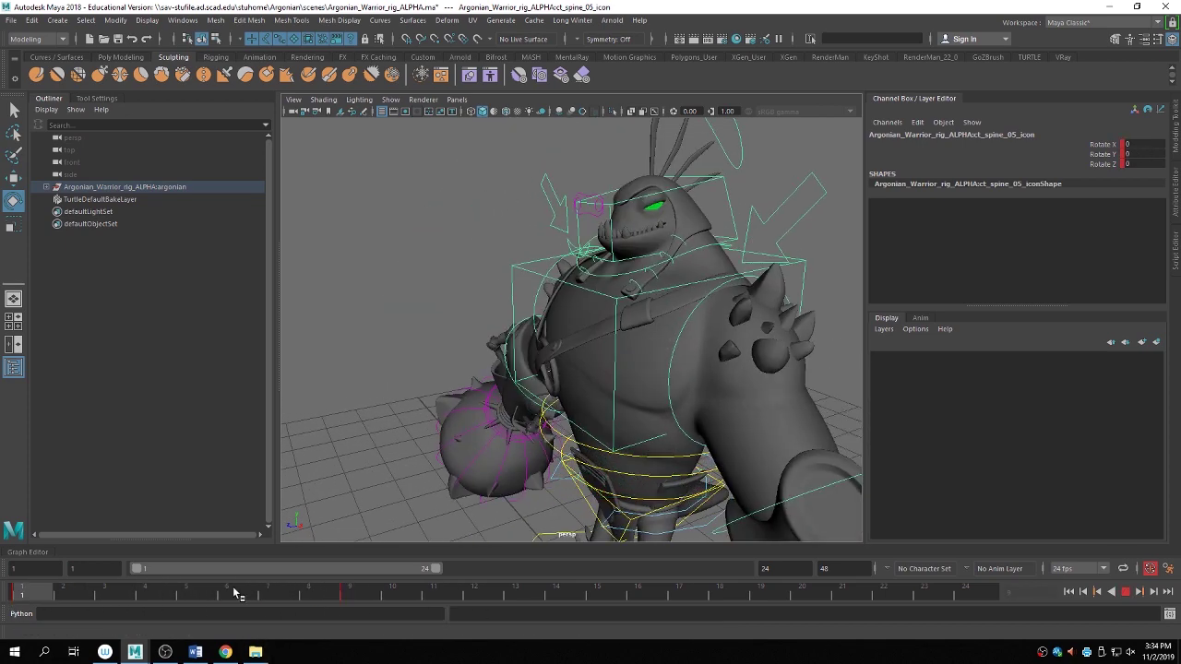
key("alt+v")
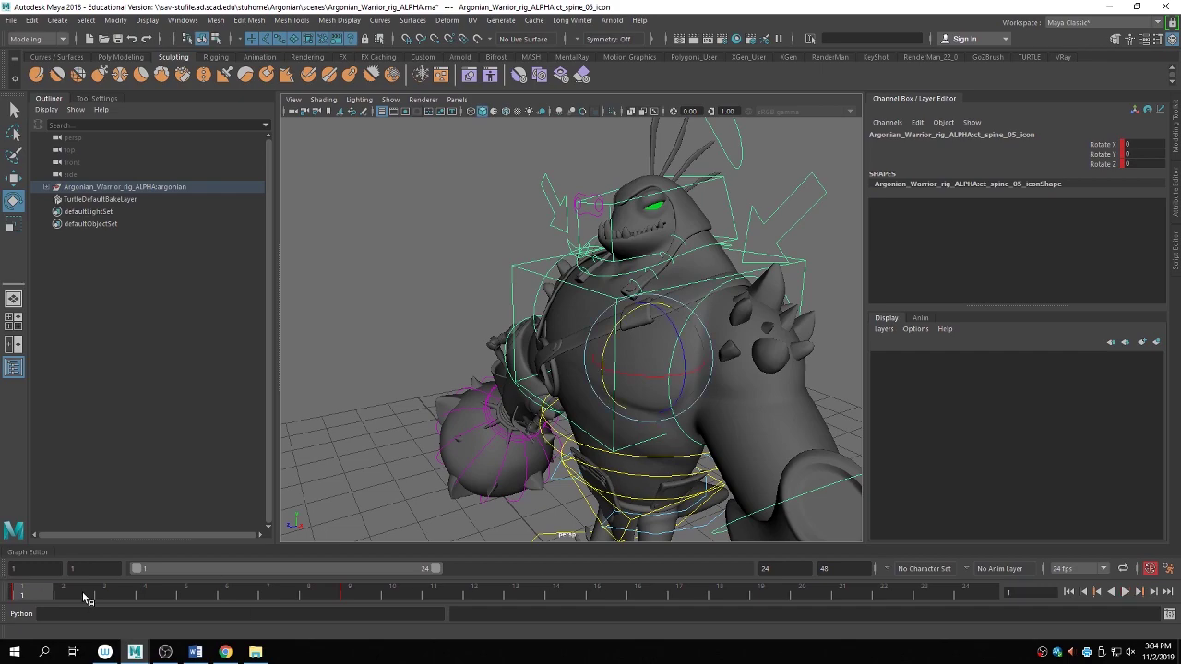
left_click_drag(88, 600, 365, 598)
left_click_drag(789, 293, 646, 387, "alt")
Select the torso strap and play the bend to watch how it deforms.
left_click(613, 381)
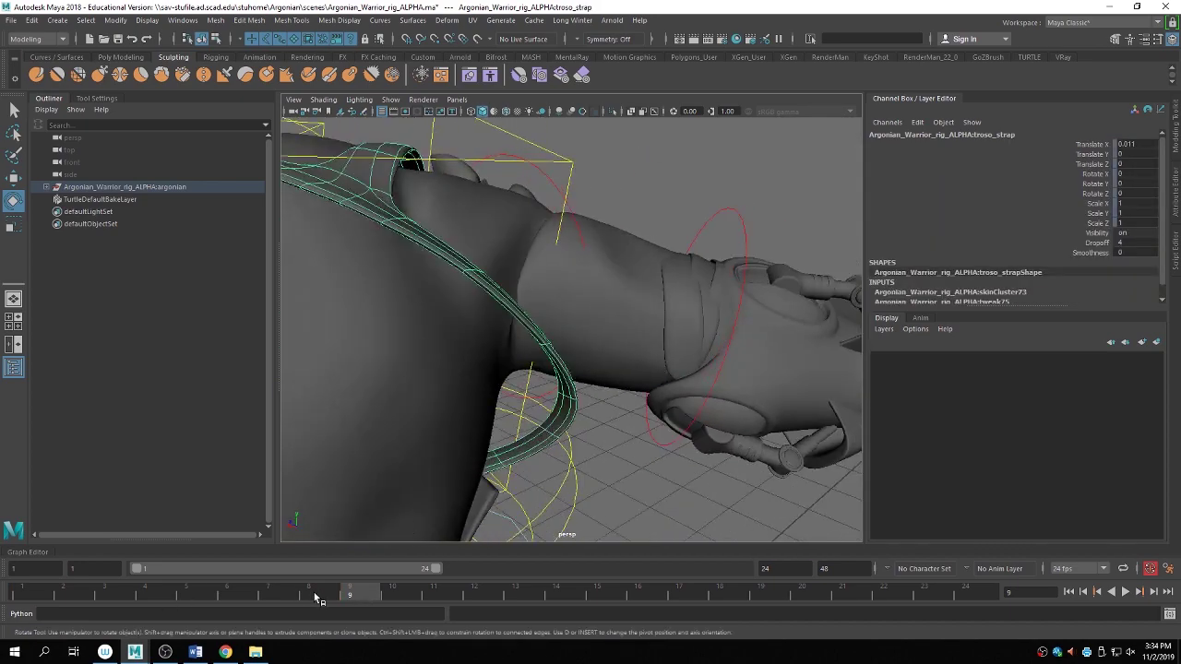
left_click(9, 595)
key("alt+v")
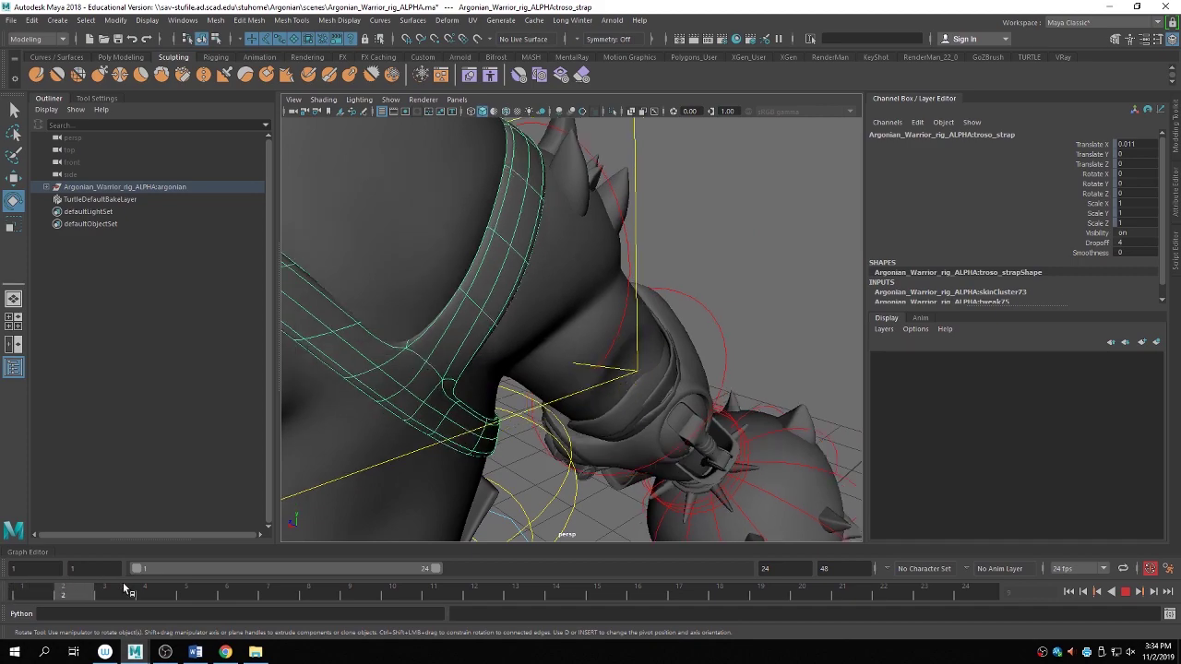
key("alt+v")
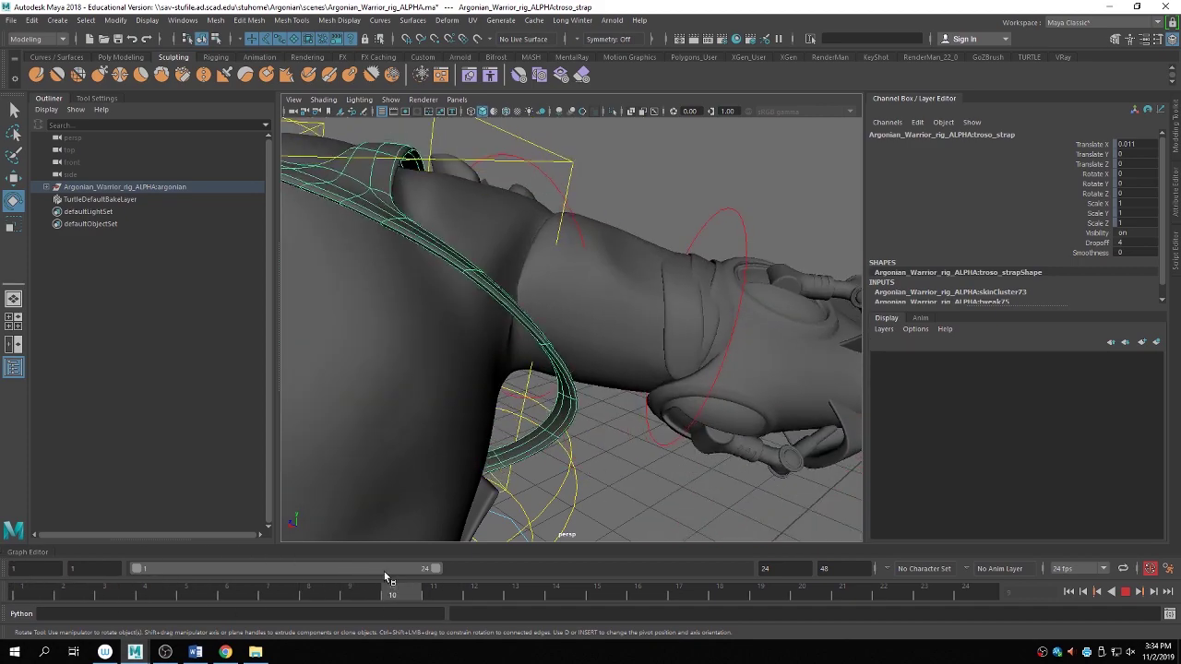
left_click_drag(397, 369, 464, 434, "alt")
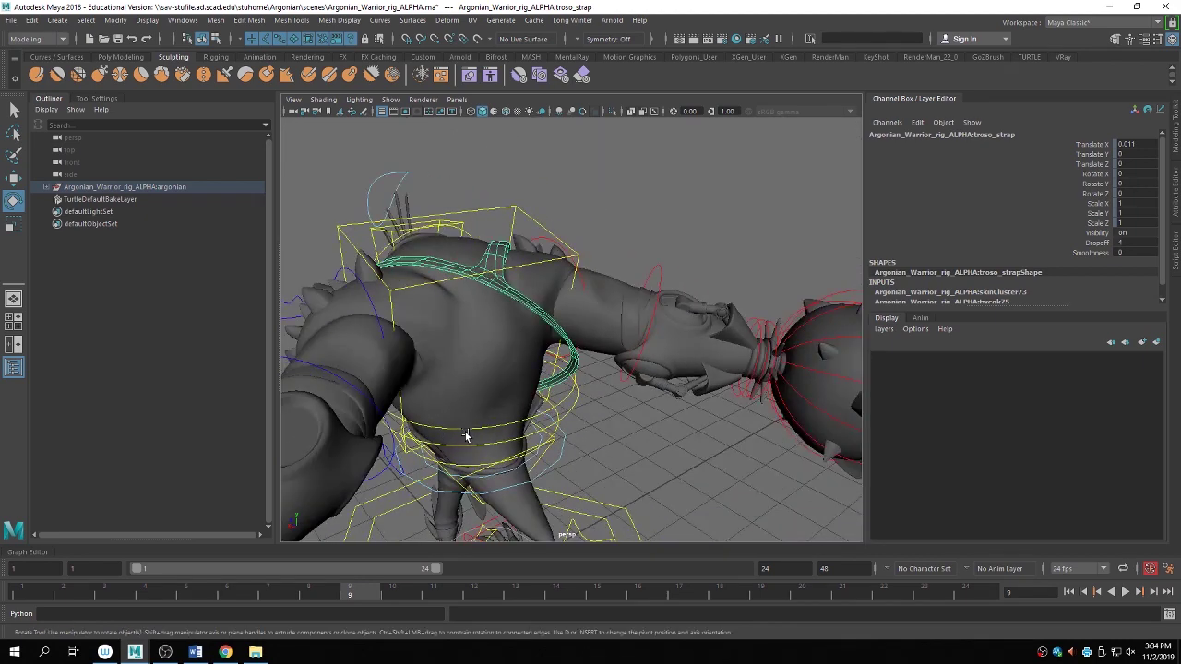
scroll(572, 372, "down", 3)
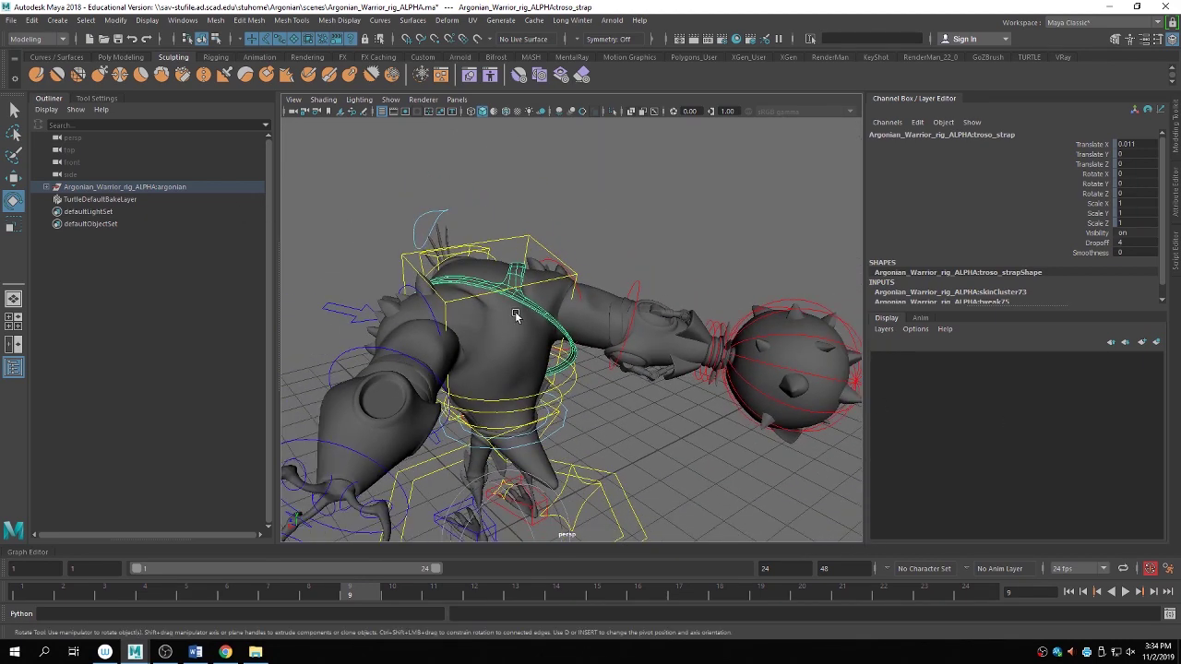
left_click(390, 99)
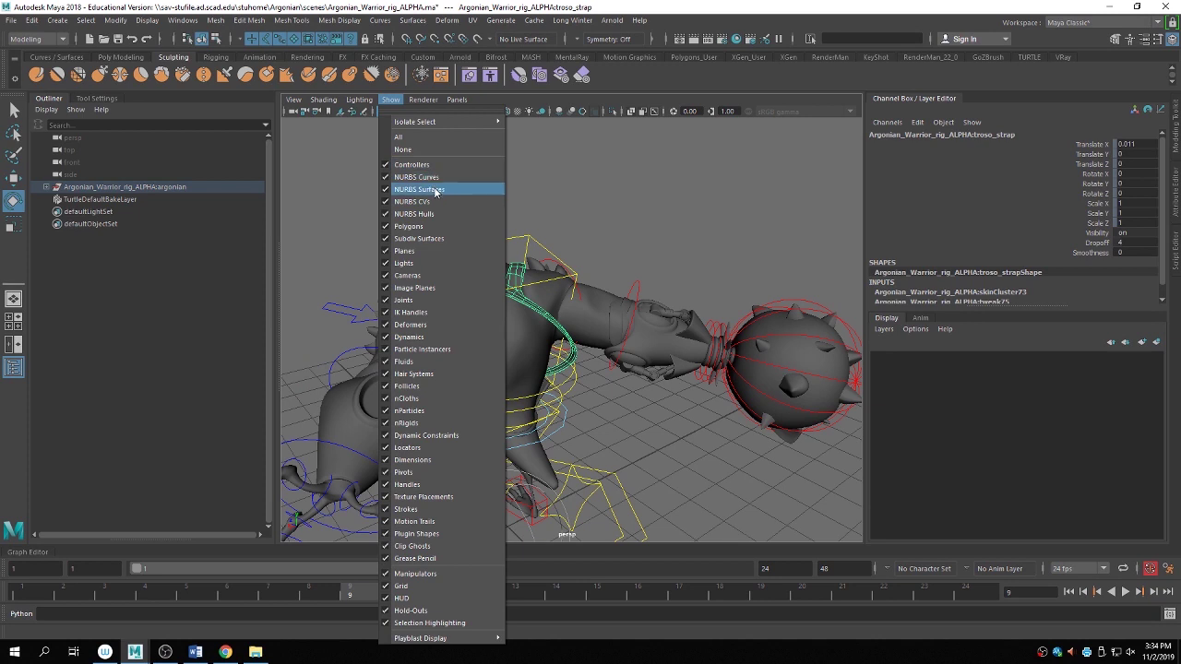
Hide NURBS Curves in the viewport so the rig controls disappear.
left_click(415, 177)
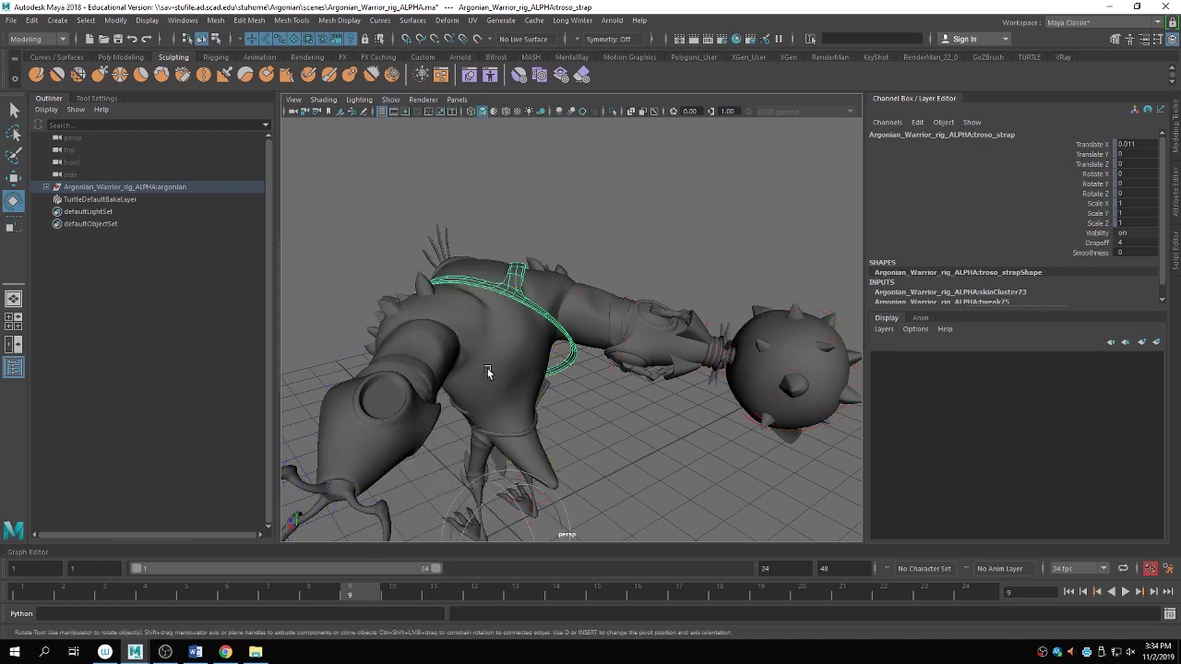
scroll(553, 433, "up", 3)
left_click(570, 458)
left_click_drag(522, 443, 772, 369, "alt")
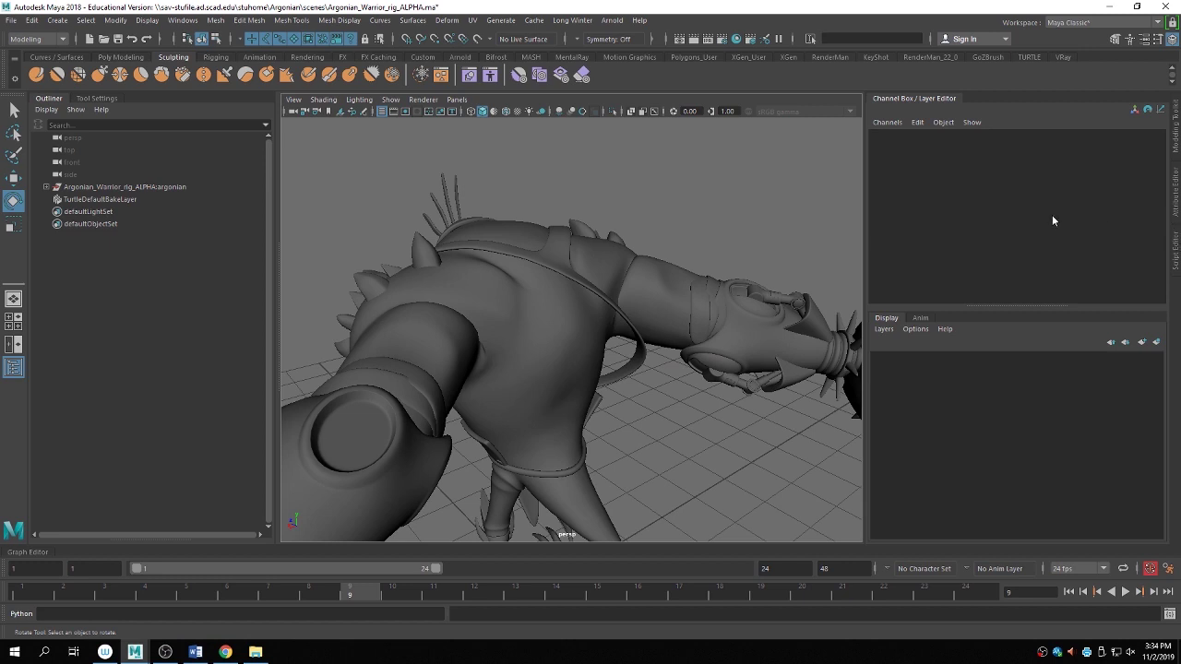
left_click_drag(864, 220, 1008, 221)
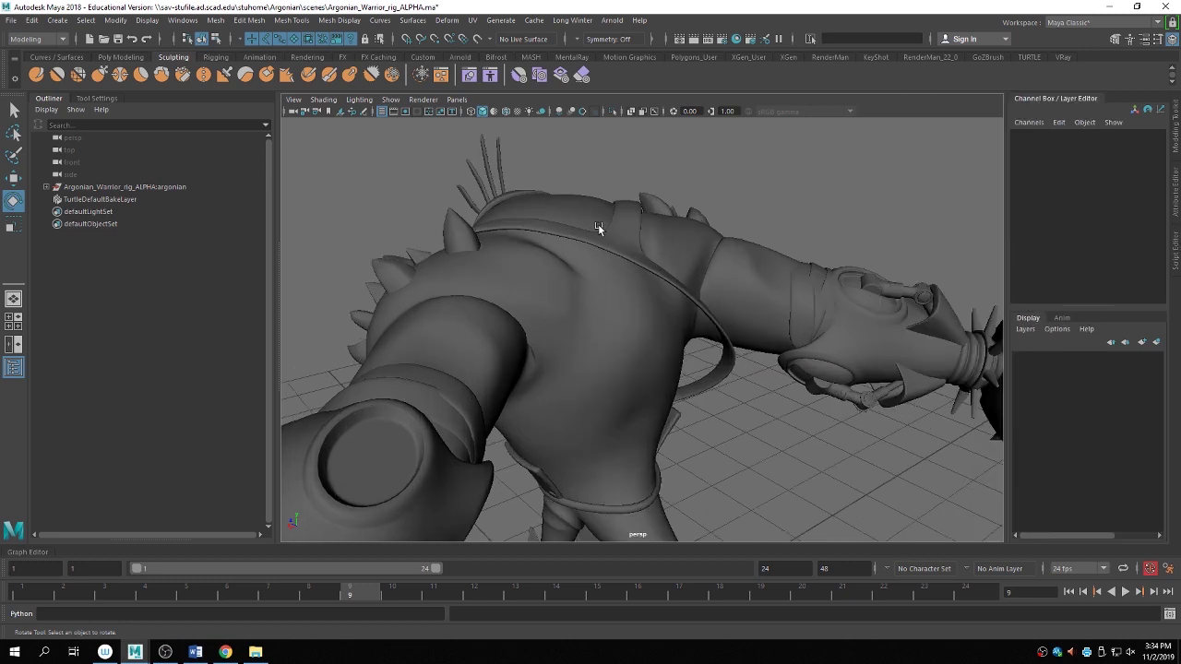
Open the Shape Editor from Animation Editors and select the torso strap.
left_click(199, 21)
mouse_move(240, 88)
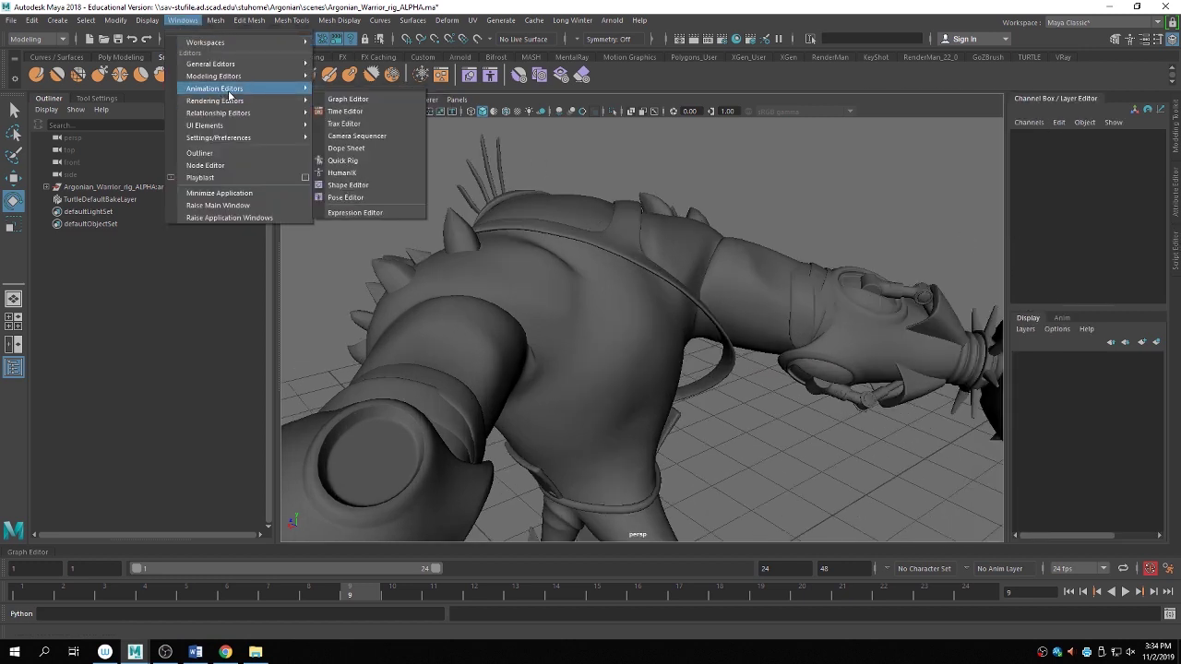
left_click(350, 186)
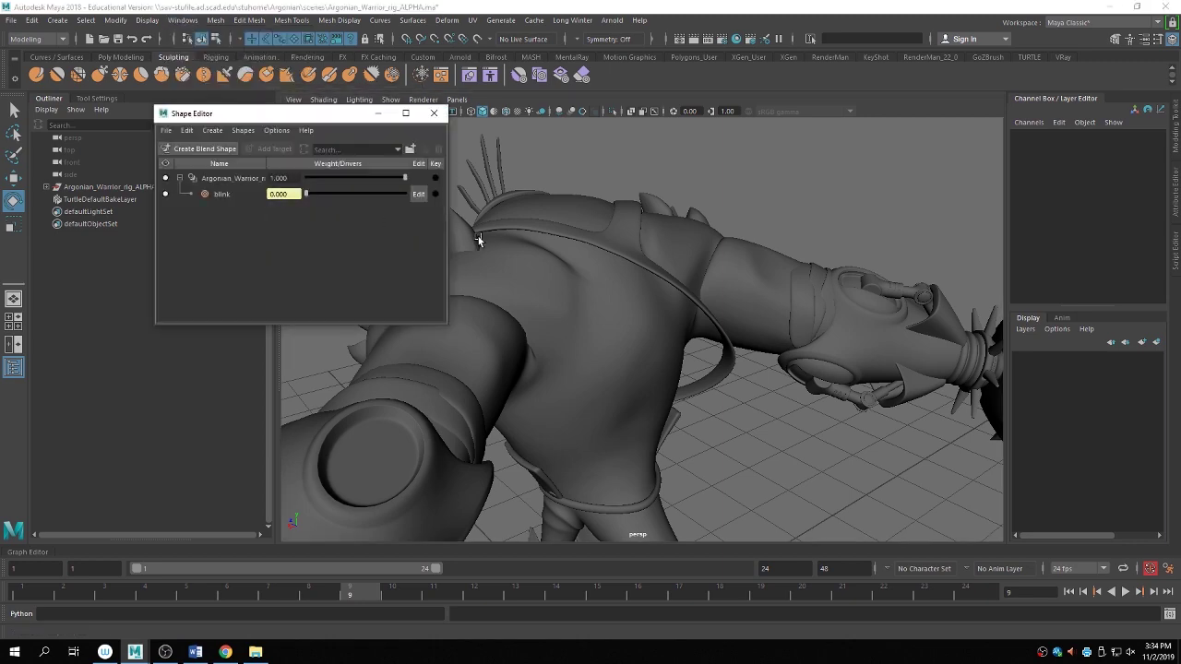
left_click_drag(612, 280, 806, 267, "alt")
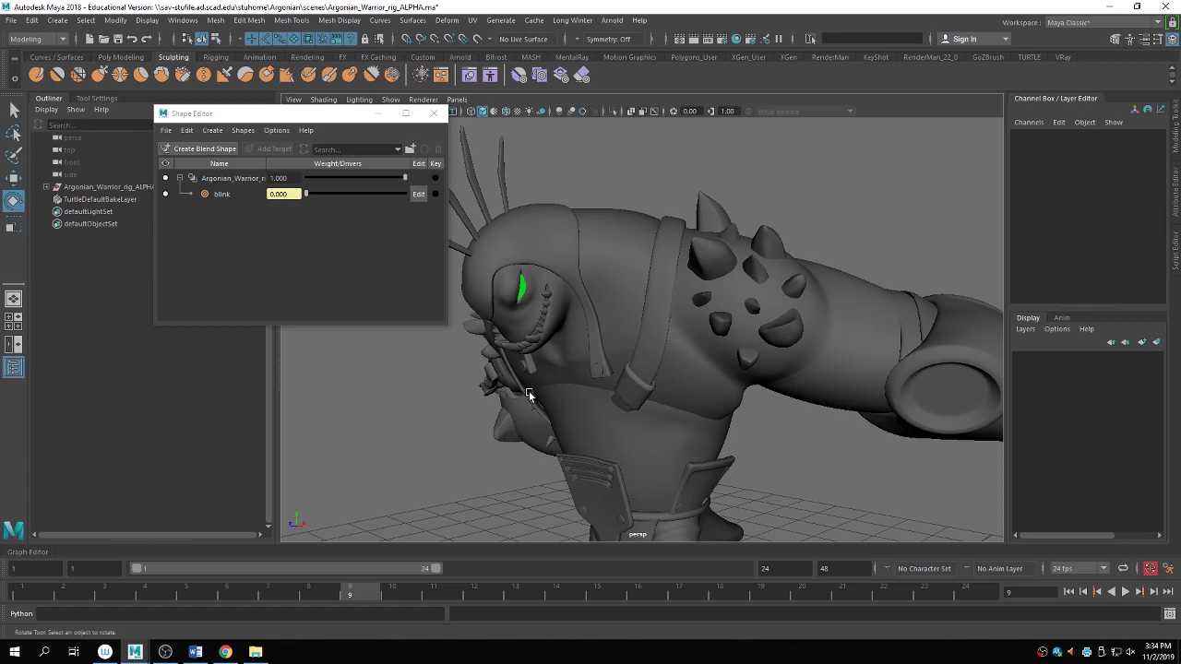
mouse_move(527, 390)
left_mouse_down("alt")
mouse_move(665, 377)
mouse_move(624, 354)
mouse_move(577, 383)
mouse_move(646, 385)
mouse_move(399, 415)
mouse_move(345, 409)
mouse_move(564, 437)
mouse_move(691, 405)
mouse_move(679, 449)
mouse_move(723, 381)
left_mouse_up("alt")
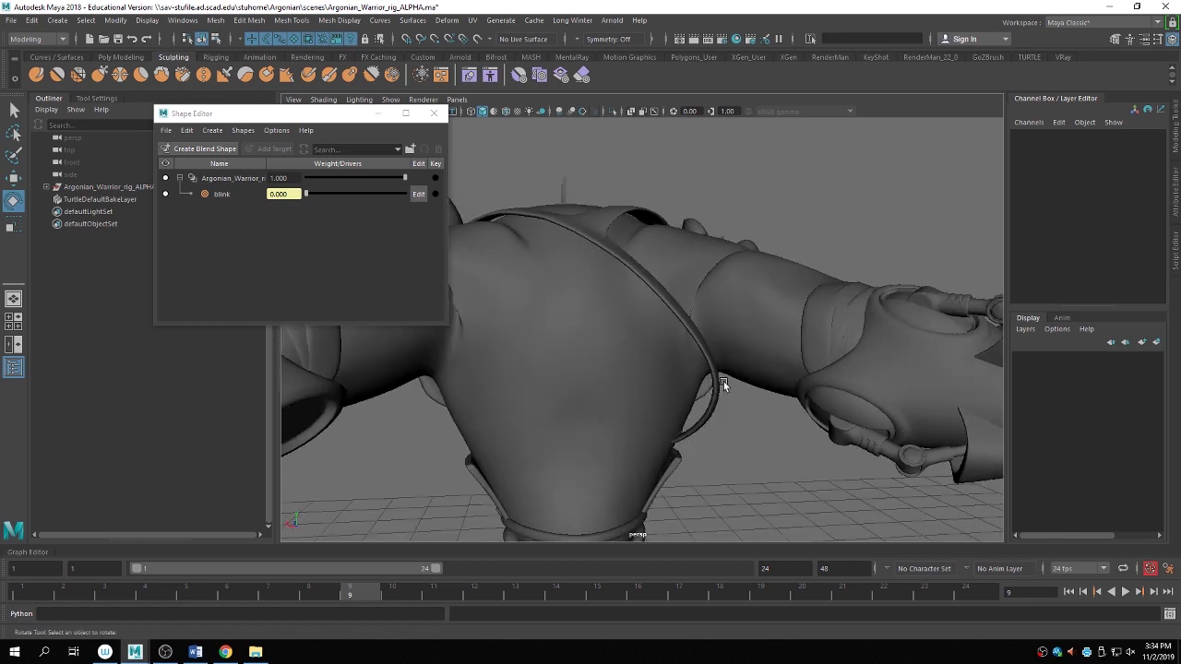
left_click(718, 387)
left_click_drag(684, 313, 717, 415, "alt")
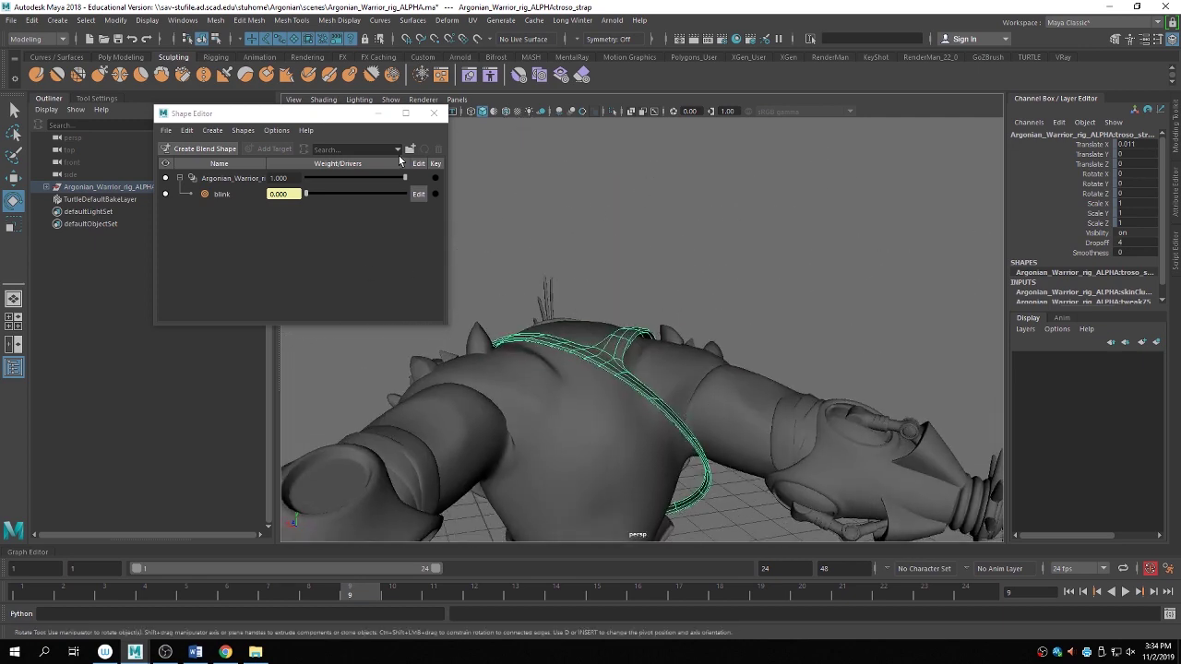
Create a blend shape named strap_correctives on the strap and add a new target.
left_click(171, 149)
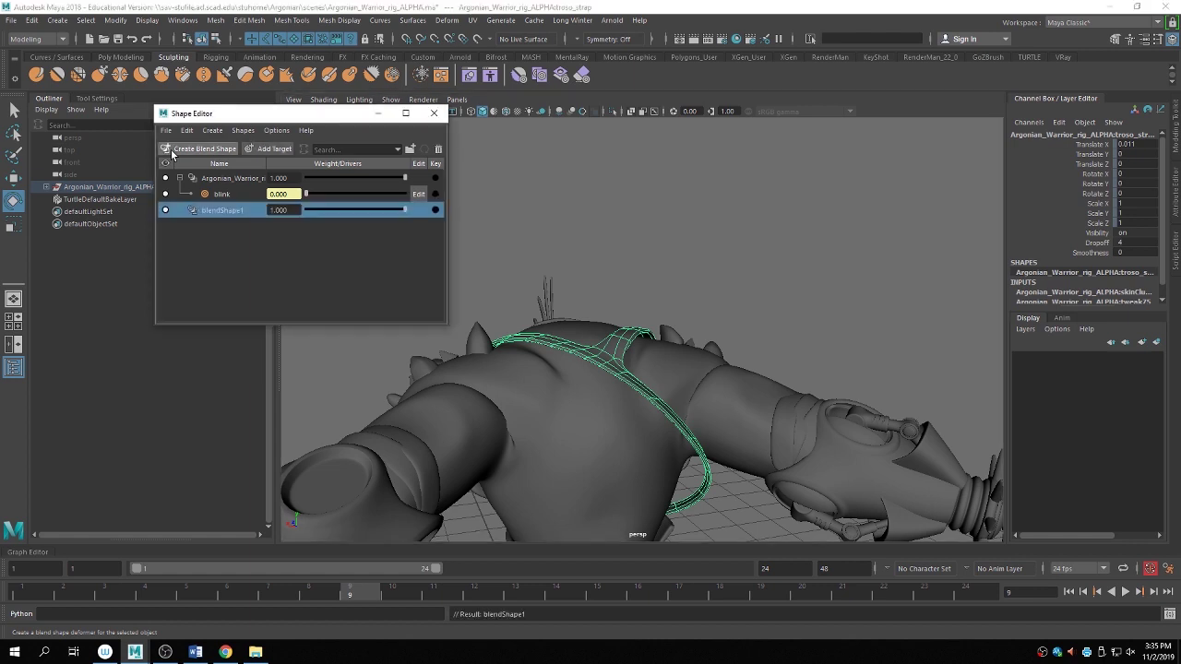
double_click(218, 210)
key("BackSpace")
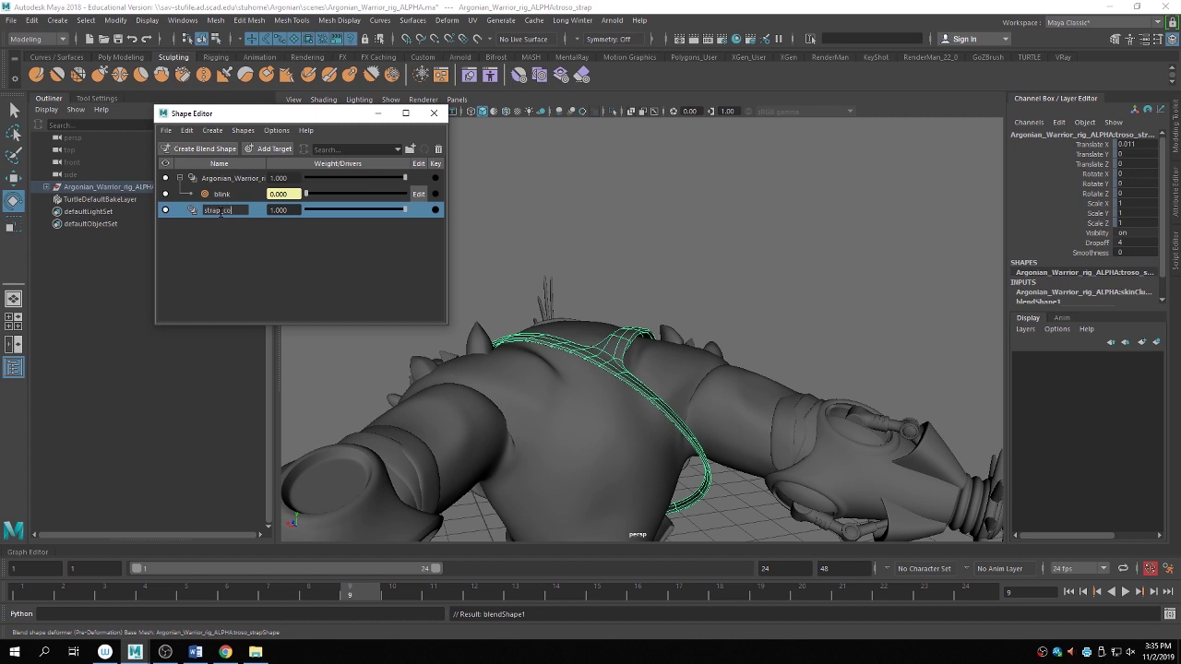
type("strap_correctives")
key("Return")
left_click_drag(836, 367, 553, 420, "alt")
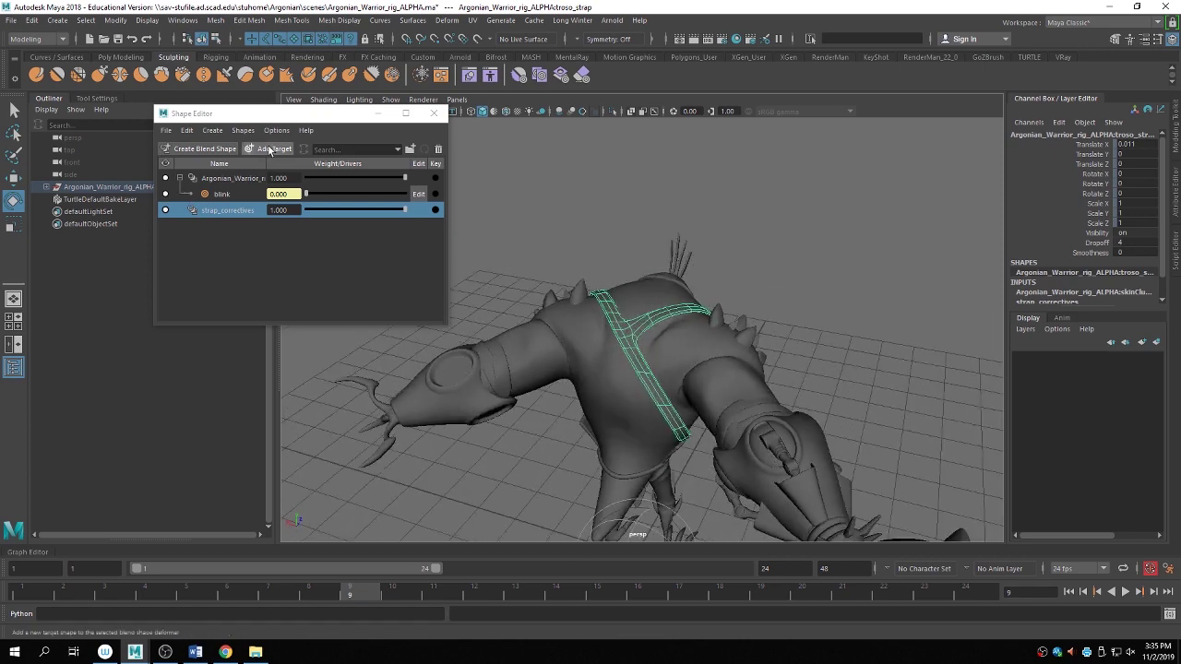
left_click(269, 149)
double_click(236, 226)
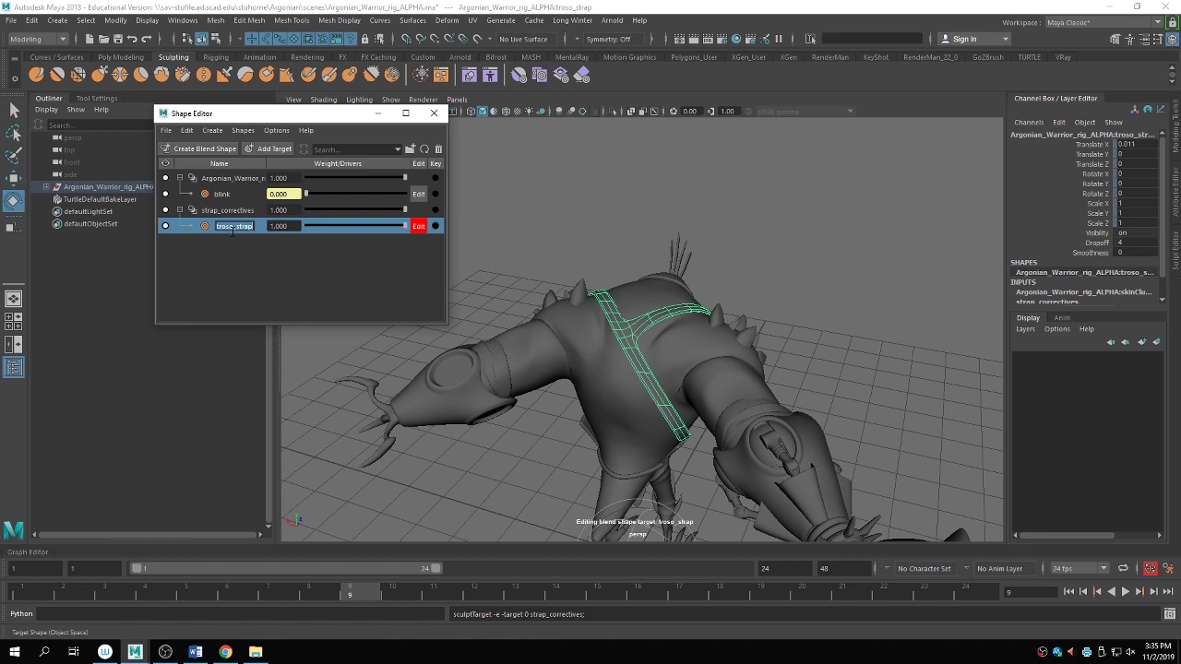
Name the new target torso_fix_01 and switch the strap to component editing.
type("torso_fix_01")
key("Return")
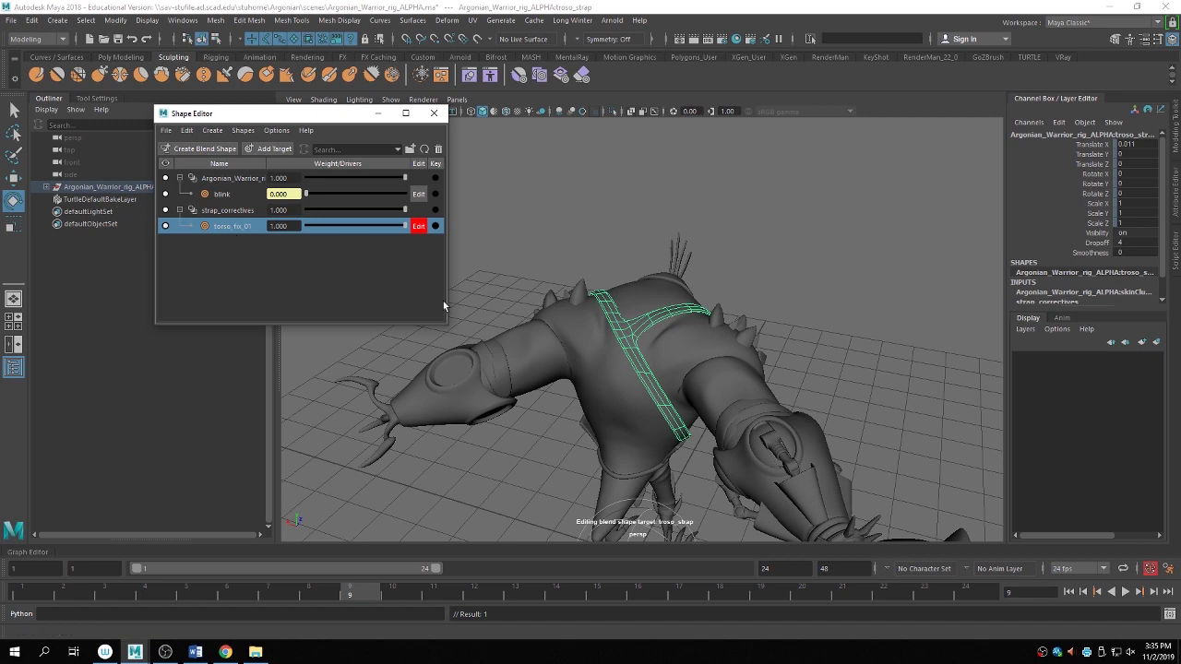
left_click_drag(646, 462, 724, 360, "alt")
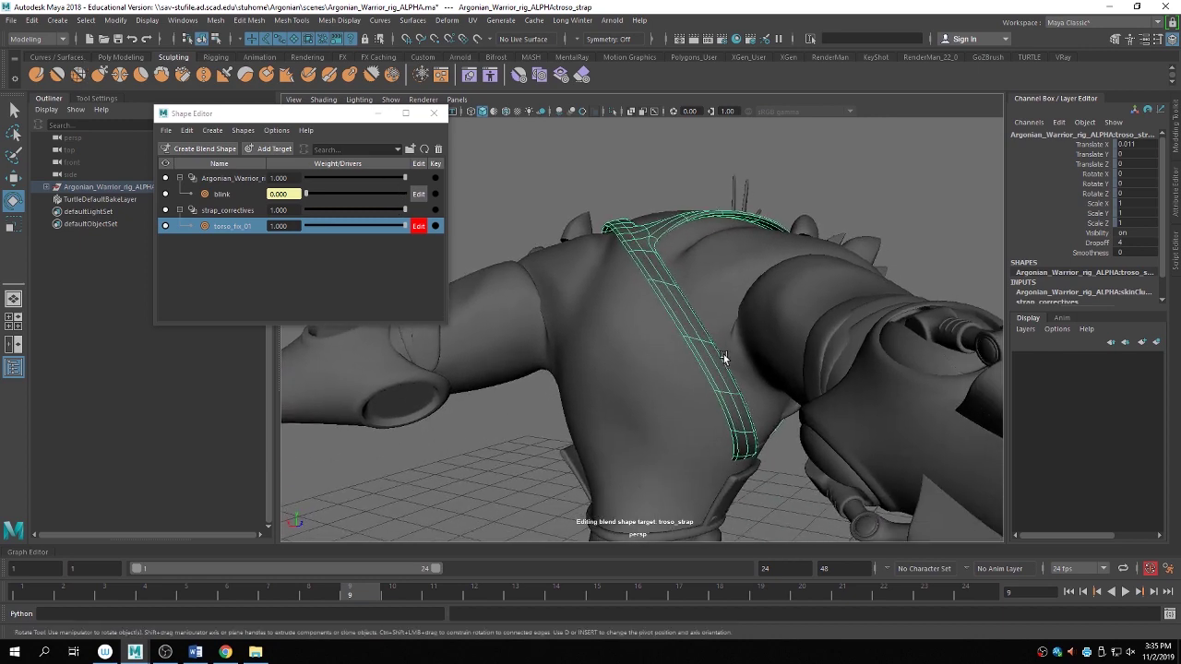
key("ctrl+1")
right_click_drag(710, 364, 665, 334)
left_click_drag(664, 334, 616, 417, "alt")
left_click_drag(650, 431, 601, 369, "alt")
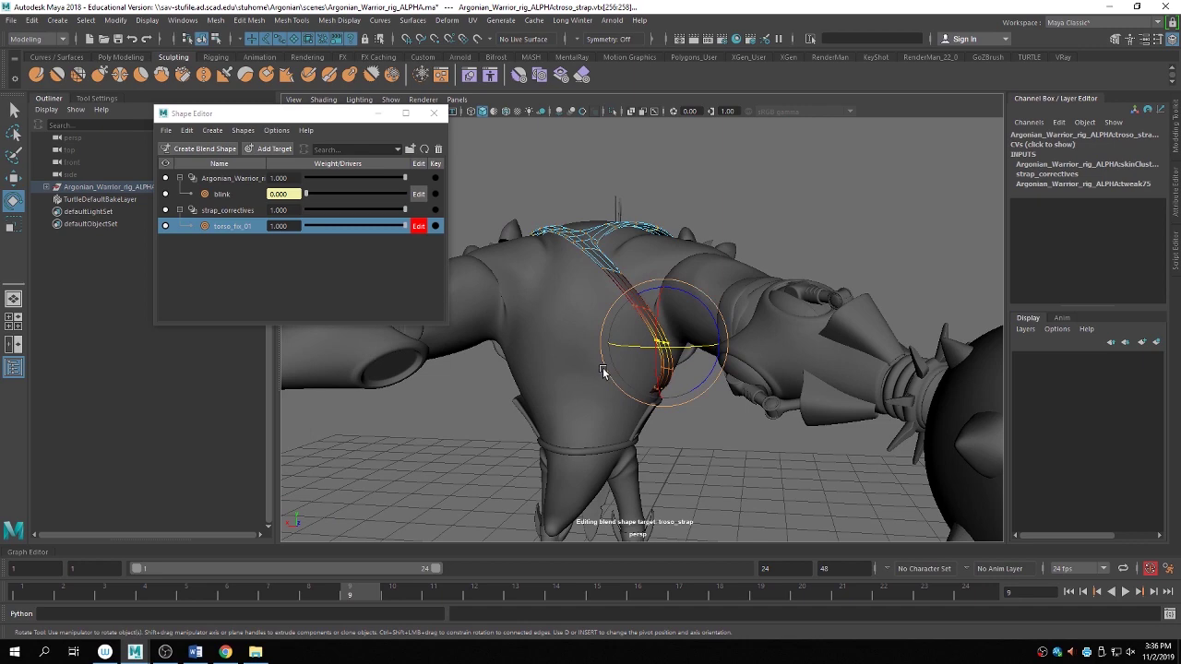
left_click_drag(578, 321, 591, 420, "alt")
Move and rotate the isolated strap's CVs, then stop sculpt-editing torso_fix_01.
key("w")
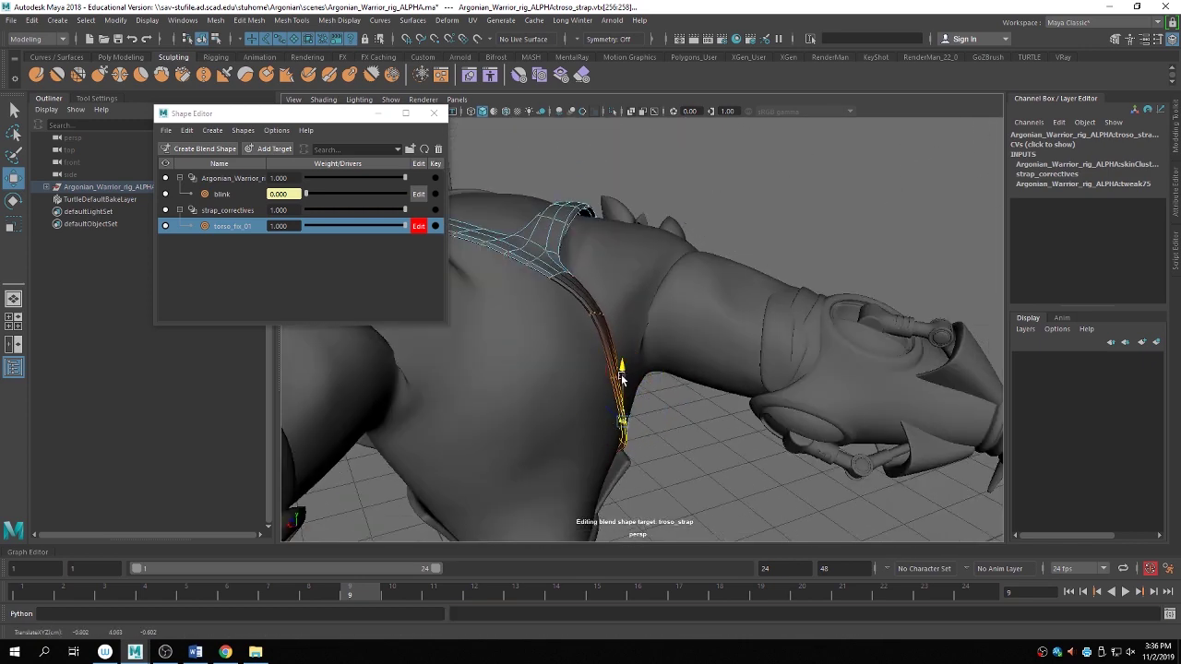
left_click_drag(580, 293, 497, 323)
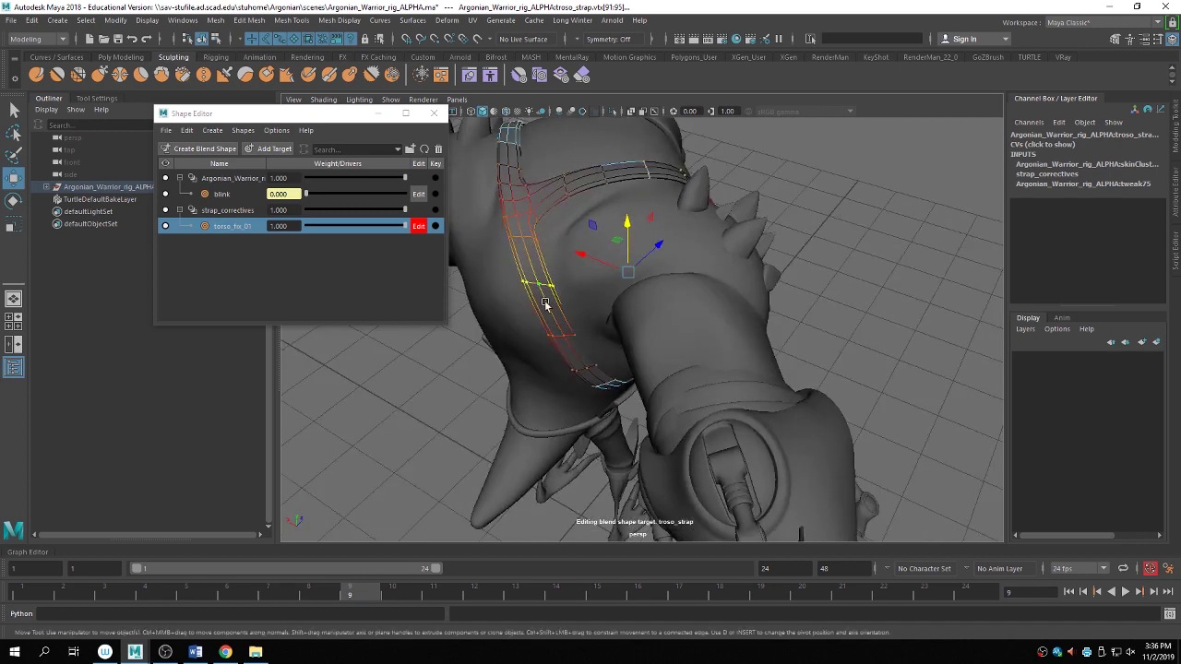
key("ctrl+1")
left_click_drag(638, 282, 634, 338, "alt")
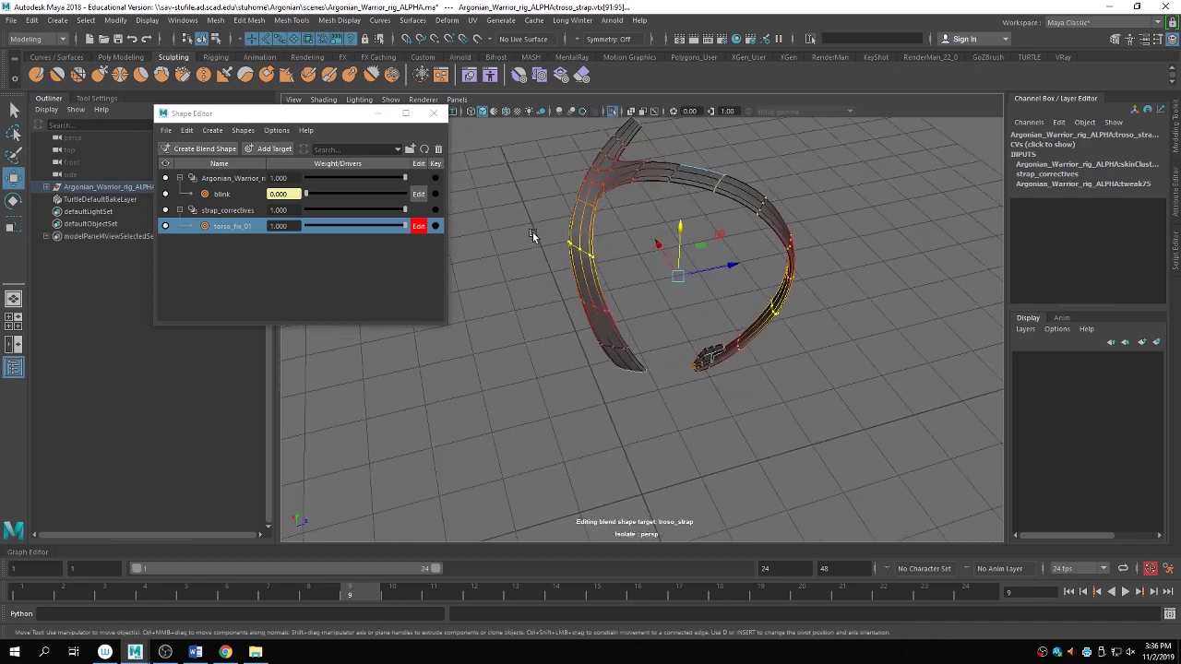
left_click_drag(532, 232, 623, 276)
key("ctrl+1")
left_click_drag(556, 291, 553, 355, "alt")
key("e")
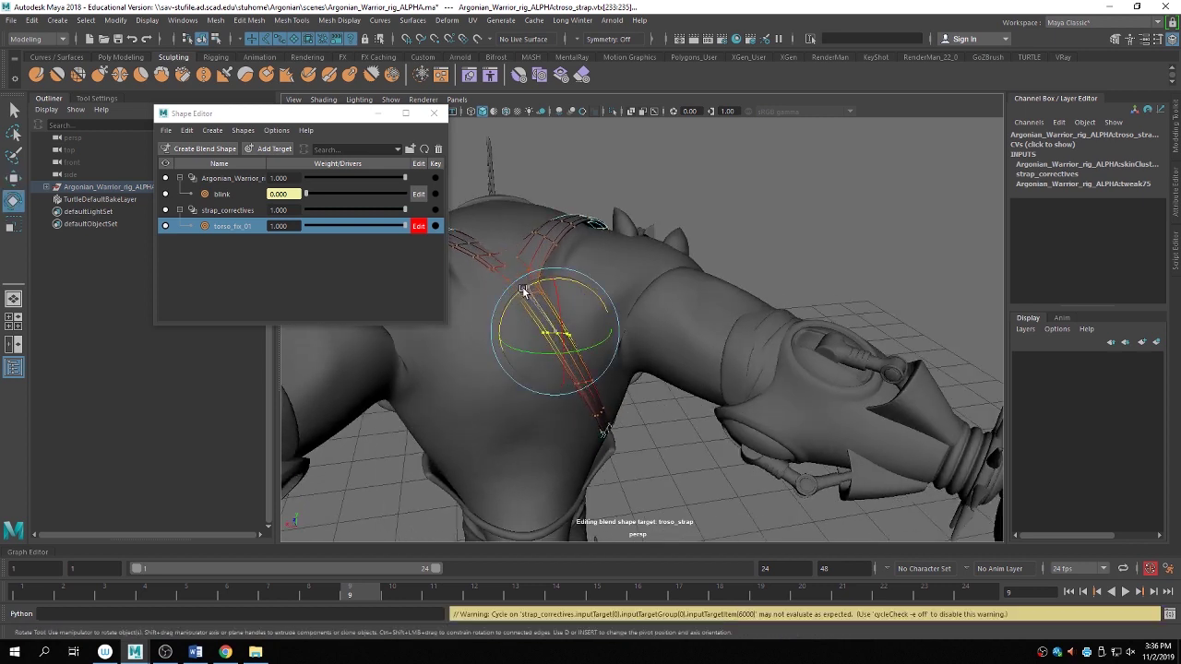
left_click_drag(541, 302, 604, 330, "alt")
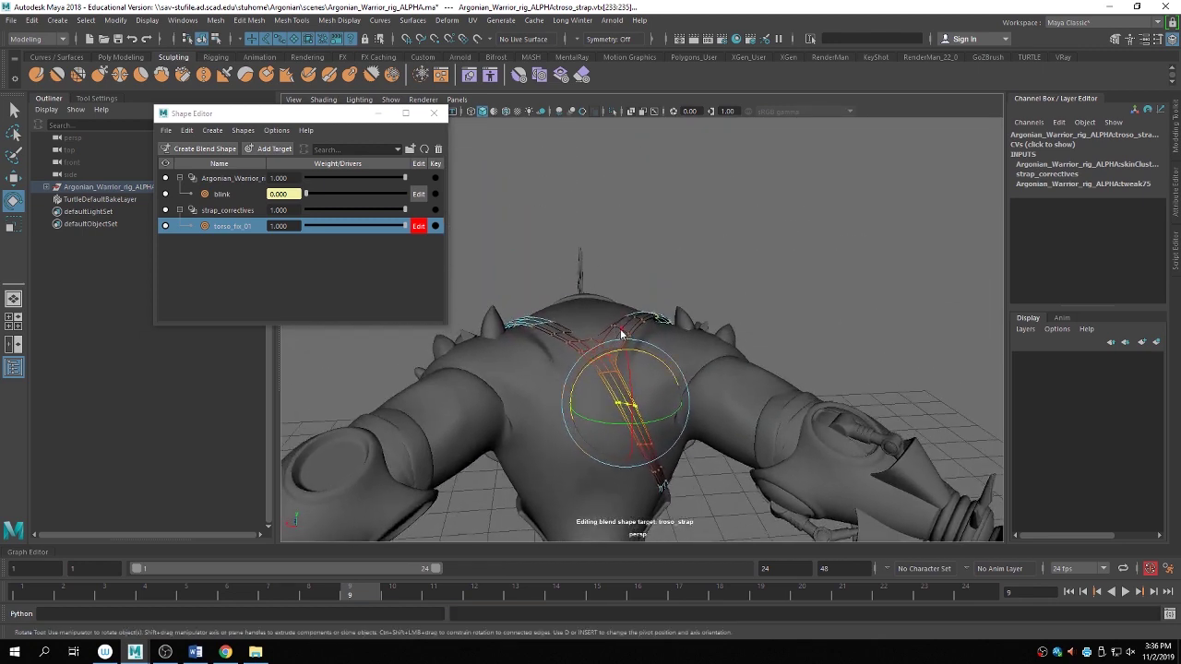
right_click_drag(616, 341, 687, 308)
left_click_drag(767, 314, 502, 244, "alt")
left_click(426, 229)
Preview the strap deformation with the torso_fix_01 weight lowered.
left_click_drag(732, 337, 386, 303, "alt")
left_click_drag(534, 393, 467, 311, "alt")
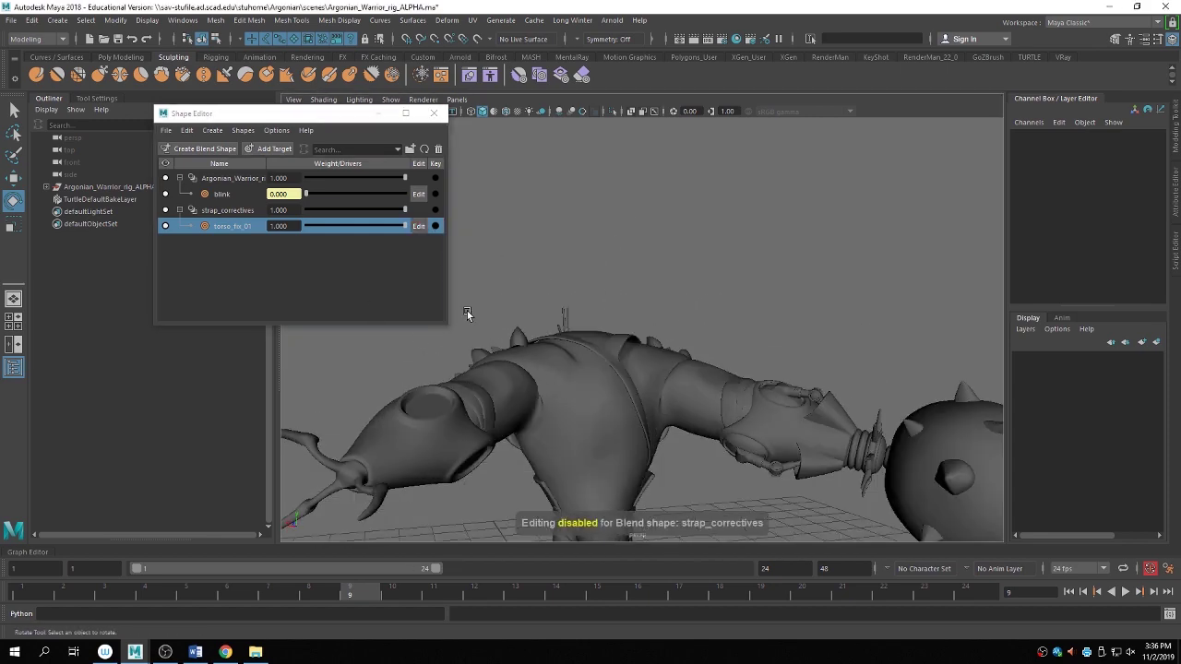
left_click_drag(394, 227, 413, 246)
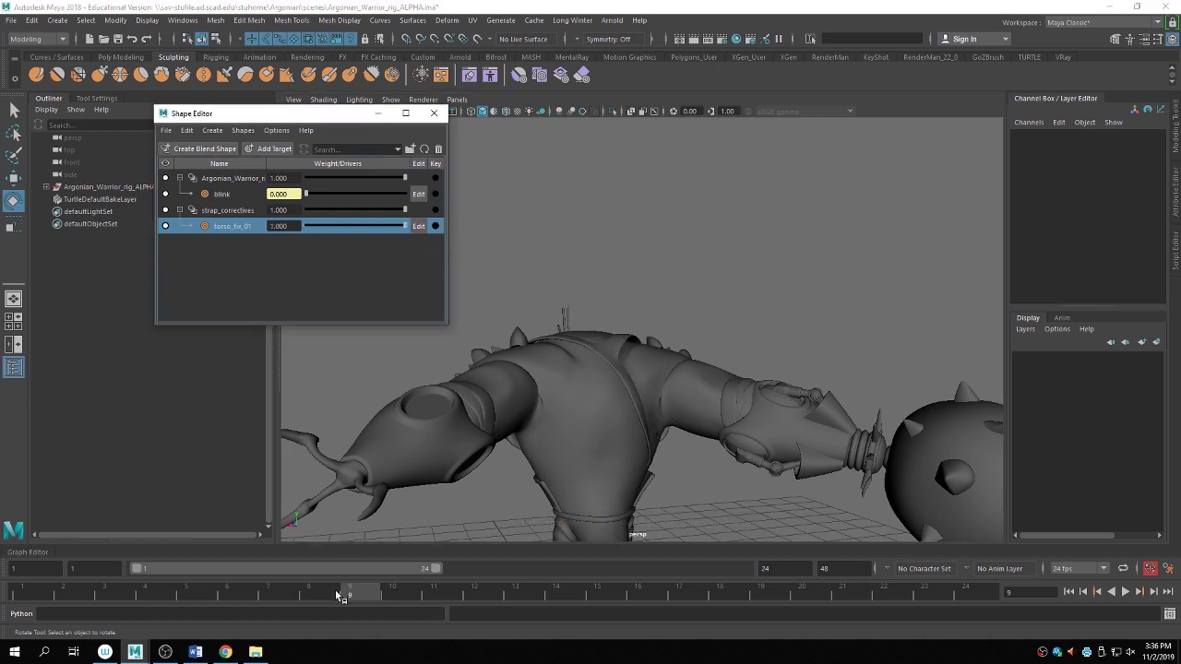
Scrub the timeline back toward frame 1 and play the animation to check the strap.
left_click_drag(339, 597, 5, 598)
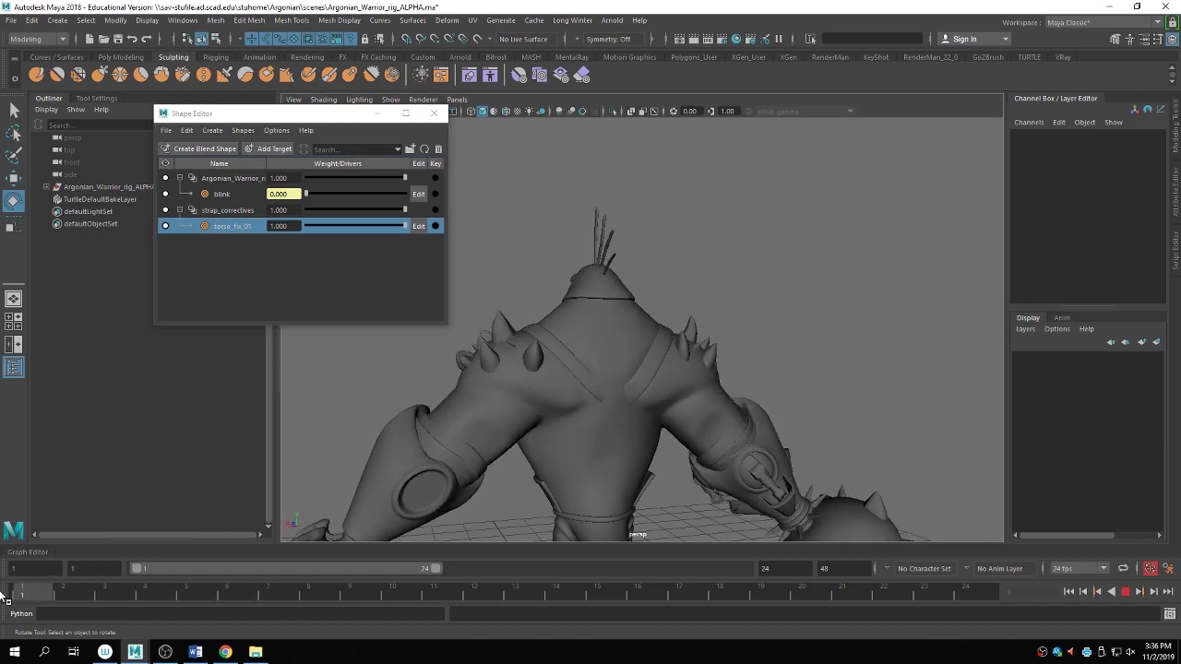
left_click_drag(664, 408, 593, 452, "alt")
key("alt+v")
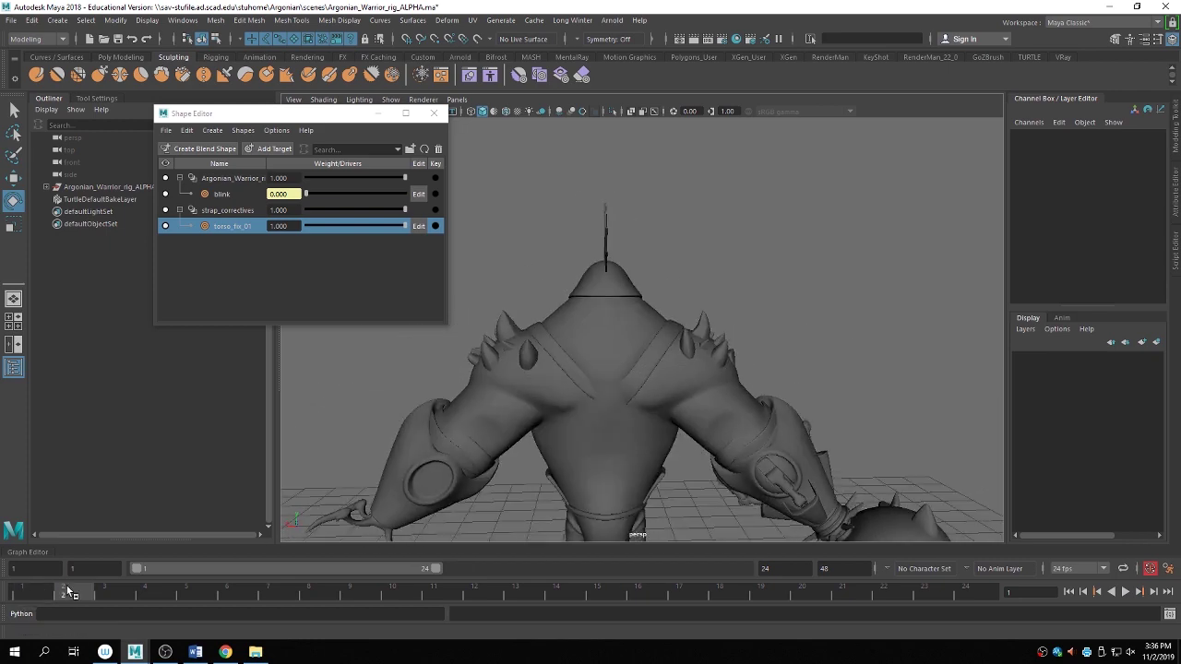
key("alt+v")
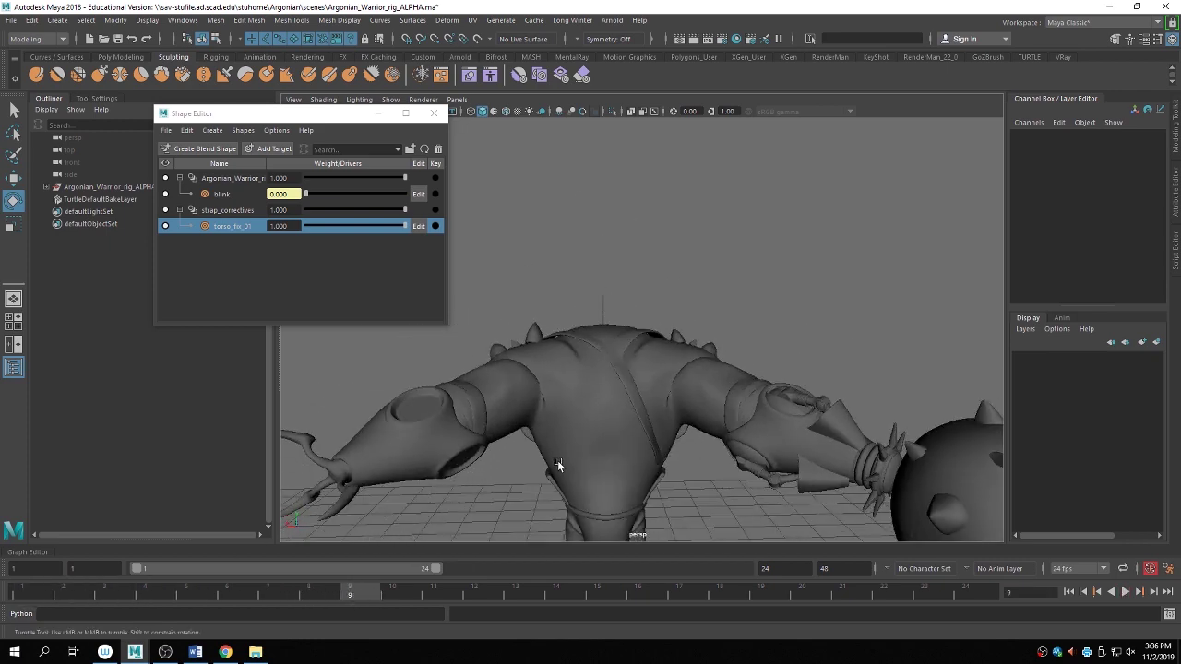
left_click_drag(556, 467, 531, 460, "alt")
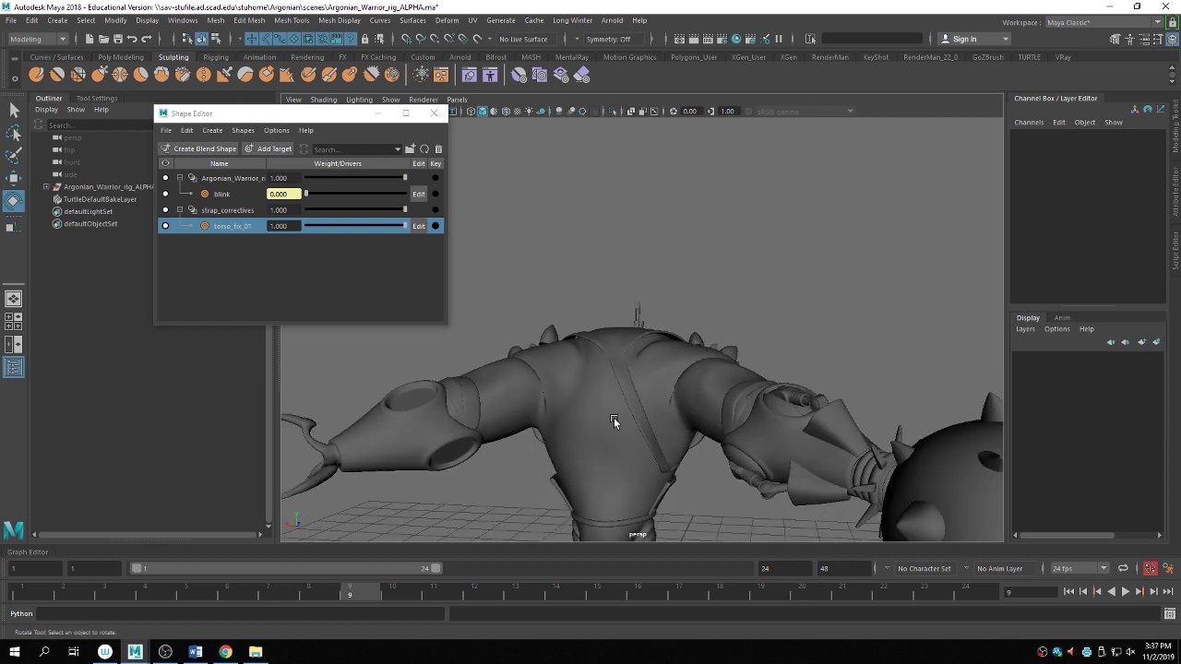
Key torso_fix_01 at 1.000 on frame 9 and at 0 on frame 1.
left_click(435, 225)
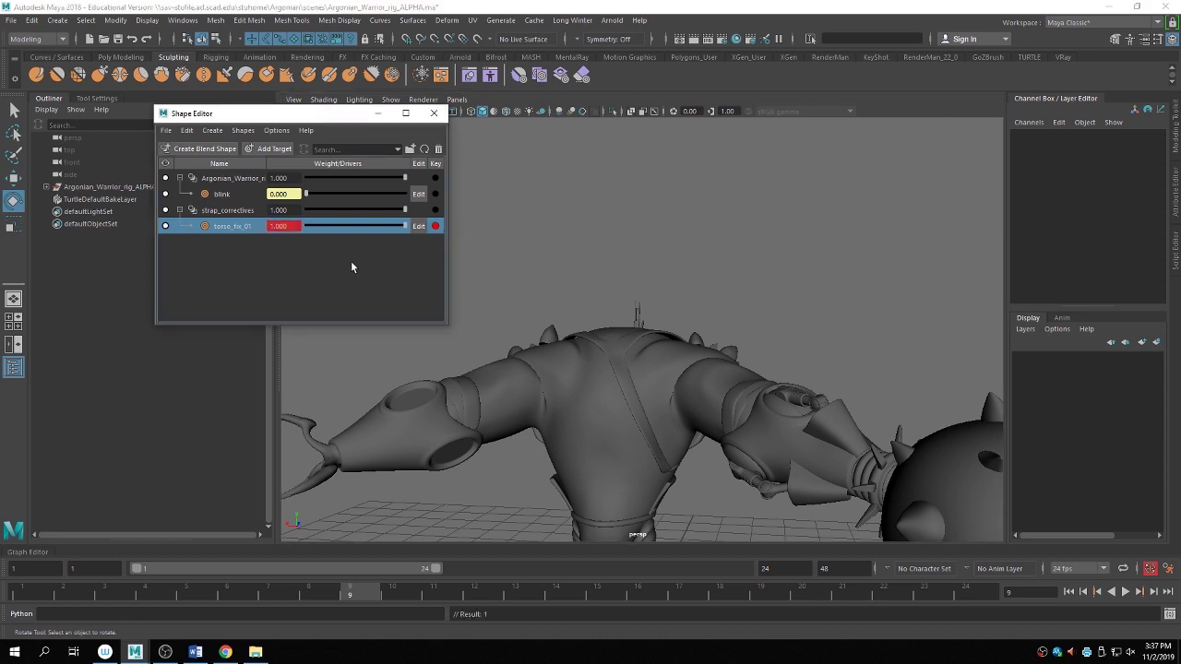
left_click(41, 598)
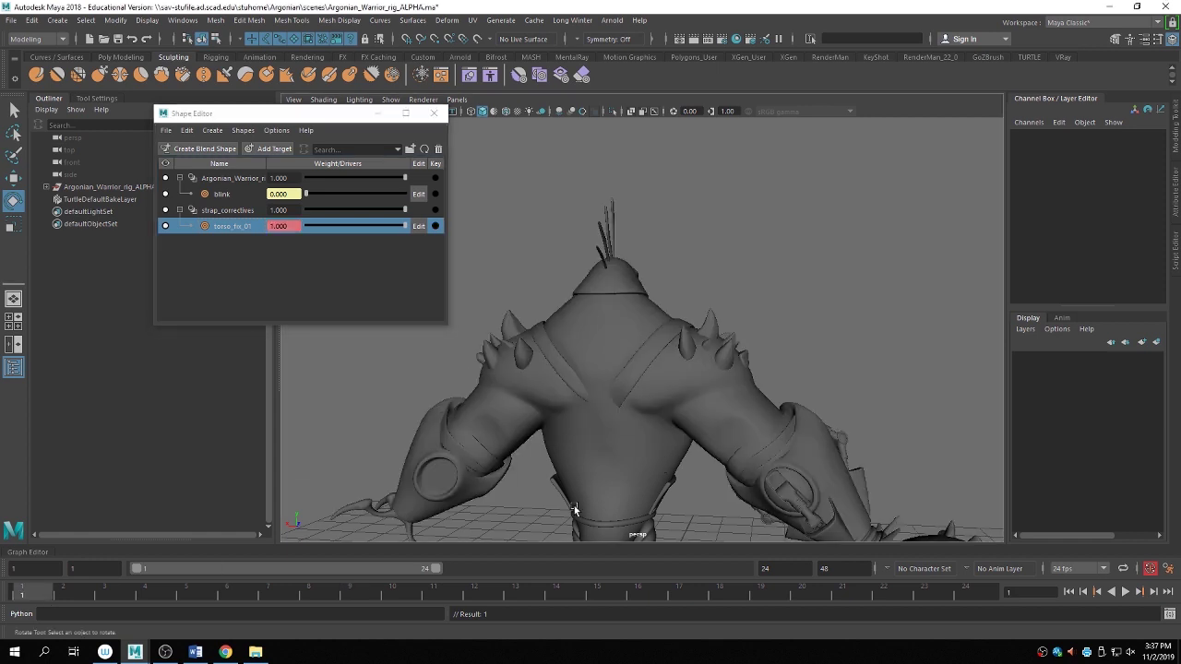
left_click_drag(404, 226, 305, 226)
left_click(436, 225)
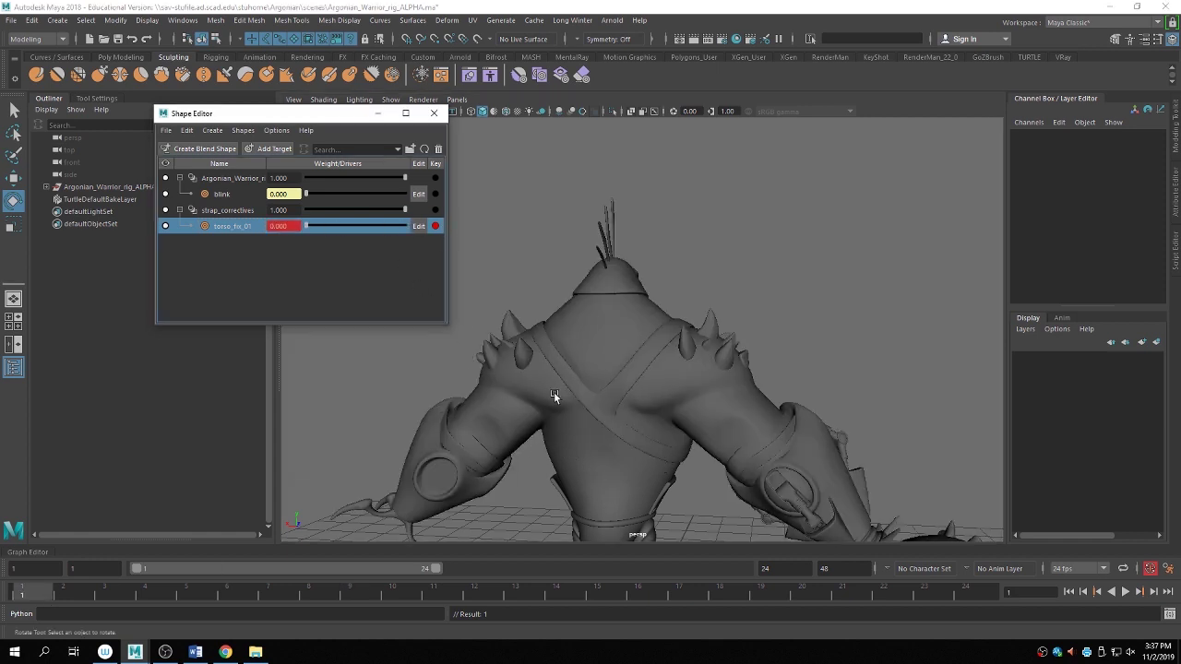
Scrub to frame 6 to check the blend and expand the Graph Editor panel.
right_click_drag(553, 392, 673, 421, "alt")
left_click_drag(40, 598, 387, 589)
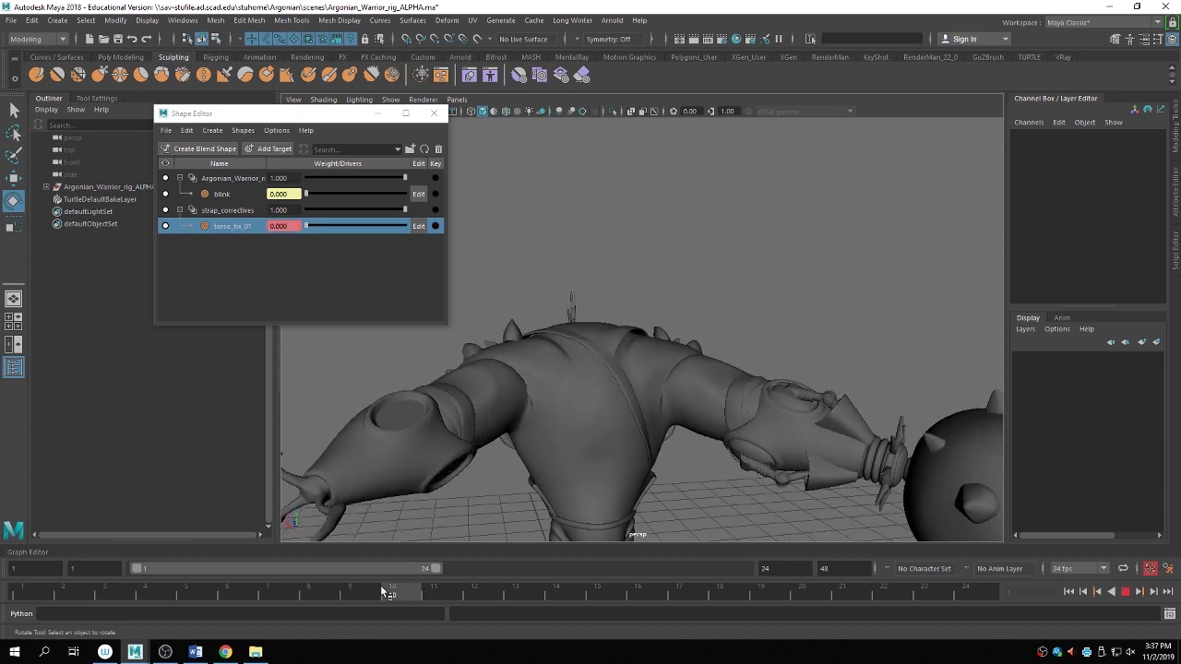
left_click(30, 553)
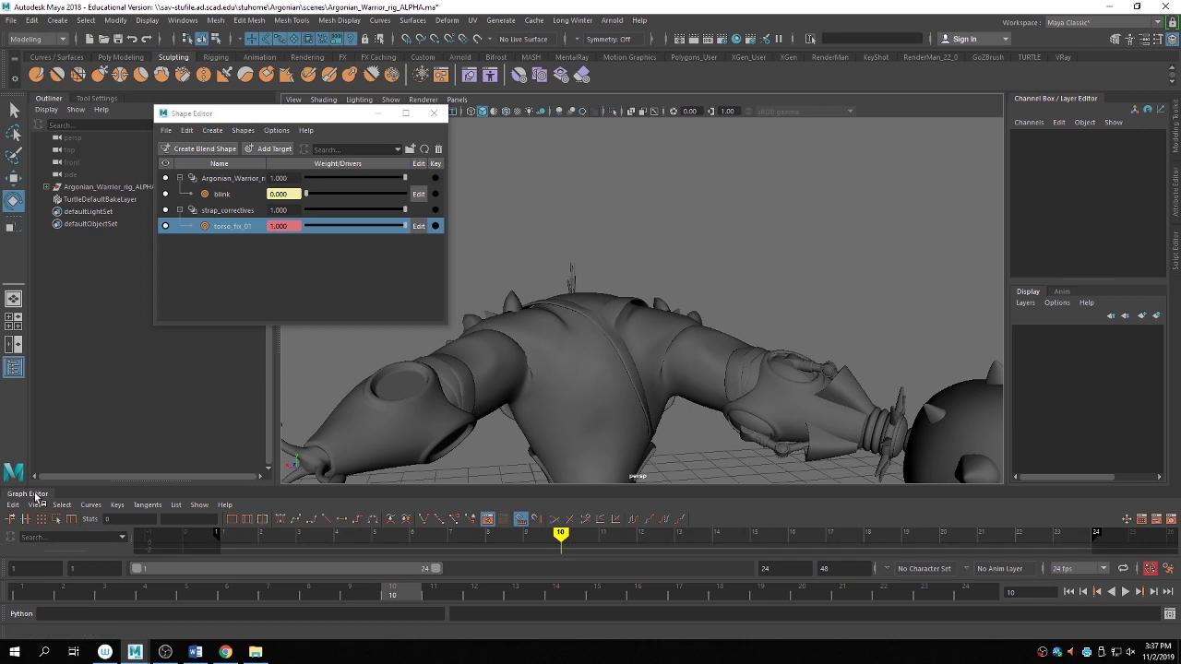
Float the Graph Editor as its own window, resized and moved beside the character.
left_click_drag(40, 498, 331, 343)
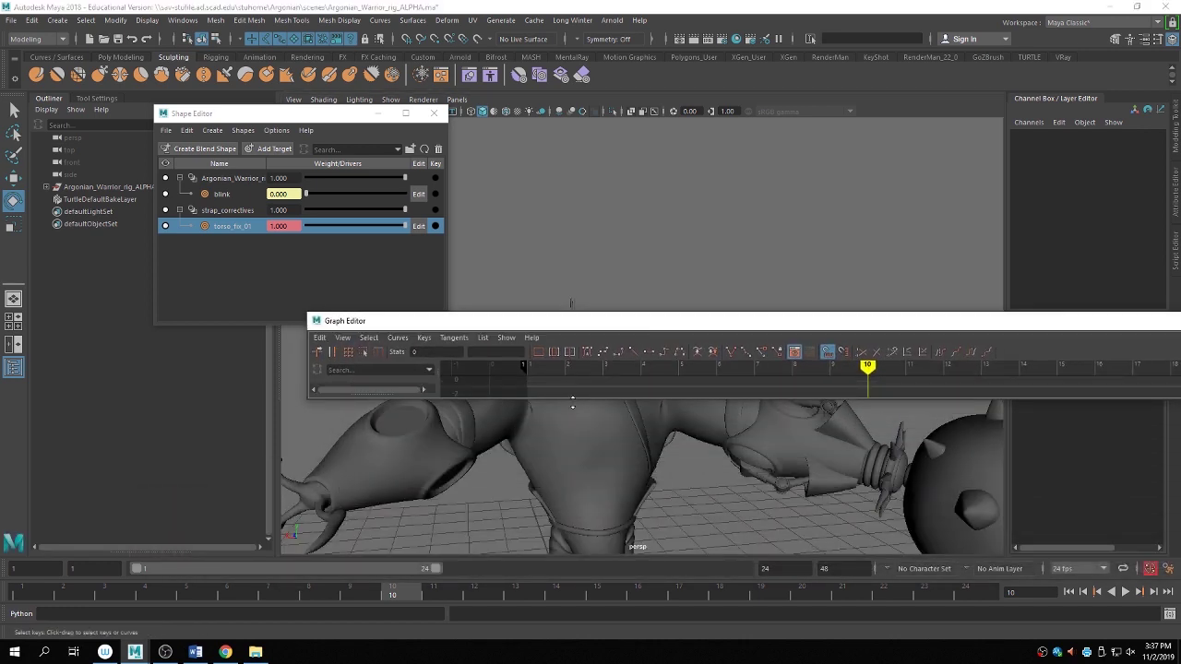
left_click_drag(572, 403, 572, 573)
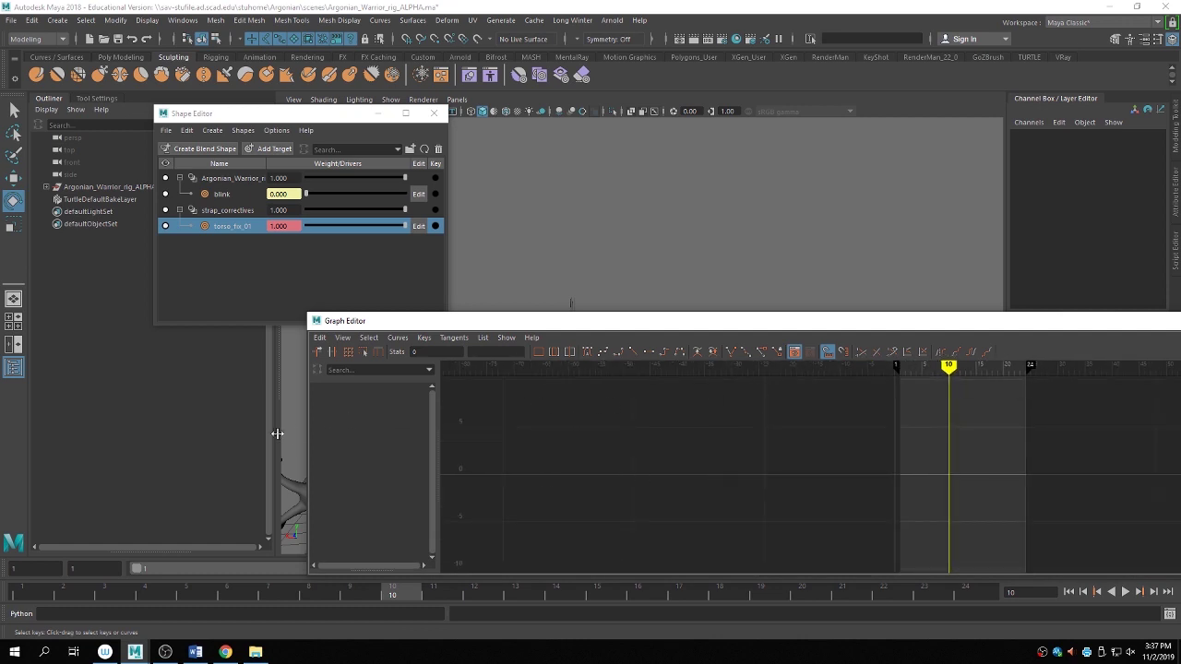
left_click_drag(307, 430, 388, 430)
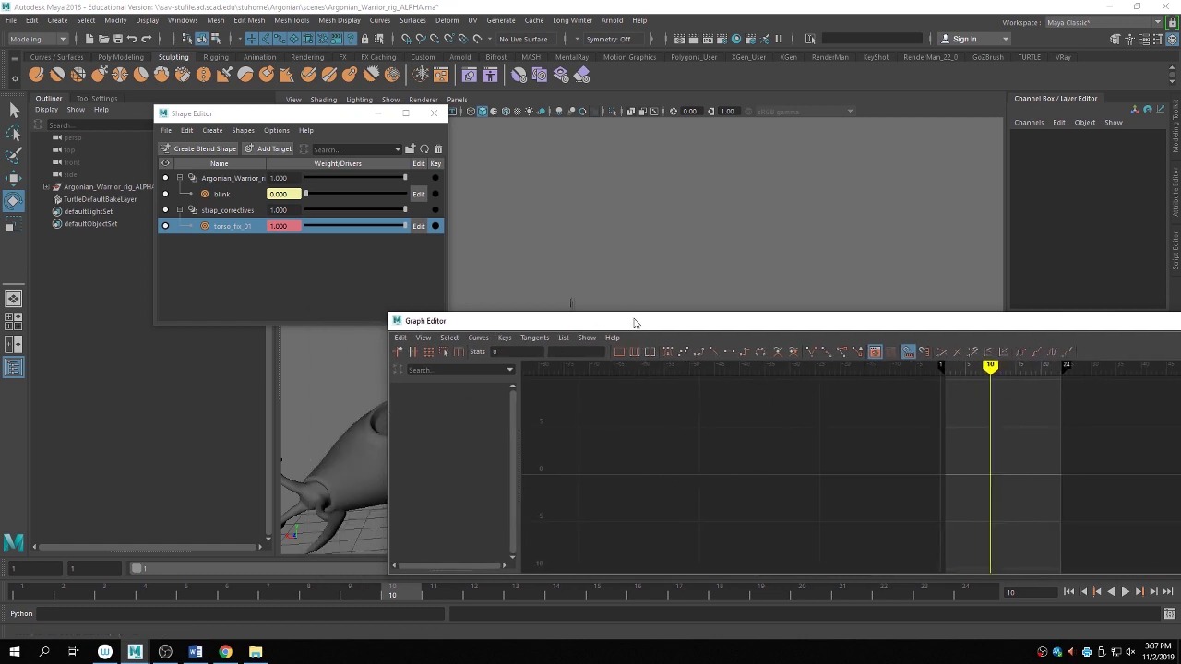
left_click_drag(633, 322, 878, 201)
Flatten the first key's out-tangent on the torso_fix_01 weight curve for a slow ease-out.
left_click(597, 358)
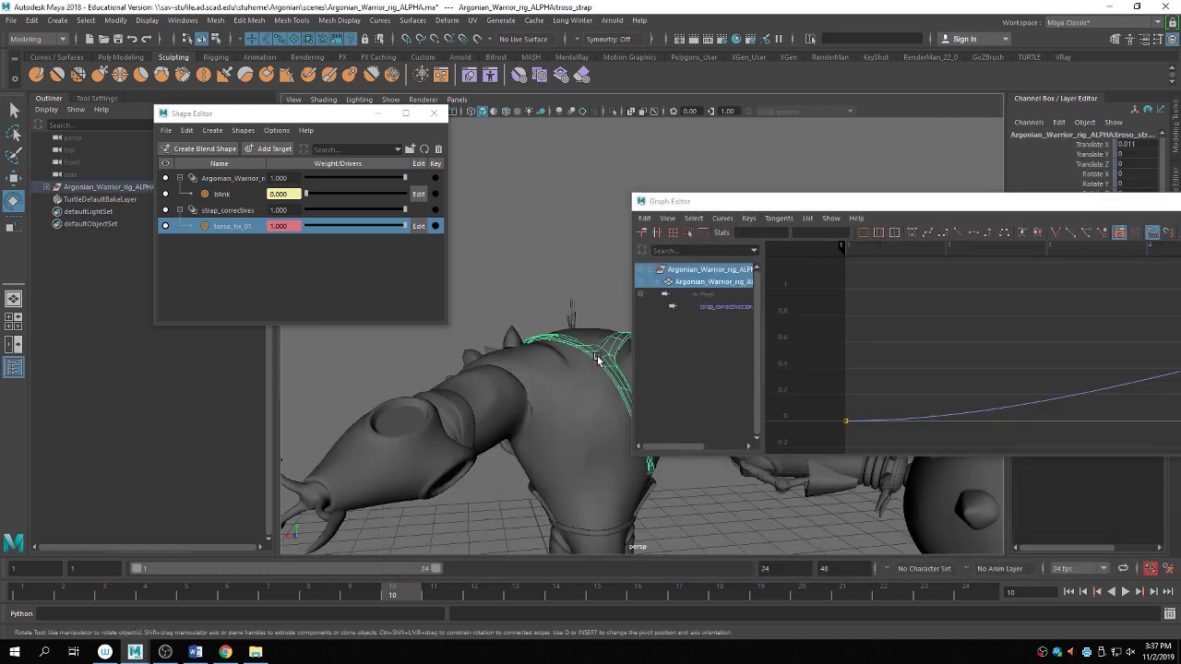
right_click_drag(984, 344, 1023, 357, "alt")
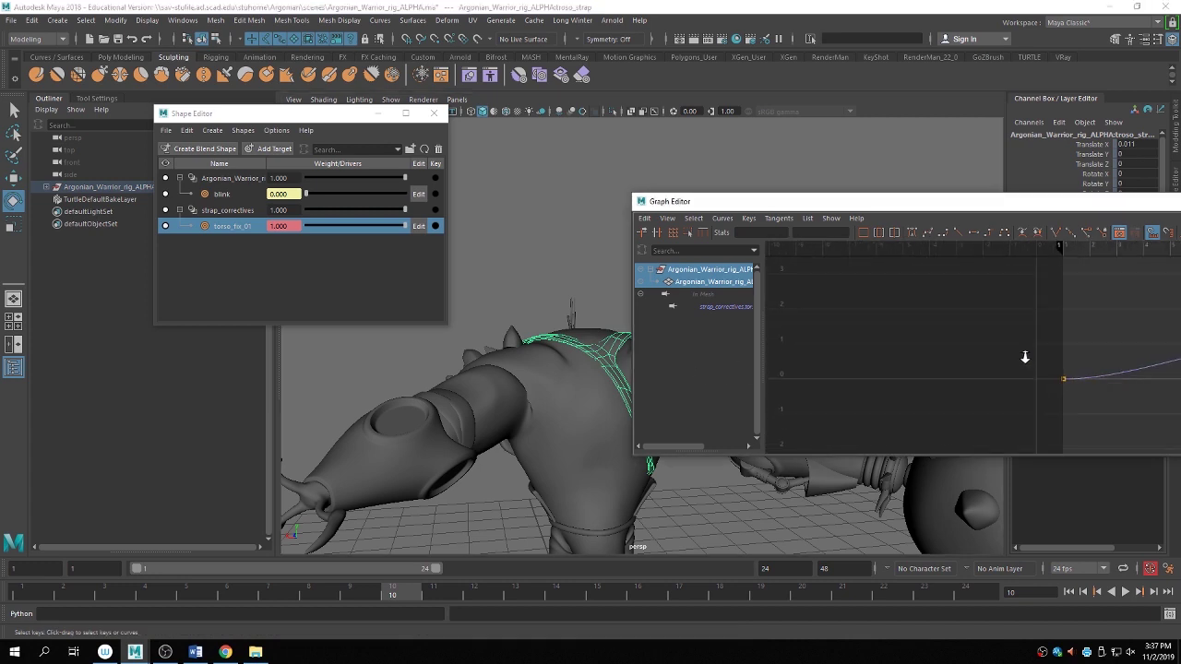
middle_click_drag(1024, 357, 852, 364, "alt")
mouse_move(230, 595)
left_mouse_down()
mouse_move(129, 605)
mouse_move(232, 598)
left_mouse_up()
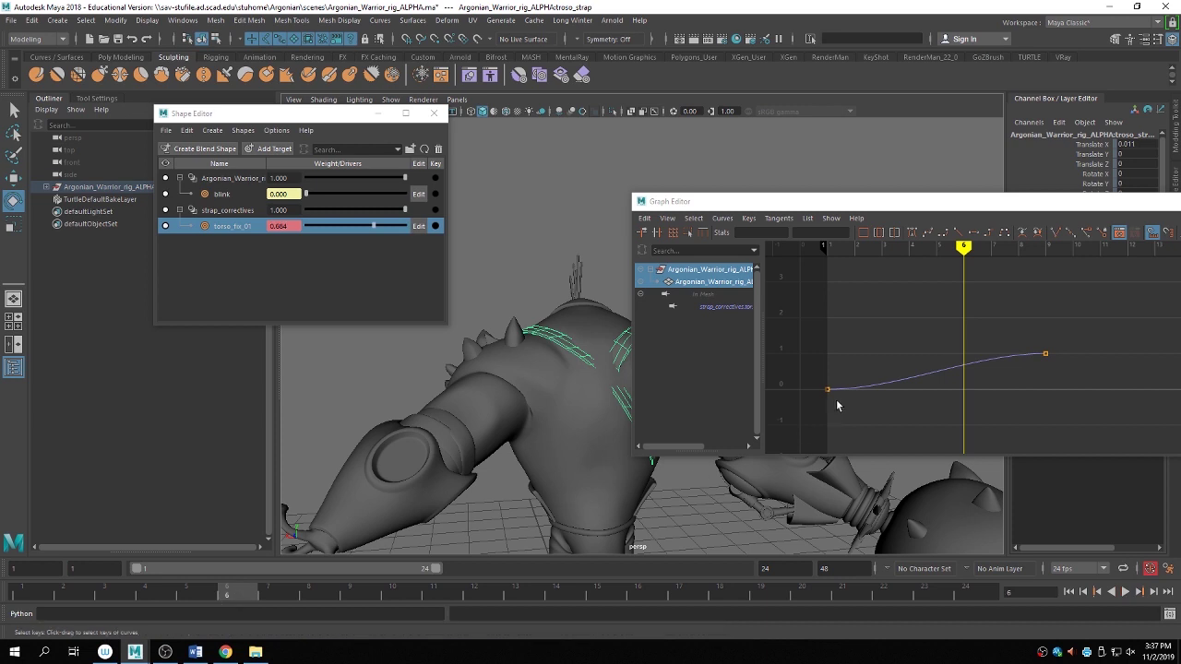
left_click_drag(820, 369, 849, 399)
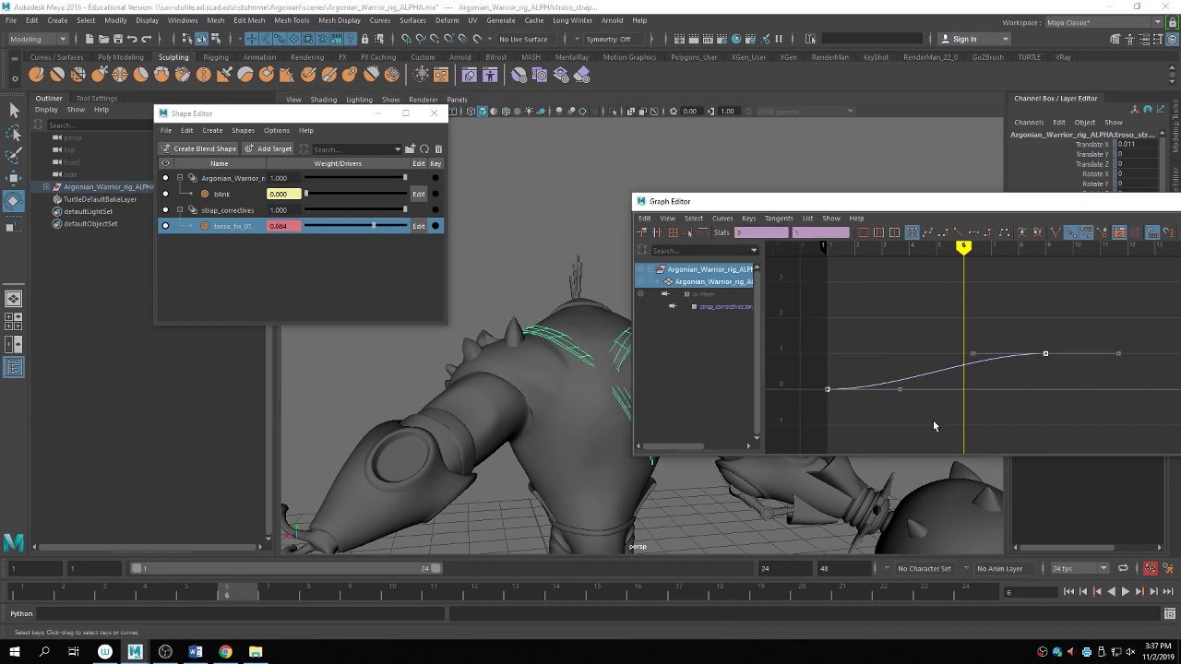
left_click_drag(932, 424, 891, 382)
middle_click_drag(905, 406, 982, 407)
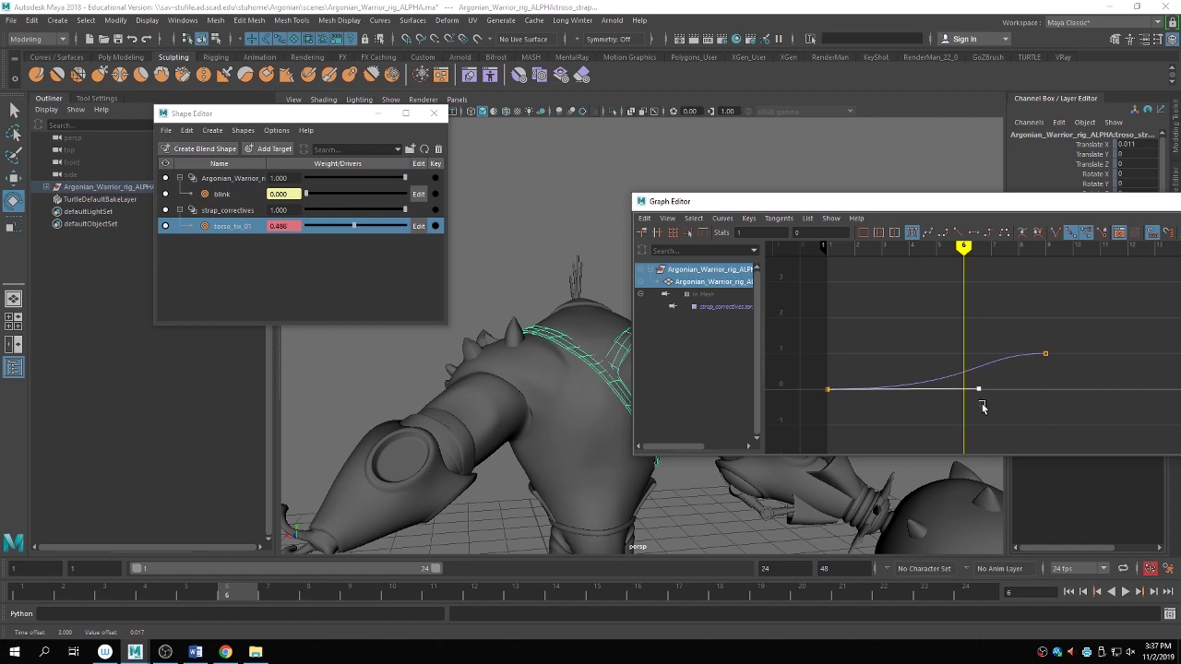
left_click_drag(593, 448, 499, 449, "alt")
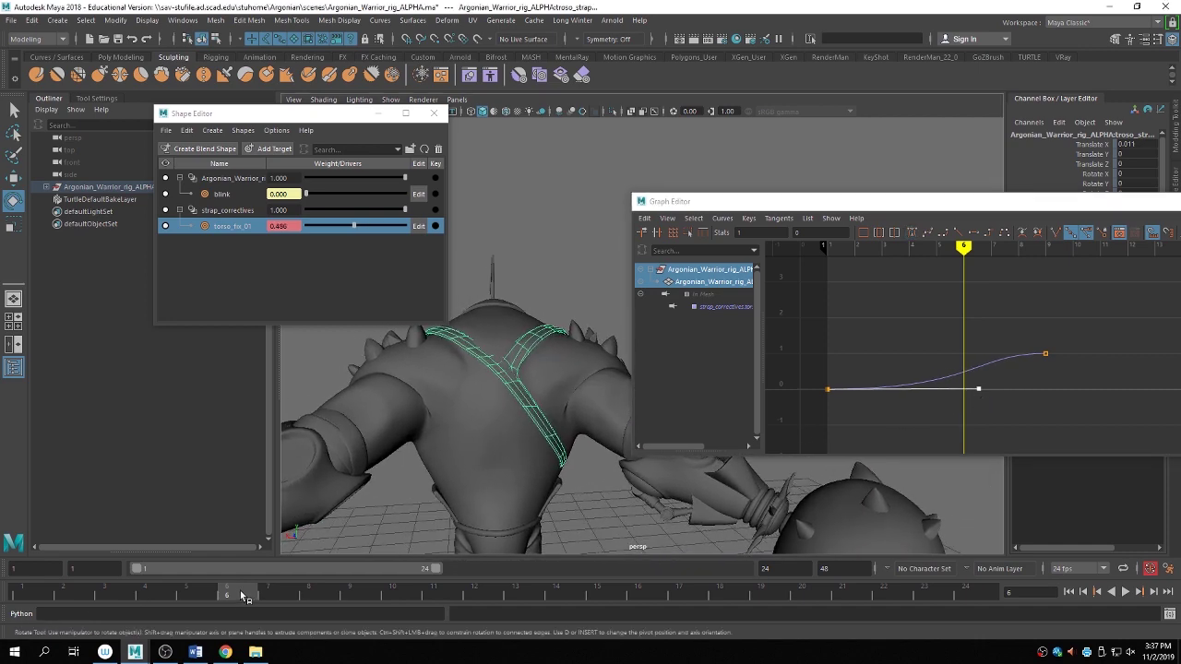
left_click_drag(242, 597, 422, 595)
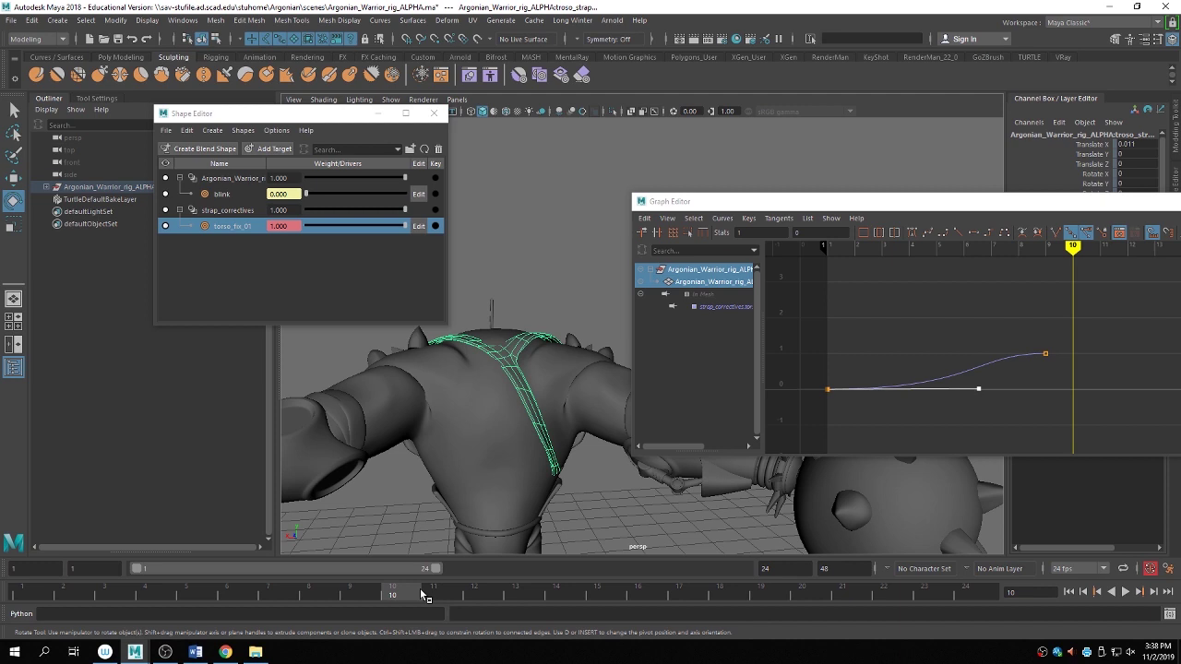
Switch to the PhotogrammetryModels_02 face scene, close Set Driven Key, and turn the head toward the camera.
mouse_move(104, 651)
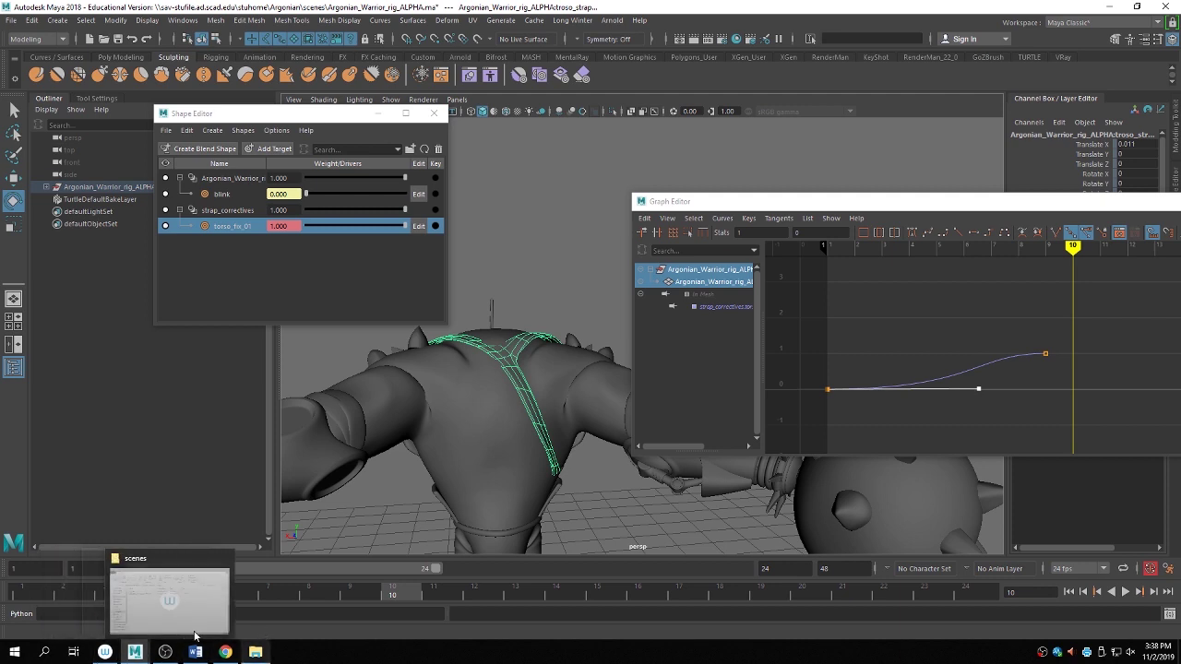
mouse_move(145, 651)
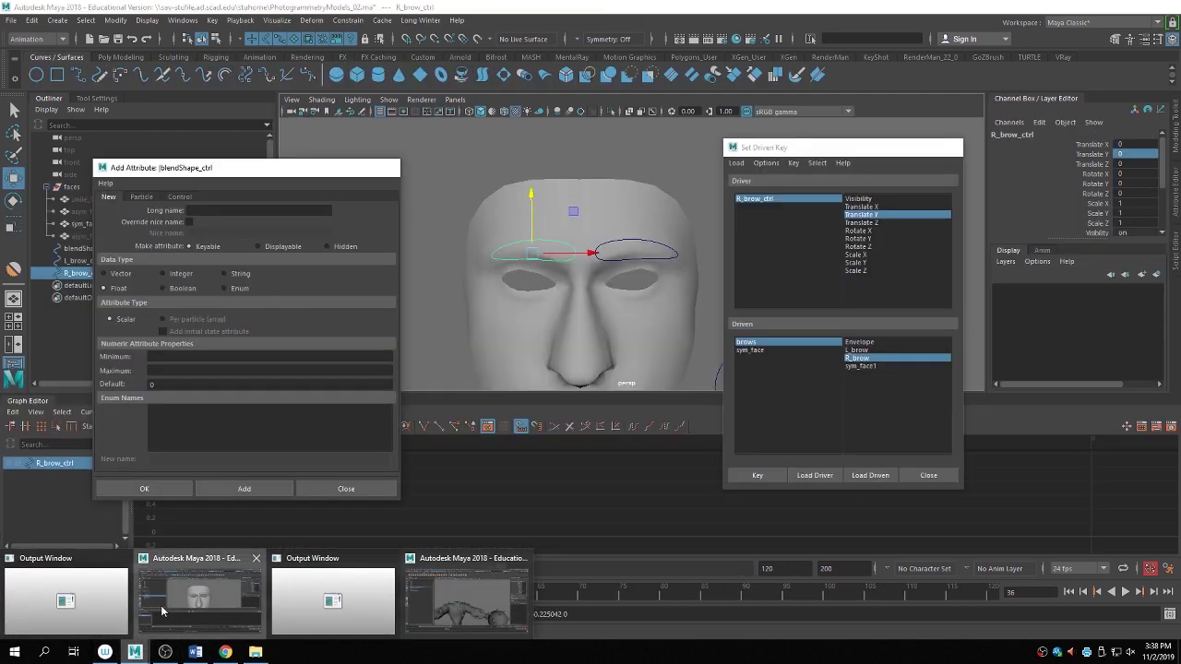
left_click(203, 599)
left_click(948, 147)
scroll(514, 273, "down", 5)
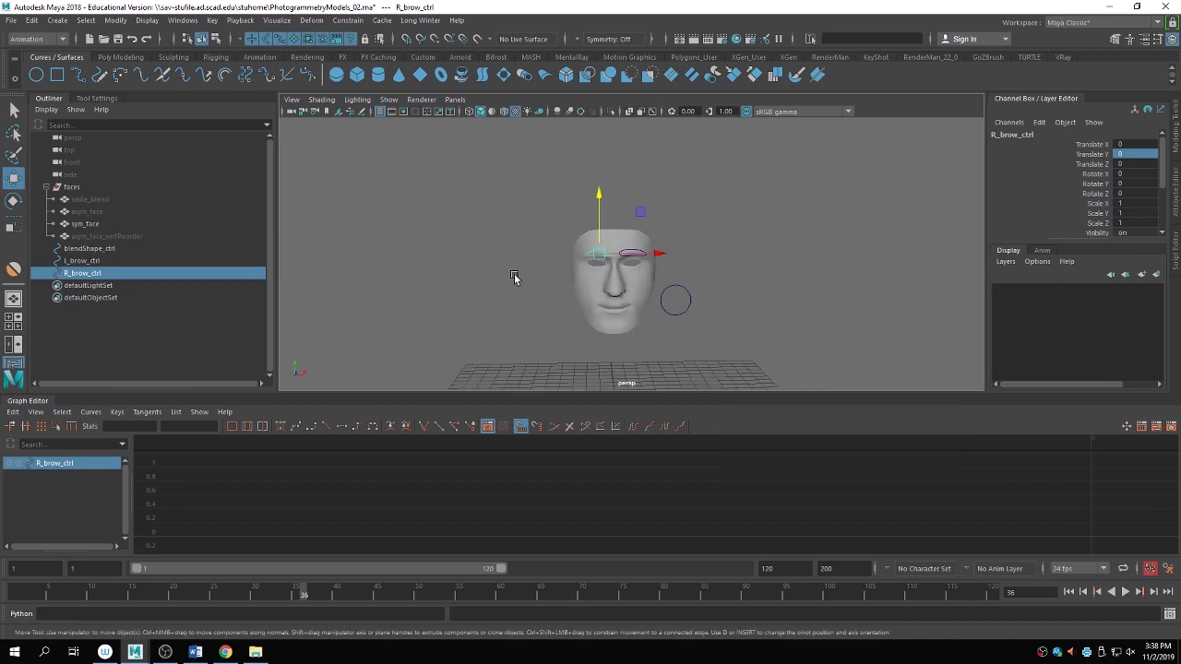
left_click_drag(514, 273, 591, 304, "alt")
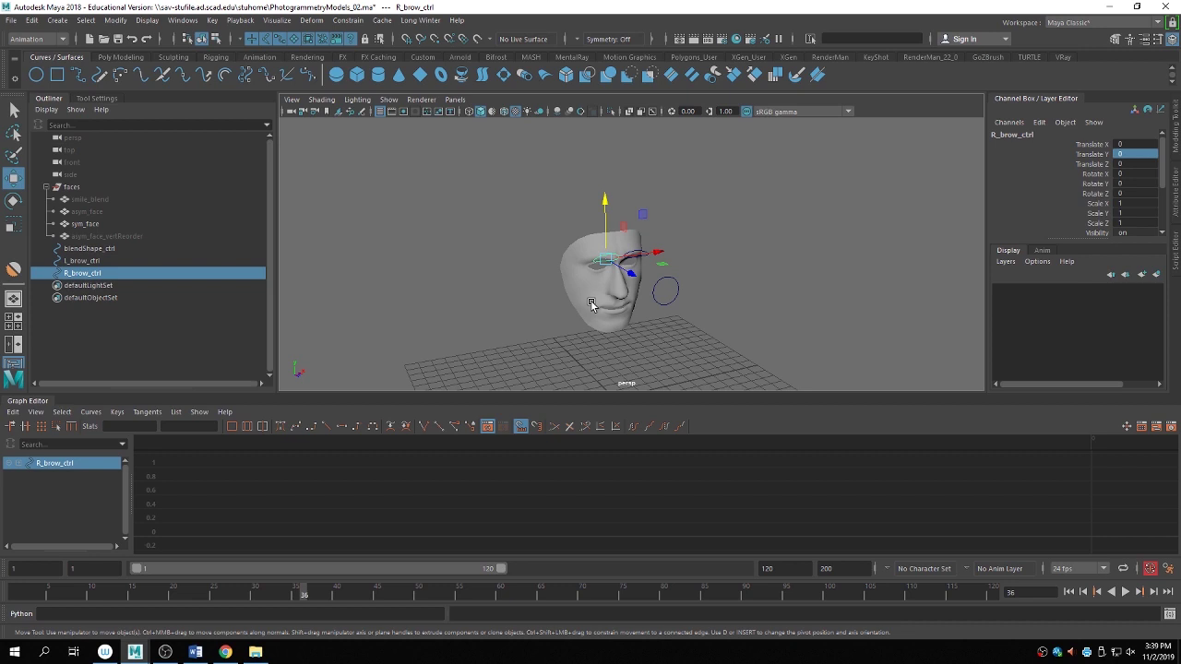
left_click_drag(556, 342, 670, 280, "alt")
scroll(714, 283, "up", 3)
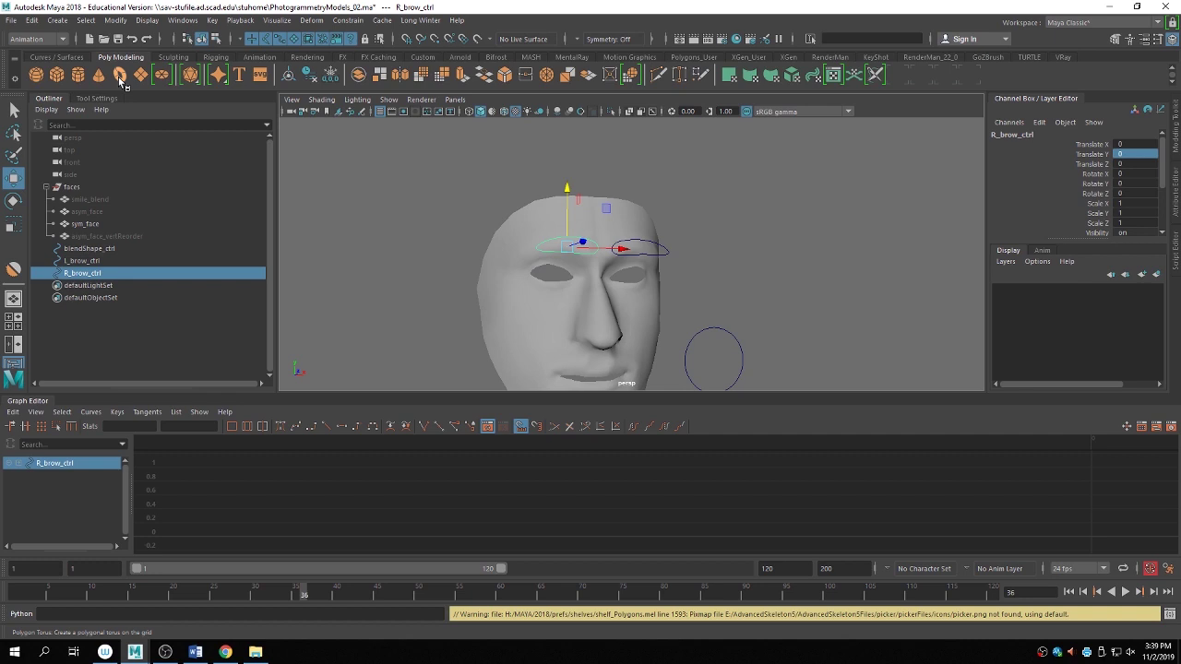
Create a polygon sphere and move it up into the face's eye socket.
left_click(36, 75)
left_click_drag(693, 311, 655, 374, "alt")
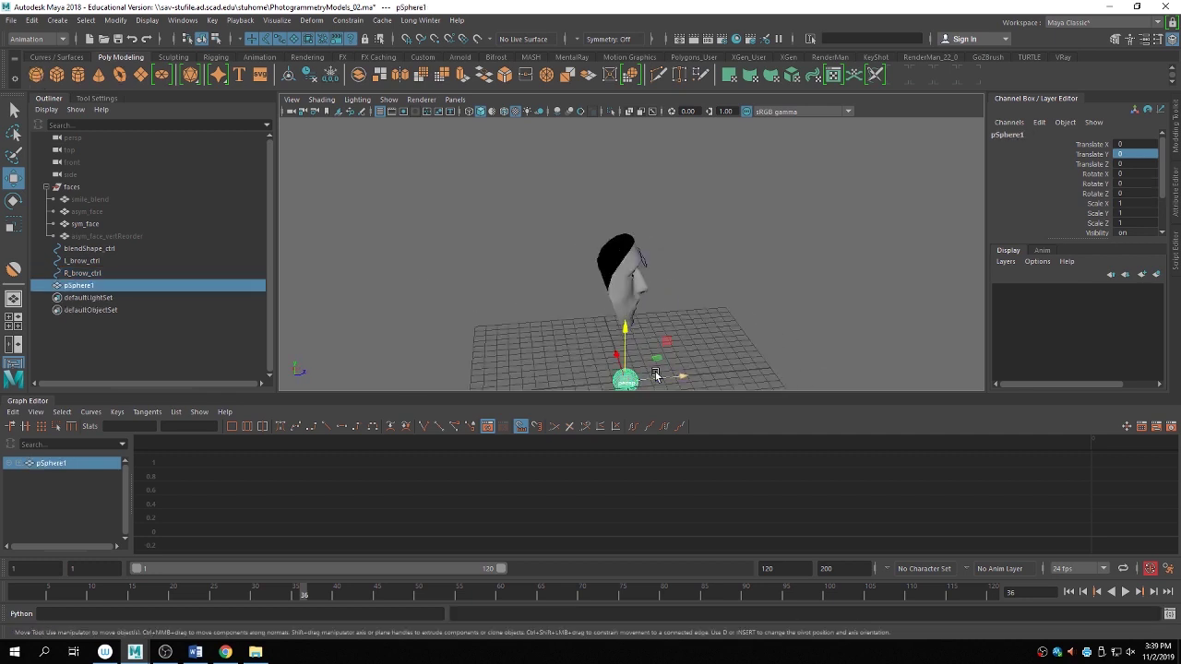
left_click_drag(626, 332, 624, 218)
scroll(781, 264, "up", 4)
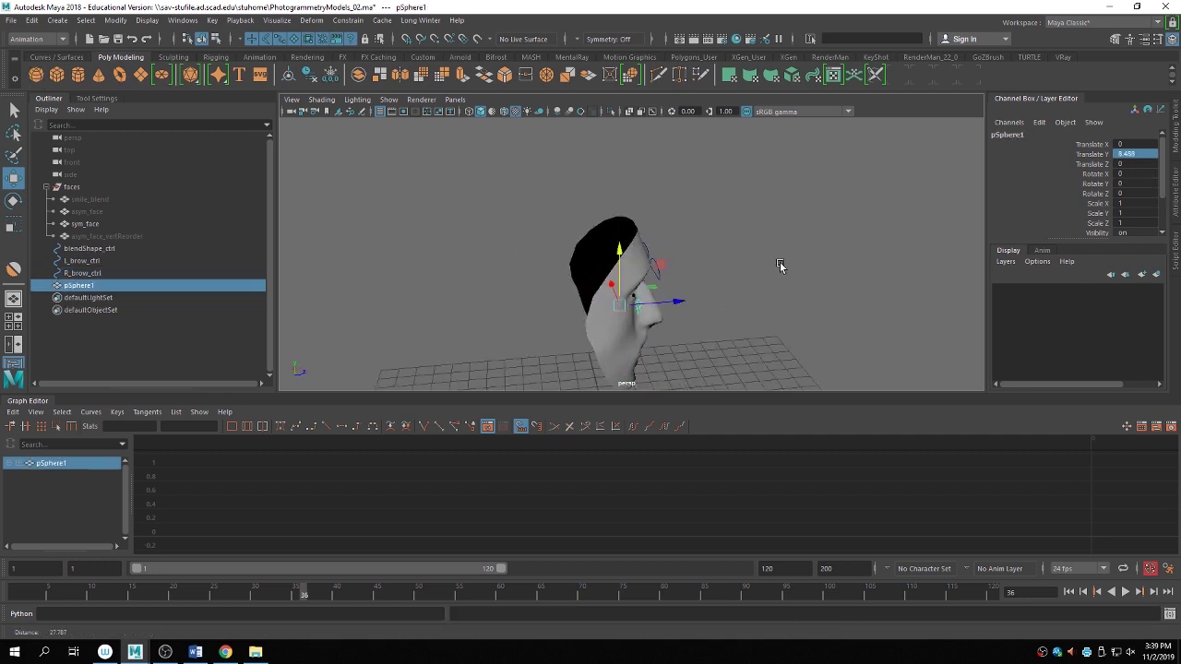
left_click(44, 402)
left_click_drag(619, 354, 597, 382, "alt")
left_click_drag(704, 349, 784, 323)
Set the sphere's Y rotation to 0 and scale it down to 0.672 eyeball size.
key("r")
key("e")
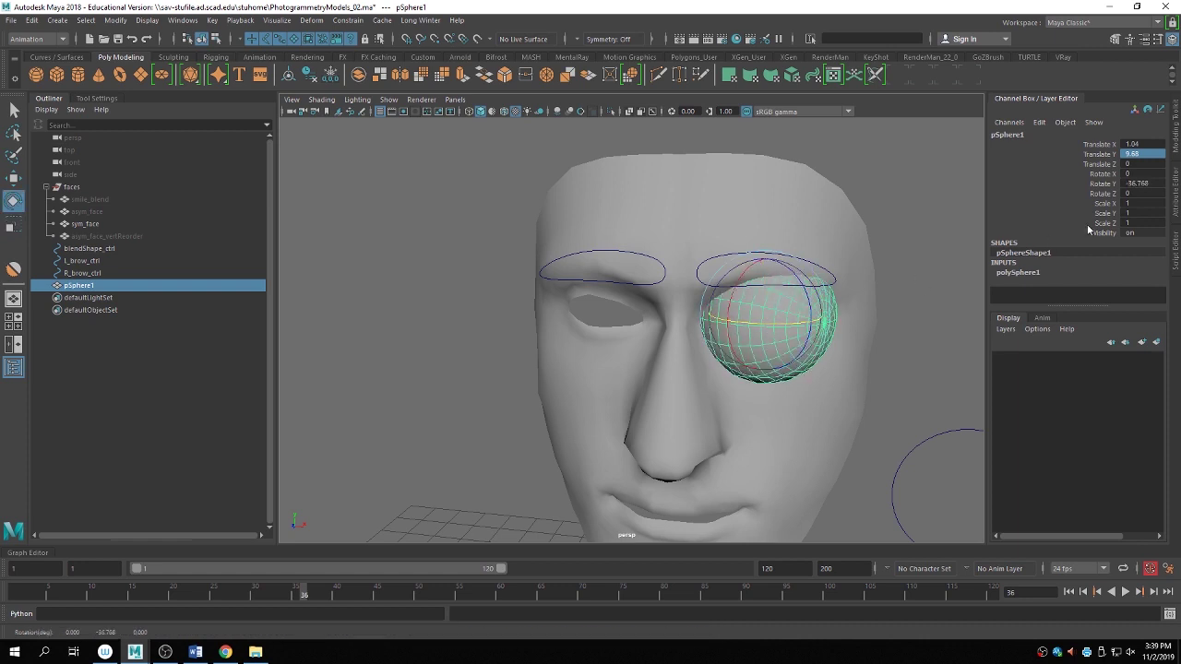
double_click(1141, 182)
type("0")
key("Return")
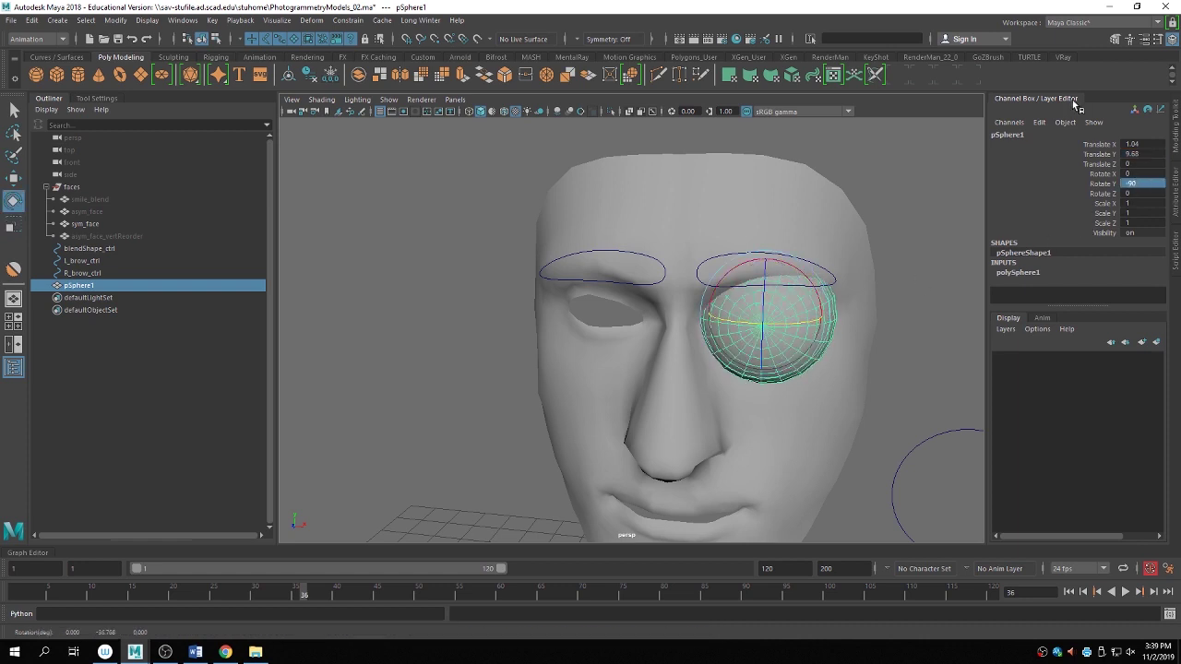
key("r")
left_click_drag(793, 323, 801, 283, "alt")
key("w")
key("r")
key("w")
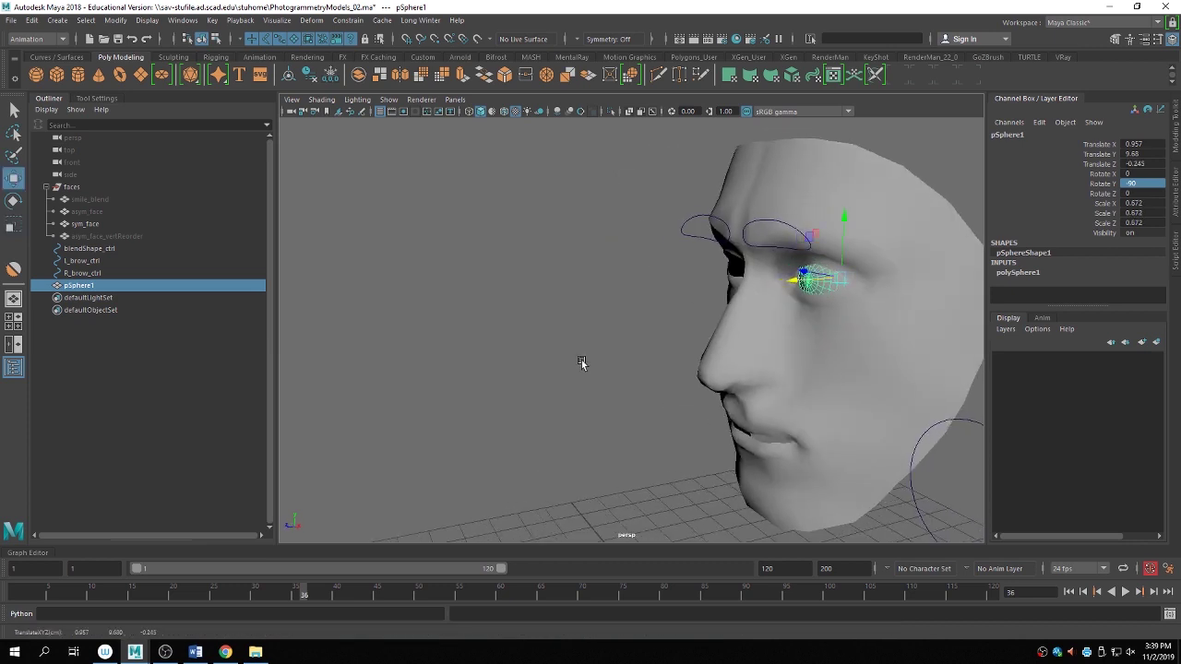
Nudge the eyeball's depth in the socket from a side view.
left_click(581, 361)
left_click_drag(581, 361, 823, 366, "alt")
scroll(828, 332, "up", 3)
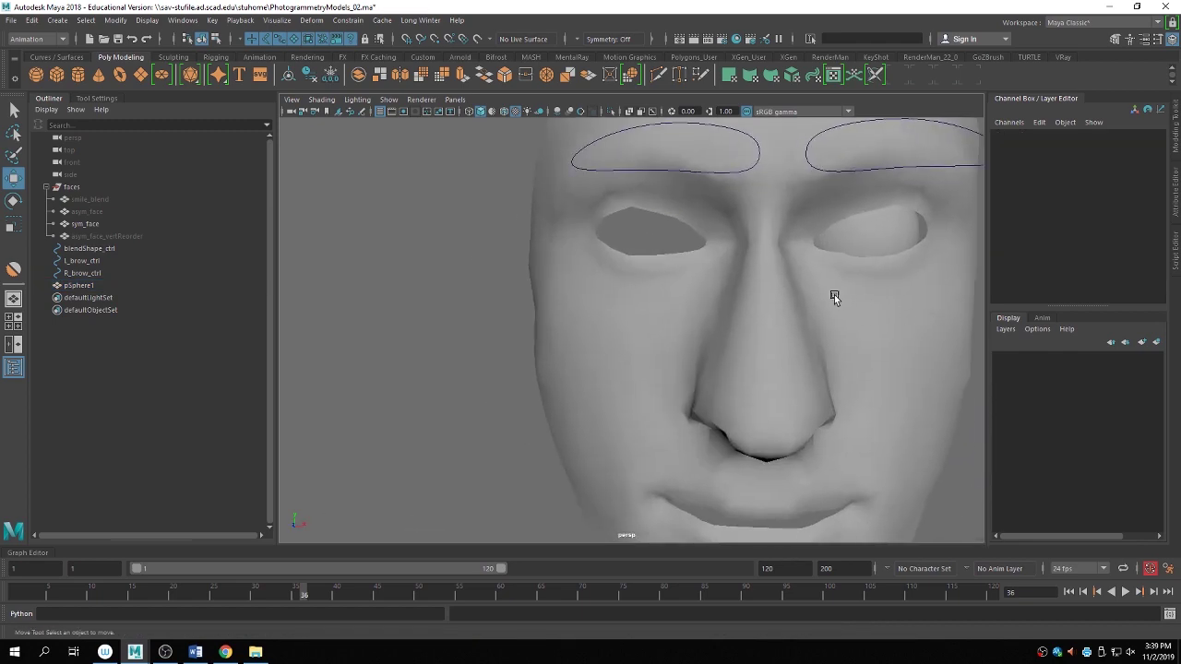
scroll(844, 351, "down", 2)
left_click(854, 407)
scroll(812, 383, "up", 2)
scroll(729, 359, "up", 2)
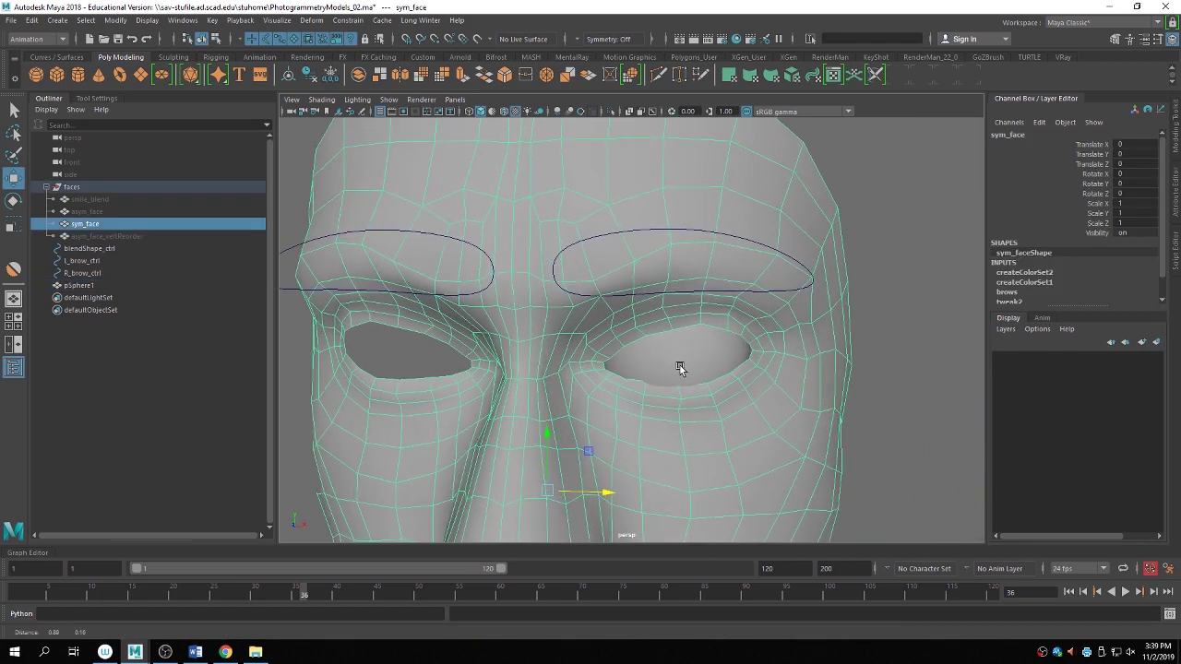
left_click_drag(679, 365, 633, 369, "alt")
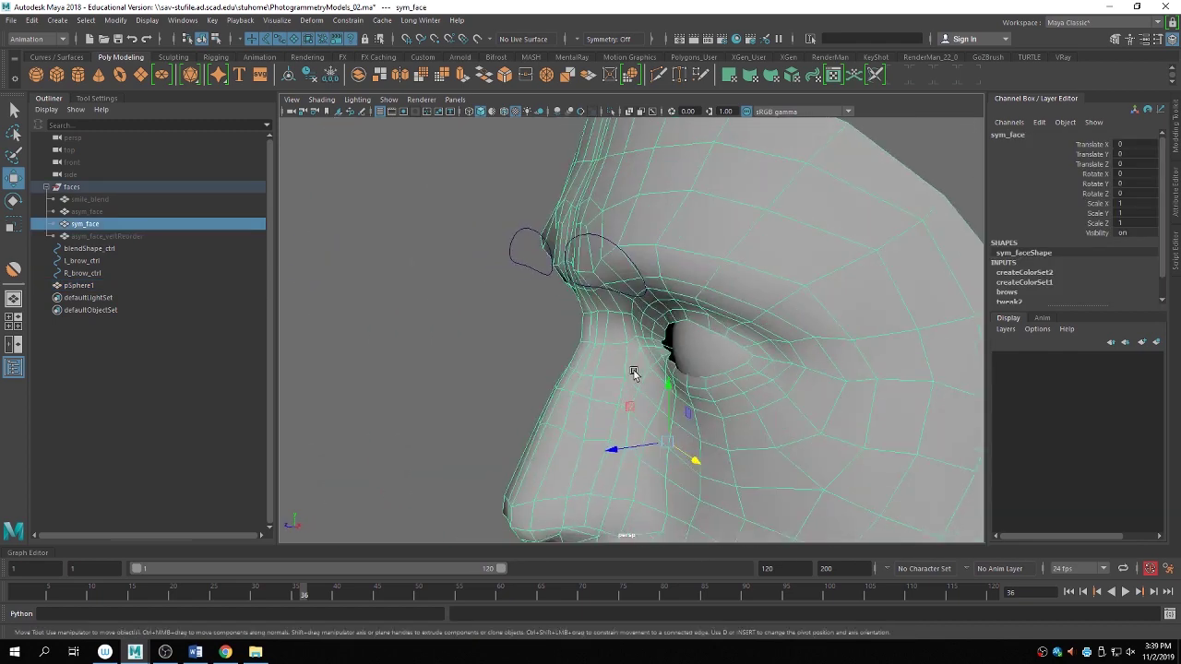
left_click(712, 351)
left_click_drag(708, 340, 826, 341)
Push the eyeball forward to Translate Z -0.165 and check its fit against the face mesh.
left_click(891, 315)
left_click_drag(891, 315, 637, 282, "alt")
left_click(652, 302)
left_click(655, 340)
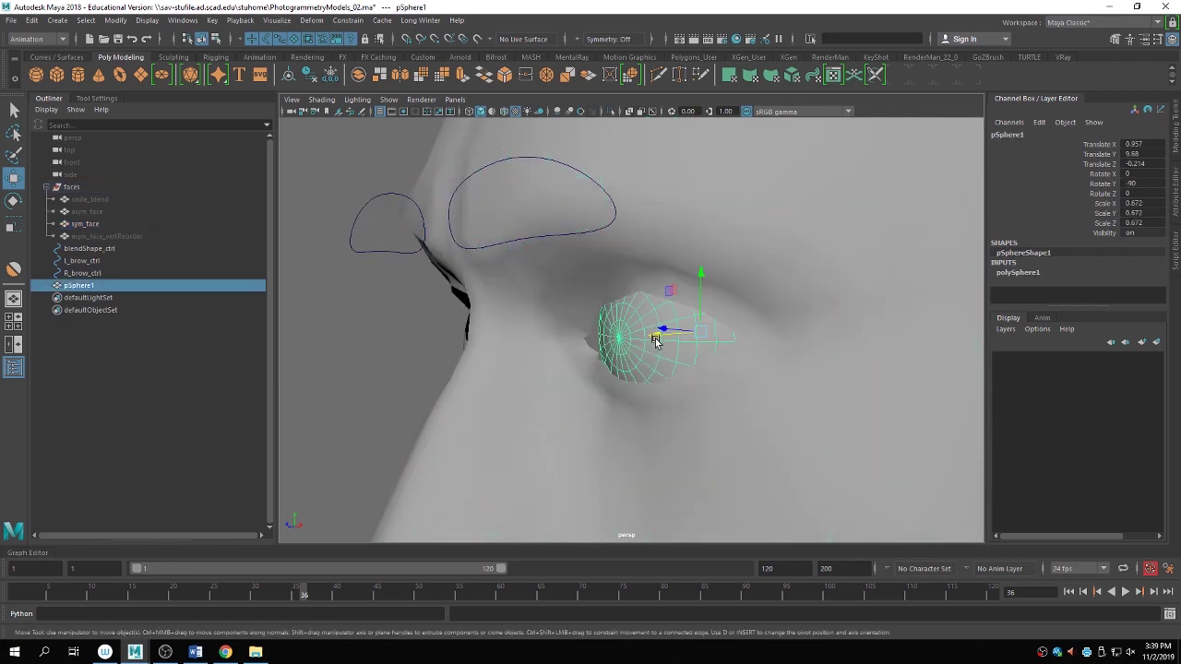
left_click_drag(654, 339, 619, 305)
left_click(891, 304)
left_click(615, 293)
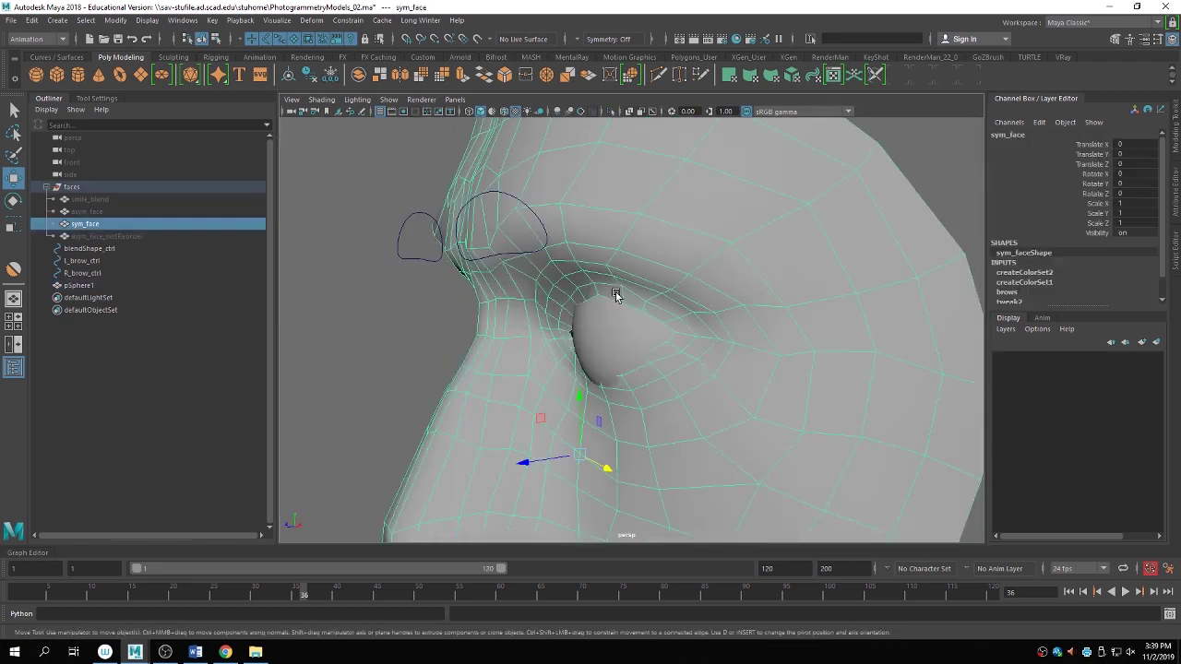
left_click(180, 21)
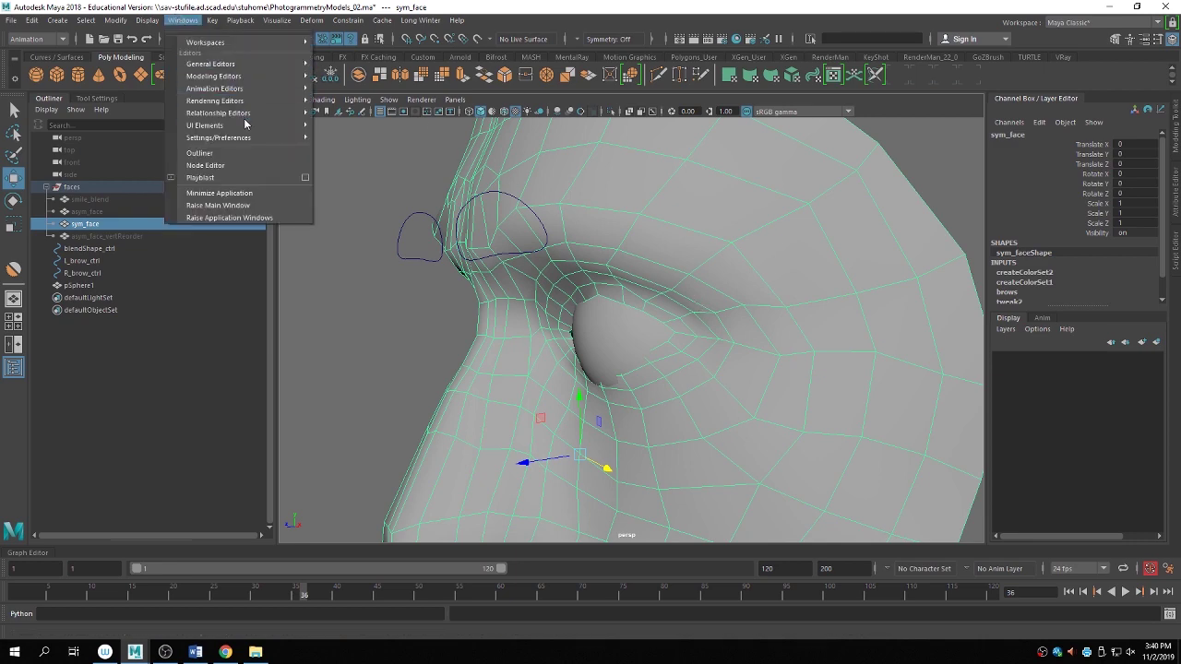
Open the Shape Editor and frame the eye and brow from the front.
mouse_move(267, 89)
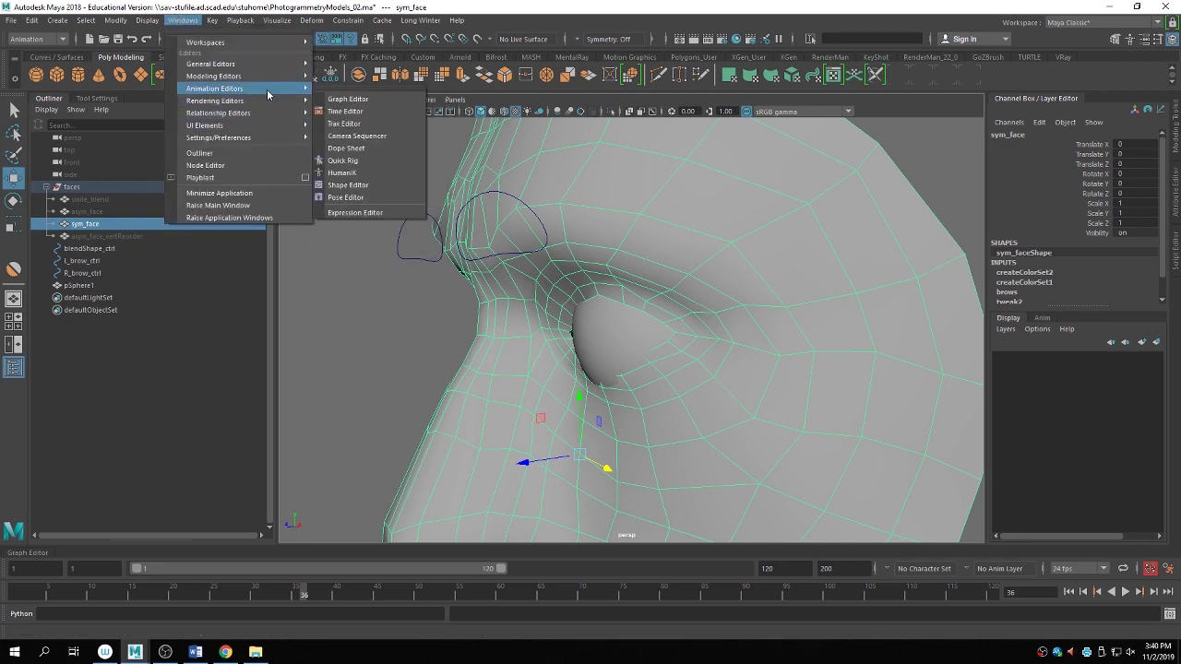
left_click(359, 185)
left_click_drag(633, 358, 694, 286, "alt")
left_click_drag(541, 308, 293, 174, "alt")
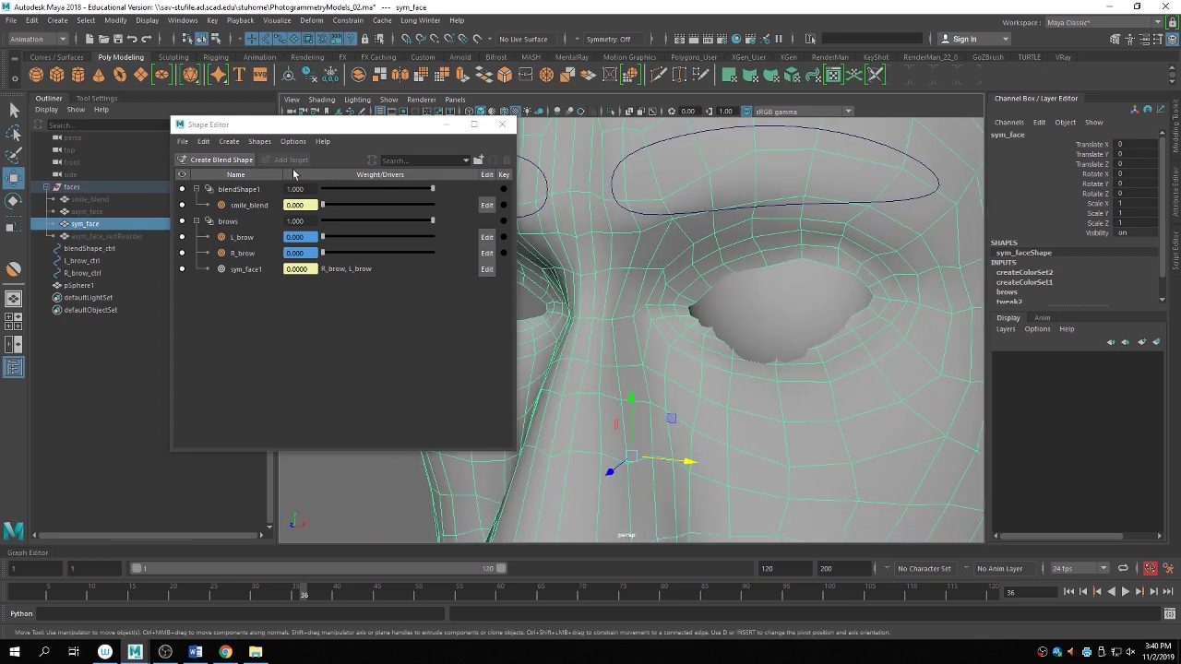
Add a new target under the brows blend shape and rename it blink.
left_click(227, 222)
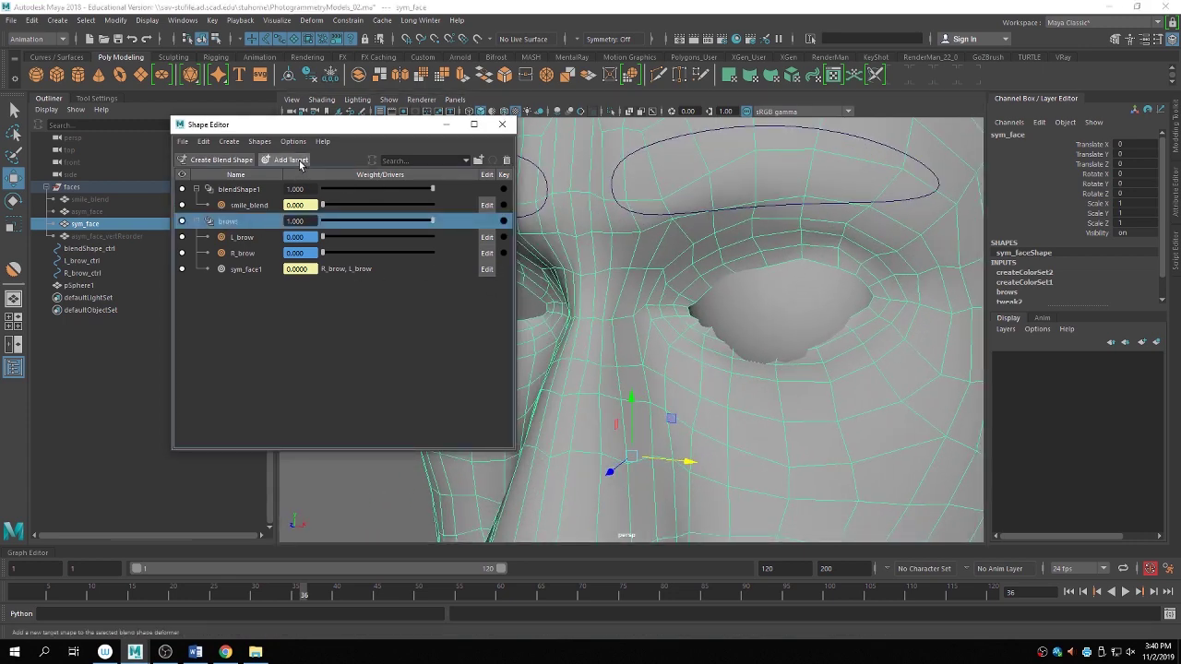
left_click(290, 160)
double_click(247, 285)
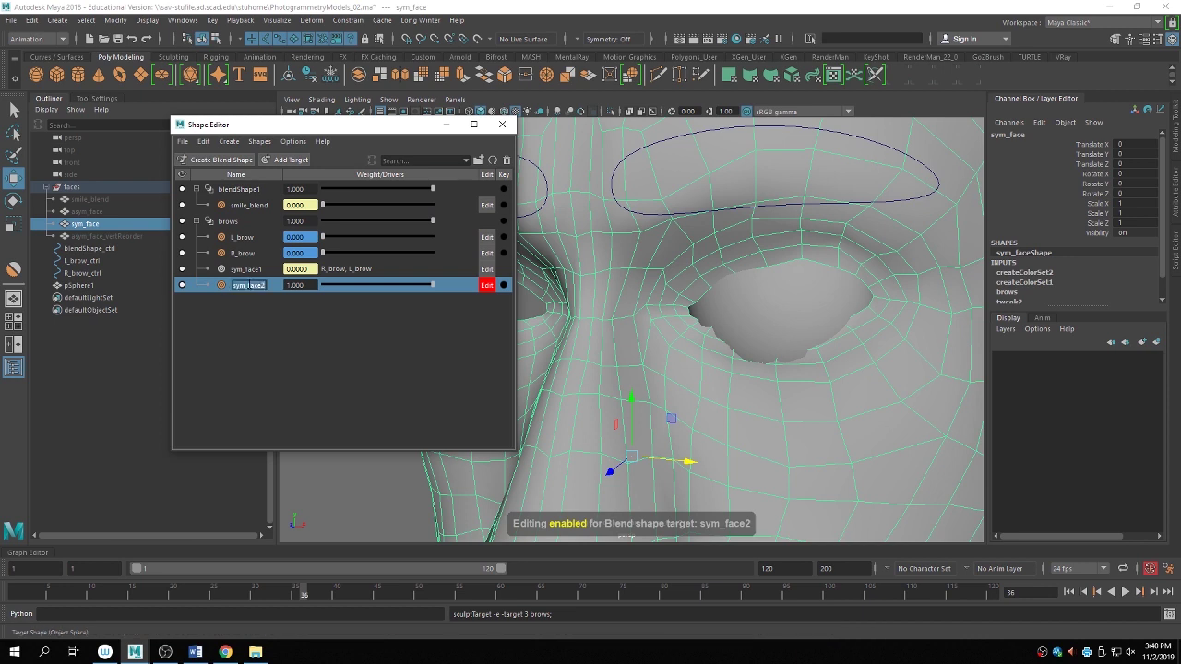
type("blink")
key("Return")
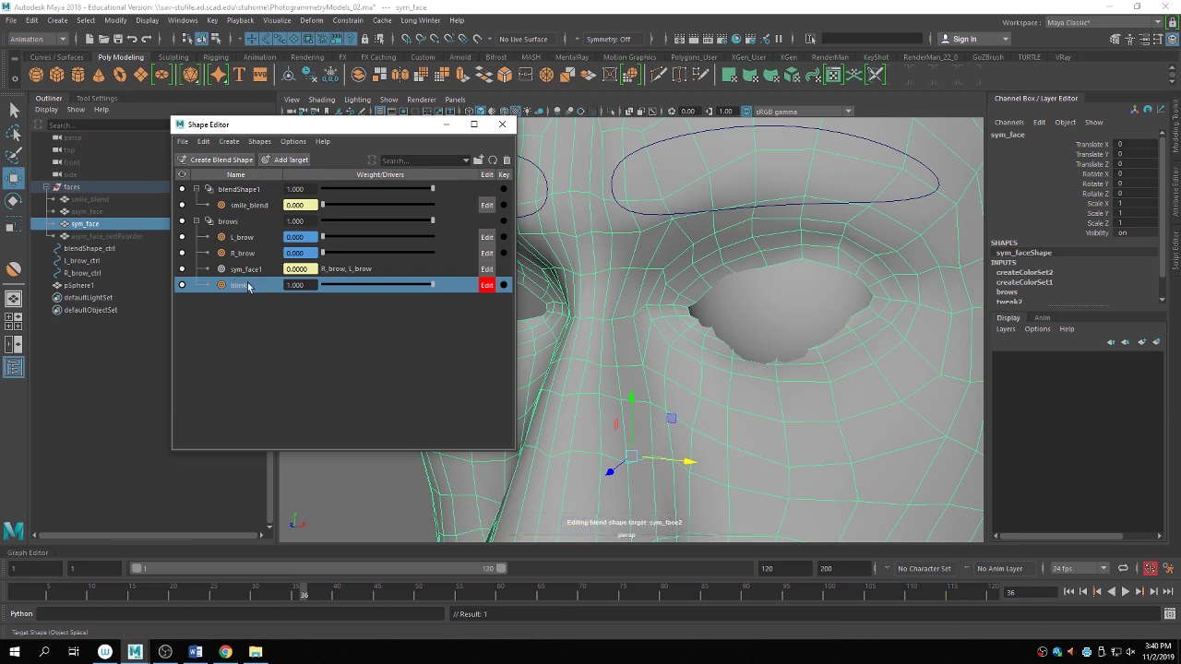
Select a row of upper-eyelid vertices on the face in vertex mode.
left_click(800, 240)
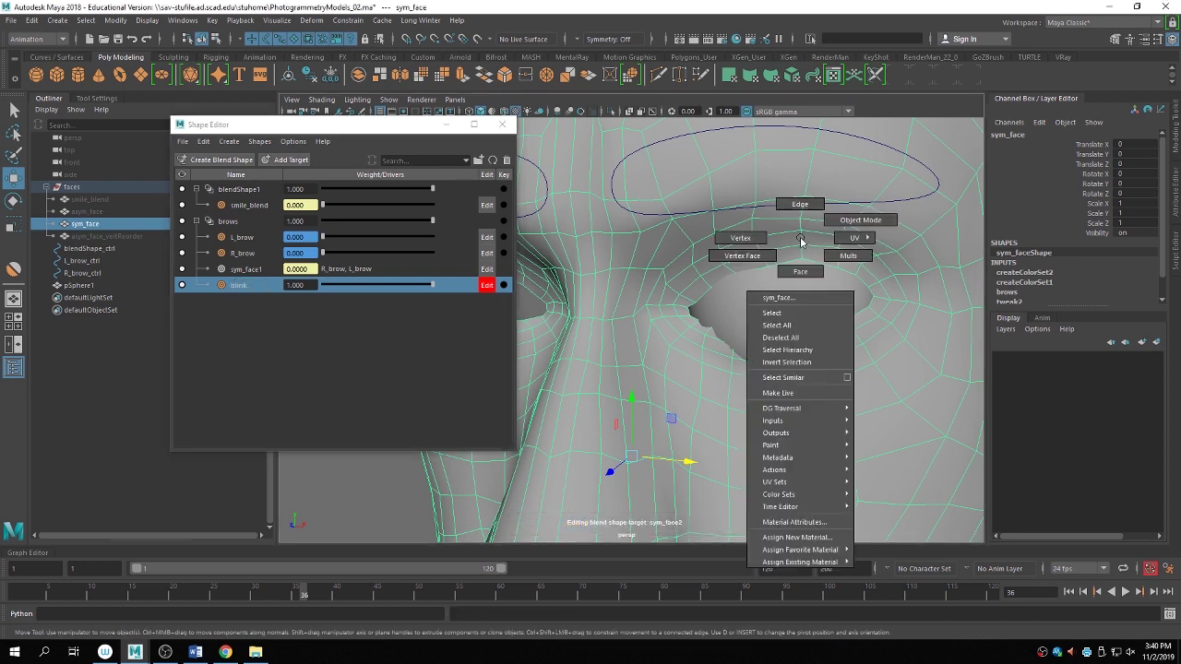
right_click_drag(803, 244, 762, 240)
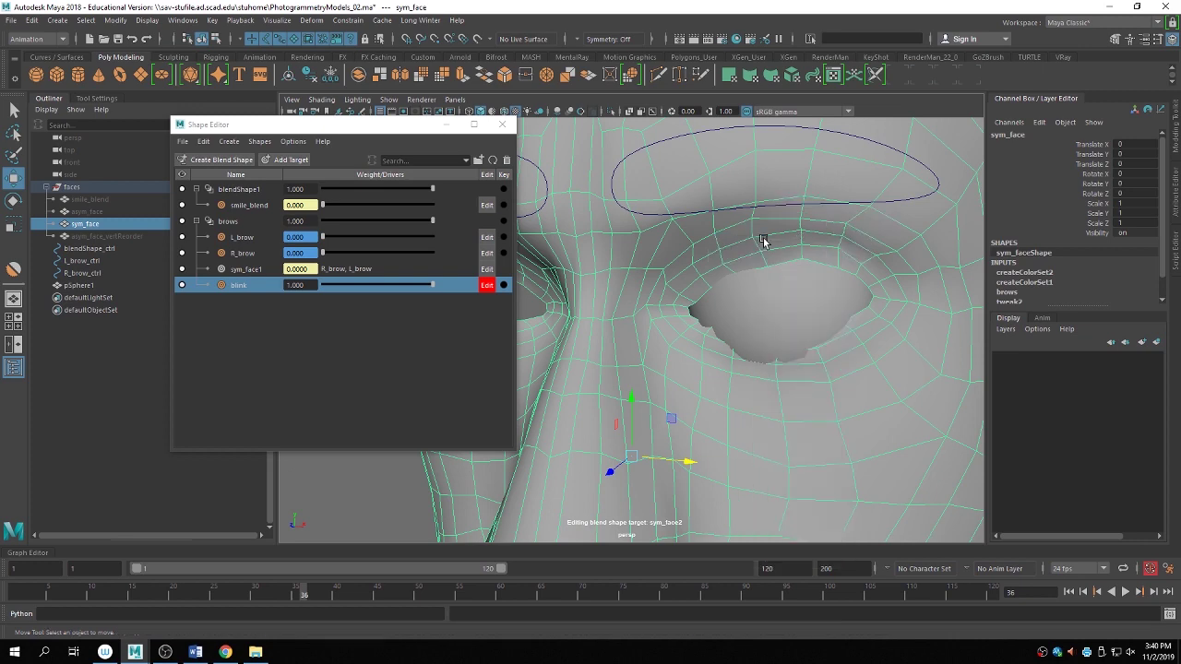
left_click(714, 285)
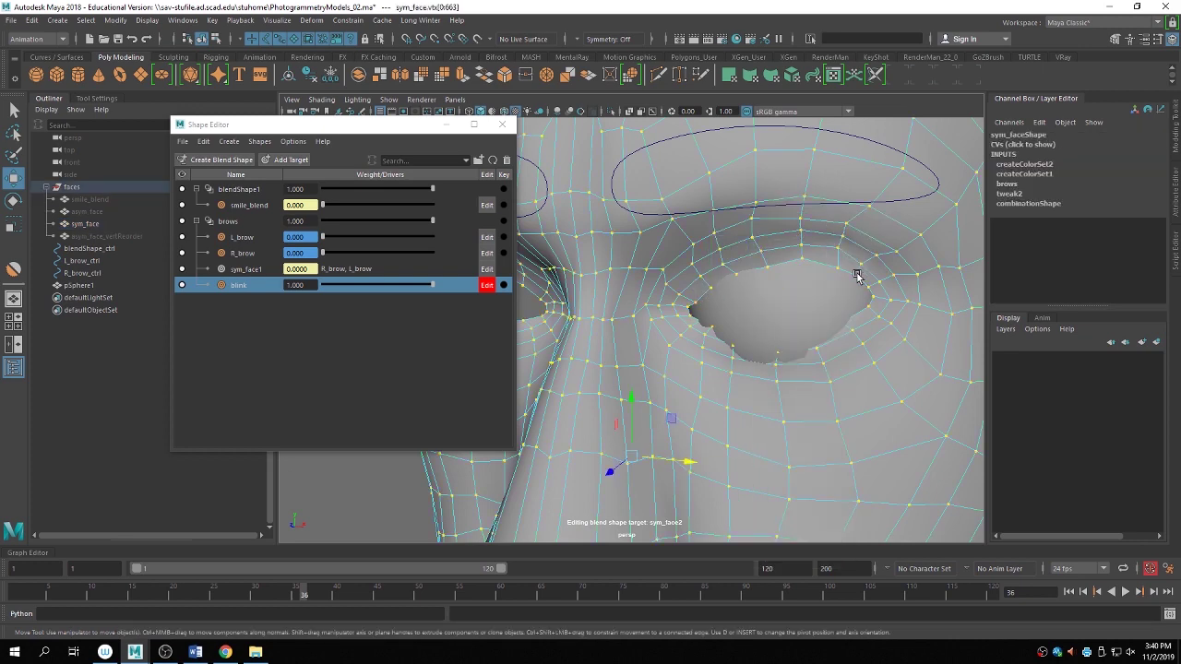
left_click(854, 274)
left_click_drag(828, 265, 721, 285)
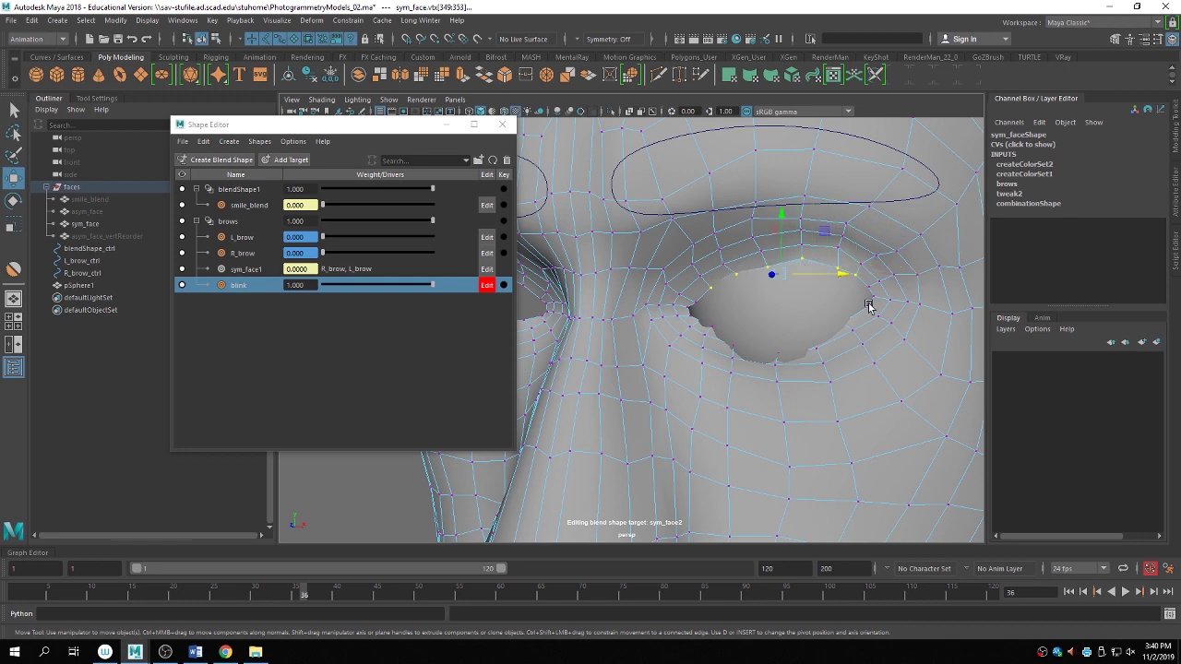
left_click_drag(793, 303, 803, 272, "alt")
Pull the upper eyelid down over the eyeball with Soft Select on.
key("b")
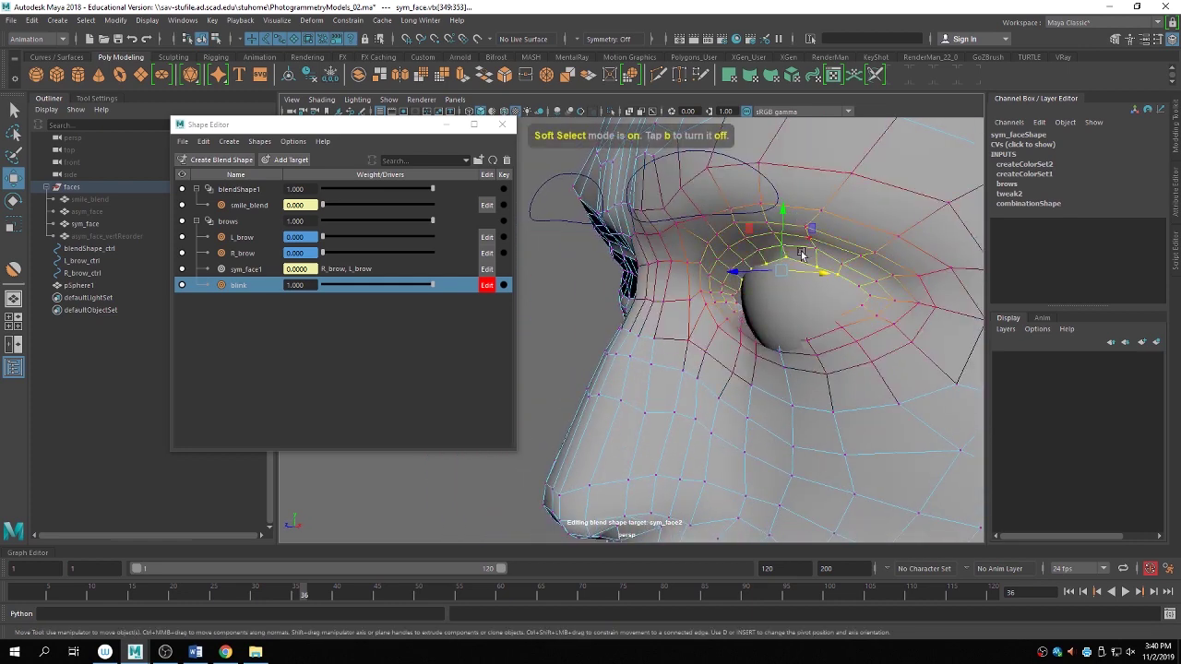
left_click_drag(786, 205, 782, 297)
key("r")
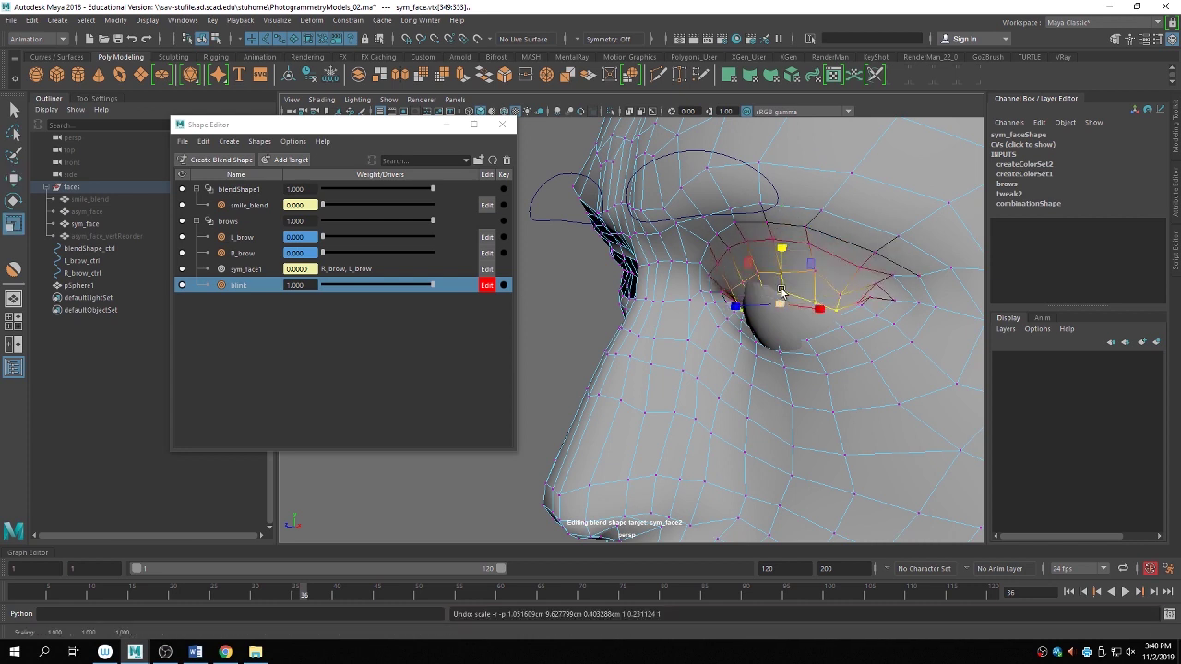
key("ctrl+z")
key("ctrl+z")
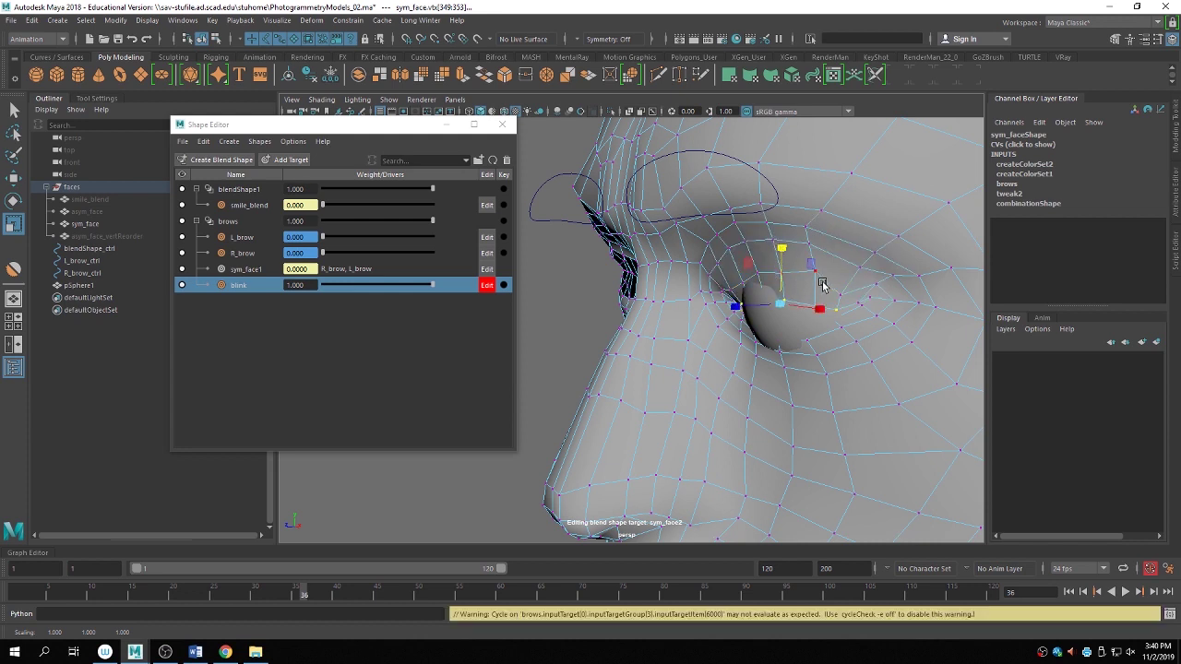
key("w")
key("b")
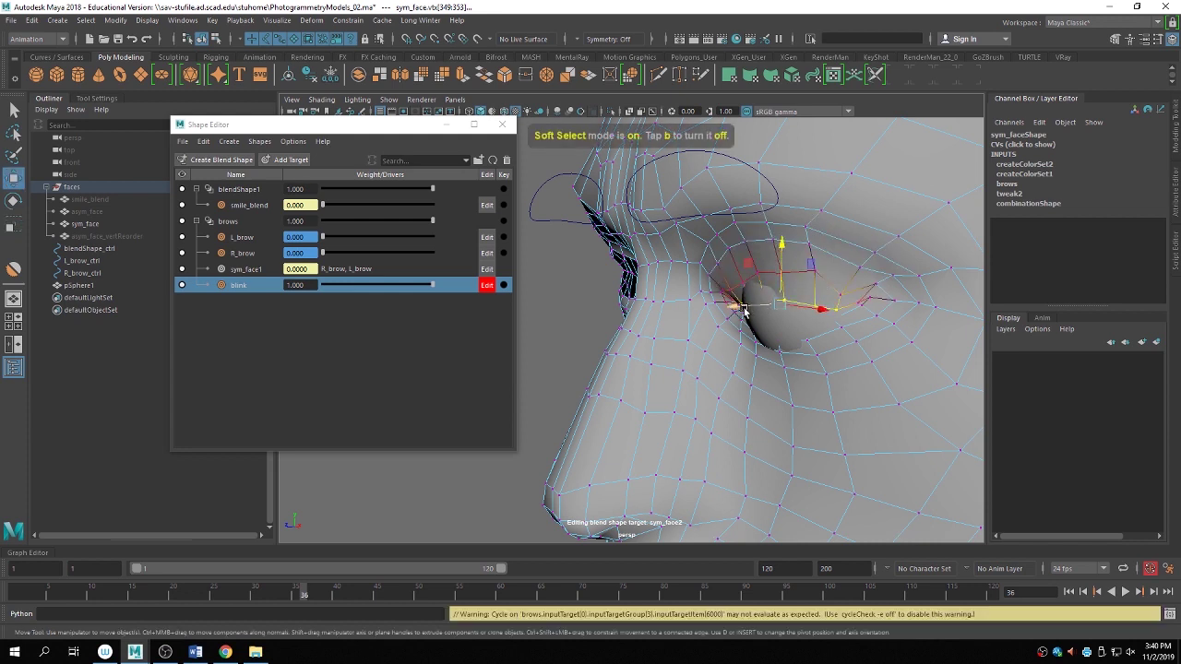
left_click(726, 309)
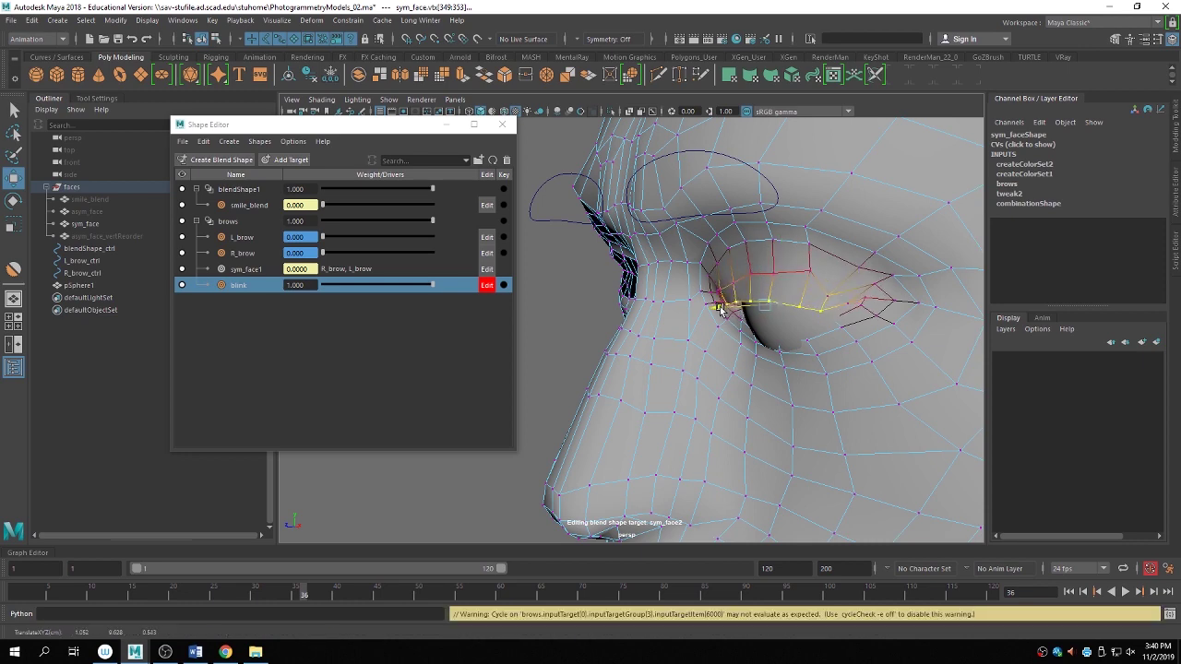
mouse_move(727, 309)
left_mouse_down("alt")
mouse_move(771, 257)
mouse_move(733, 307)
left_mouse_up("alt")
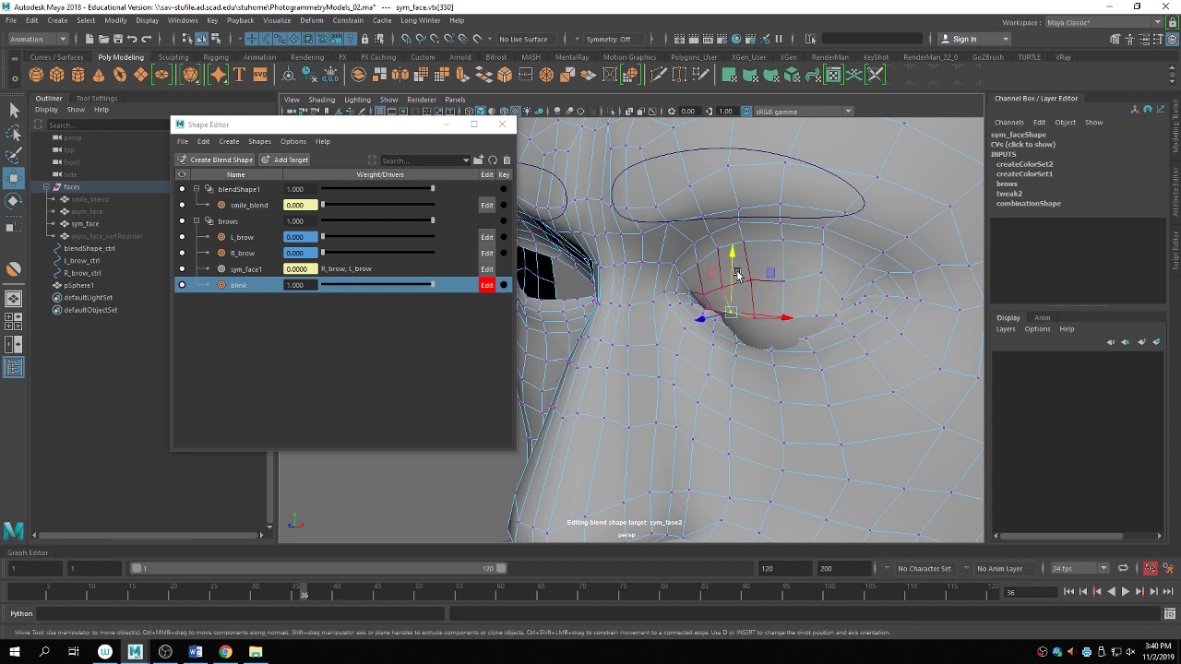
left_click(732, 255)
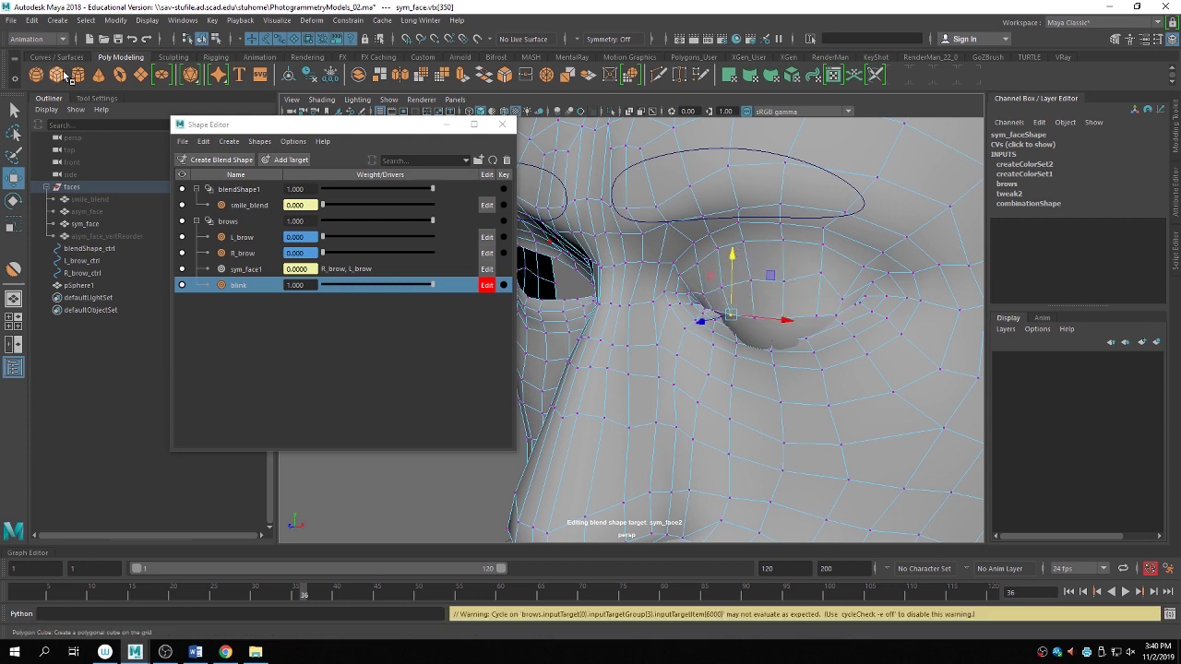
left_click(173, 56)
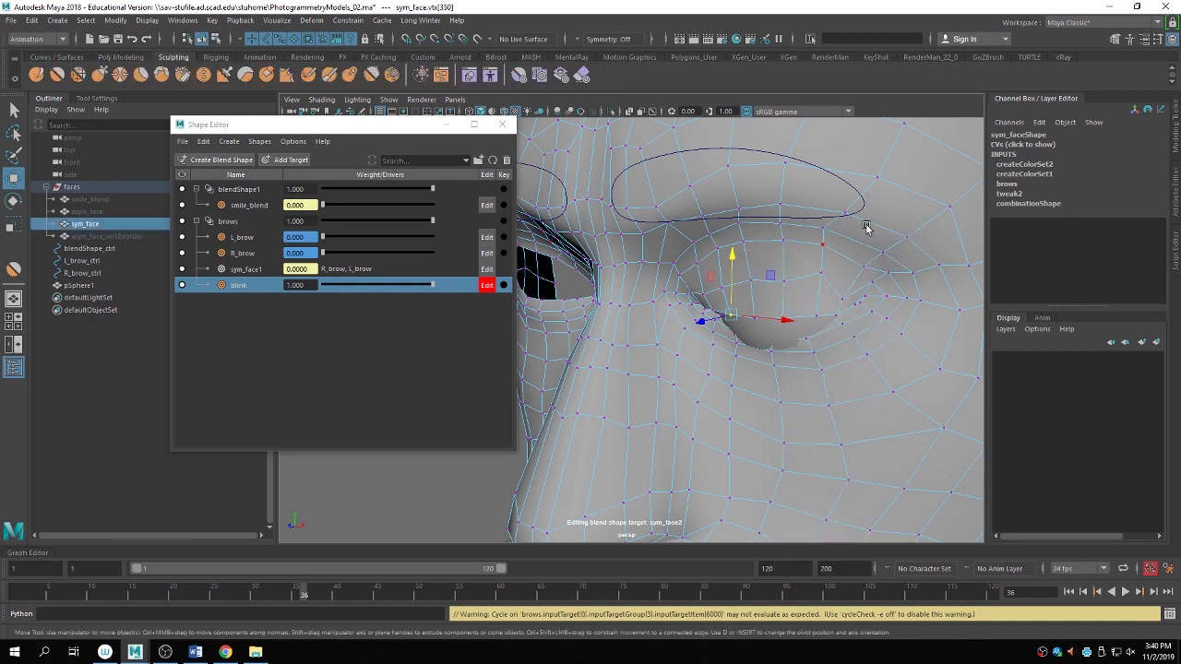
Relax the closed eyelid with a half-size Relax brush, then even it with the Smooth brush.
key("F8")
left_click(78, 74)
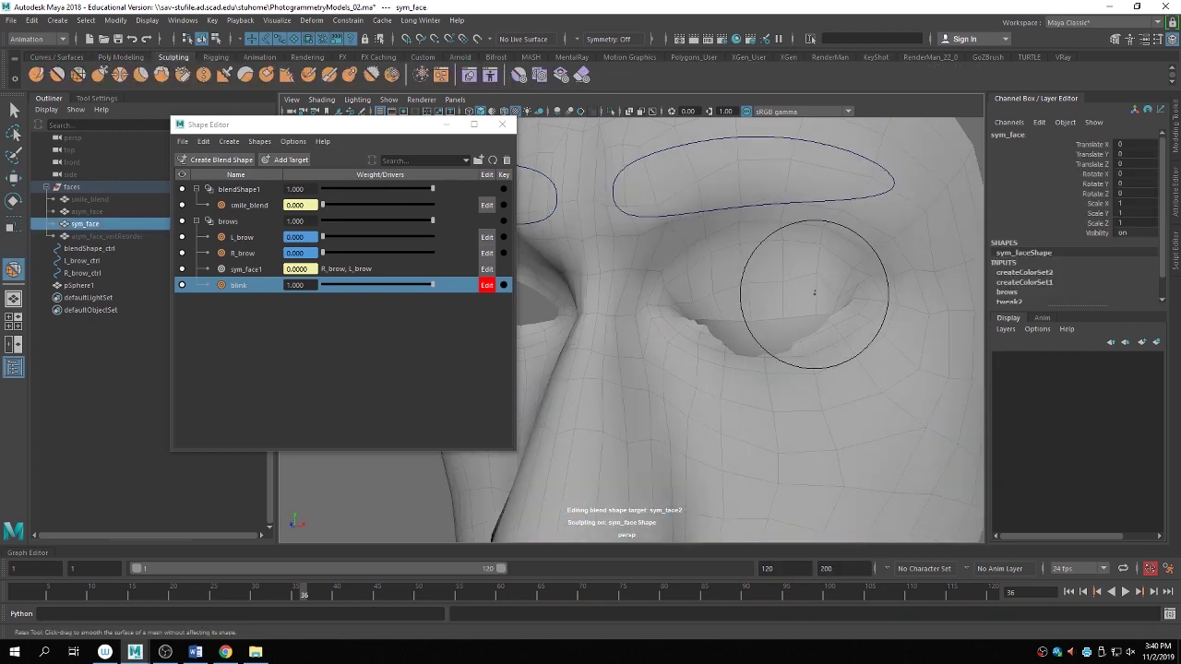
left_click_drag(812, 268, 795, 265)
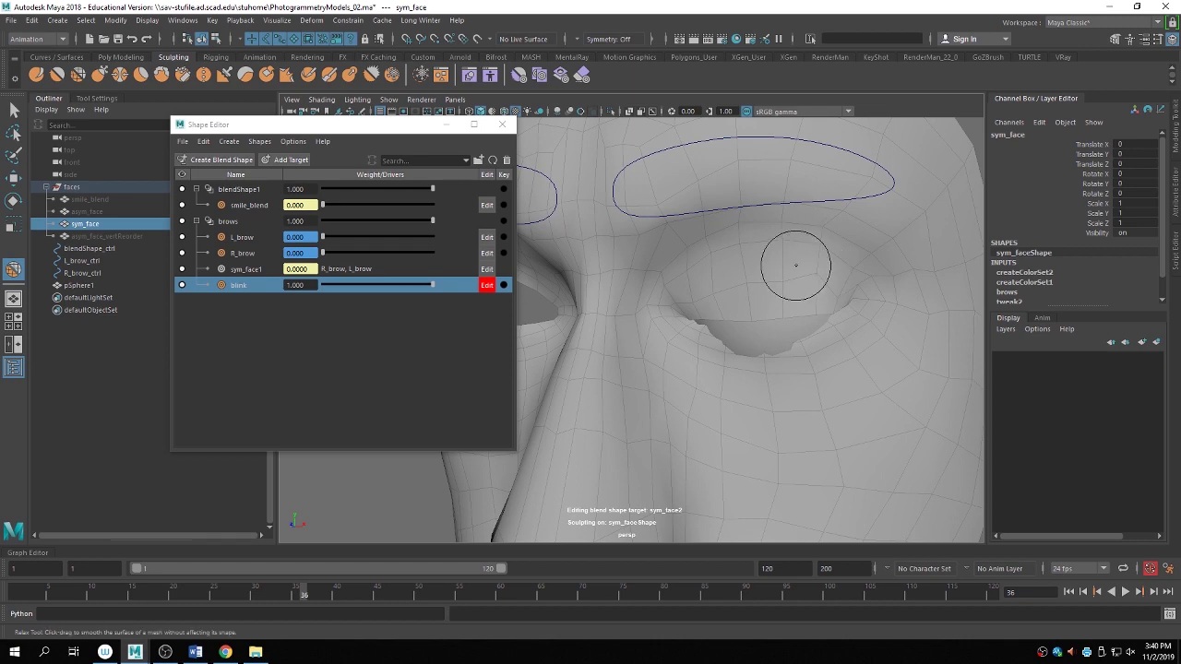
left_click_drag(720, 266, 887, 272, "alt")
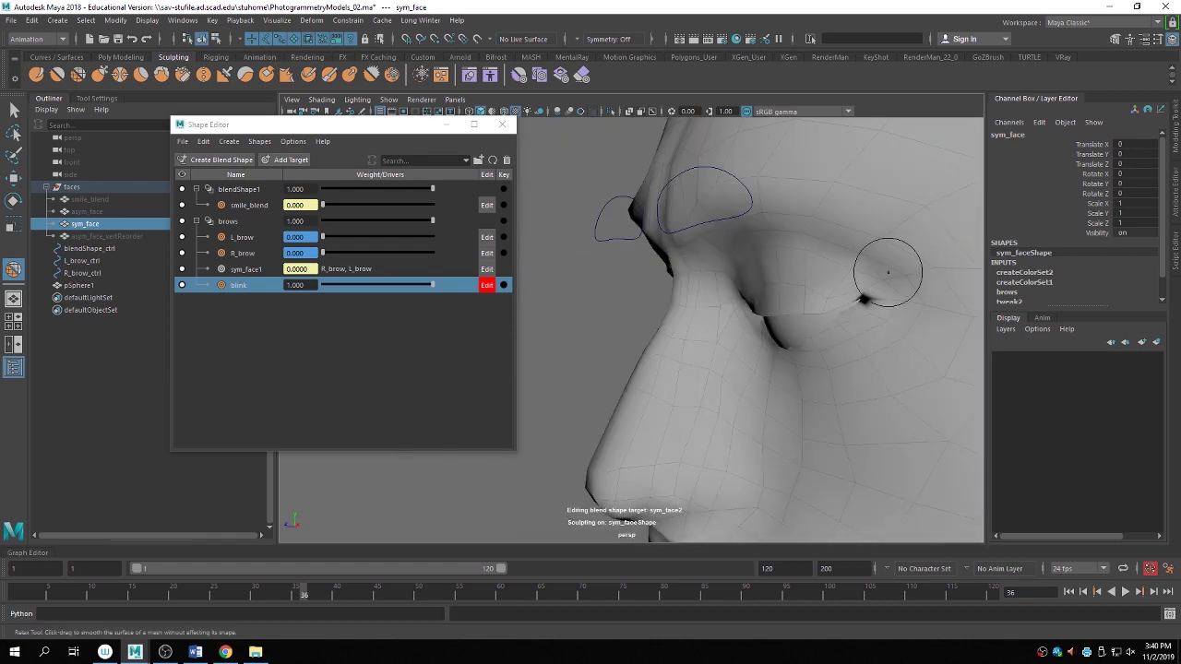
left_click(57, 74)
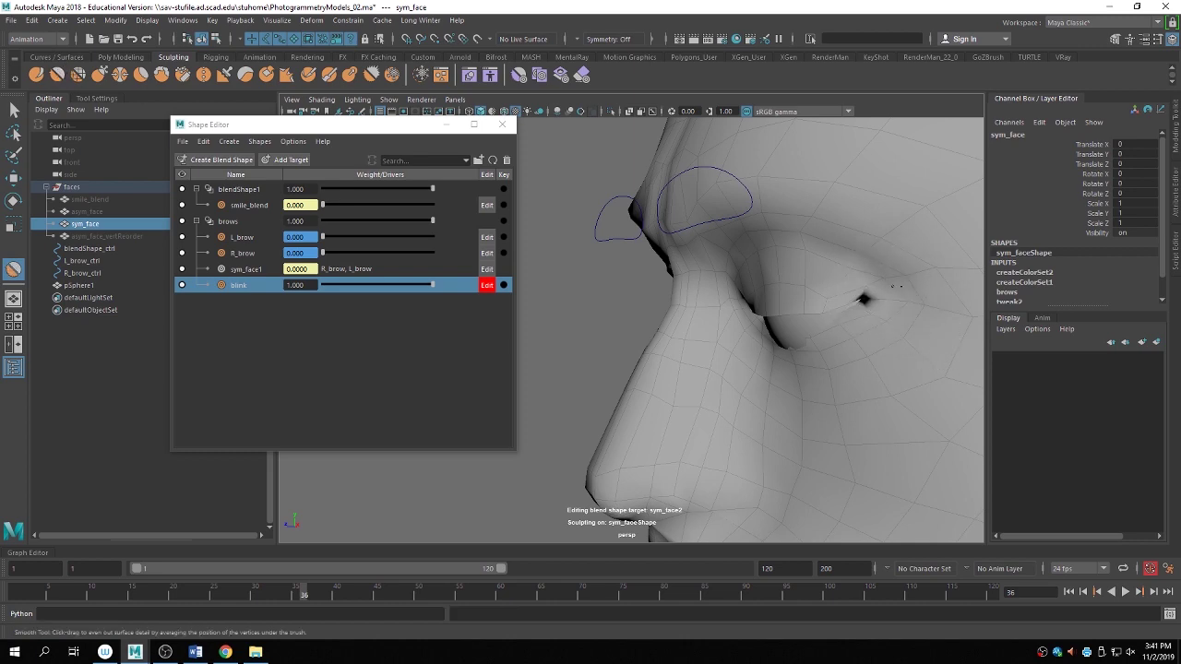
mouse_move(891, 255)
left_mouse_down("alt")
mouse_move(840, 266)
mouse_move(895, 266)
left_mouse_up("alt")
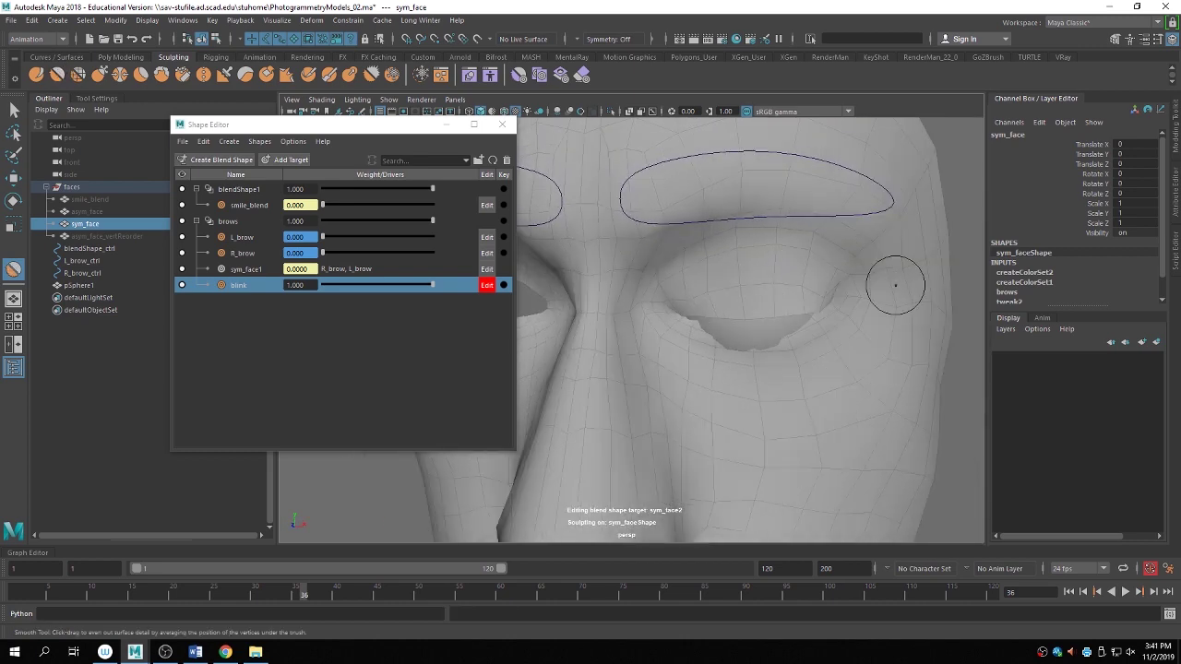
Return to the Select tool and switch off editing on the blink target.
key("q")
left_click(488, 287)
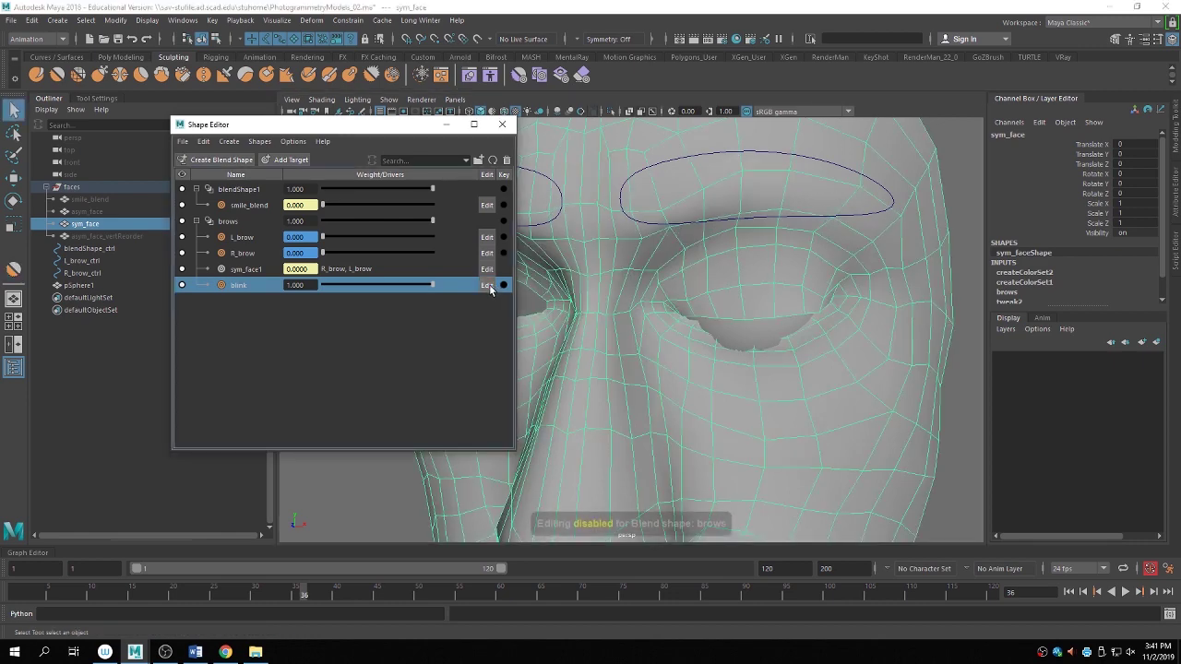
left_click_drag(922, 390, 742, 357, "alt")
left_click_drag(727, 296, 698, 338, "alt")
scroll(728, 342, "up", 3)
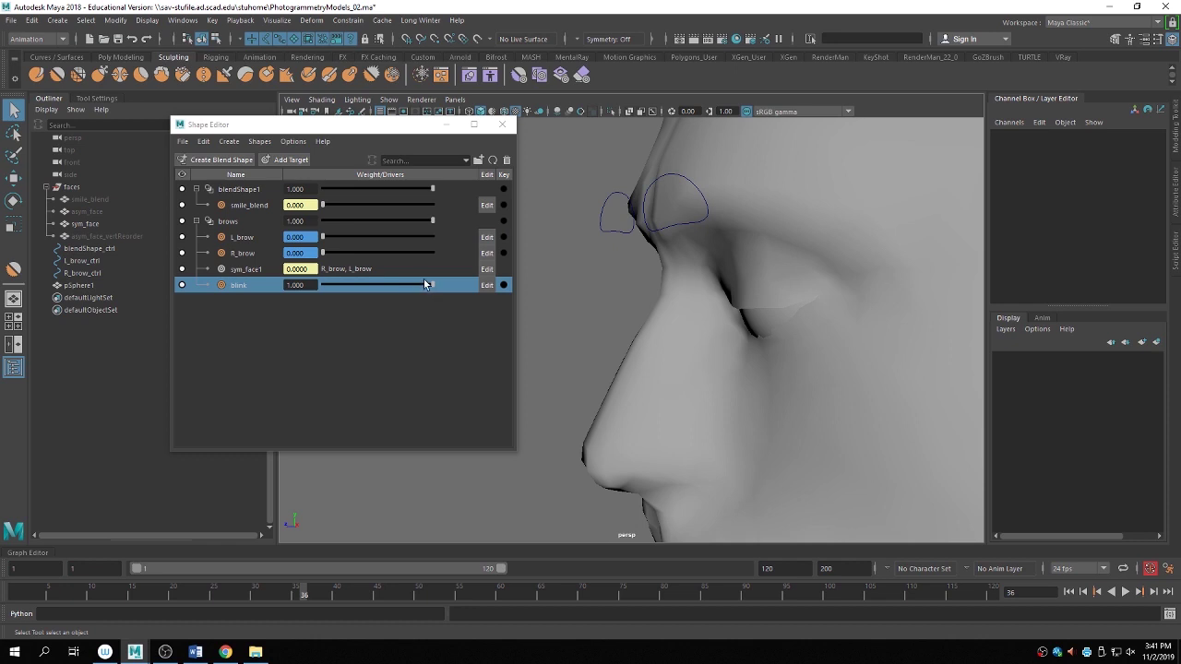
Scrub the blink weight to preview the eyelid closing, leaving it at 0.397.
left_click_drag(423, 284, 390, 315)
left_click_drag(851, 308, 785, 294, "alt")
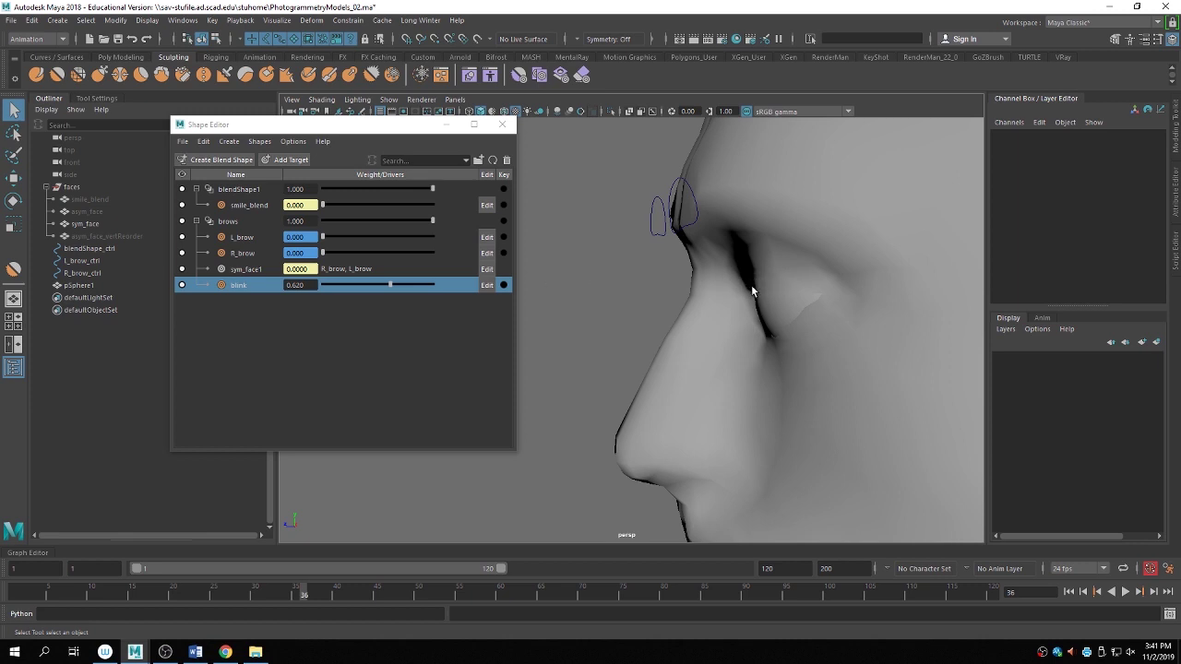
left_click_drag(751, 285, 751, 281, "alt")
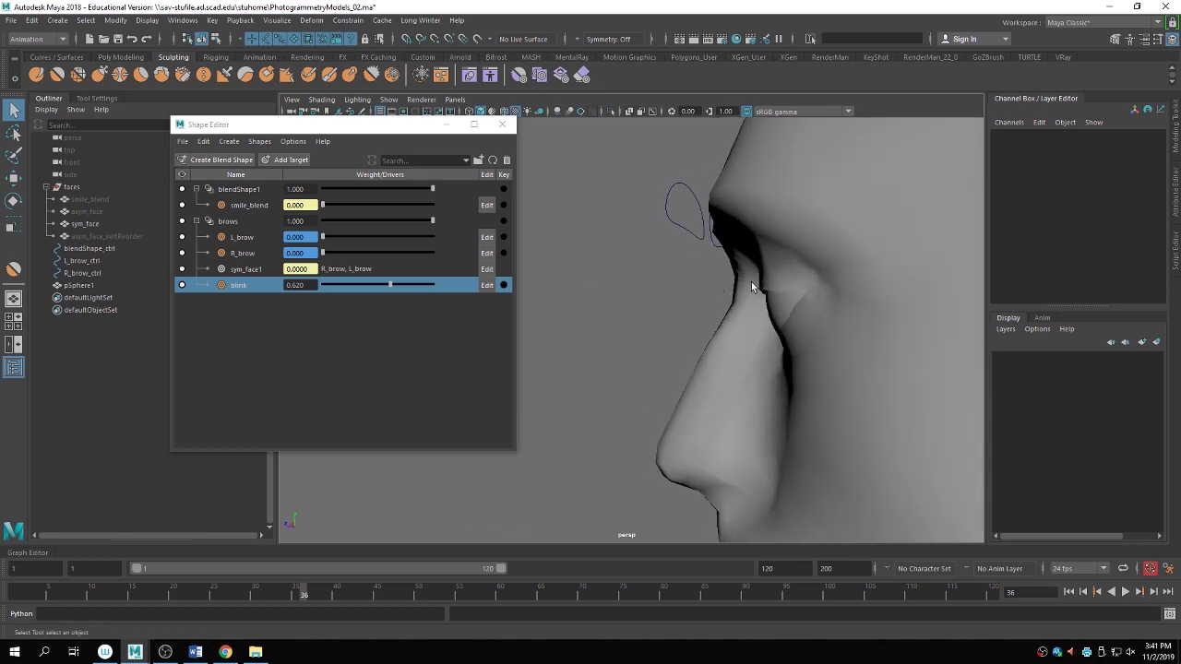
mouse_move(395, 286)
left_mouse_down()
mouse_move(334, 286)
mouse_move(479, 290)
mouse_move(307, 301)
mouse_move(380, 297)
left_mouse_up()
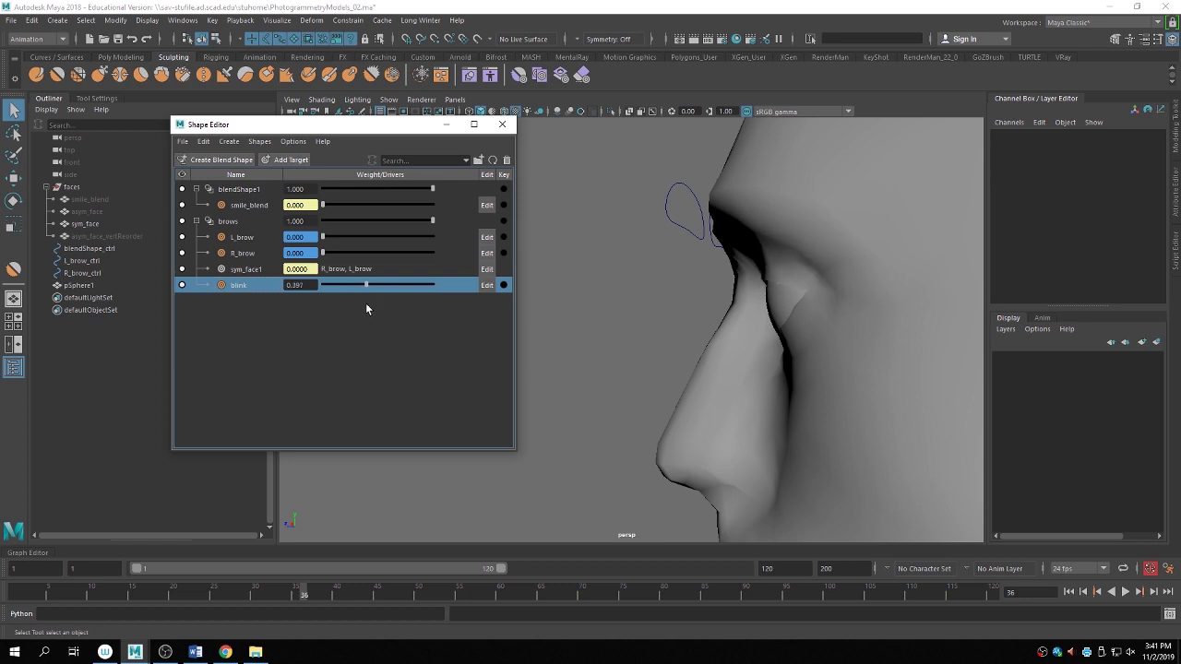
left_click_drag(765, 318, 776, 370, "alt")
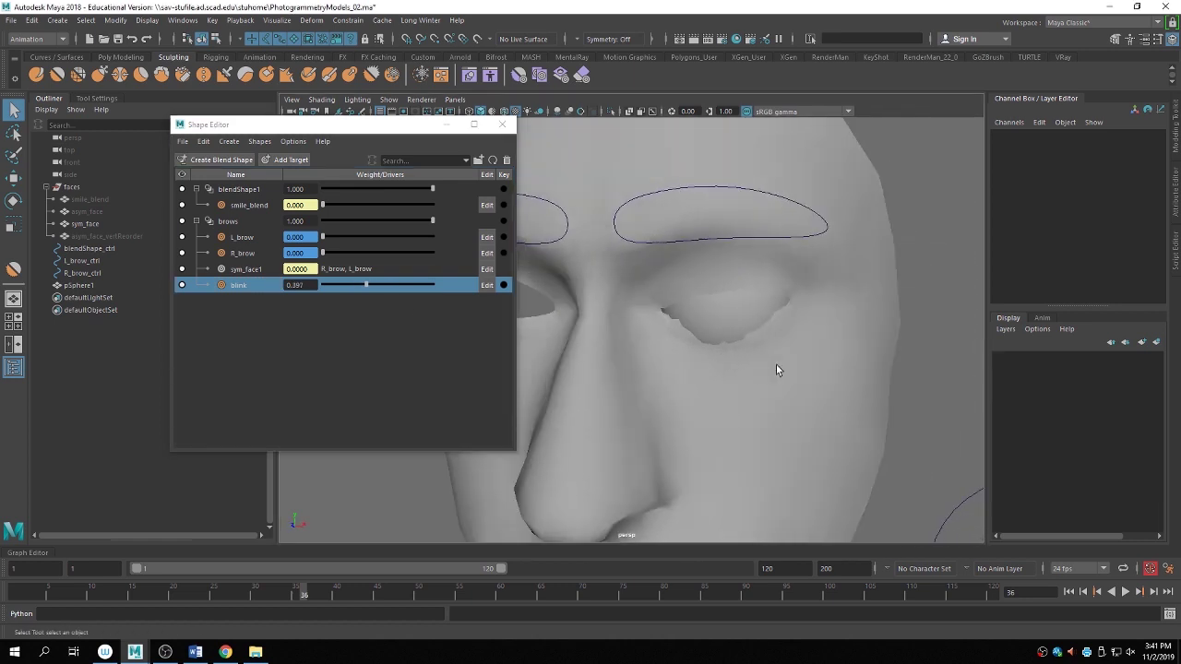
Add an in-between target, blink_0.397, under the blink target.
right_click(254, 287)
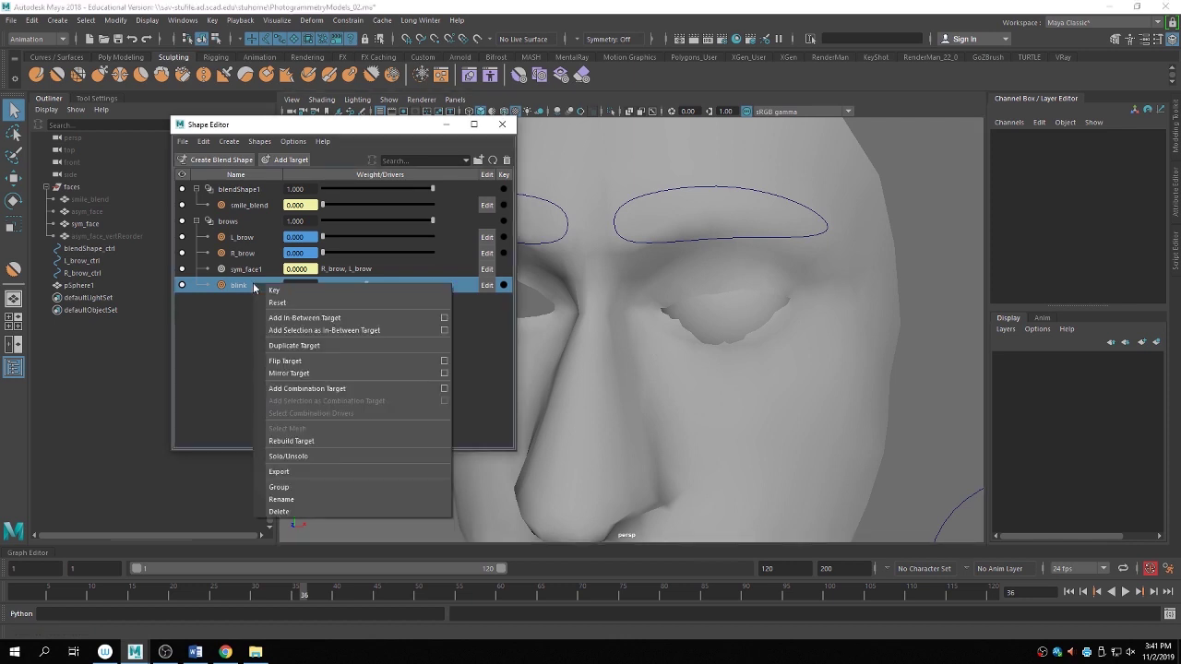
left_click(291, 318)
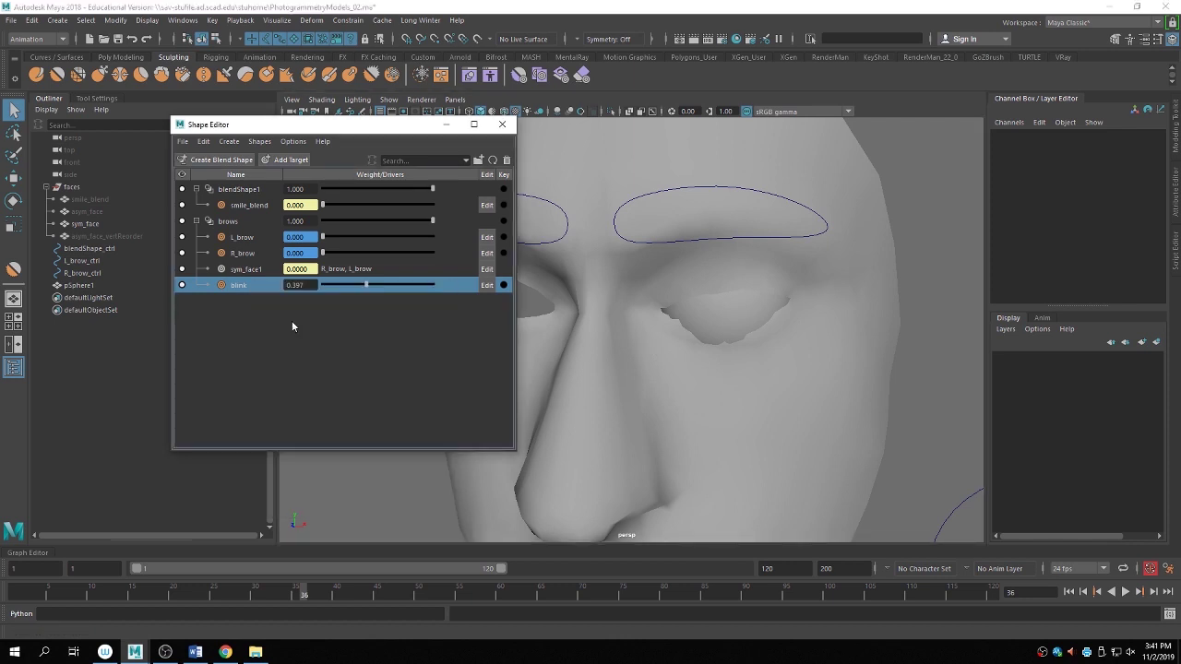
left_click_drag(950, 346, 720, 328, "alt")
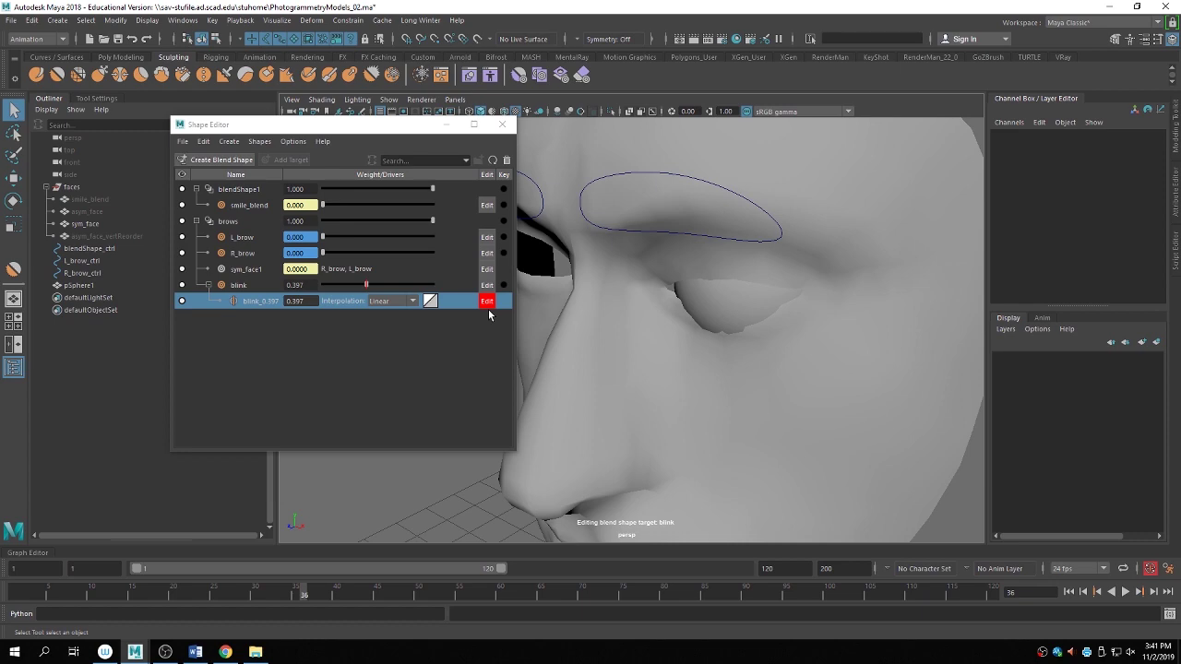
Isolate the sym_face mesh and select an upper eyelid vertex in vertex mode.
left_click_drag(806, 322, 750, 261, "alt")
left_click(751, 259)
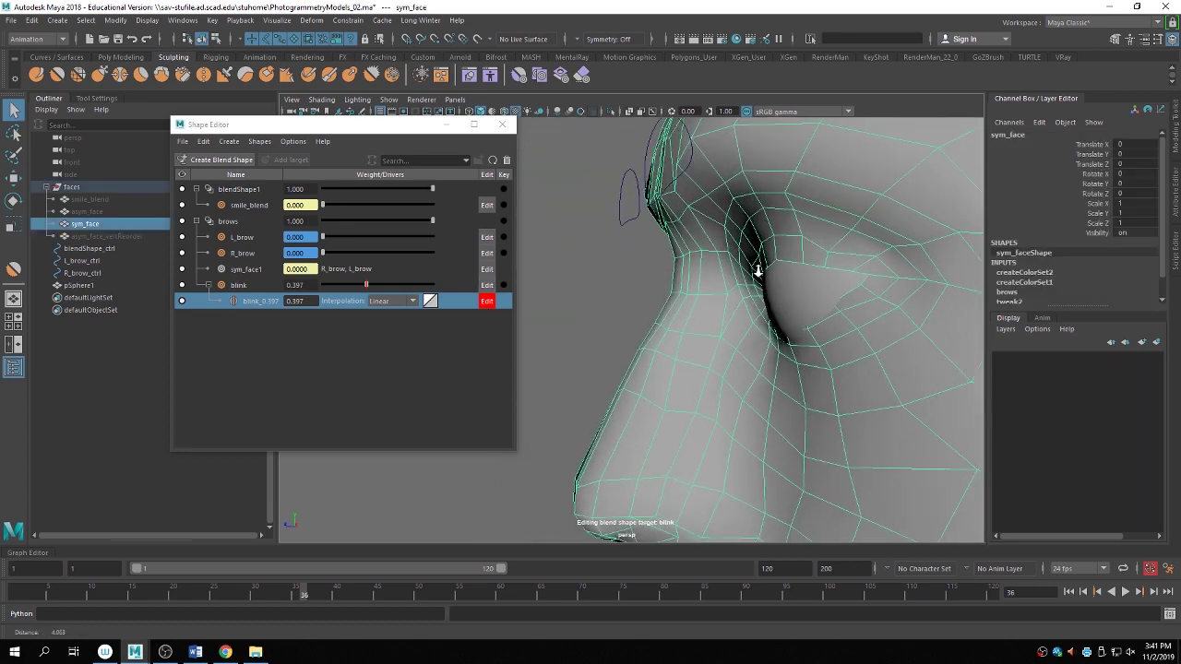
scroll(796, 267, "up", 4)
key("ctrl+1")
right_click_drag(791, 252, 752, 252)
left_click(848, 262)
left_click_drag(848, 262, 824, 271, "alt")
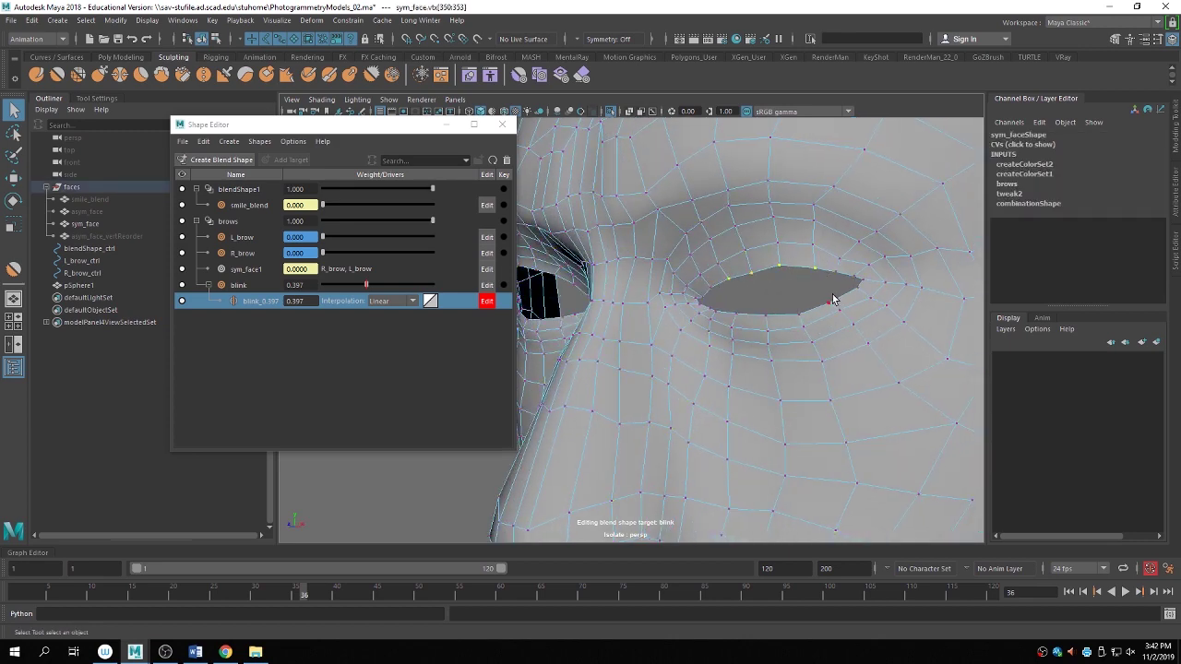
Show the eyeball again, soft-select the eyelid vertex, and move it to half-close the lid.
key("ctrl+1")
key("b")
left_click_drag(796, 296, 747, 308, "alt")
key("super")
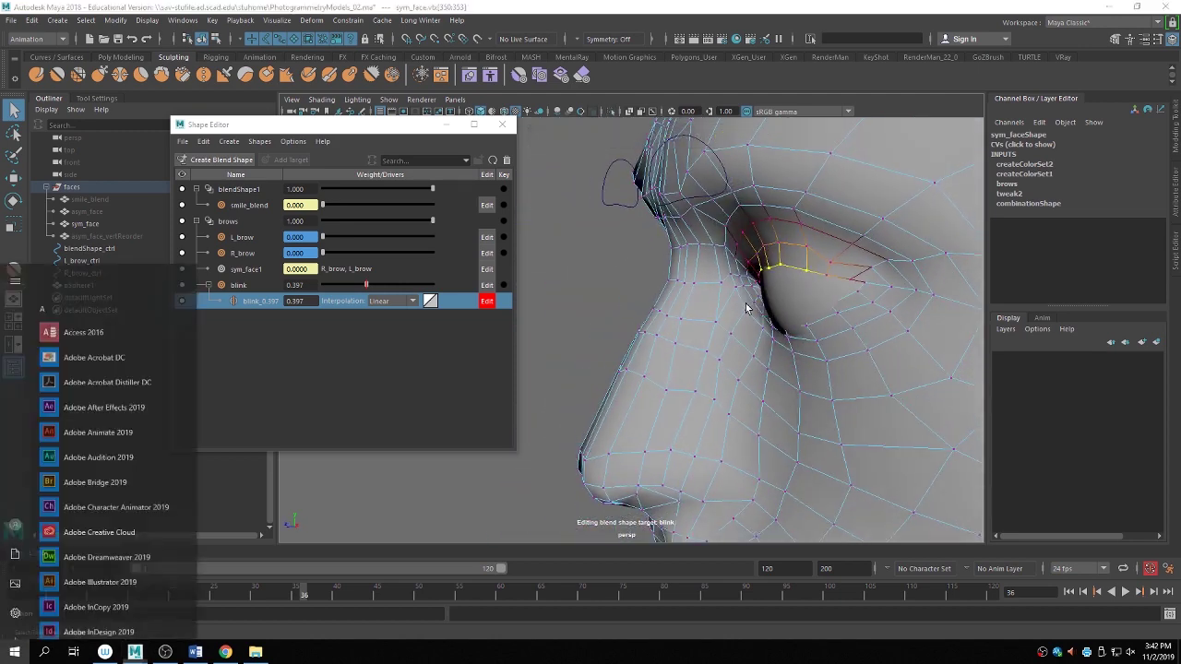
key("super")
key("w")
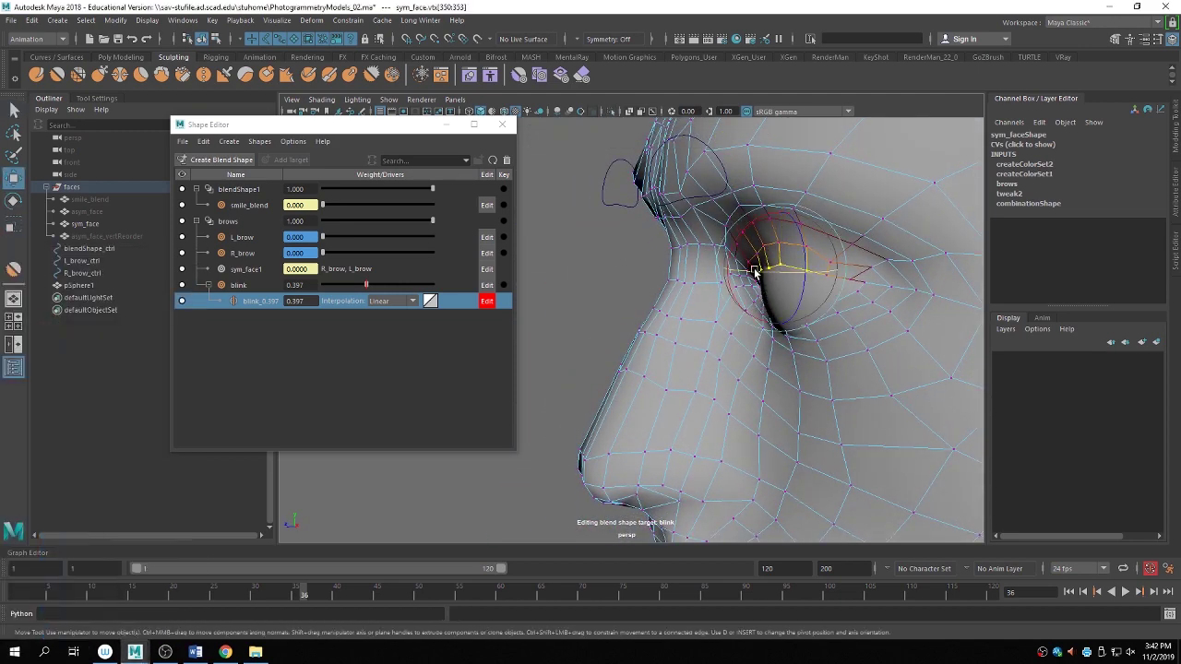
mouse_move(743, 265)
left_mouse_down()
mouse_move(691, 266)
mouse_move(746, 286)
left_mouse_up()
Turn off editing on the blink_0.397 in-between and deselect the face mesh.
left_click(486, 301)
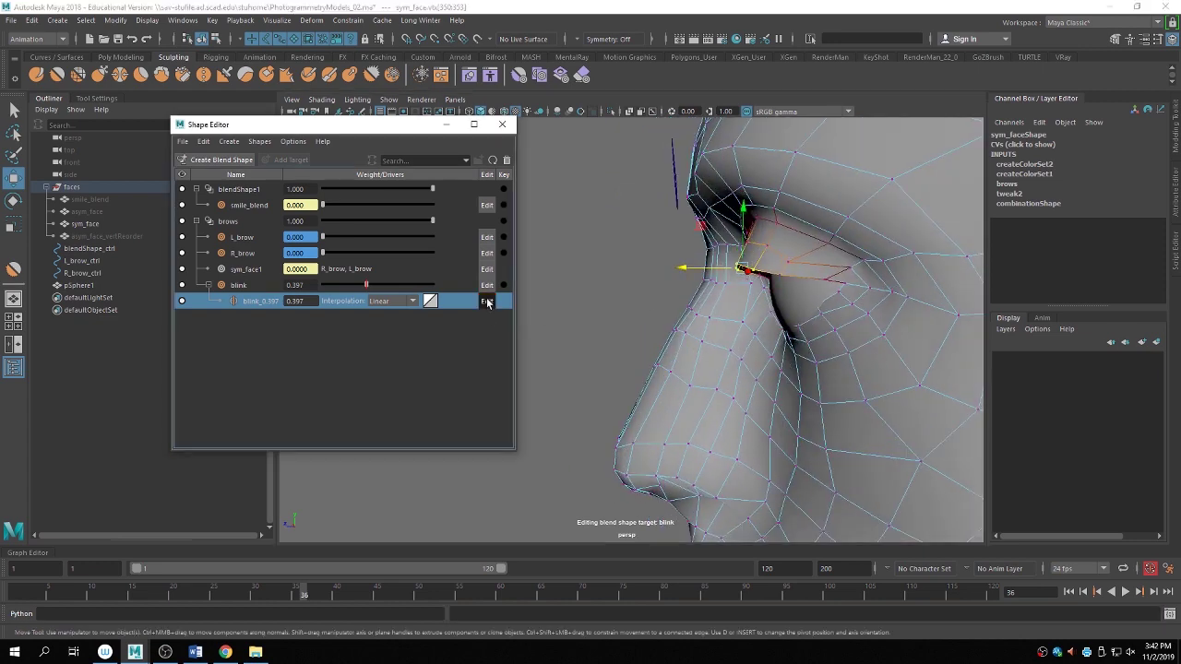
right_click(813, 222)
left_click(600, 317)
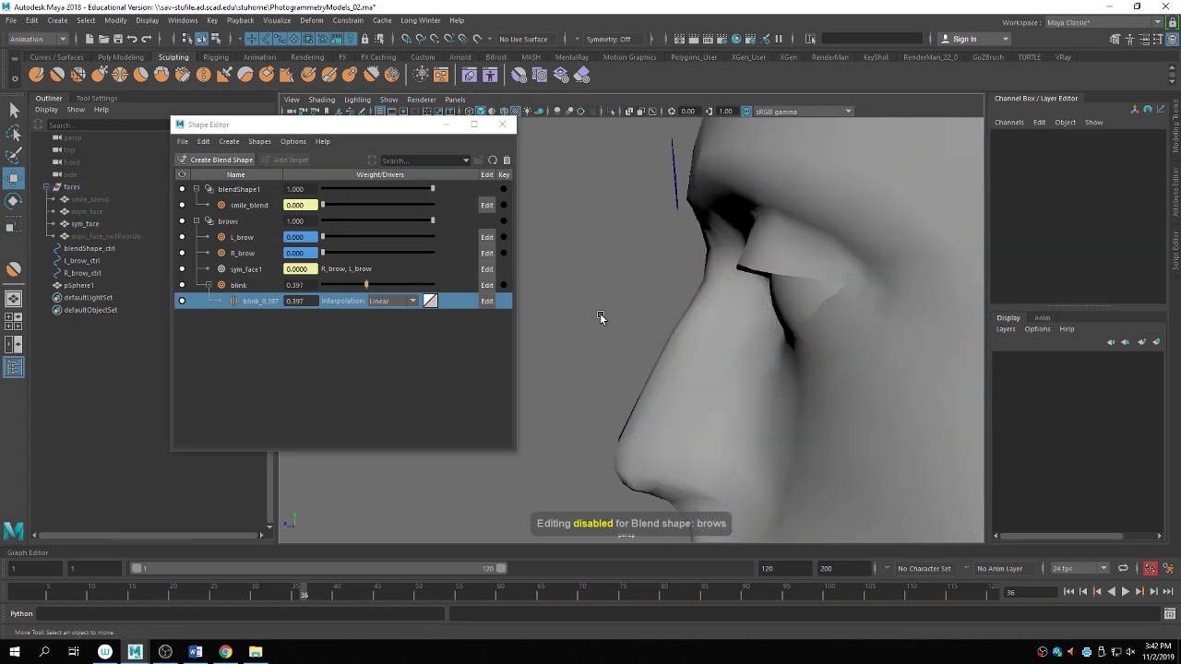
Scrub blink from 0.000, set blink_0.397 interpolation to Smooth, and push blink to 1.000.
left_click(356, 285)
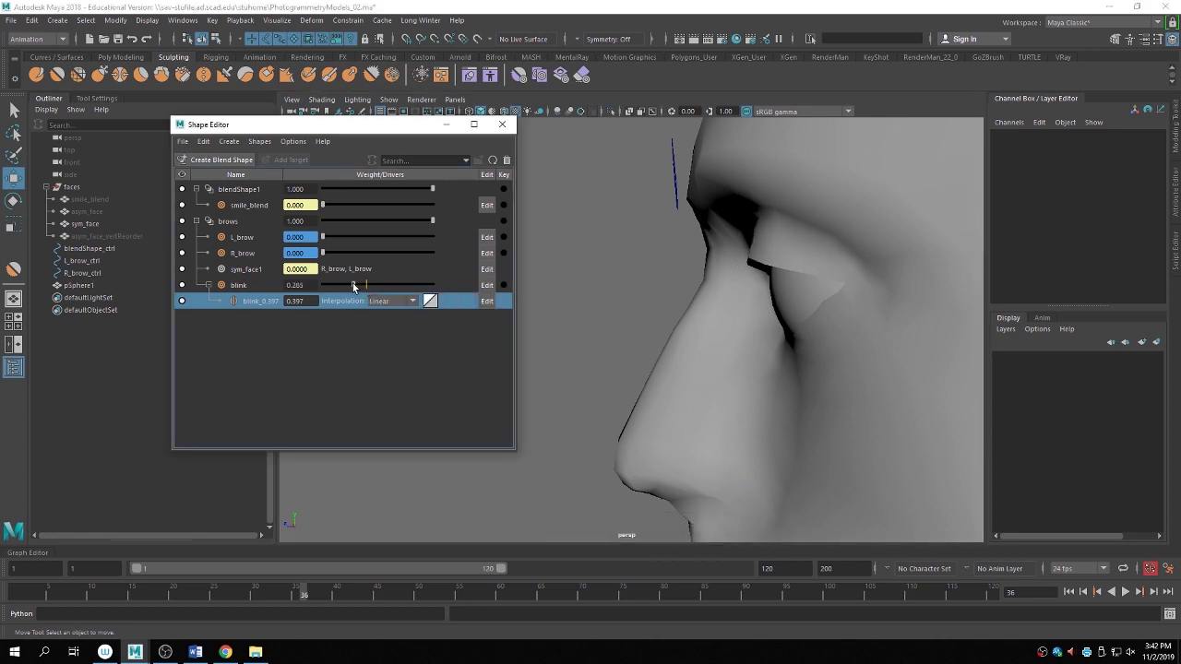
left_click_drag(323, 286, 223, 300)
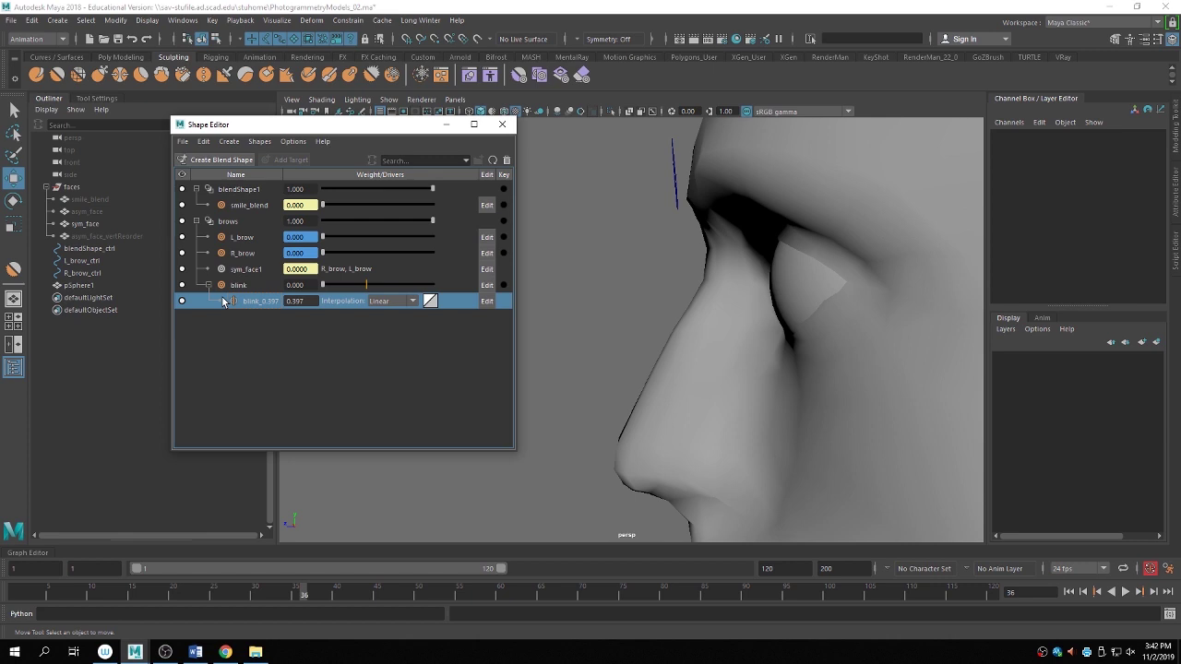
left_click(390, 300)
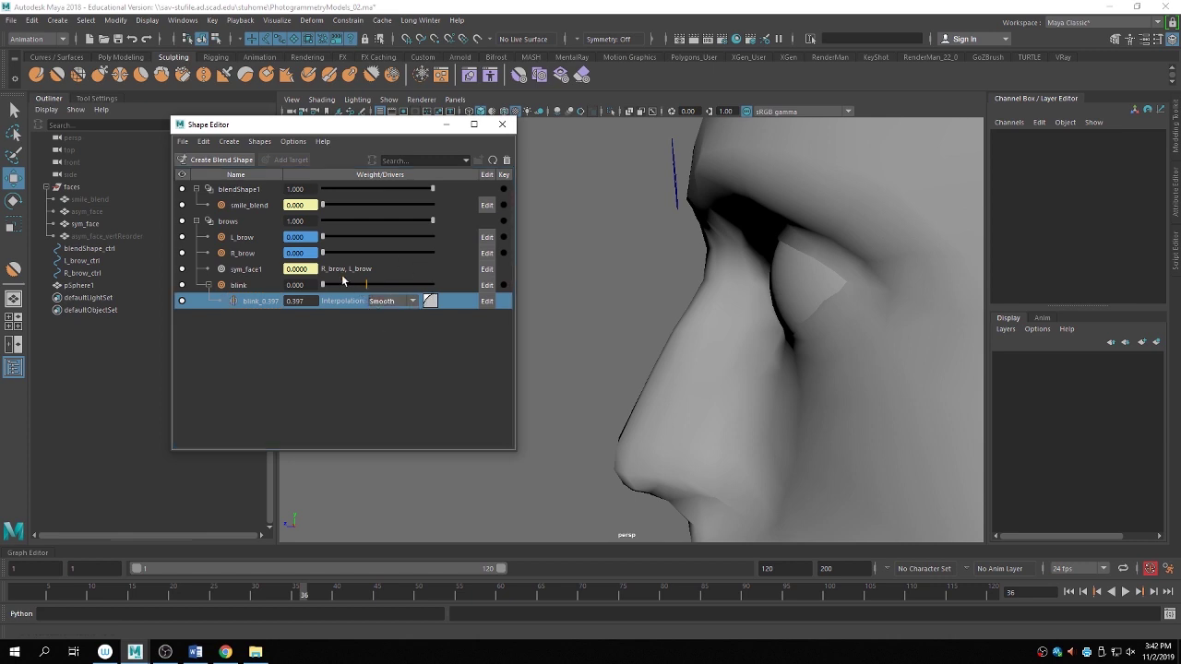
left_click_drag(324, 287, 373, 285)
left_click_drag(321, 285, 452, 278)
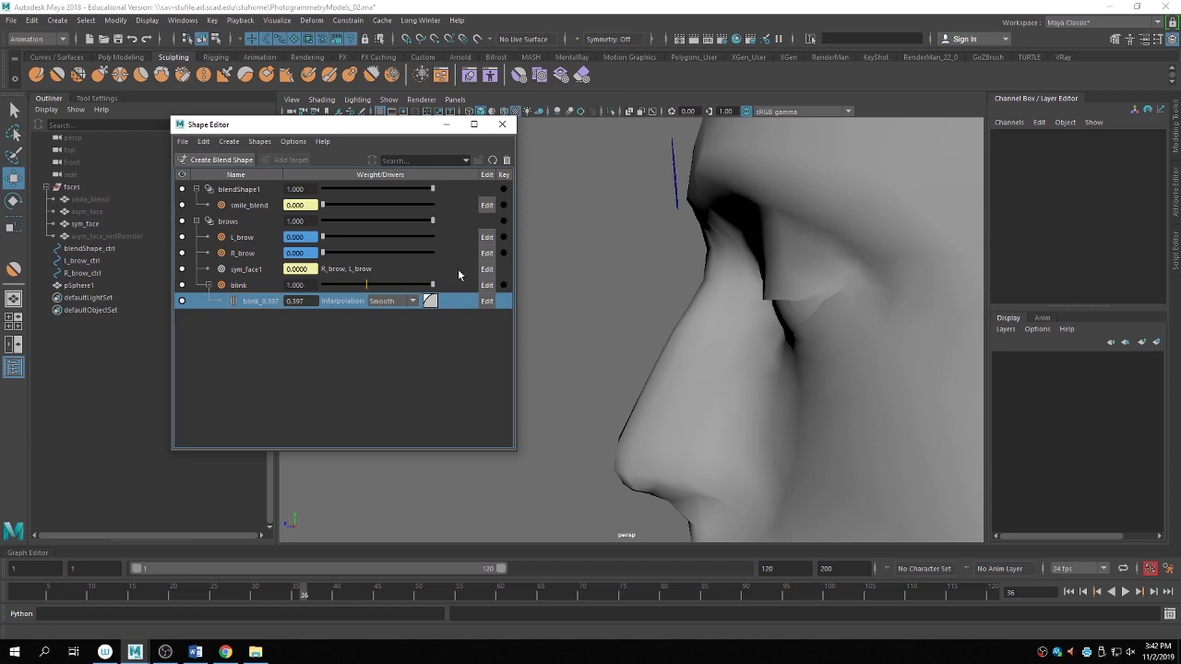